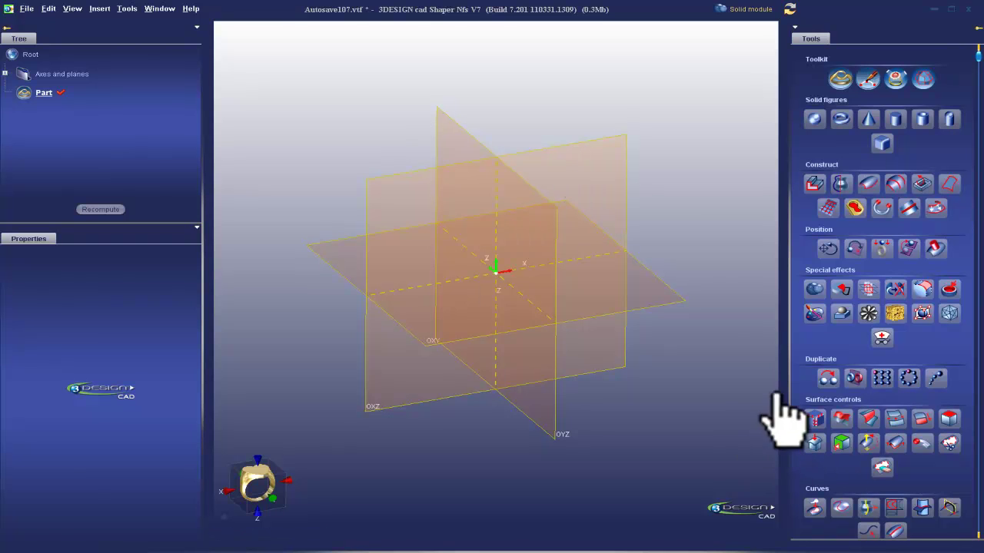
Step: Sketch a closed, doubly symmetric wavy curve on the OXY plane from five control points, the last at X -9.5 mm, Y 2 mm
left_click(676, 303)
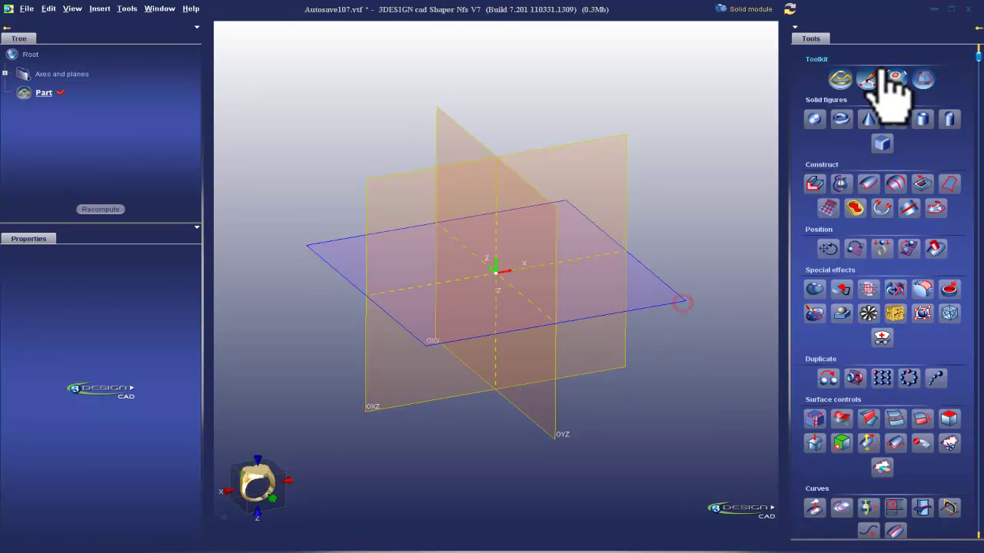
left_click(868, 79)
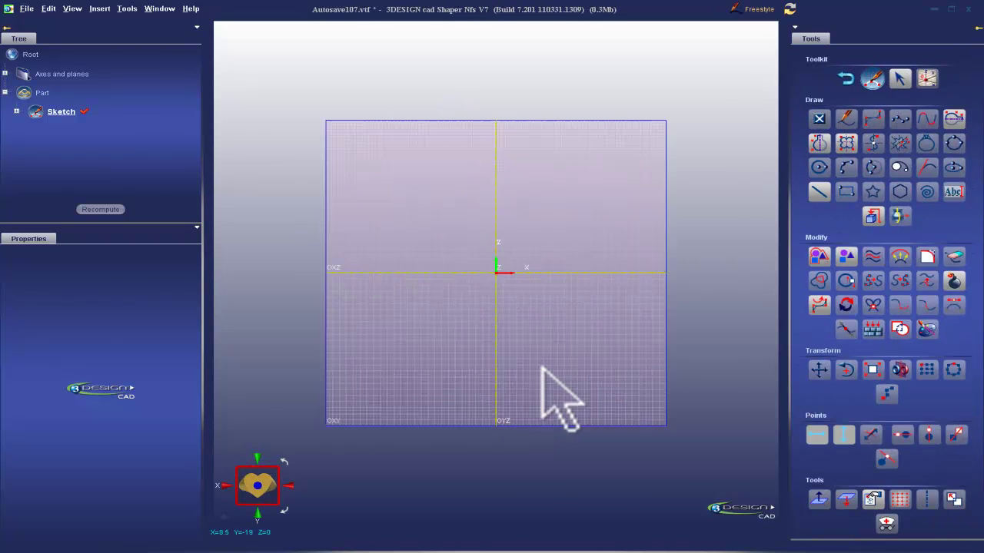
left_click(845, 143)
left_click(472, 204)
left_click(484, 235)
left_click(452, 233)
left_click(424, 190)
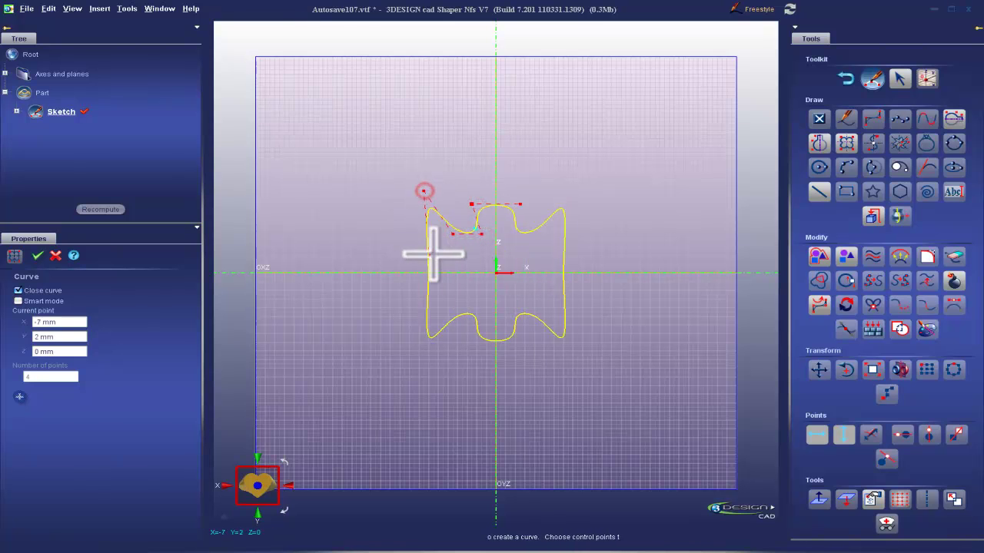
left_click(401, 257)
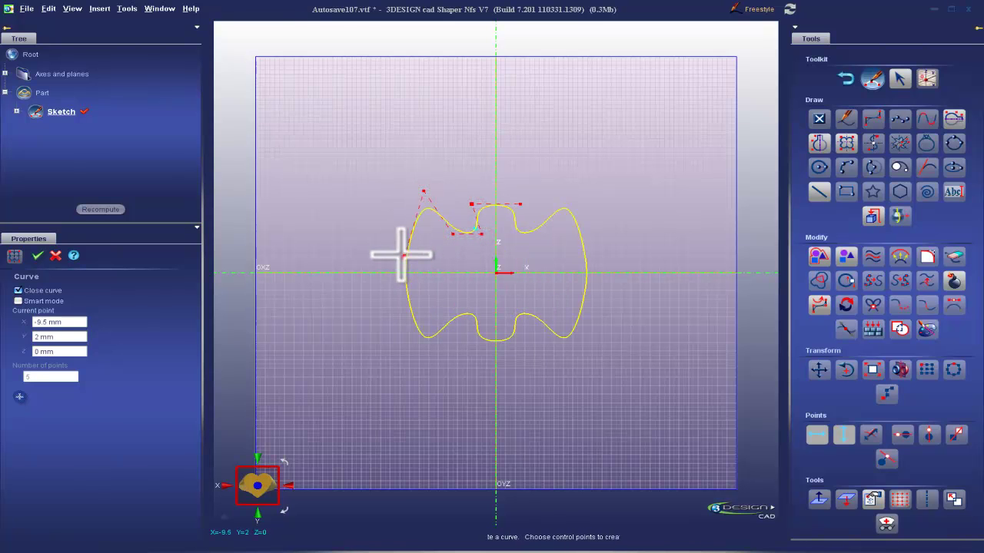
left_click(37, 256)
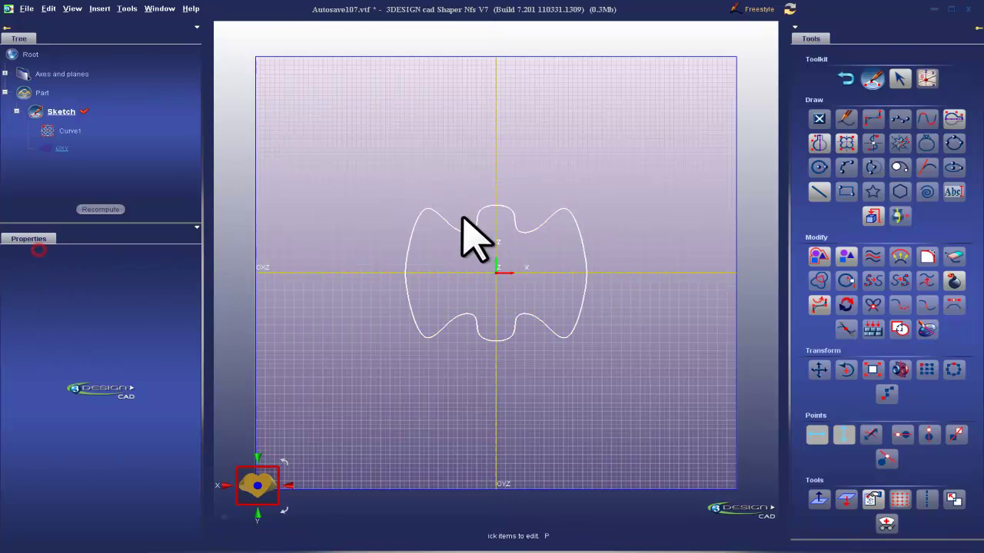
left_click(846, 79)
Step: Place a moved copy of the sketched curve about 24.67 mm along X and 13.62 mm up in Z
mouse_move(600, 279)
right_mouse_down()
mouse_move(487, 228)
mouse_move(683, 263)
mouse_move(490, 263)
mouse_move(535, 287)
mouse_move(374, 408)
right_mouse_up()
left_click(254, 495)
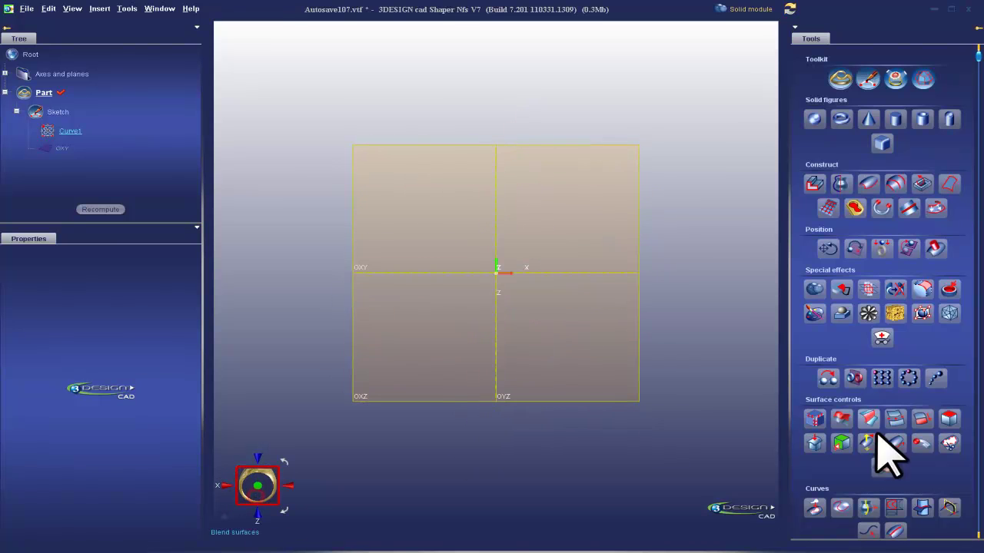
left_click(827, 248)
left_click_drag(492, 223, 492, 154)
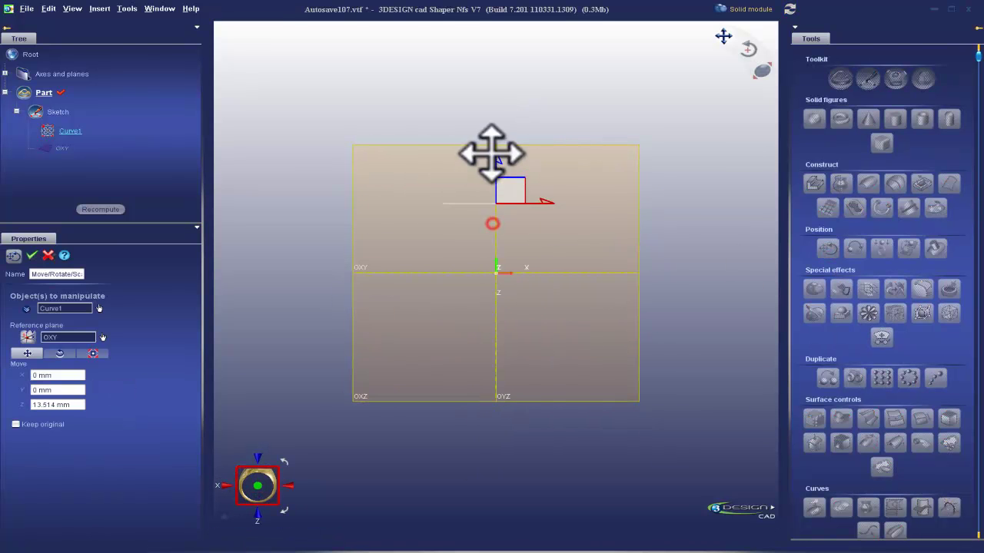
left_click_drag(545, 207, 683, 213)
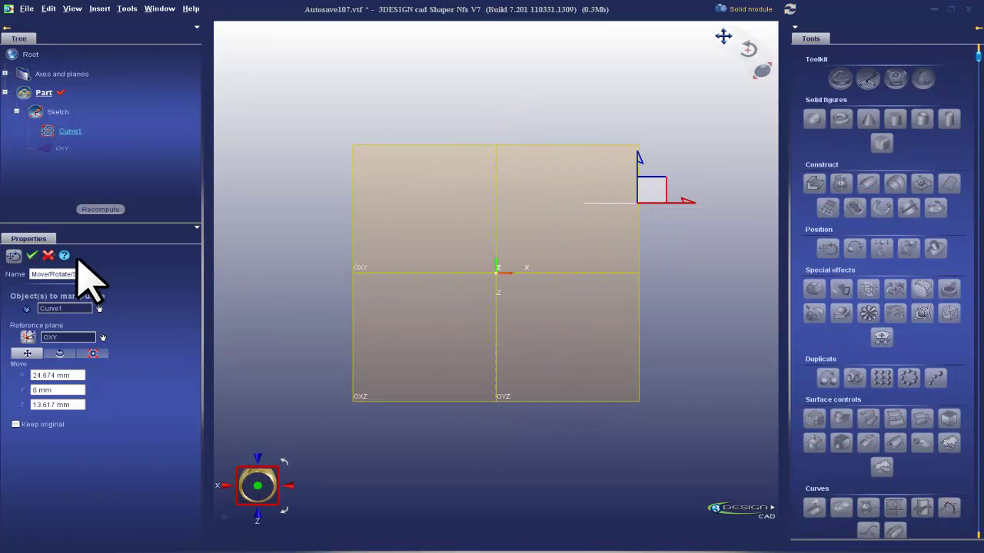
left_click(31, 255)
Step: Place a second moved copy of the original curve about 28.2 mm straight up along Z
right_click_drag(467, 308, 475, 438)
left_click(827, 248)
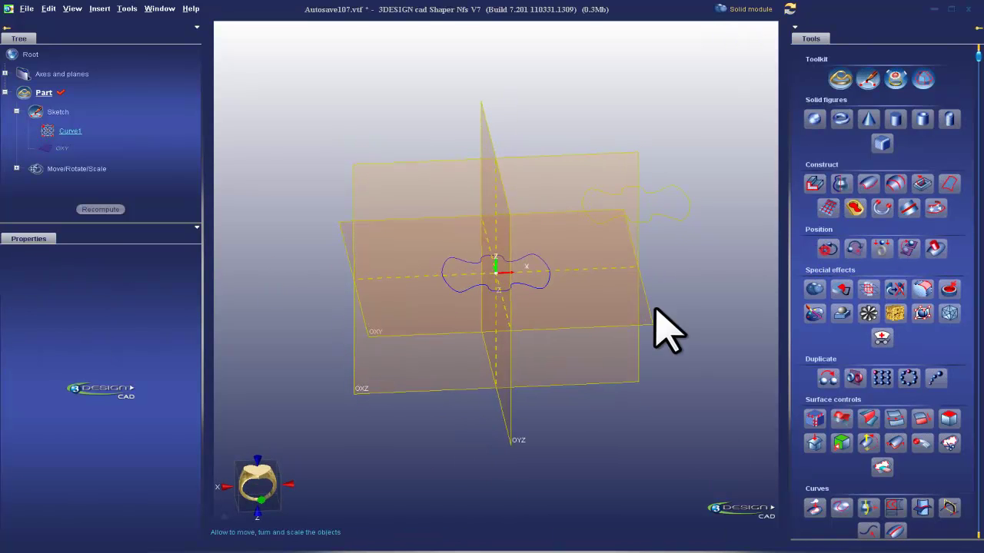
left_click_drag(498, 228, 477, 88)
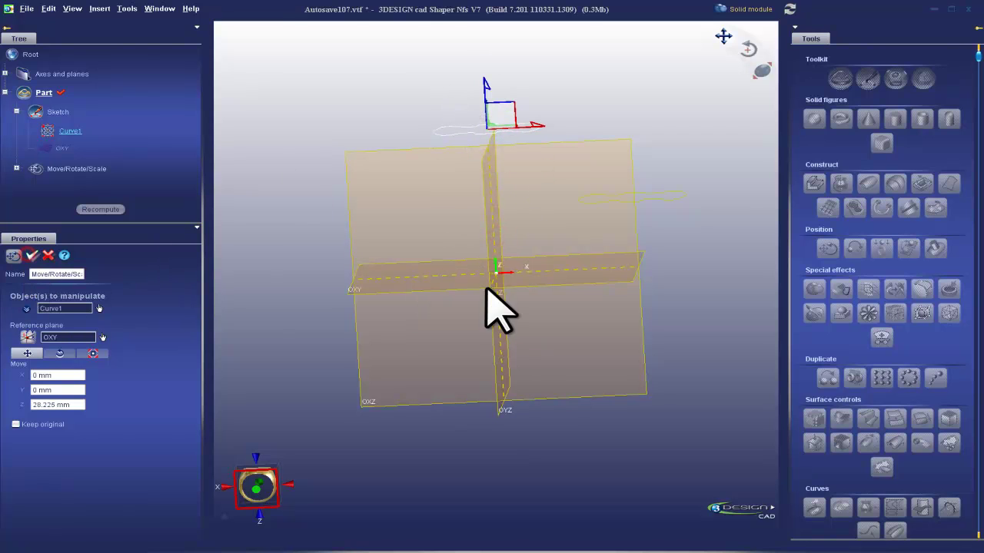
key("Return")
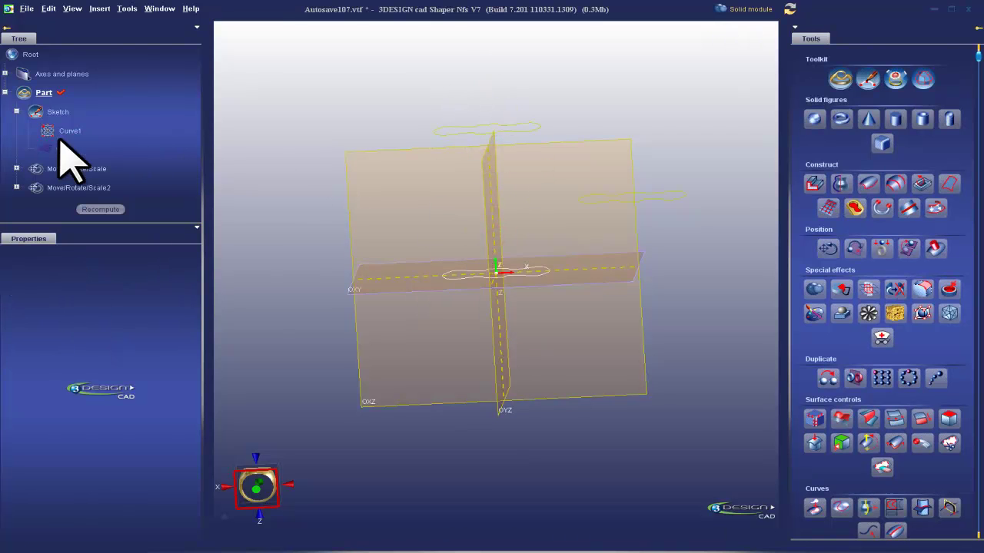
Step: Hide the axes and reference planes so that only the three profile curves are displayed
right_click(57, 76)
left_click(85, 106)
right_click_drag(305, 210, 512, 295)
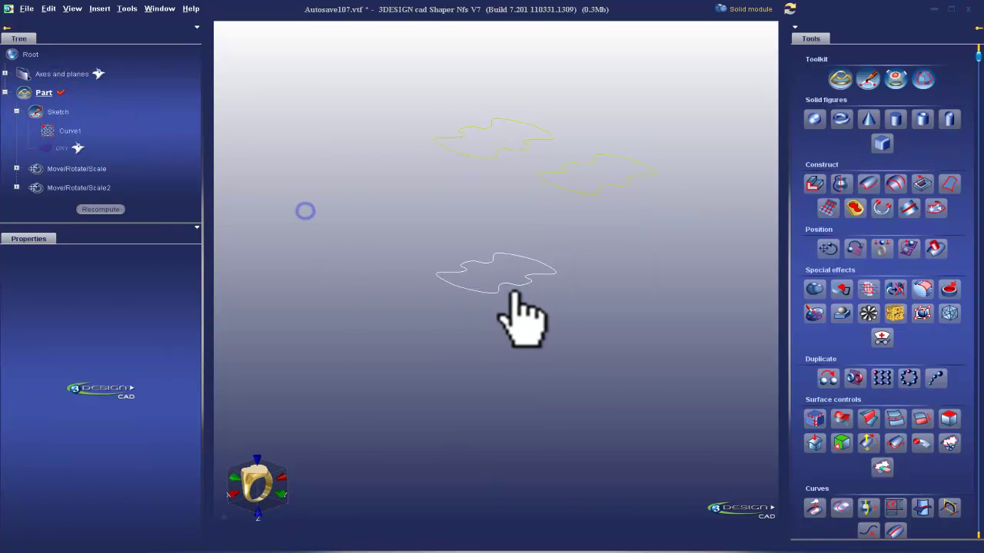
Step: Loft through the original, offset and upper profile curves with capped ends and Loose interpolation
left_click(527, 285)
left_click(578, 189)
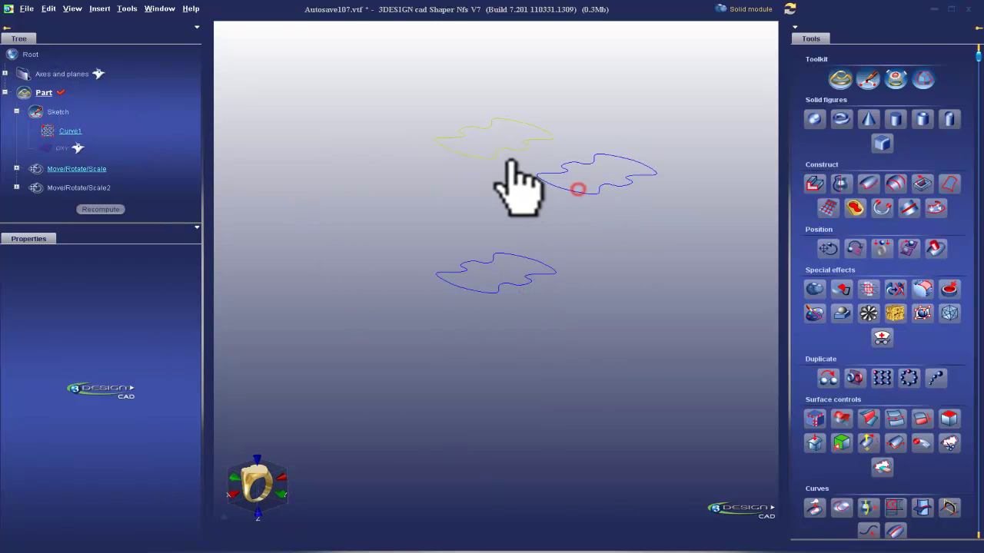
left_click(506, 155)
left_click(494, 151)
right_click_drag(751, 285, 439, 325)
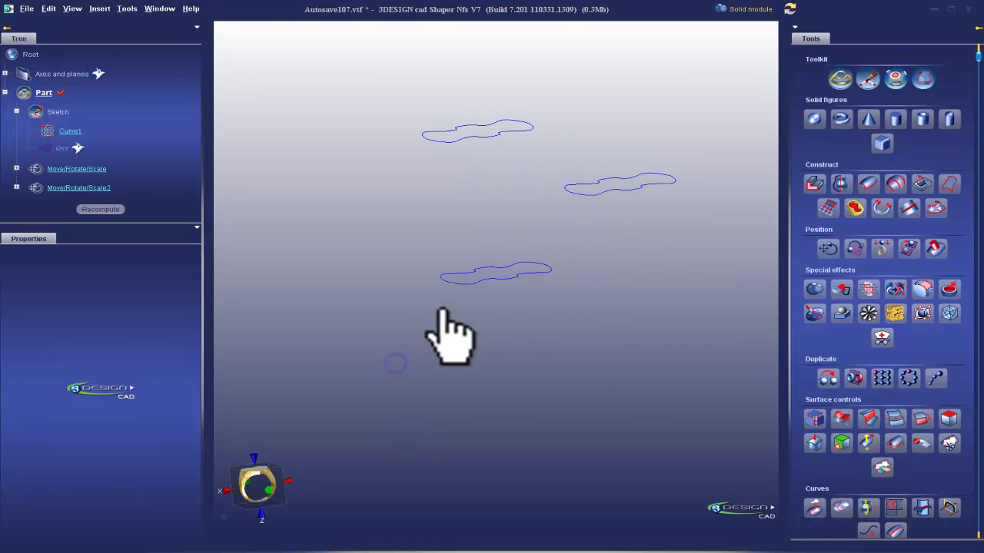
left_click(899, 181)
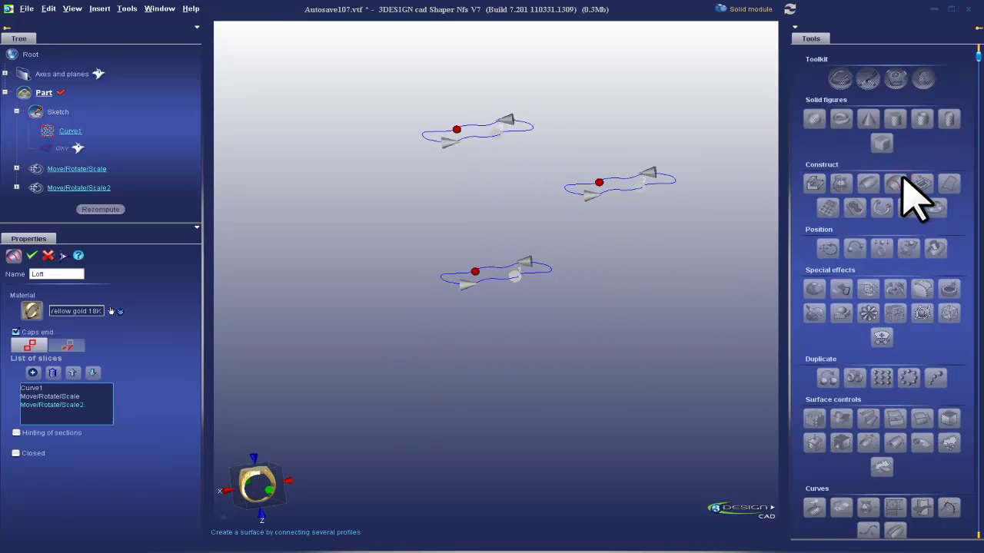
right_click_drag(407, 259, 471, 270)
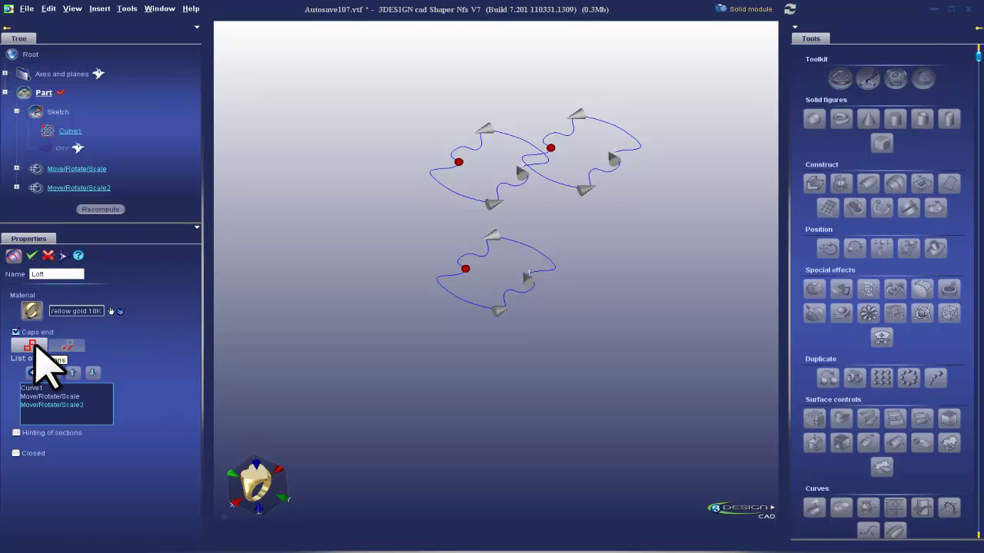
left_click(67, 346)
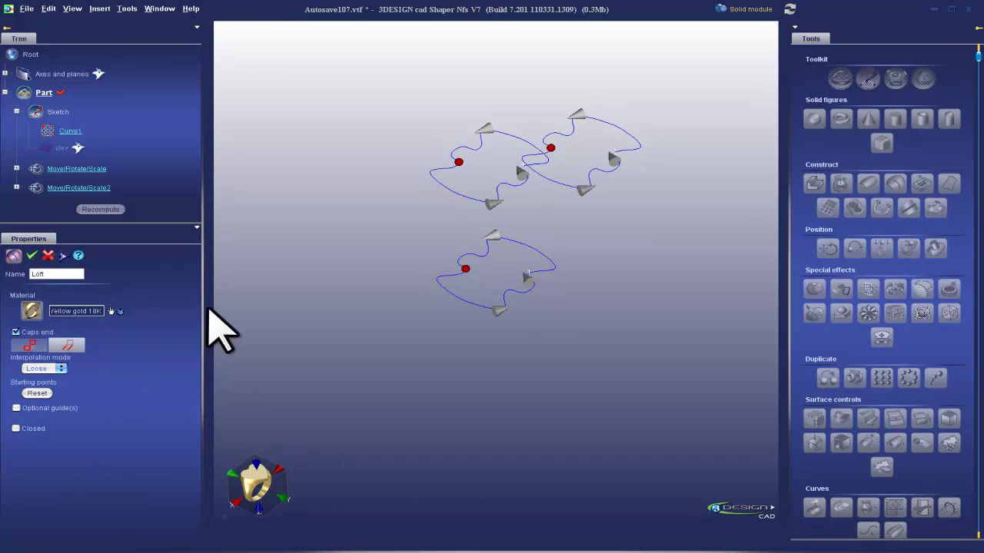
left_click(281, 492)
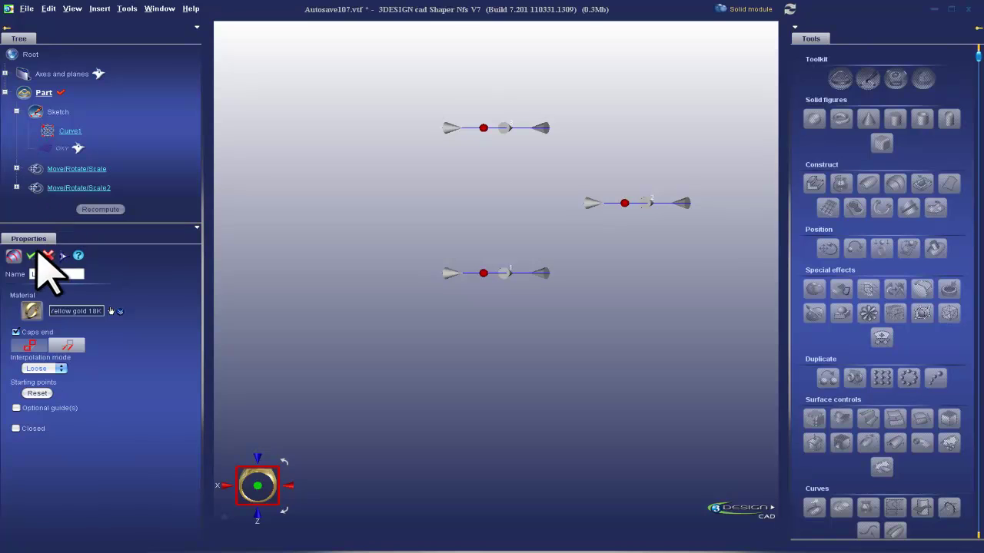
left_click(32, 257)
Step: Edit the loft and set its interpolation mode to Normal
right_click_drag(401, 212, 592, 261)
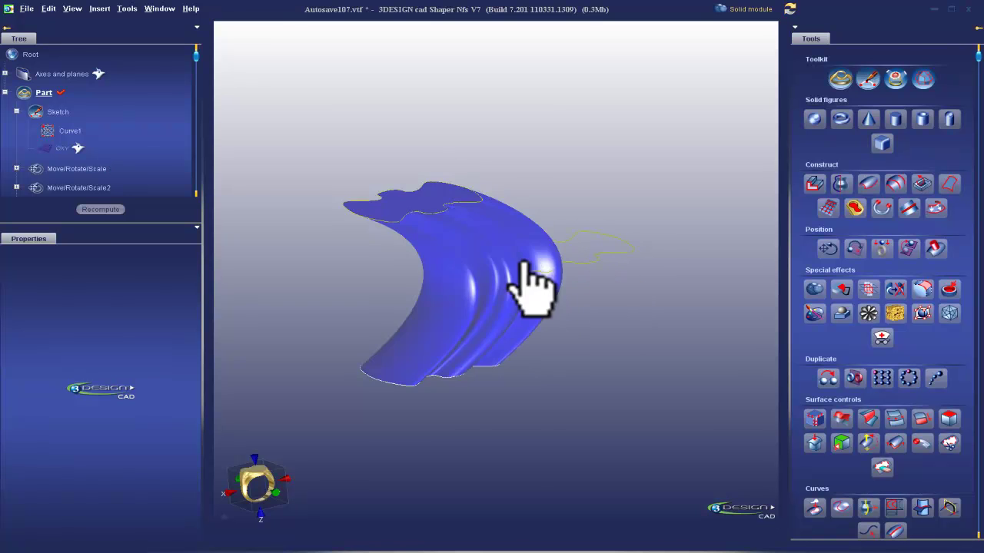
double_click(513, 336)
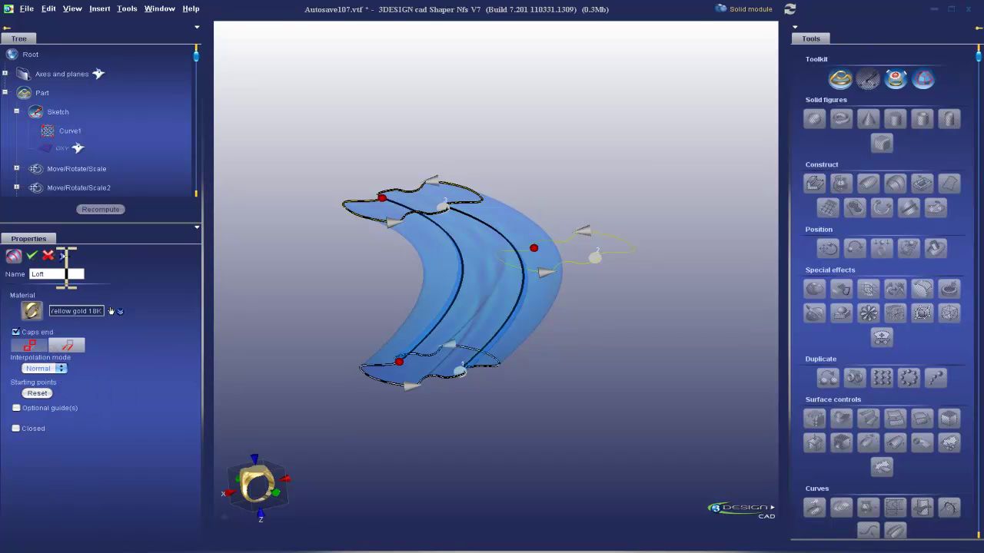
left_click(32, 256)
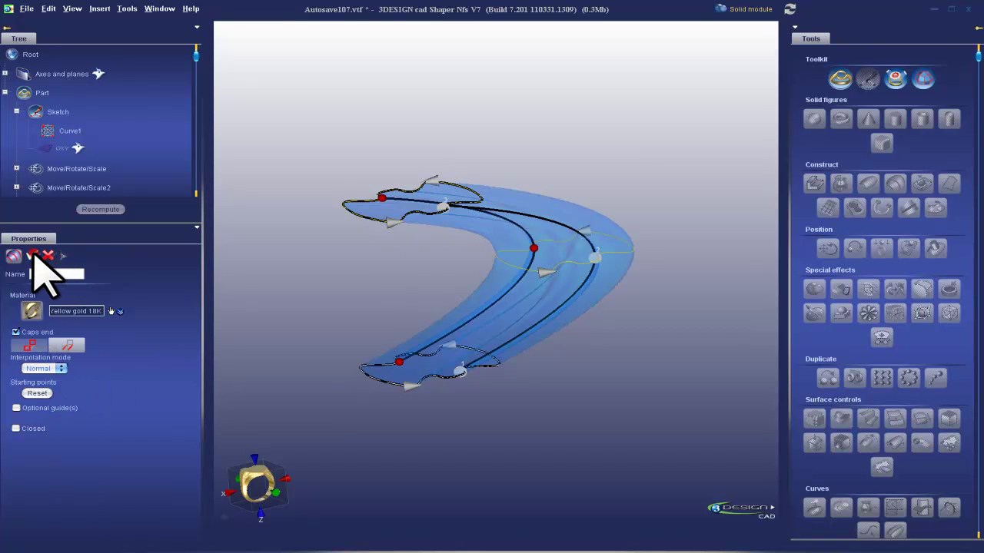
Step: Edit the loft again and set its interpolation mode to Straight
right_click_drag(523, 402, 454, 228)
middle_click_drag(416, 292, 552, 235)
double_click(551, 235)
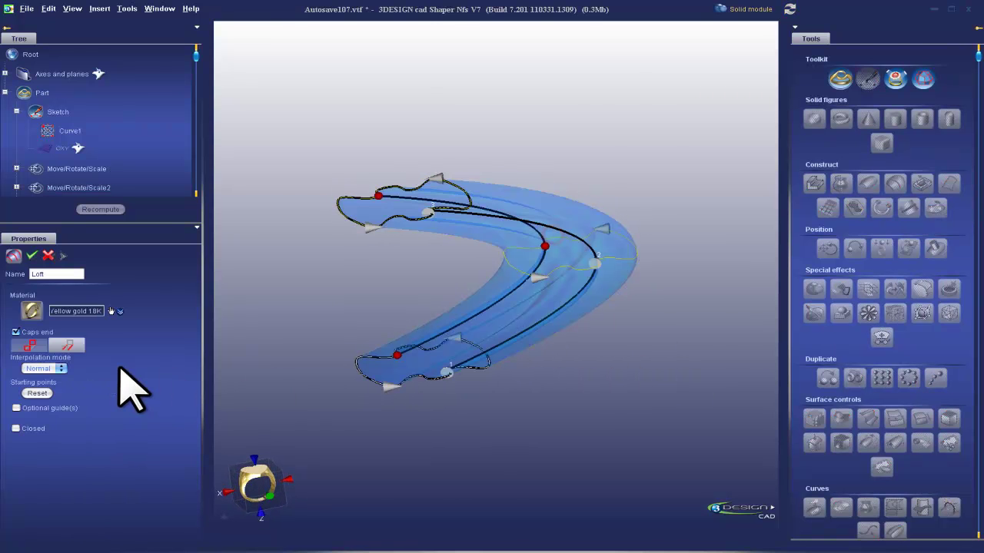
left_click(54, 371)
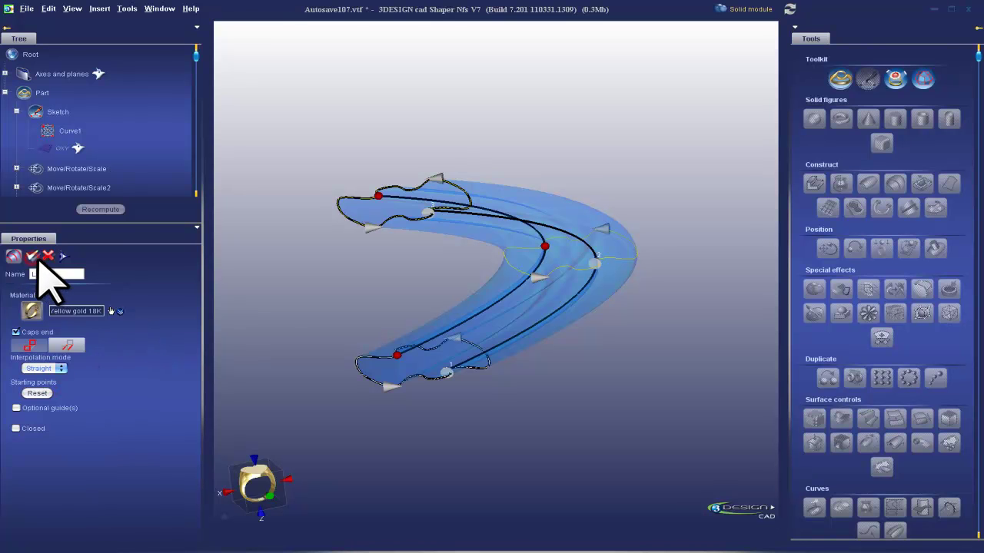
key("Return")
Step: Start a sketch on the OXZ plane and draw an open, outward-bulging four-point NURBS curve around the loft's pointed side
right_click_drag(612, 372, 430, 303)
left_click(536, 251)
right_click_drag(658, 259, 642, 276)
middle_click_drag(642, 281, 600, 338)
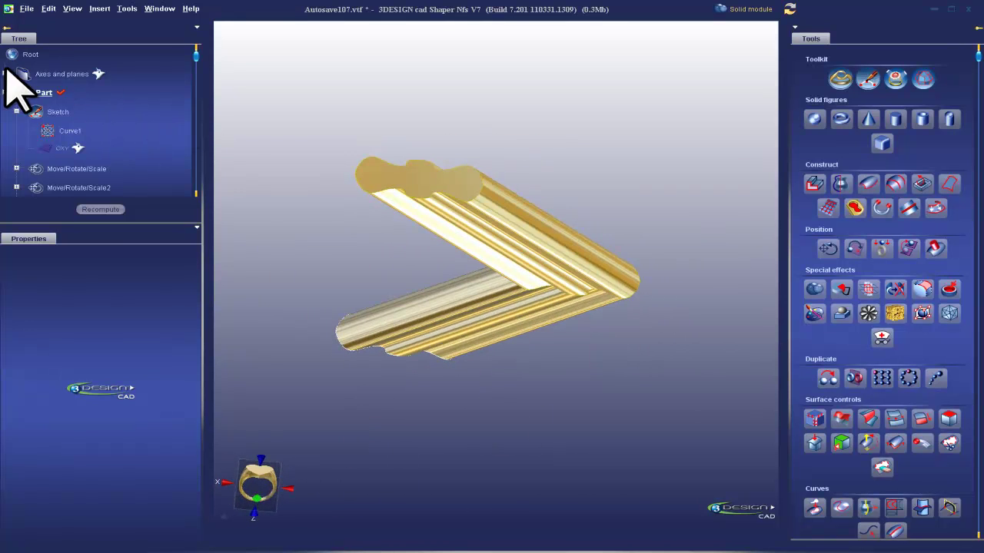
left_click(6, 74)
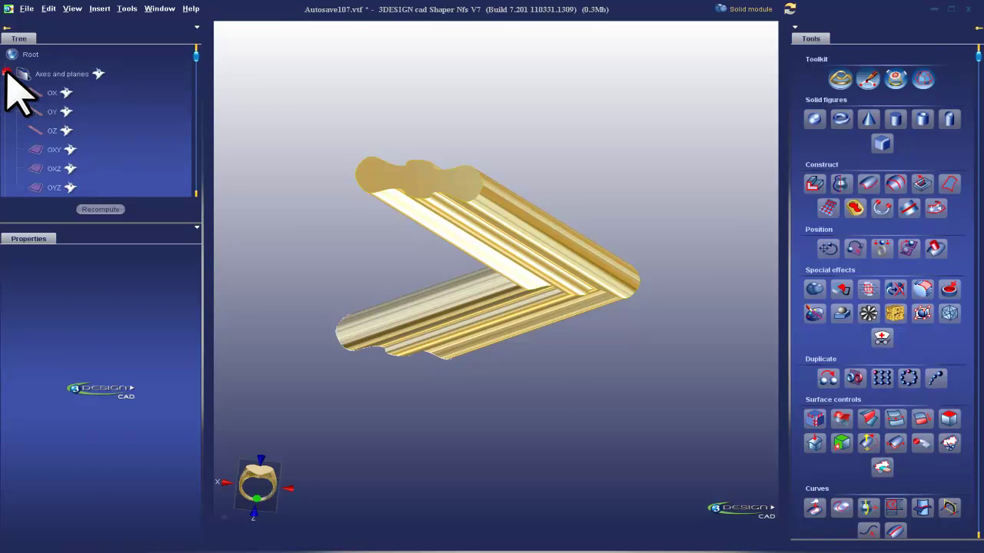
left_click(55, 169)
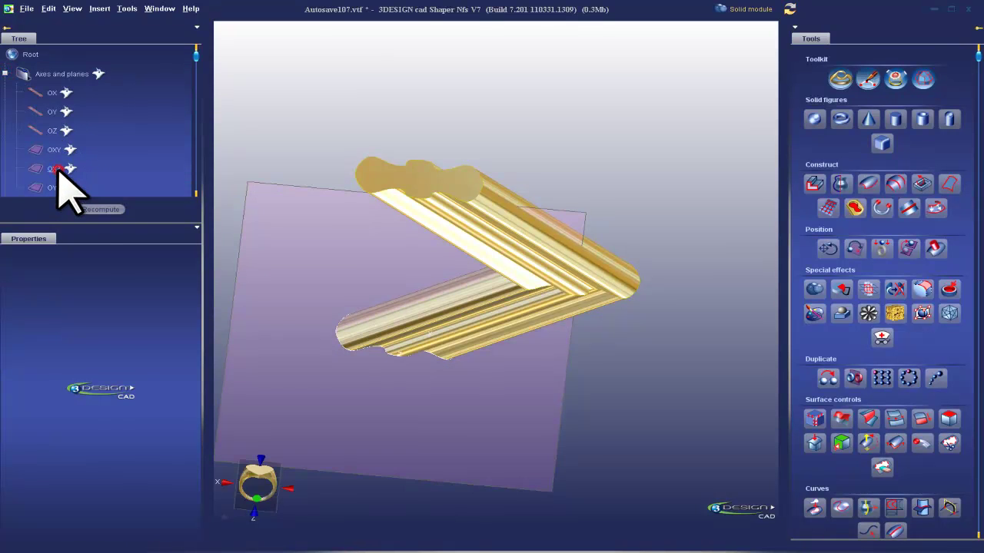
left_click(868, 78)
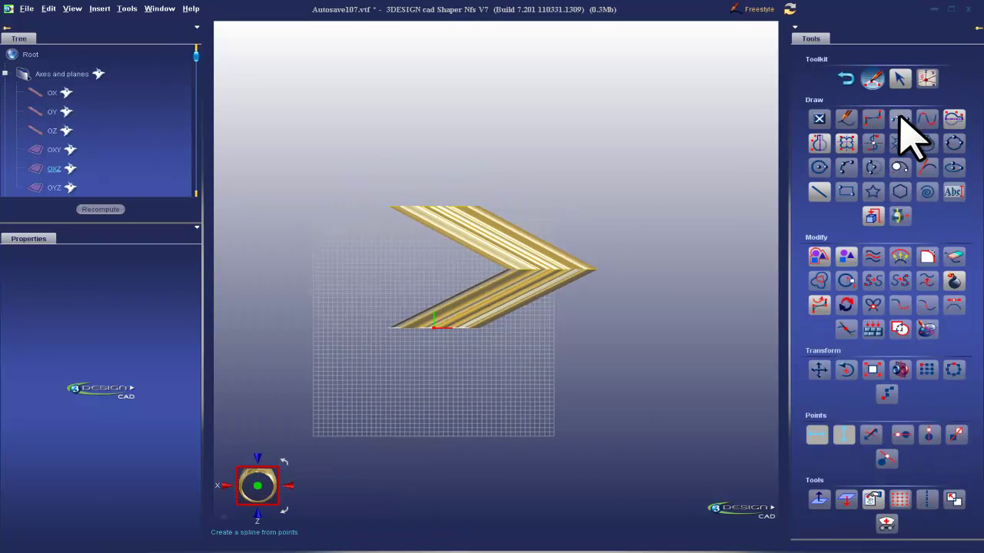
left_click(873, 118)
left_click(489, 188)
left_click(616, 216)
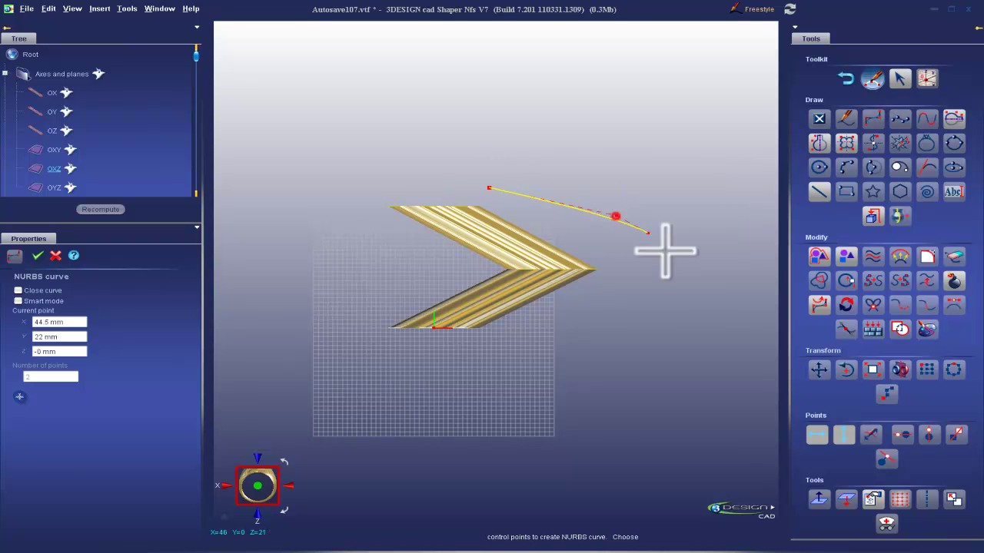
left_click(650, 272)
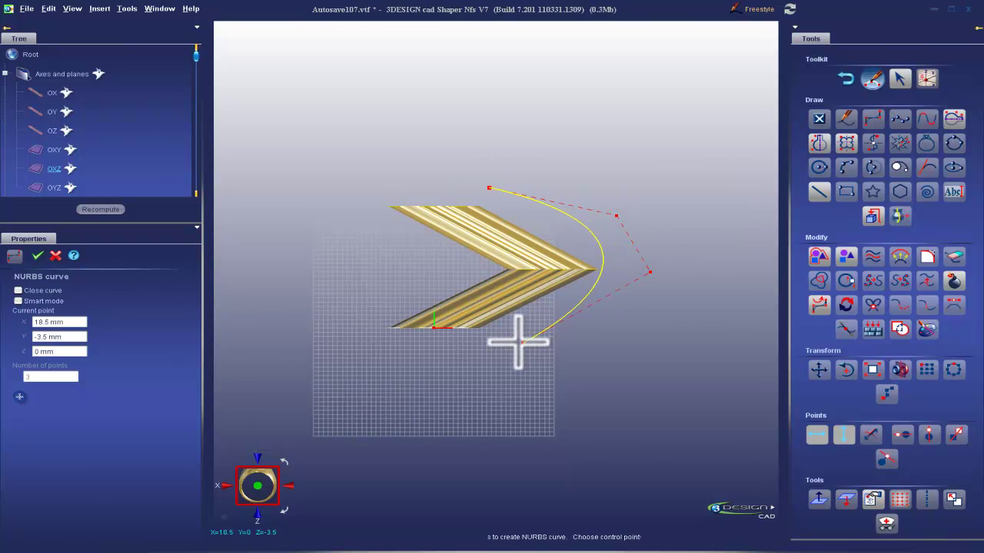
left_click(494, 343)
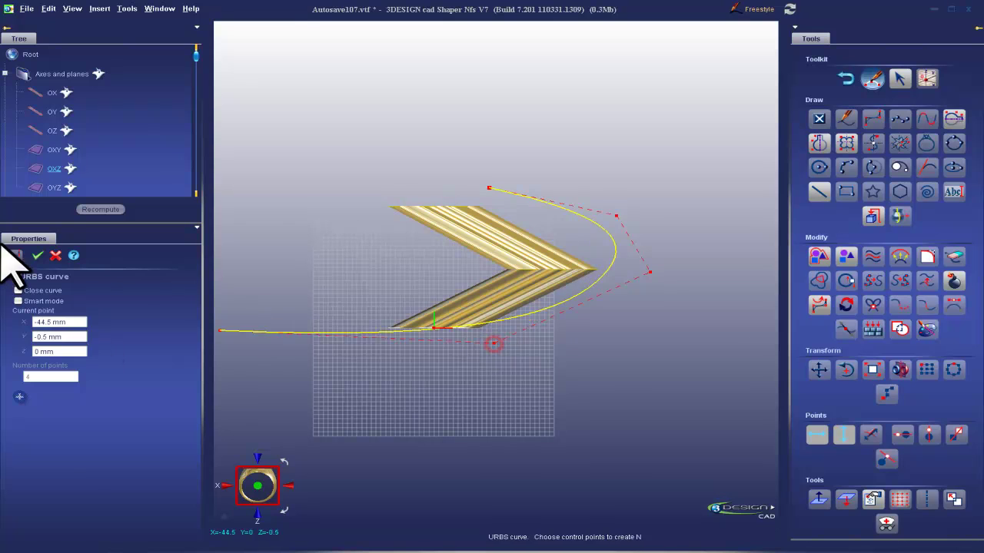
left_click(38, 255)
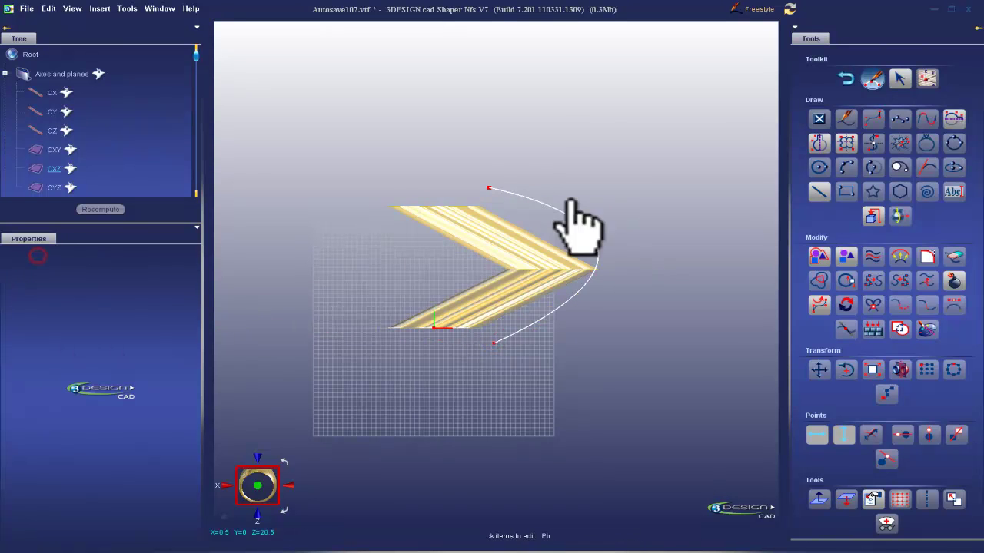
Step: Draw a second open four-point NURBS curve on the loft's open side, bulging toward the loft, and finish the sketch
left_click(900, 119)
left_click(359, 201)
left_click(402, 240)
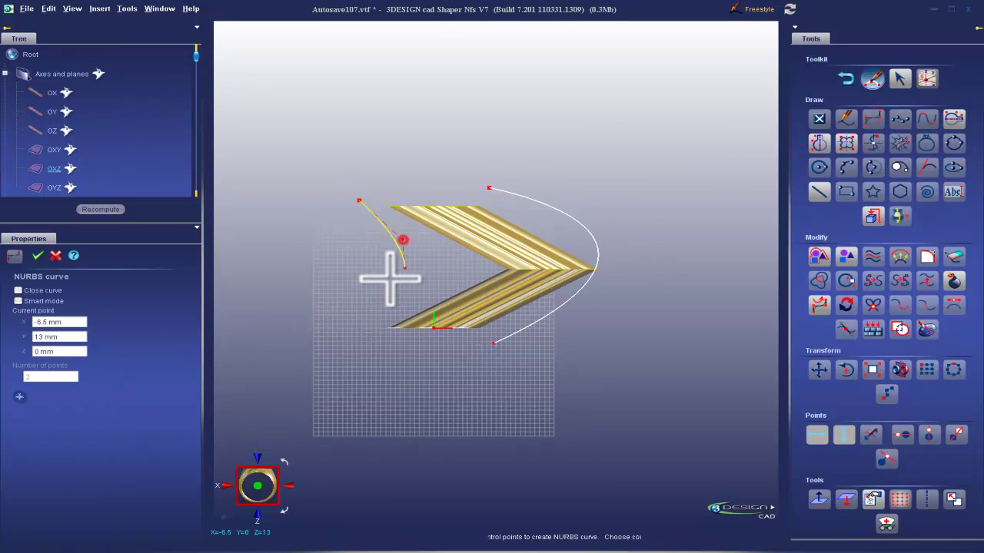
left_click(393, 282)
left_click(345, 343)
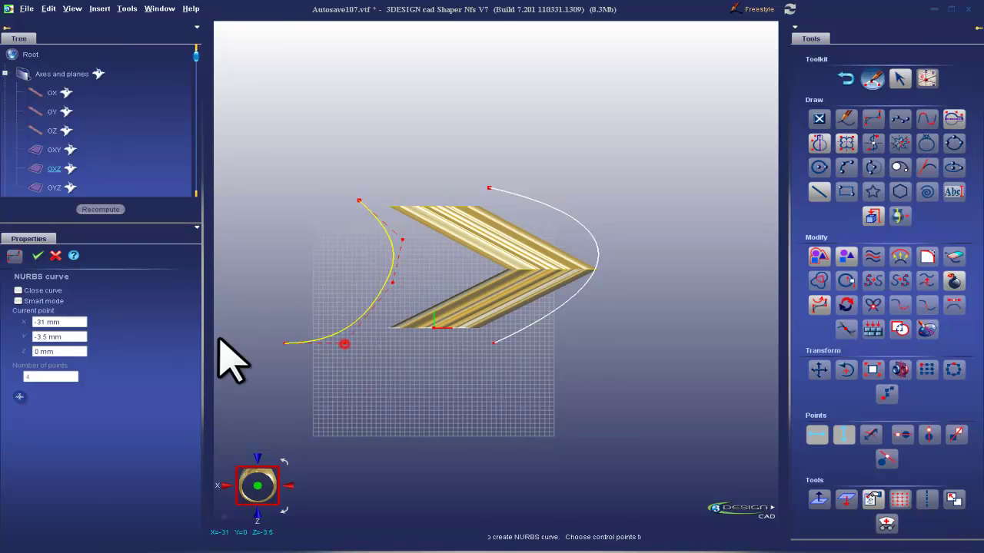
left_click(37, 257)
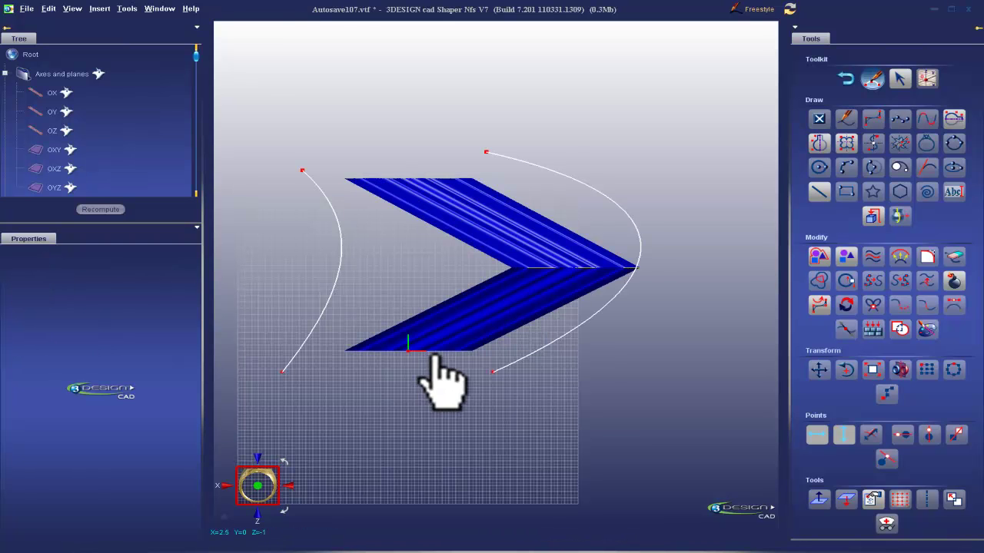
left_click(848, 78)
Step: Delete the loft
key("Delete")
Step: Loft between the lower and upper profile curves with Normal interpolation and preview the solid
right_click_drag(415, 254, 487, 369)
left_click(486, 370)
left_click(459, 219)
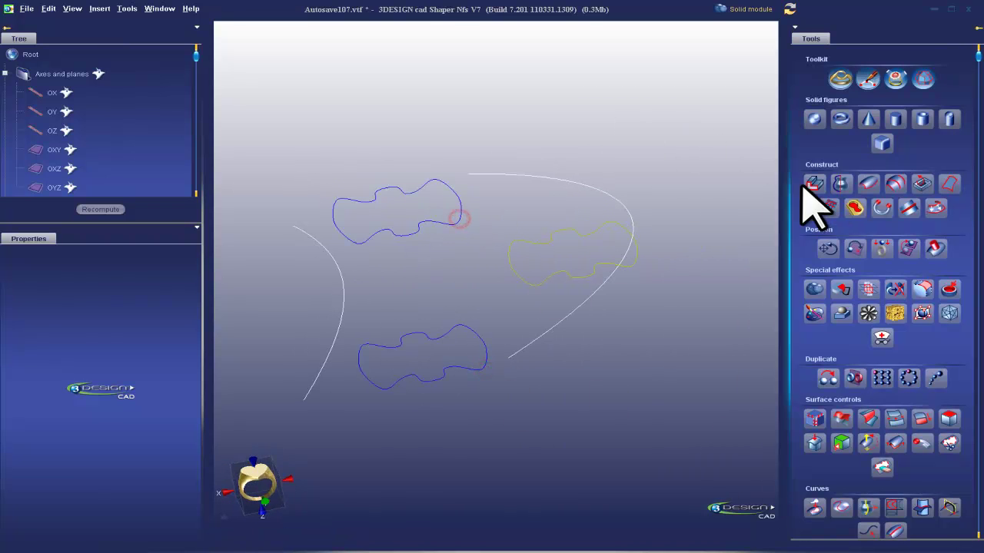
left_click(895, 206)
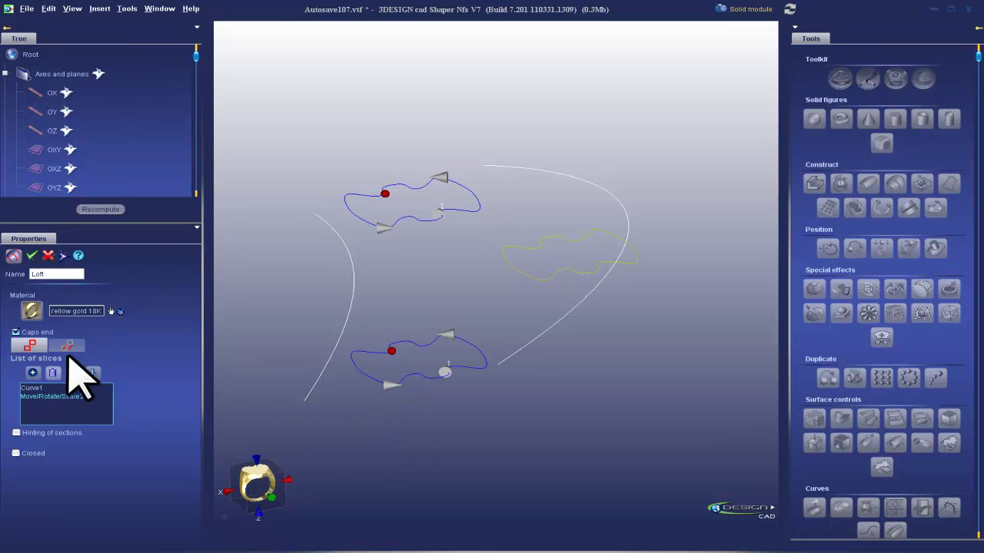
left_click(58, 348)
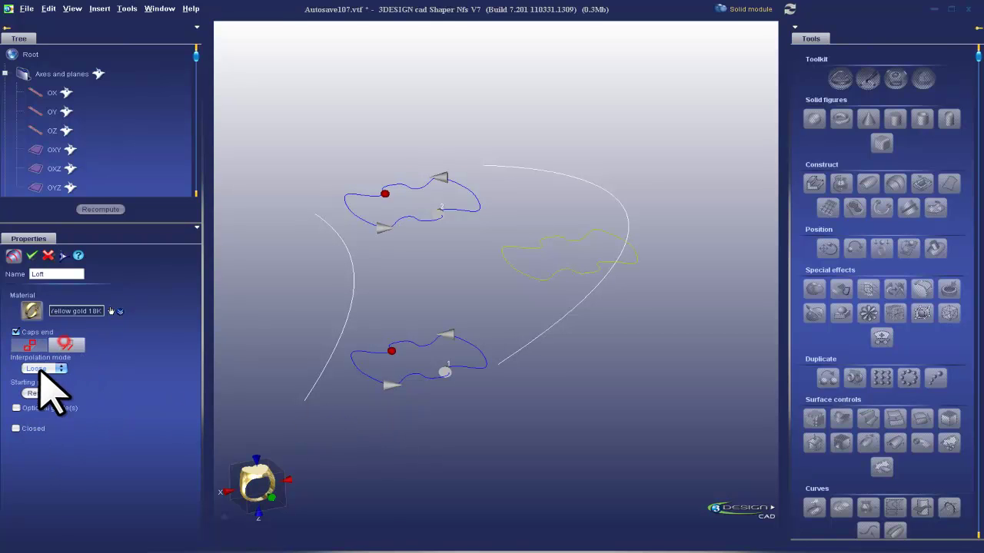
left_click(40, 358)
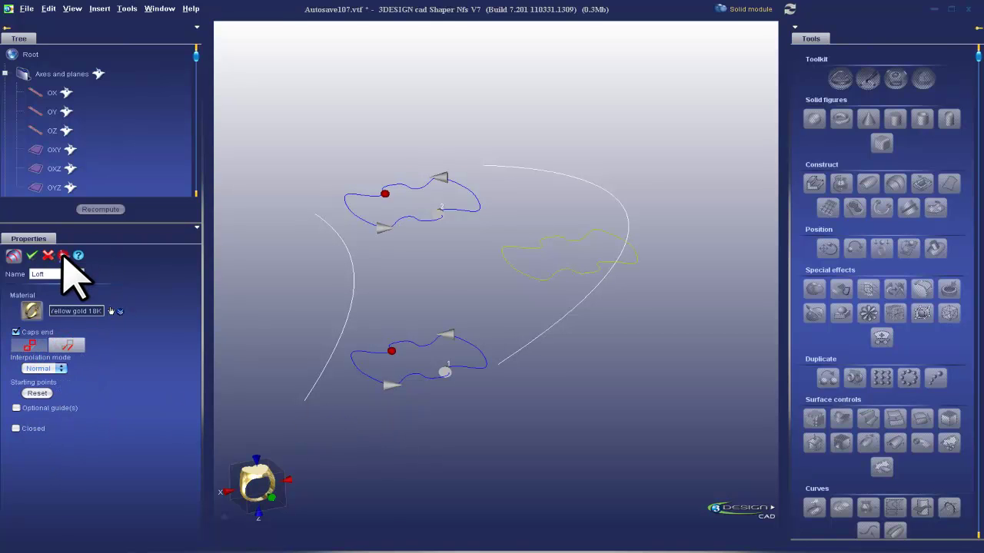
left_click(63, 255)
middle_click_drag(450, 264, 566, 367)
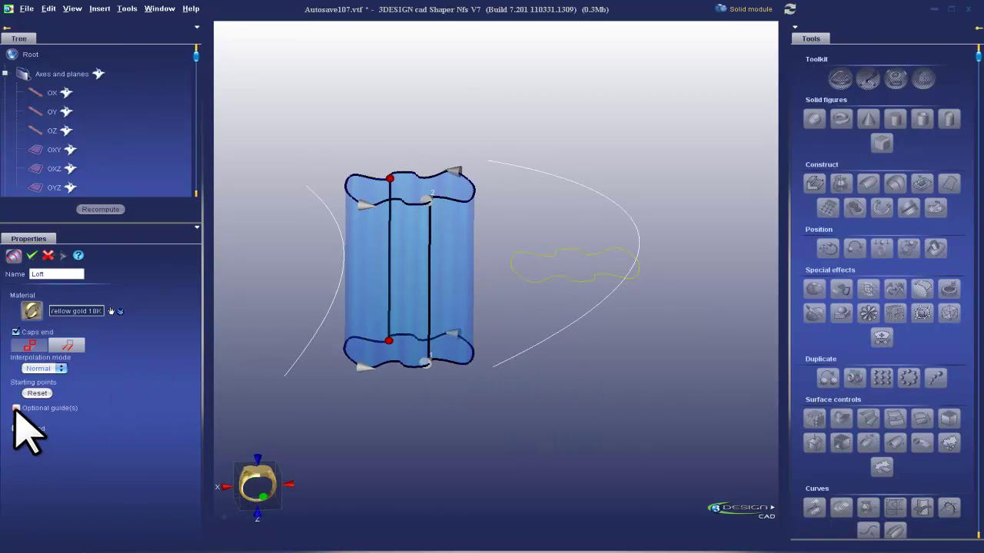
Step: Enable optional guides for the loft, add both side curves to the guide list, and complete the guided loft
left_click(16, 409)
left_click(326, 308)
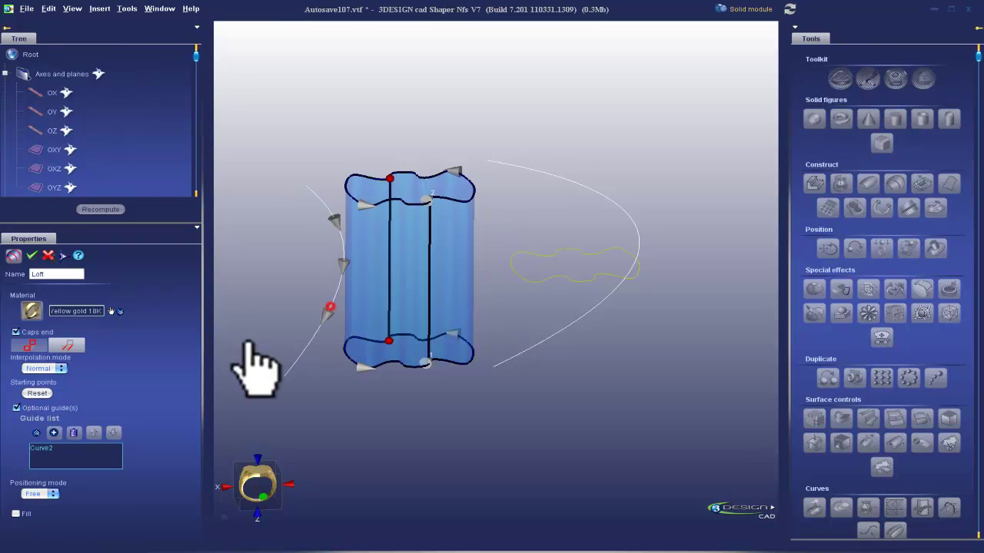
left_click(581, 315)
left_click(254, 508)
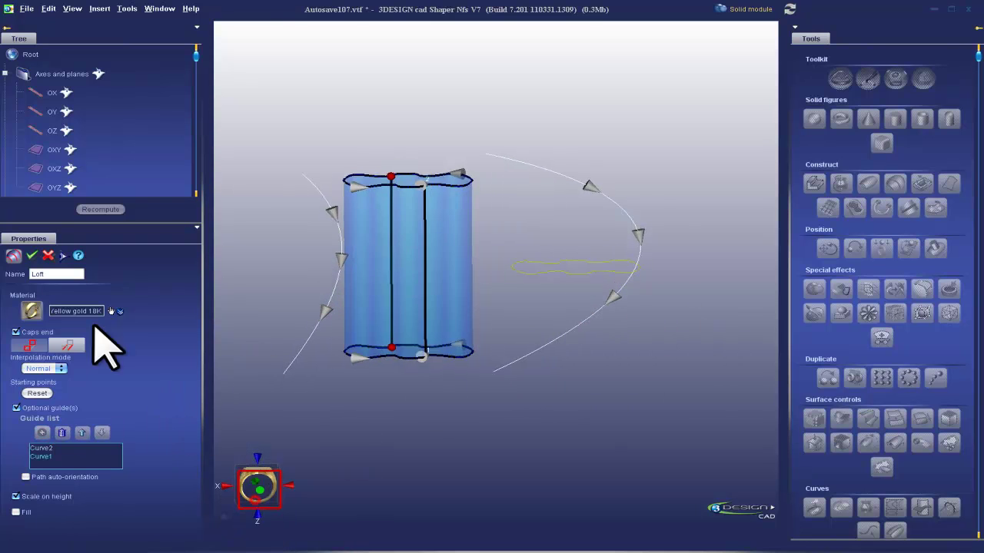
left_click(63, 256)
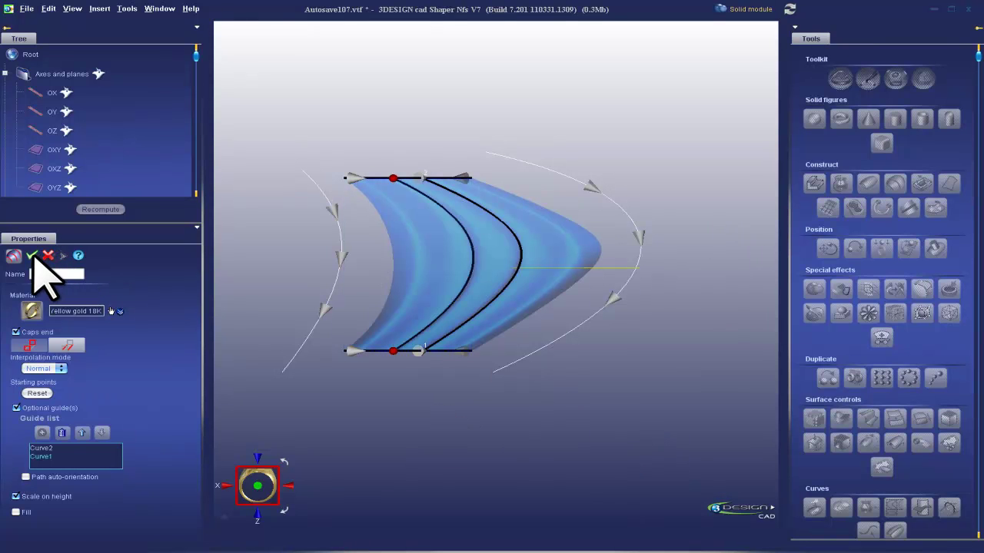
right_click(471, 369)
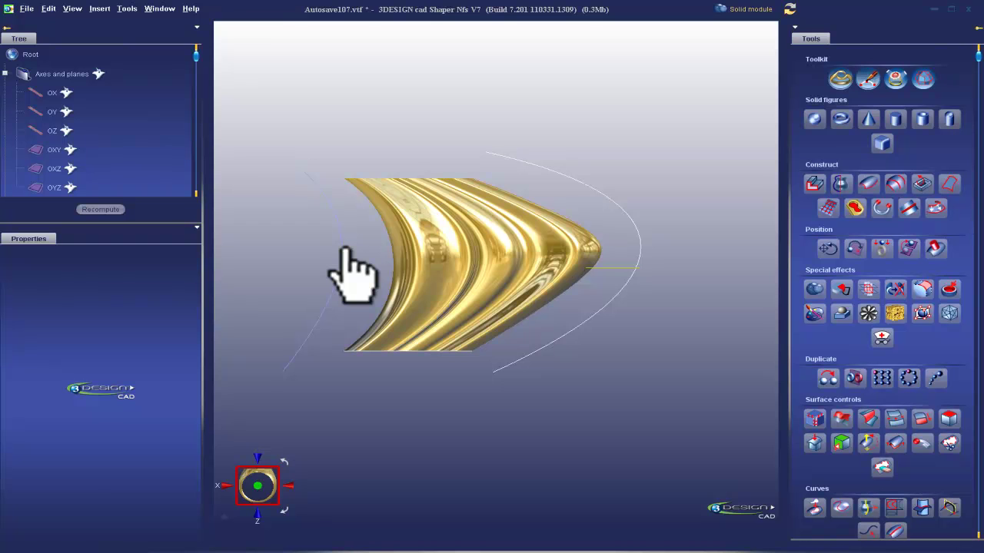
Step: Delete the guided loft, keeping its profiles and side curves
middle_click_drag(435, 266, 474, 340)
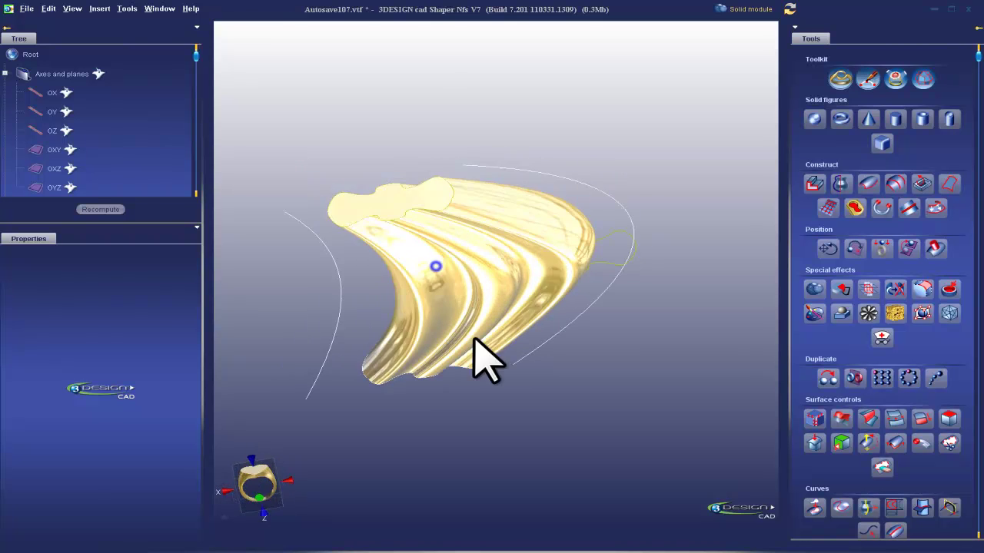
left_click(490, 238)
right_click(493, 238)
left_click(530, 279)
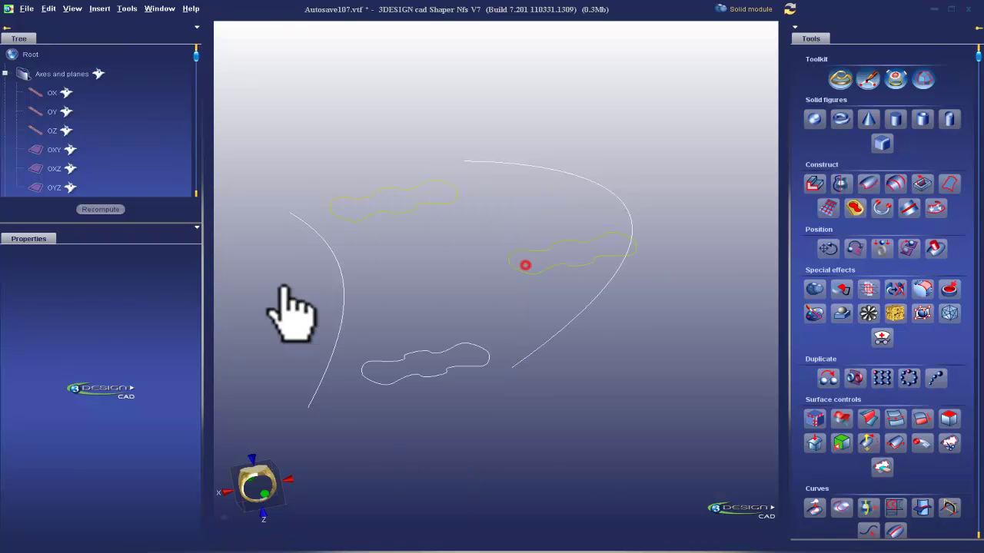
Step: Sweep the lower profile along both side curves as paths and complete the solid
left_click(342, 303)
left_click(597, 176, "ctrl")
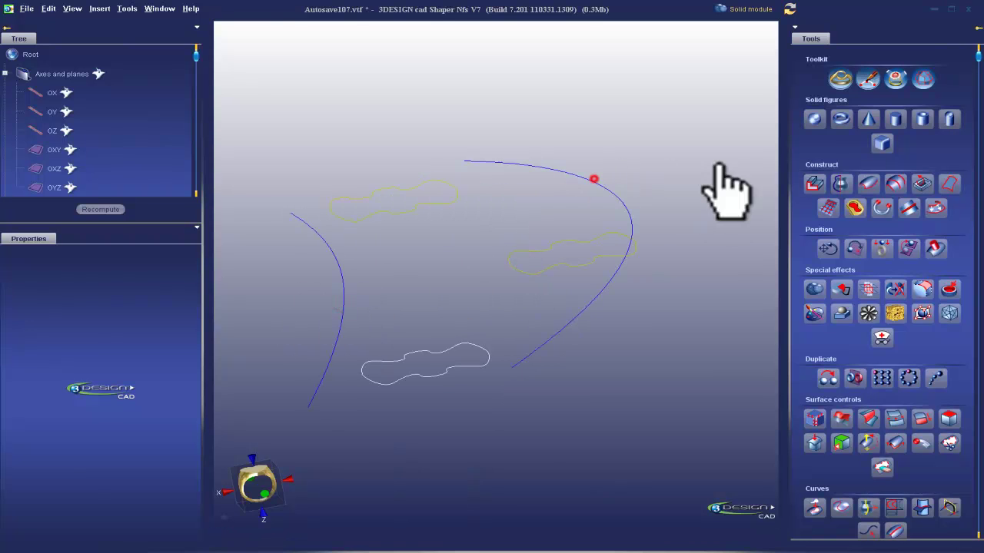
left_click(869, 186)
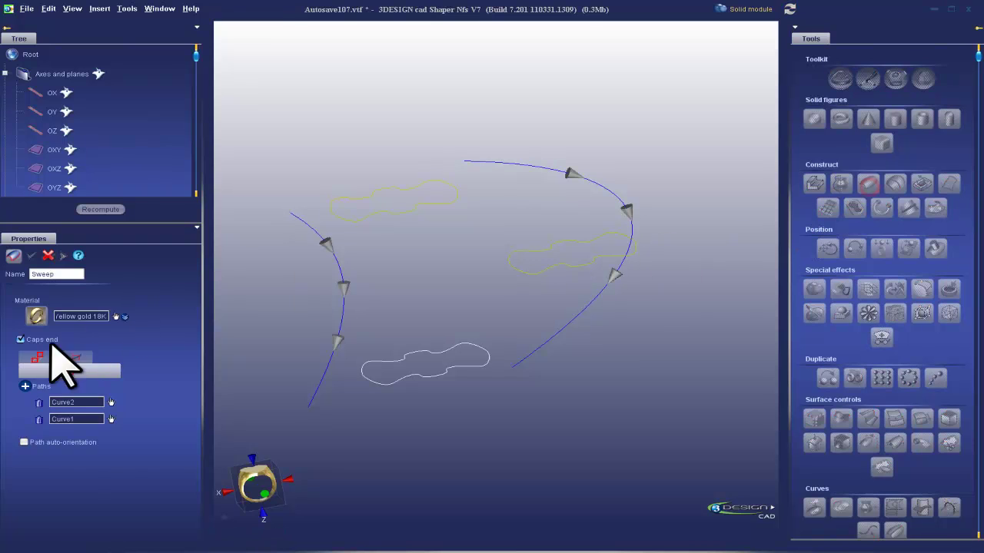
left_click(35, 358)
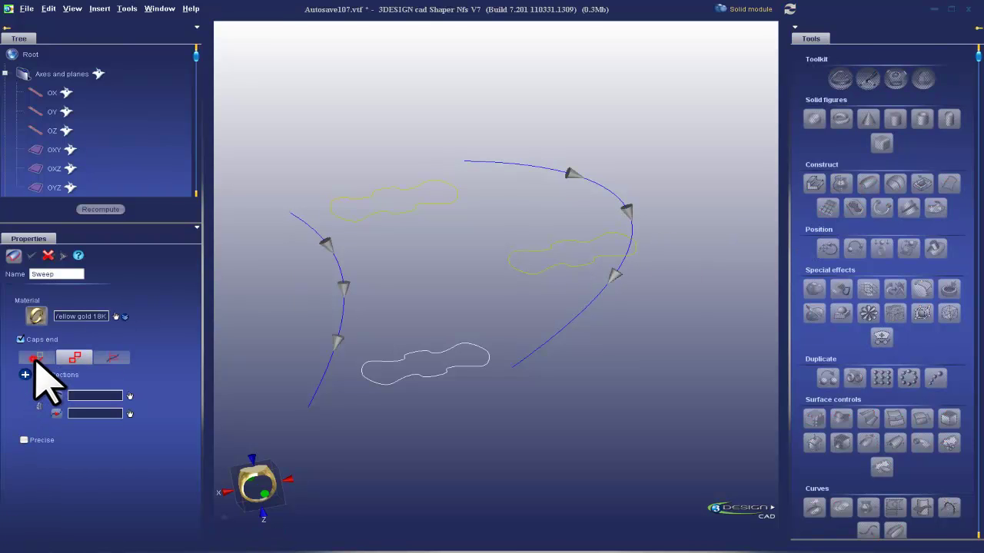
left_click(434, 375)
middle_click_drag(434, 405, 415, 302)
right_click_drag(427, 323, 509, 402)
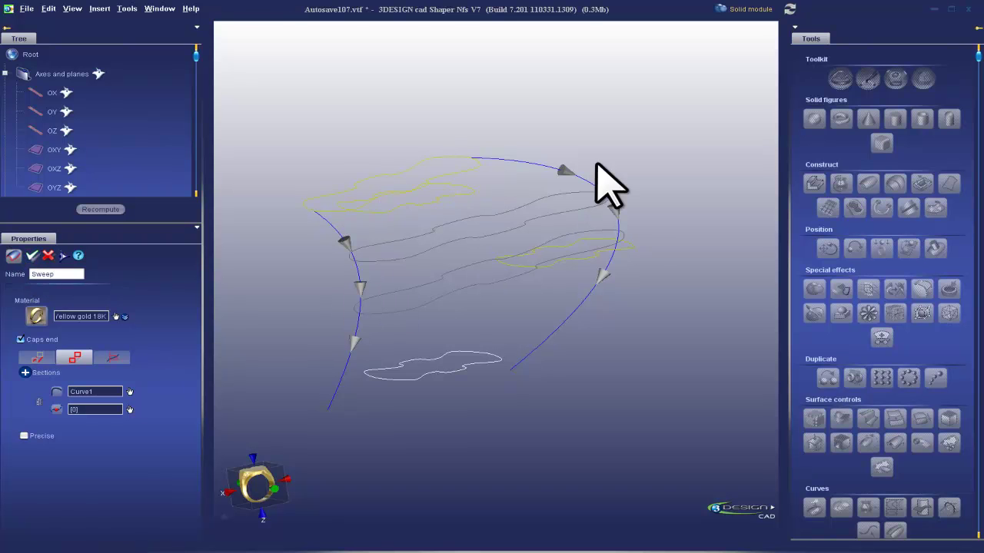
key("Return")
Step: Inspect the two-path sweep and undo it
mouse_move(472, 212)
middle_mouse_down()
mouse_move(653, 430)
mouse_move(198, 228)
mouse_move(556, 396)
mouse_move(460, 379)
middle_mouse_up()
key("r")
mouse_move(576, 406)
middle_mouse_down()
mouse_move(599, 390)
mouse_move(580, 417)
mouse_move(586, 369)
middle_mouse_up()
key("ctrl+z")
Step: Start a new loft from the upper profile to the lower profile and show its interpolation settings
left_click(410, 215)
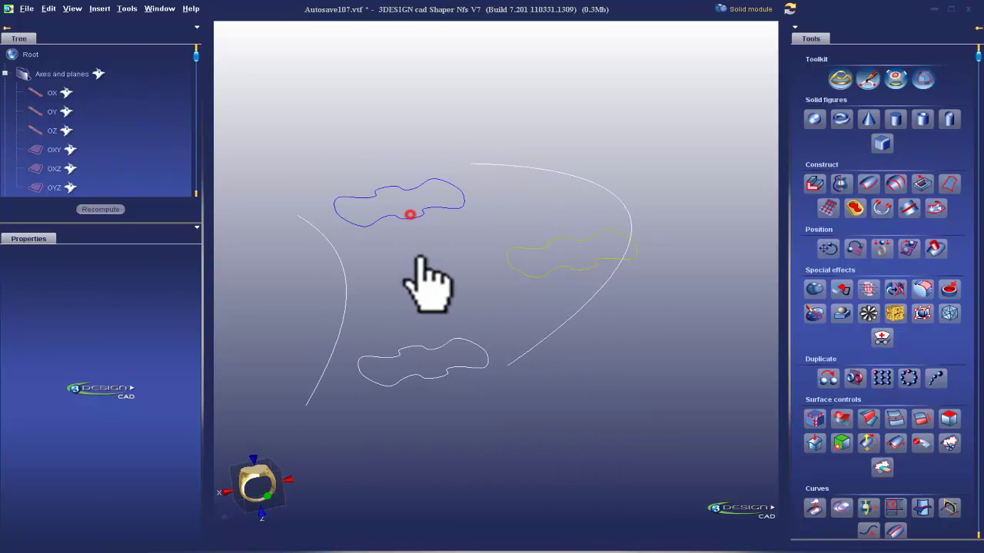
left_click(437, 374)
left_click(447, 373)
left_click(898, 184)
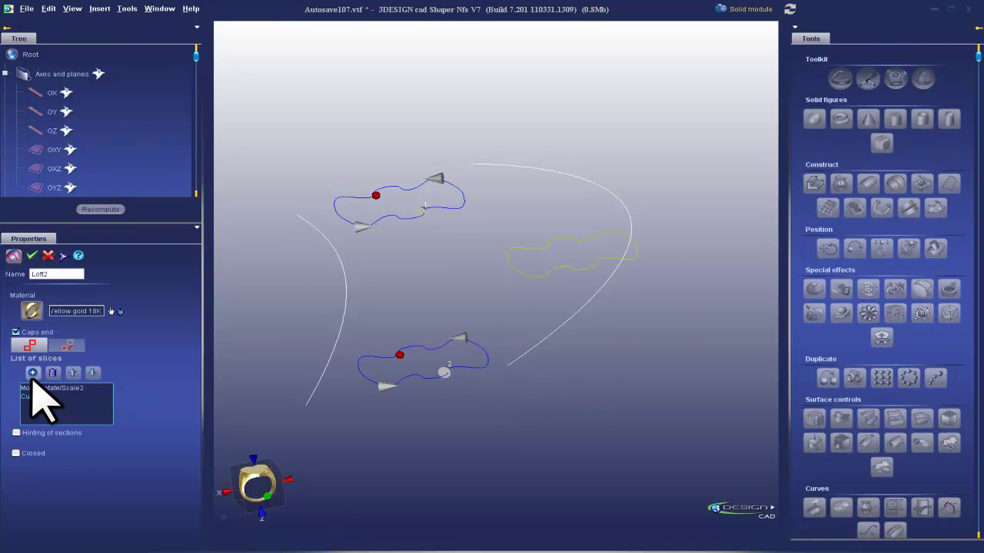
left_click(67, 345)
Step: Guide the loft with both side curves, keep Loose interpolation, complete it, and review its settings without changing them
left_click(17, 409)
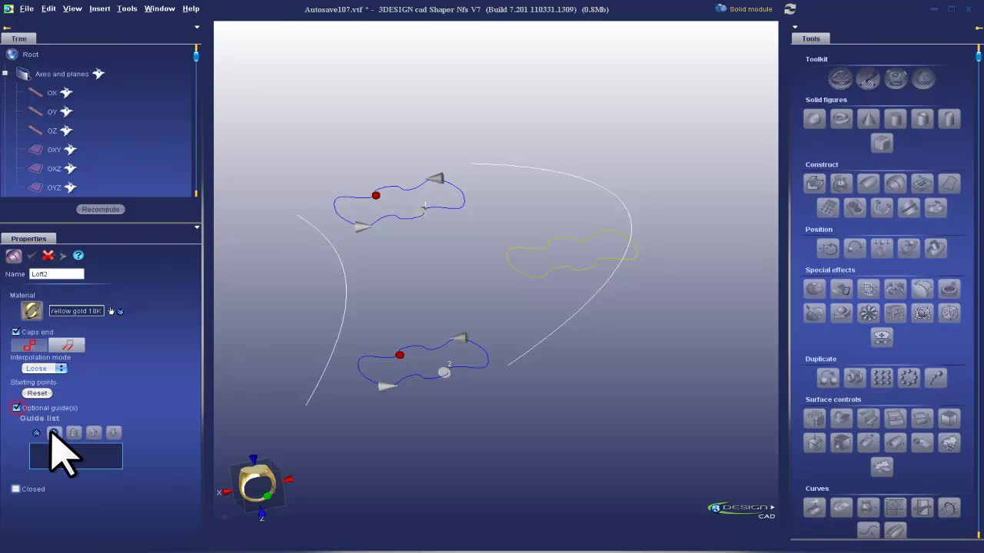
left_click(341, 339)
left_click(581, 308)
left_click(564, 326)
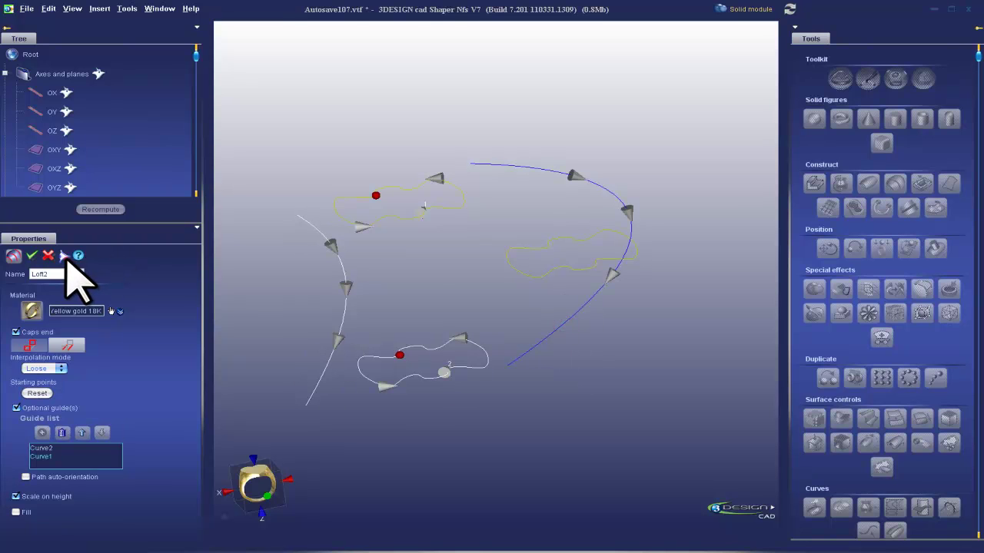
left_click(63, 256)
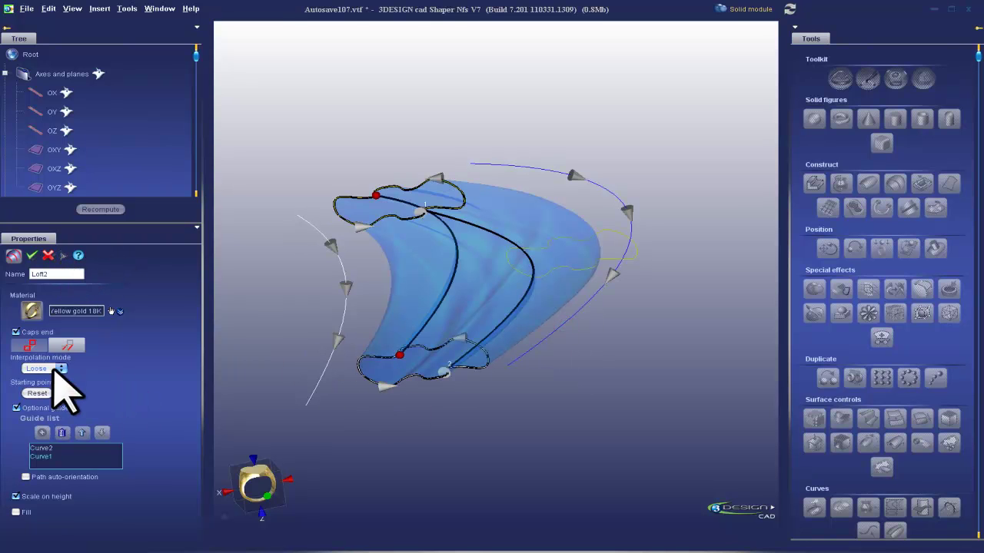
left_click(33, 256)
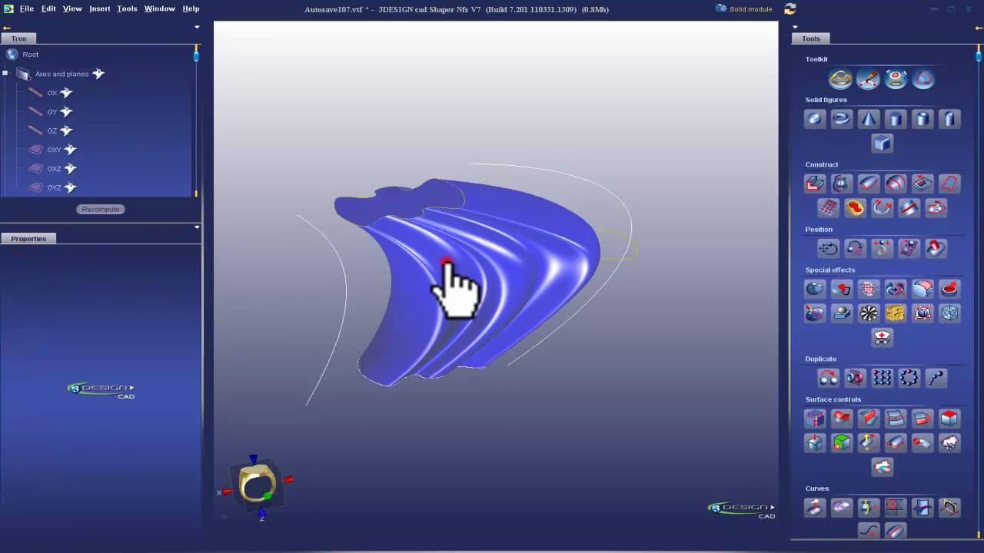
double_click(457, 280)
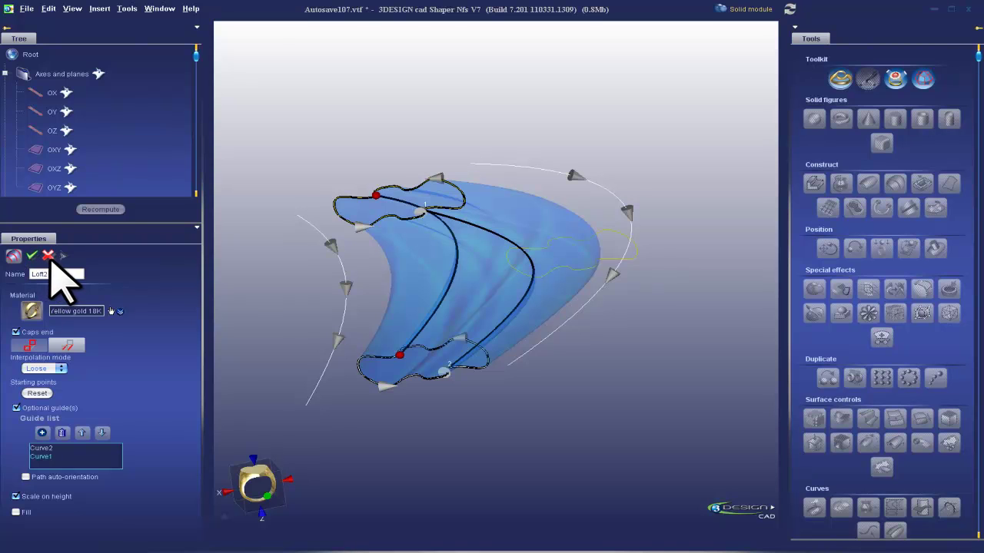
left_click(31, 255)
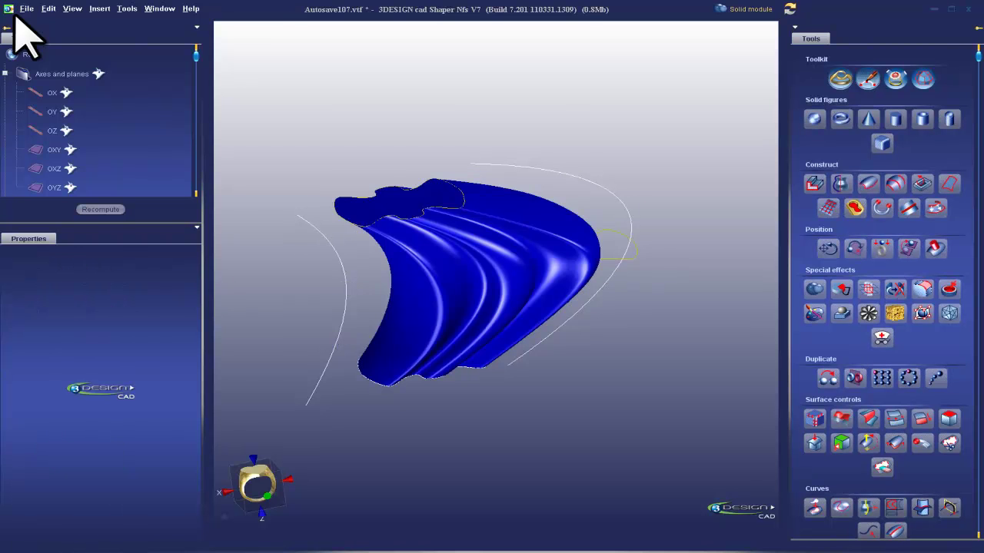
Step: Start a new document and create a new part in it
left_click(26, 9)
left_click(37, 23)
left_click(491, 294)
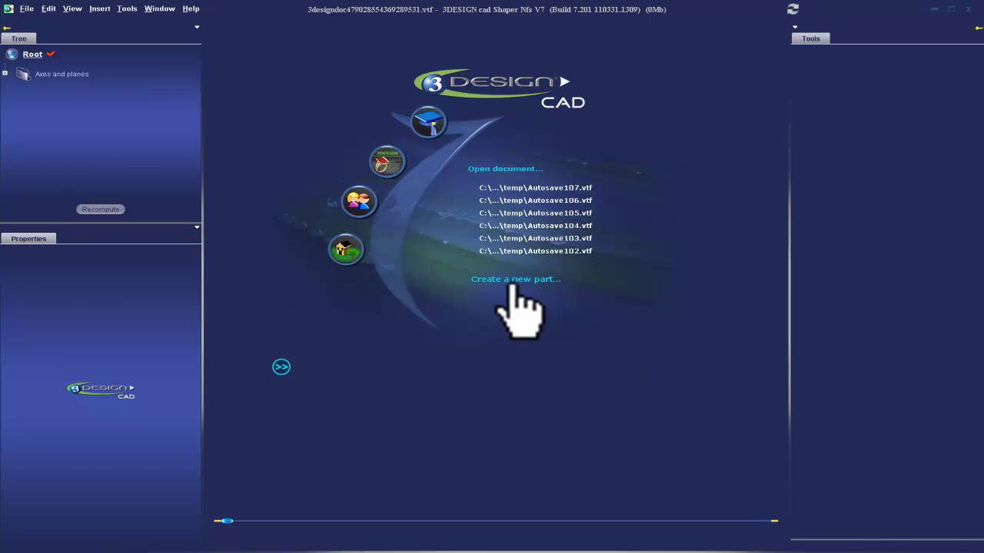
left_click(515, 281)
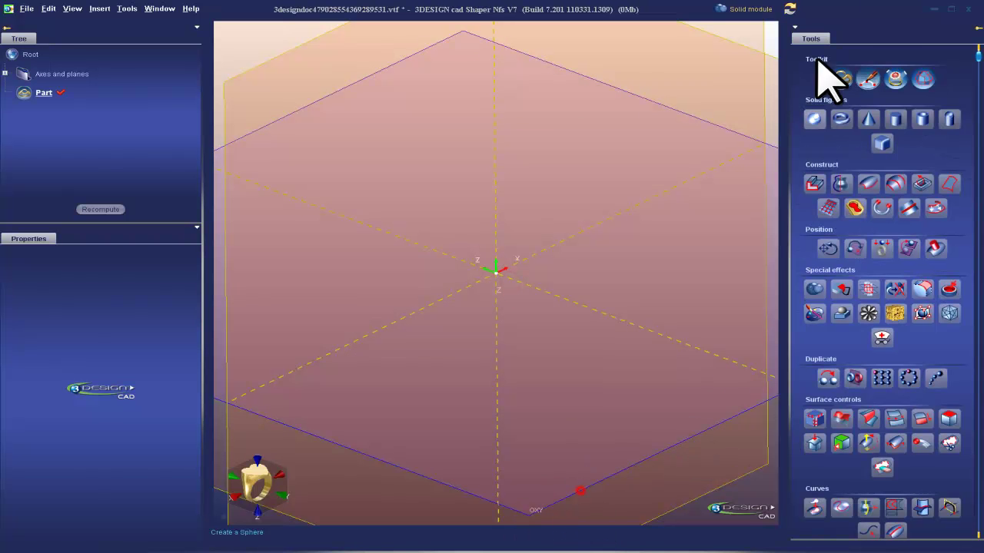
Step: Switch to the Jeweler's bench and create a Cushion stone measuring 10 mm by 10 mm, centred on the OXY plane
left_click(747, 11)
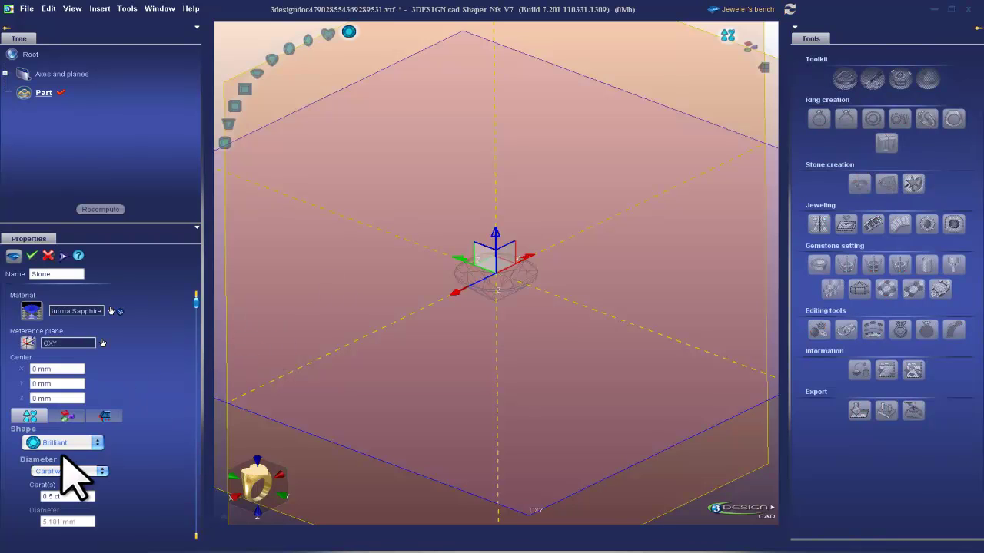
left_click(63, 442)
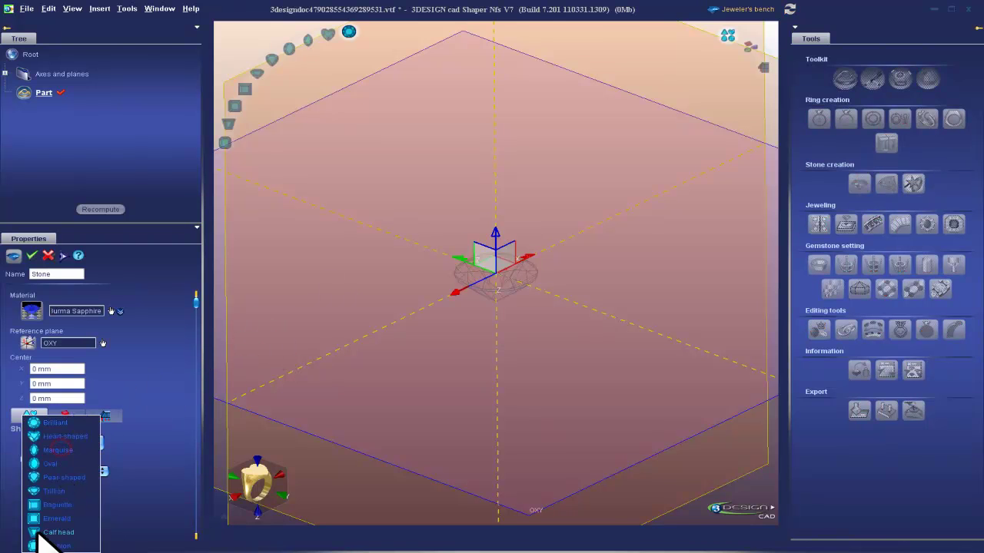
left_click(54, 545)
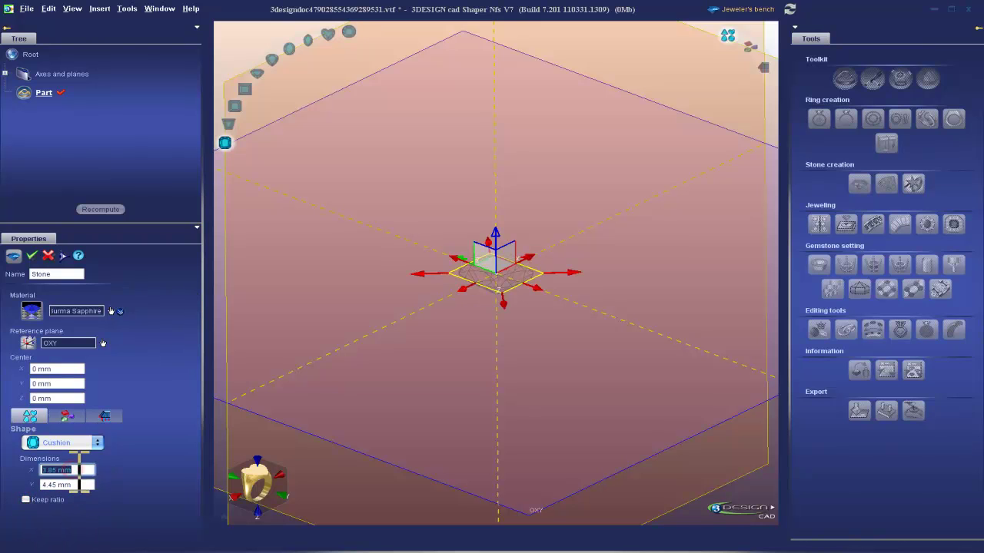
key("Return")
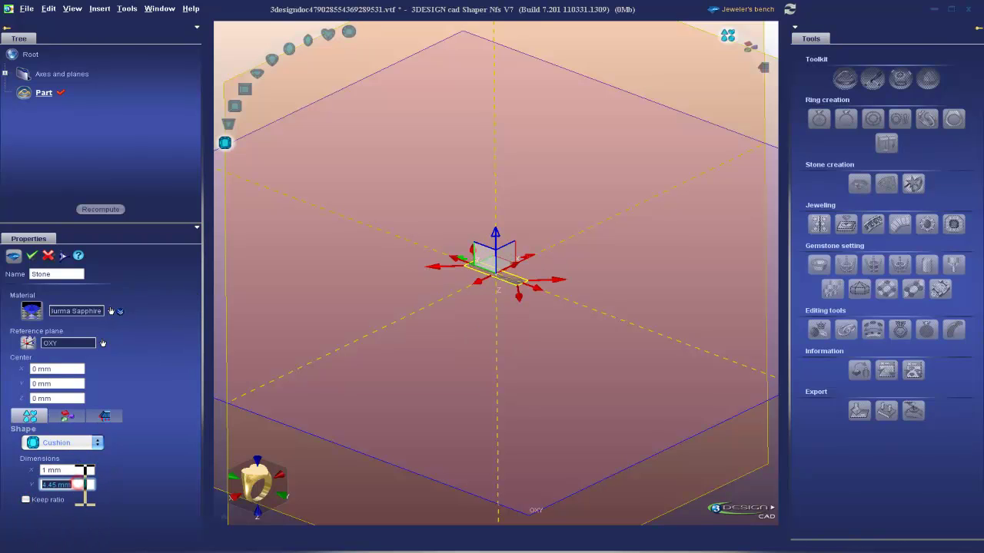
key("Return")
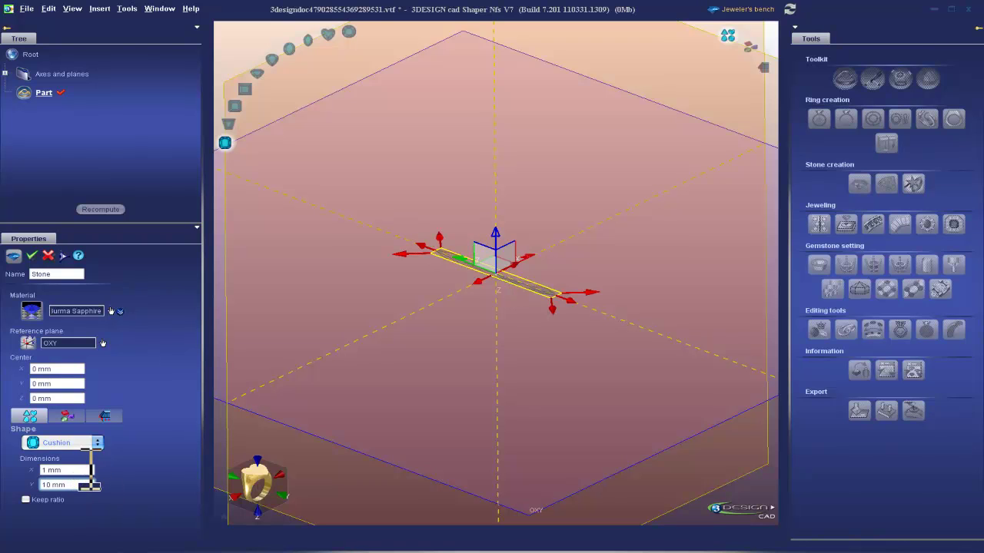
key("Return")
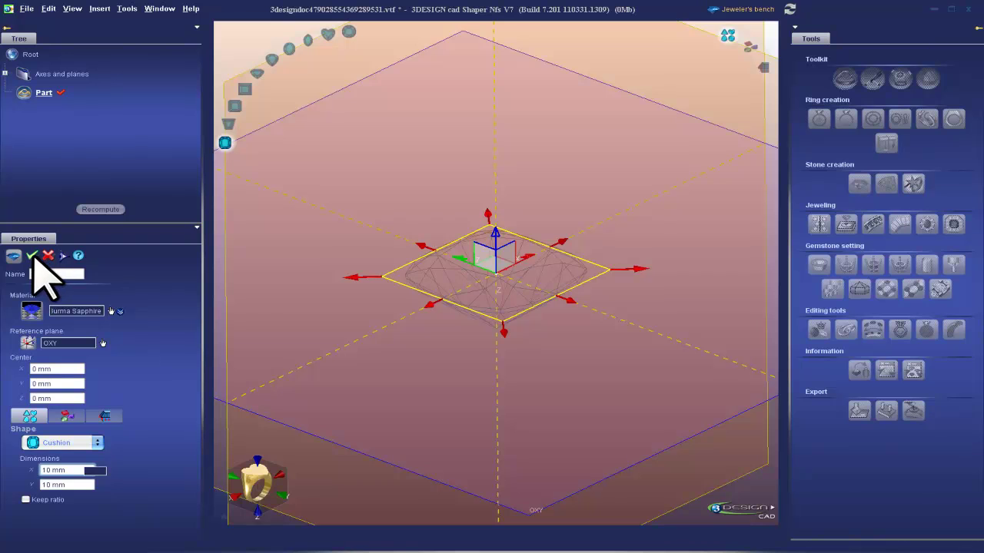
key("Return")
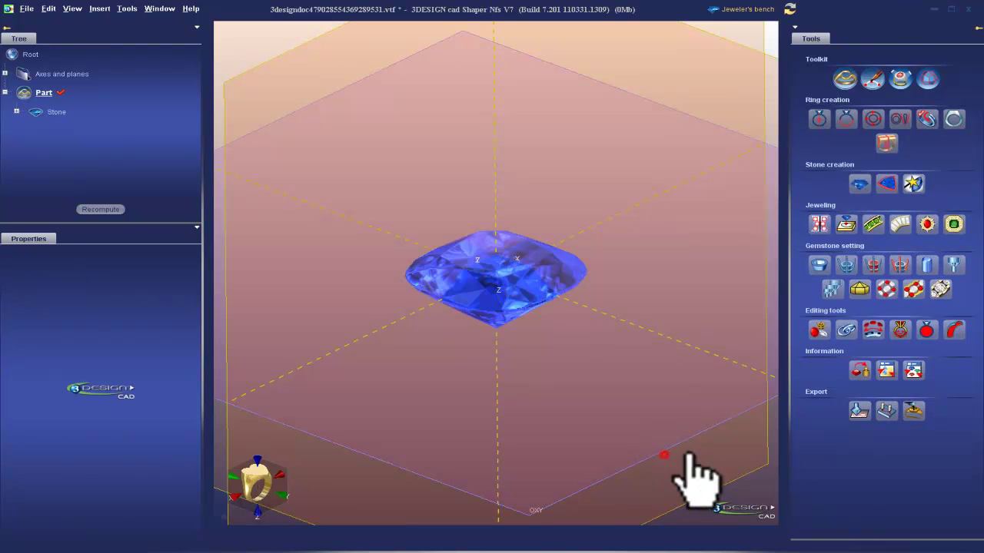
Step: Start a sketch on the OXY plane and draw a closed three-point control curve, symmetric about both axes, just outside the stone's outline
left_click(872, 78)
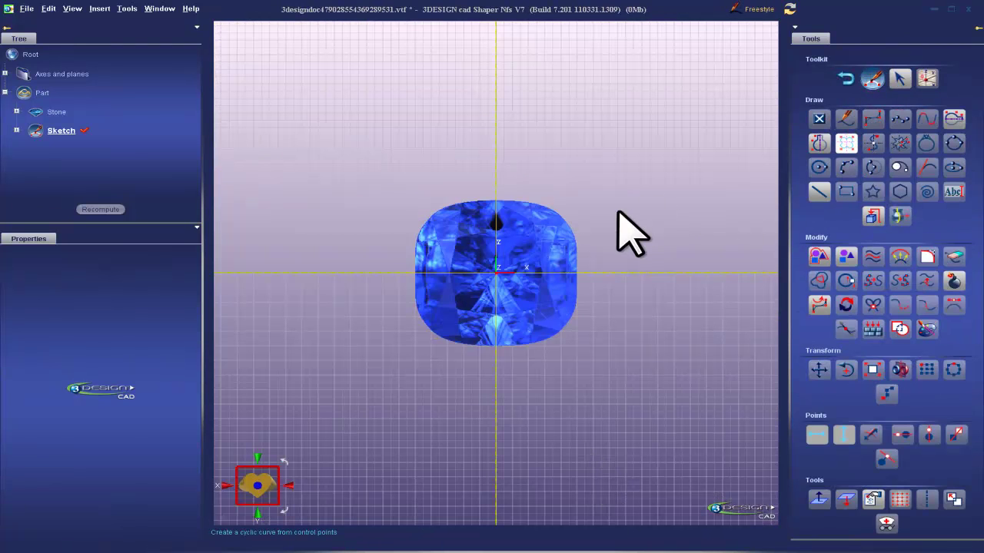
left_click(469, 192)
left_click(407, 201)
left_click(402, 252)
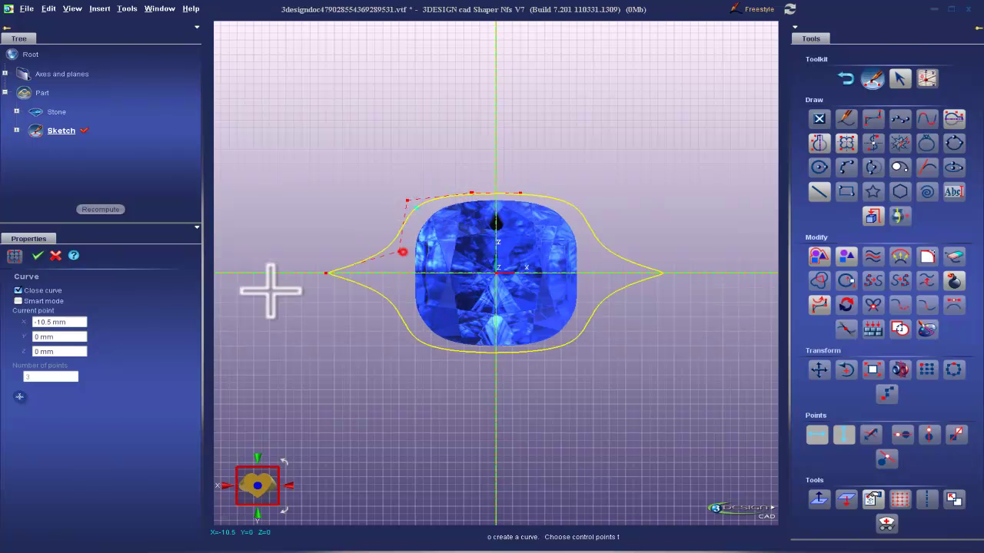
left_click(36, 256)
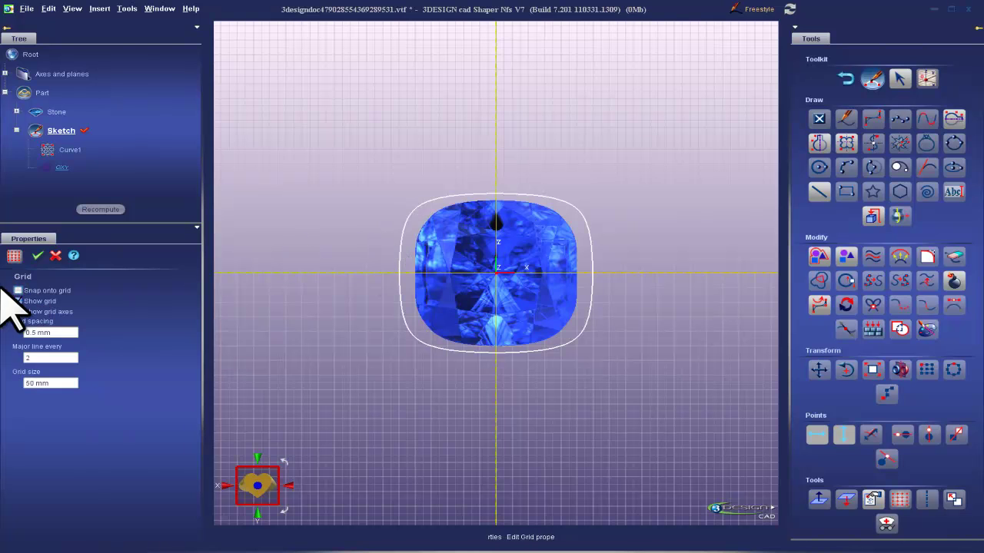
Step: With grid snapping off, move the closed curve's control points so it follows the cushion stone's outline, and finish the sketch
left_click(36, 255)
left_click(407, 214)
scroll(433, 197, "up", 2)
left_click(390, 187)
left_click_drag(389, 189, 463, 193)
left_click_drag(379, 247, 398, 249)
left_click(417, 200)
left_click_drag(408, 199, 406, 199)
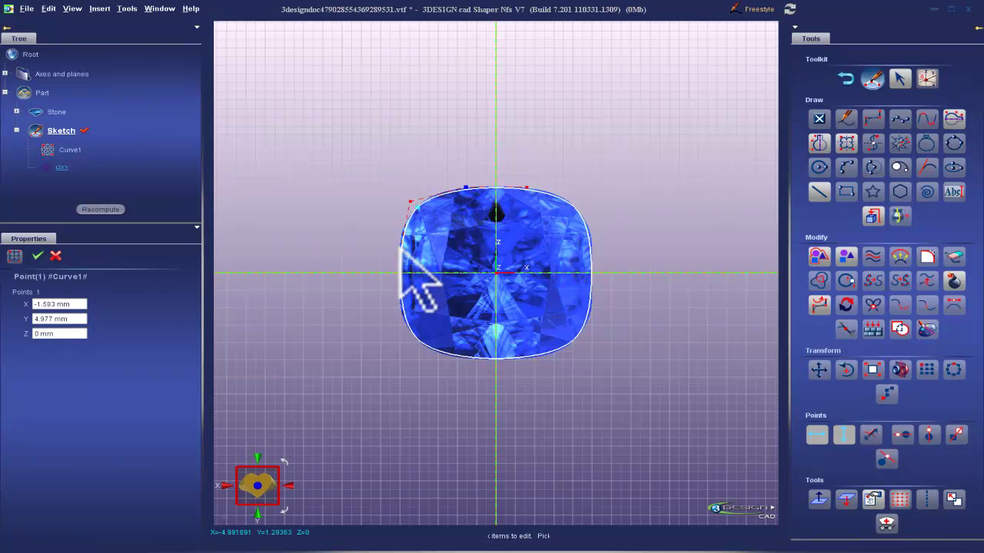
left_click(846, 79)
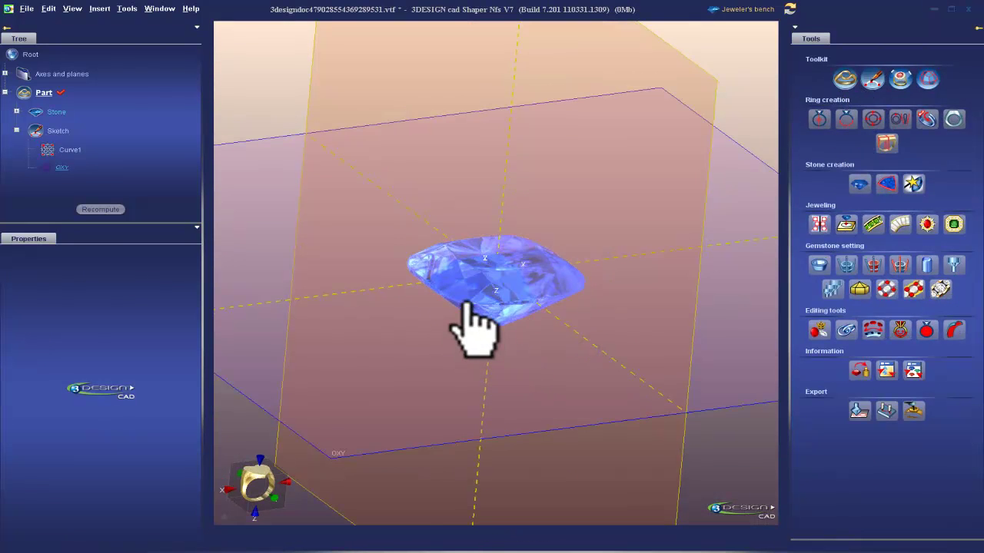
Step: Hide the axes and planes, select the sketched curve and look at the stone from the front
left_click(466, 303)
left_click(54, 149)
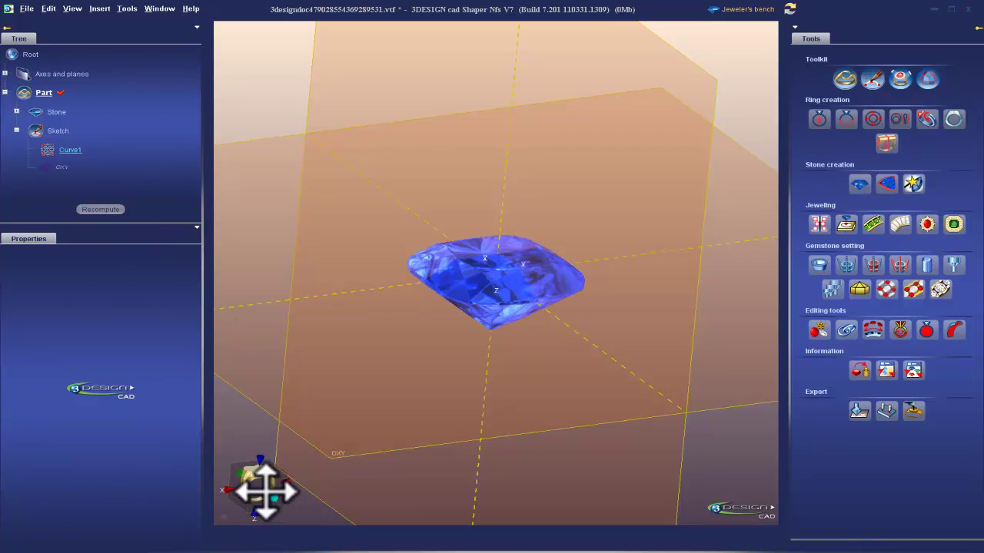
right_click(58, 71)
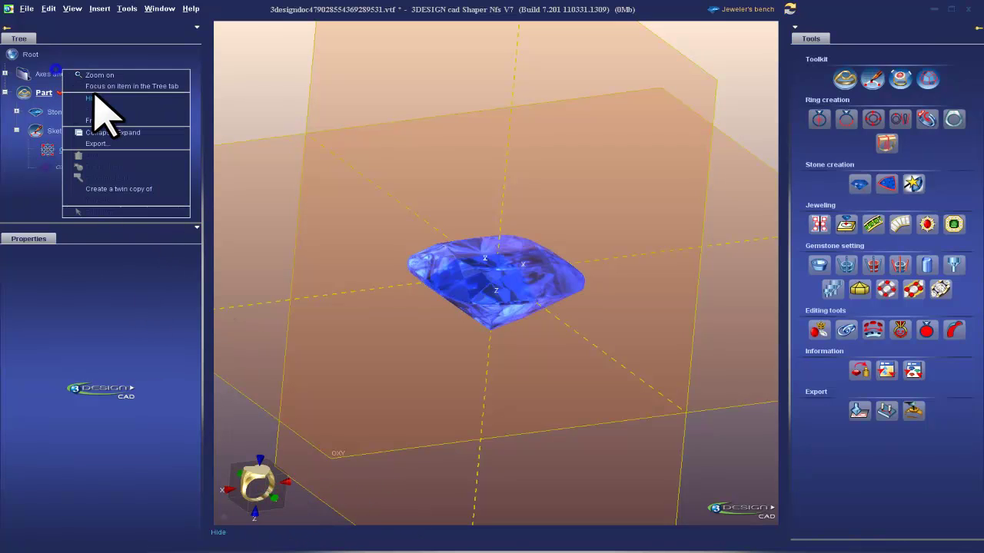
left_click(96, 98)
left_click(279, 501)
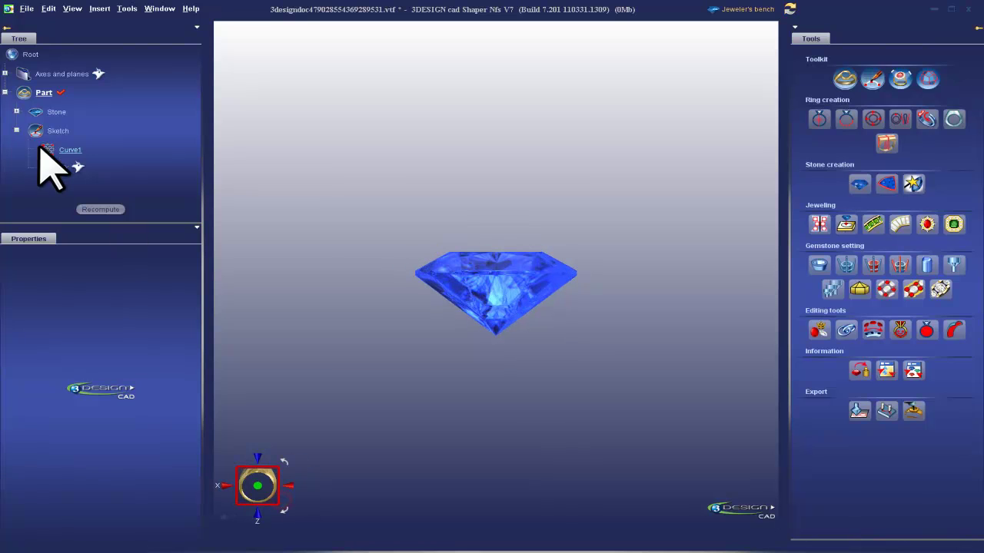
Step: In the Solid module, place a copy of the curve about 5.3 mm down along Z, beneath the stone's tip
left_click(756, 9)
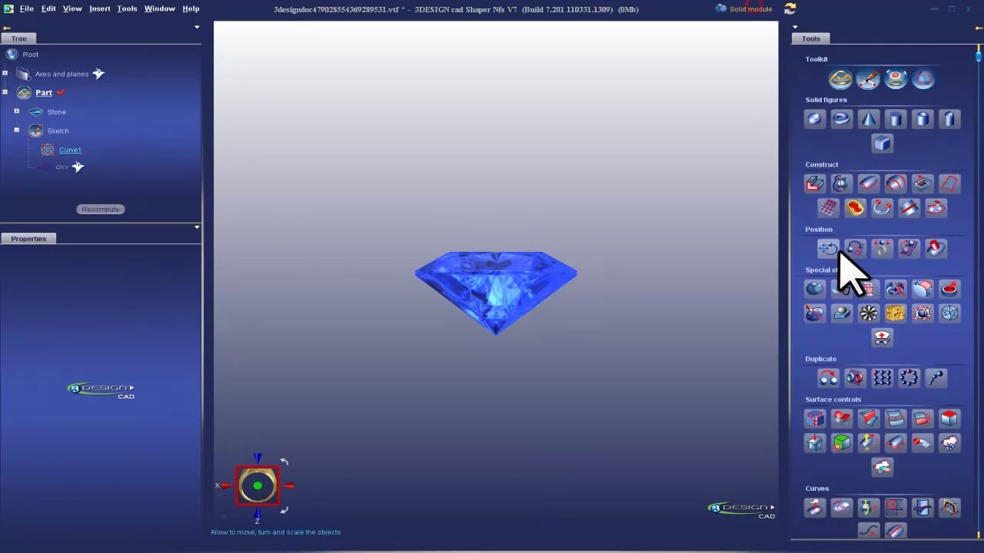
left_click(827, 247)
left_click_drag(496, 224, 494, 300)
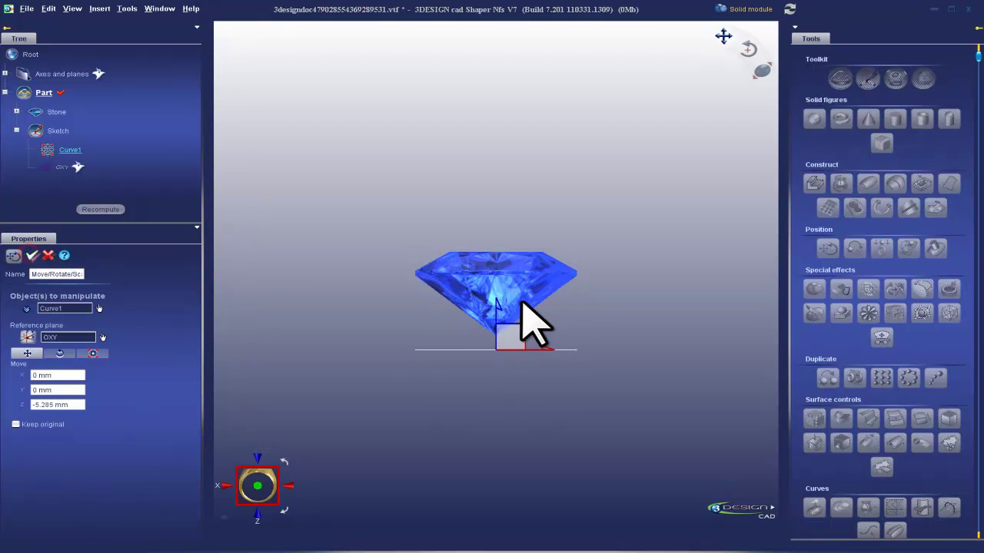
middle_click_drag(474, 274, 500, 359)
Step: Make another copy of the original curve slightly below it, scaled up proportionally by 1.158 to about 11.5 by 11.4 mm
left_click(75, 150)
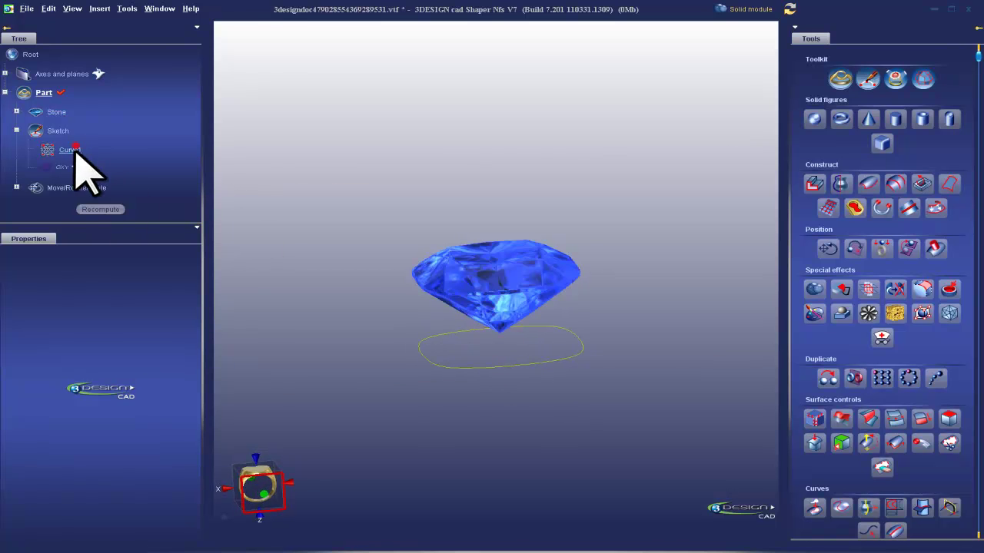
left_click(261, 491)
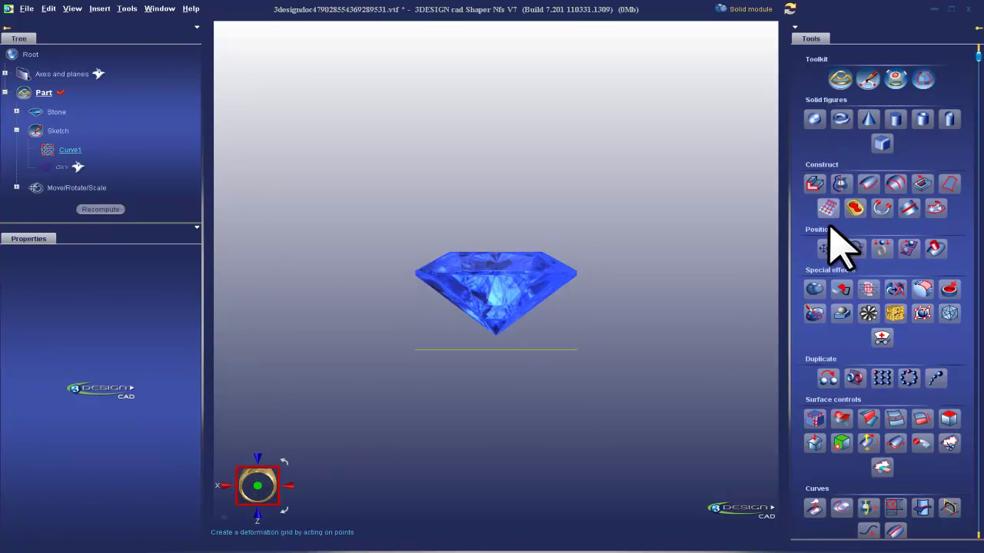
left_click(828, 249)
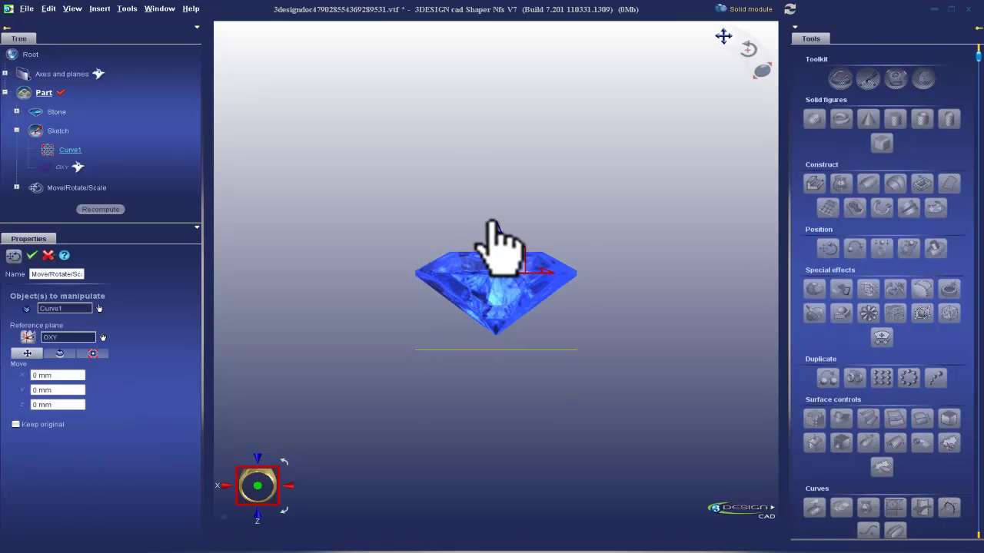
left_click(88, 353)
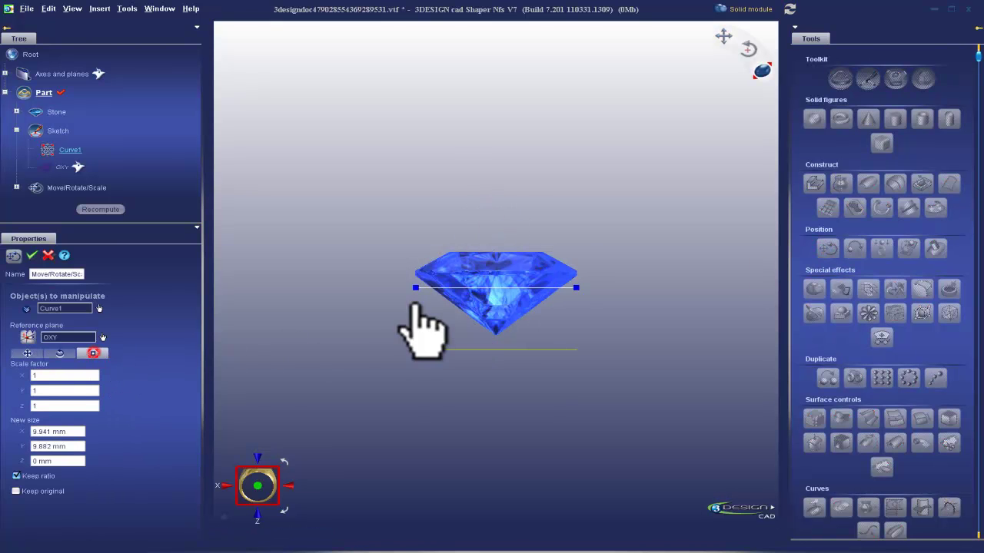
left_click_drag(413, 286, 385, 286)
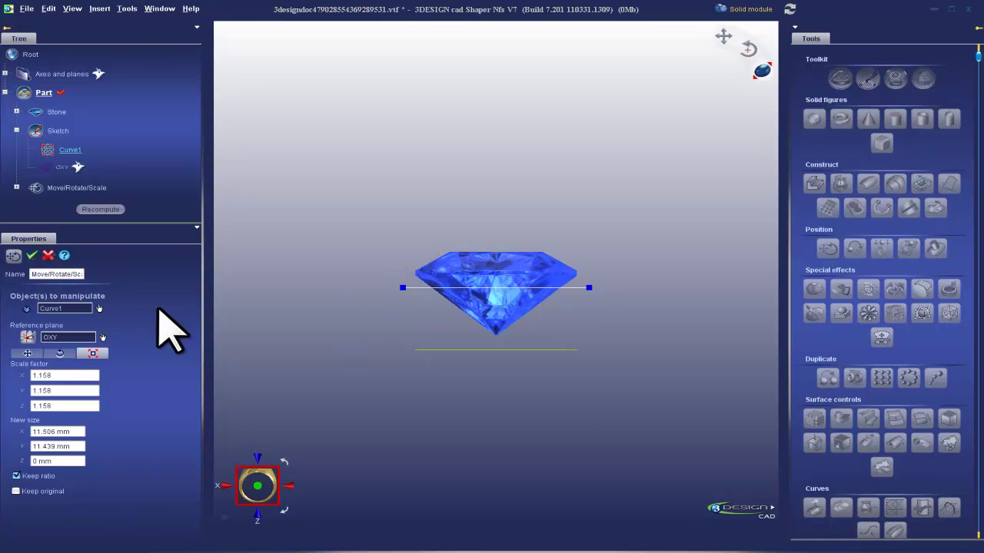
Step: Hide the cushion stone so that only the three outline curves remain in view
left_click(490, 262)
right_click(496, 262)
left_click(528, 293)
Step: Loft a capped yellow gold solid through the original curve, the enlarged middle copy and the lowest copy, in that order
right_click_drag(372, 277, 465, 343)
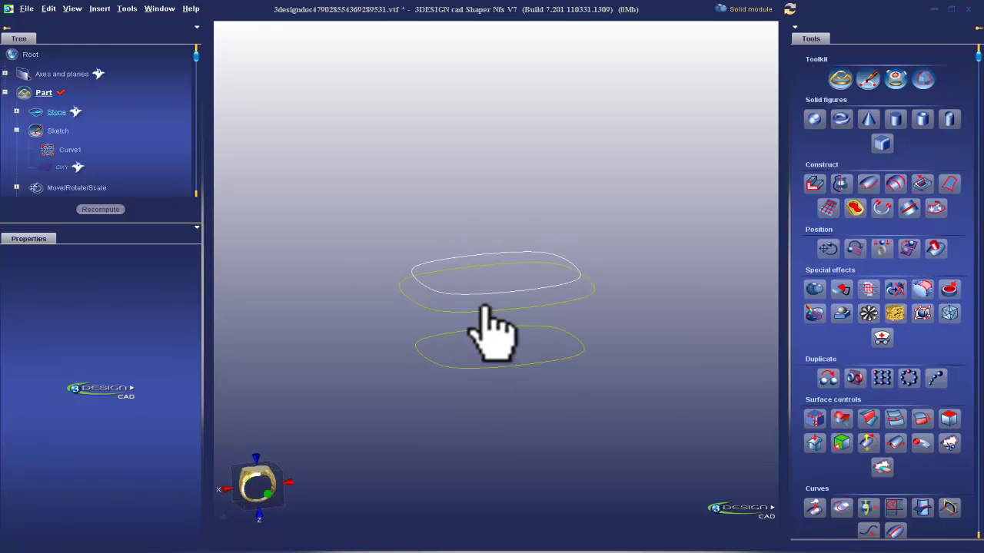
left_click(483, 290)
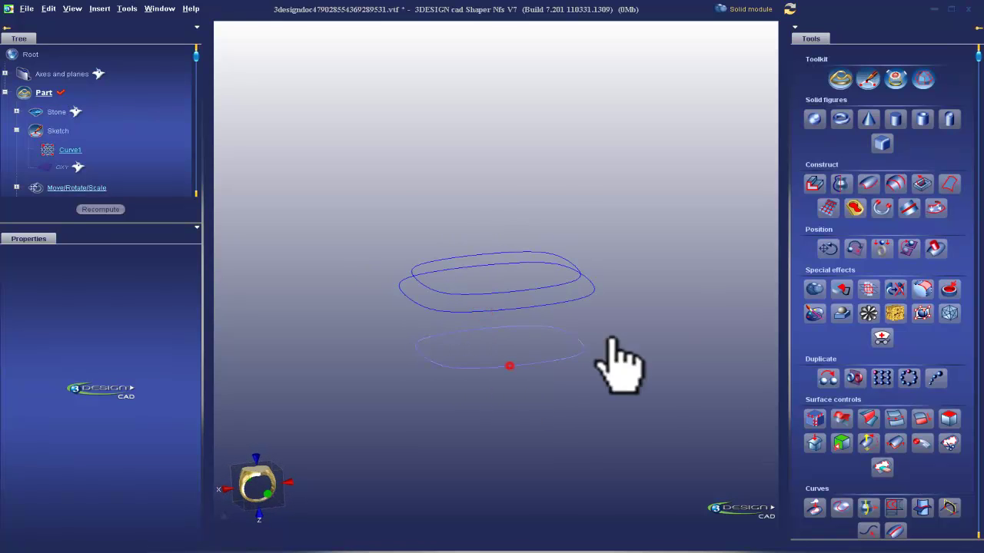
left_click(895, 183)
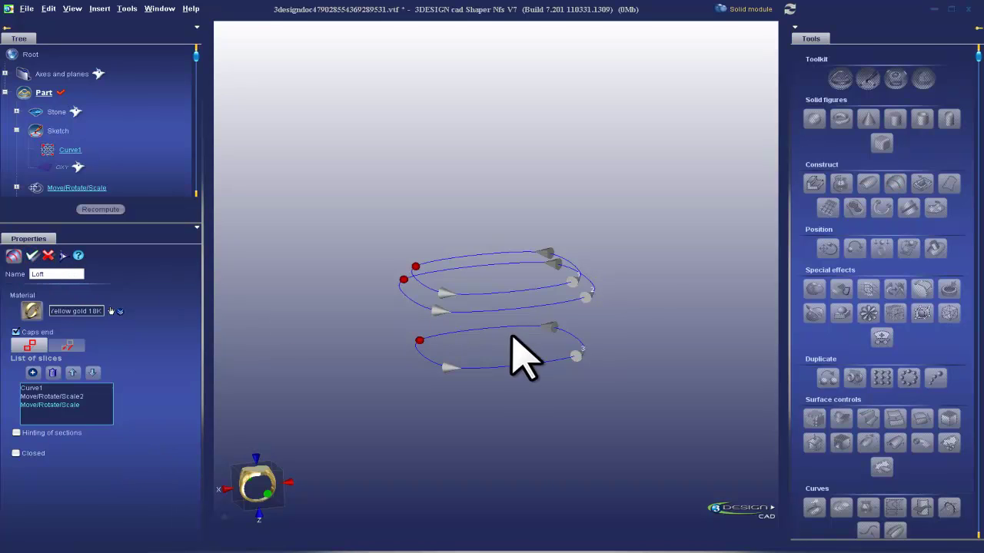
key("Return")
Step: Edit the loft and set its interpolation mode to Normal
right_click_drag(527, 352, 438, 339)
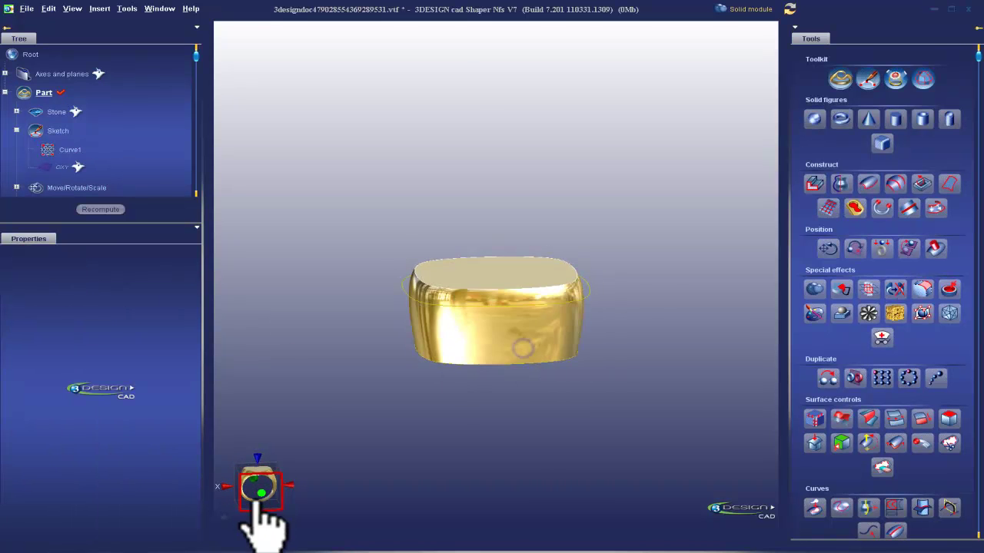
right_click_drag(396, 288, 389, 336)
scroll(364, 356, "up", 5)
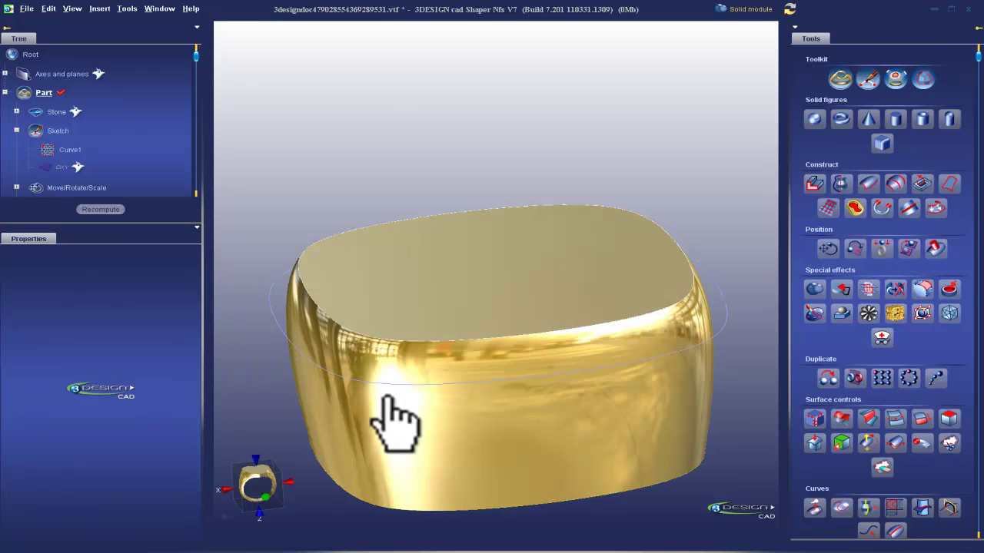
right_click_drag(386, 398, 365, 368)
double_click(328, 320)
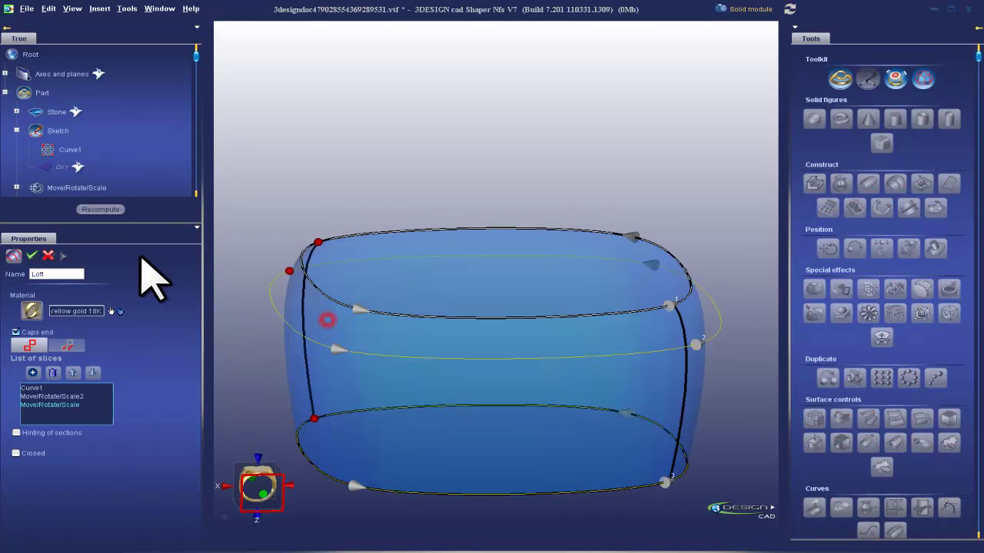
left_click(66, 346)
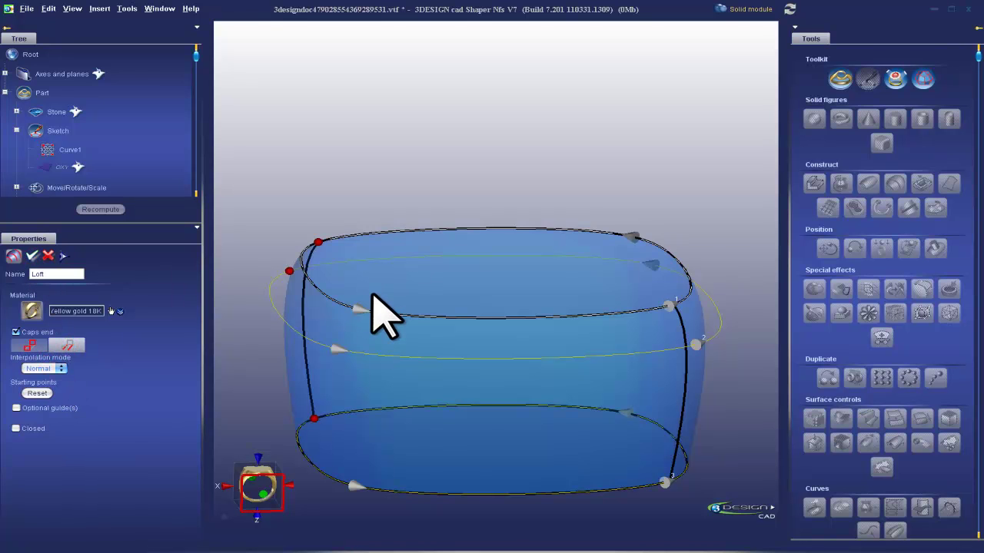
key("Return")
scroll(494, 338, "down", 5)
mouse_move(601, 390)
right_mouse_down()
mouse_move(547, 355)
mouse_move(531, 374)
mouse_move(591, 400)
right_mouse_up()
Step: Set the loft's interpolation mode to Straight and inspect the resulting shape from the side
scroll(90, 182, "down", 2)
left_click(35, 186)
left_click(38, 370)
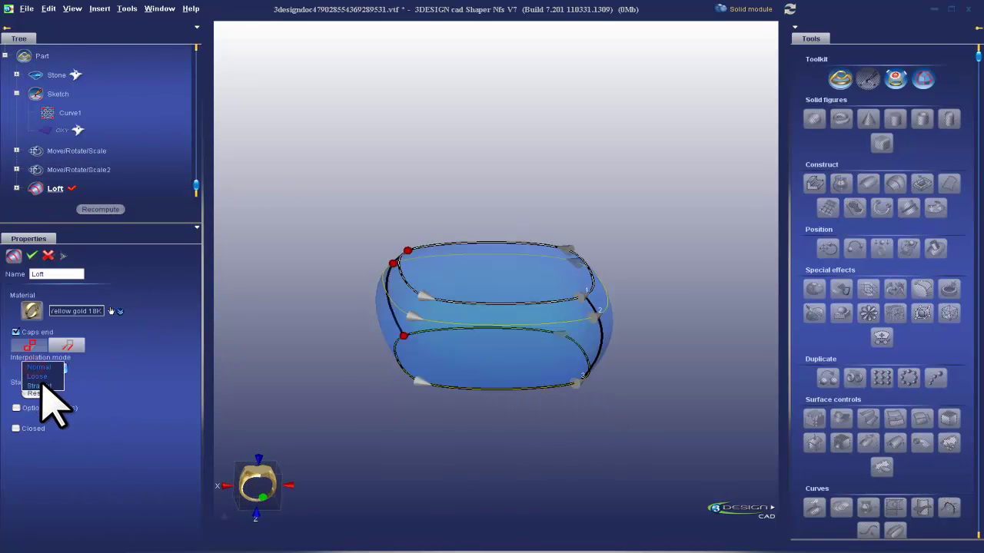
left_click(43, 383)
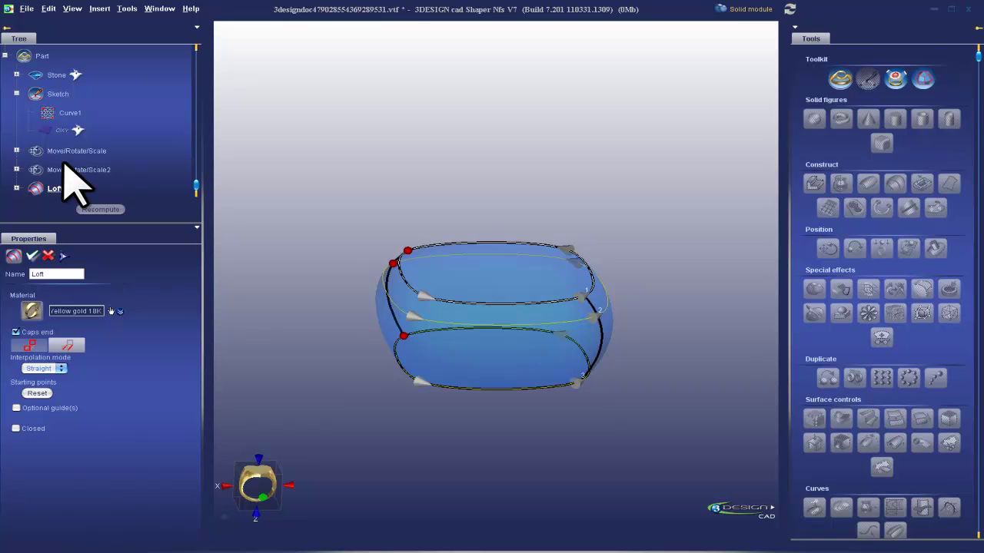
left_click(542, 360)
right_click_drag(610, 289, 425, 289)
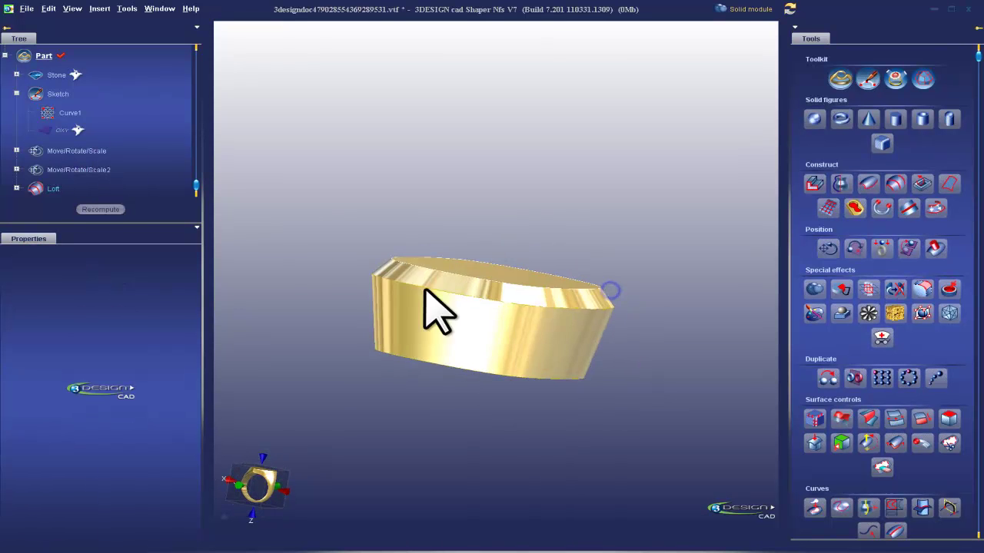
Step: Show the stone to check how it sits in the lofted body from several sides, and hide it again
left_click(79, 112)
right_click_drag(364, 193, 584, 206)
right_click_drag(691, 326, 367, 208)
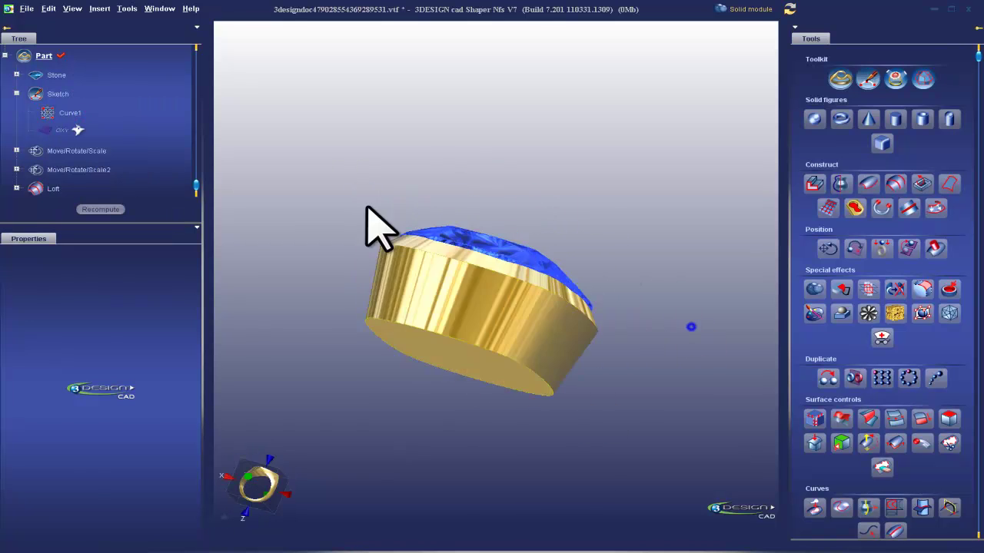
left_click(478, 308)
right_click(482, 300)
left_click(511, 328)
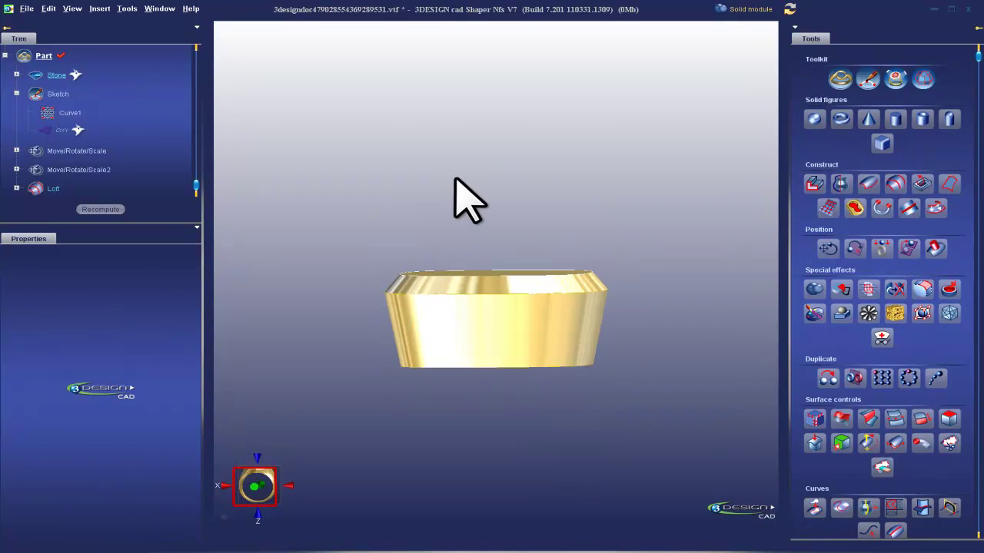
Step: Shell the loft with a 1 mm wall thickness, leaving its top and bottom faces open
left_click(504, 304)
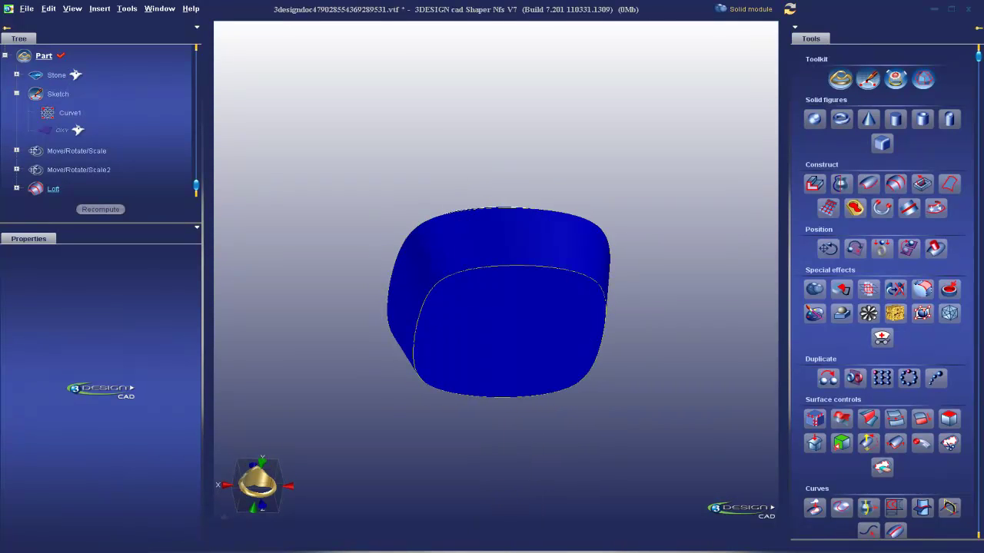
left_click(949, 288)
left_click(509, 338)
right_click_drag(497, 98, 520, 384)
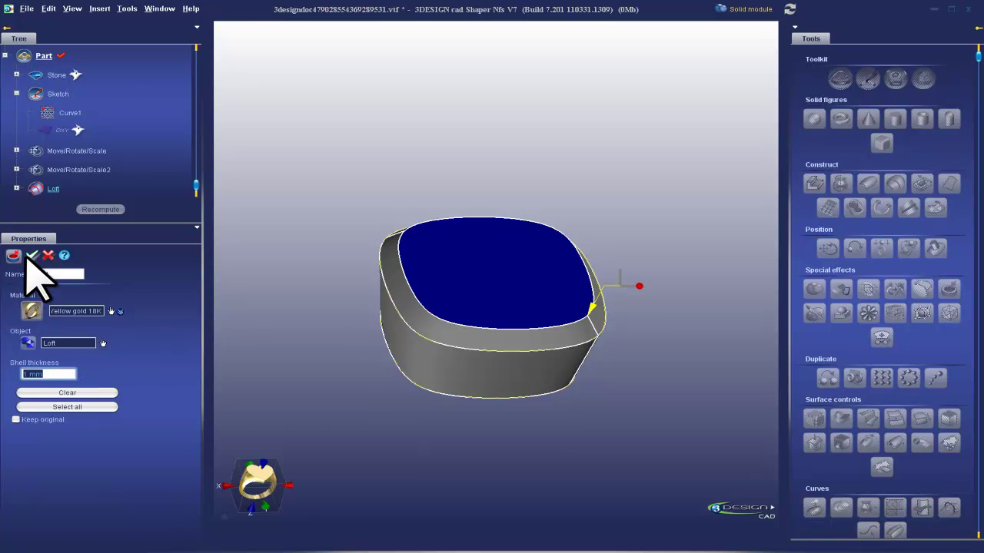
left_click(31, 256)
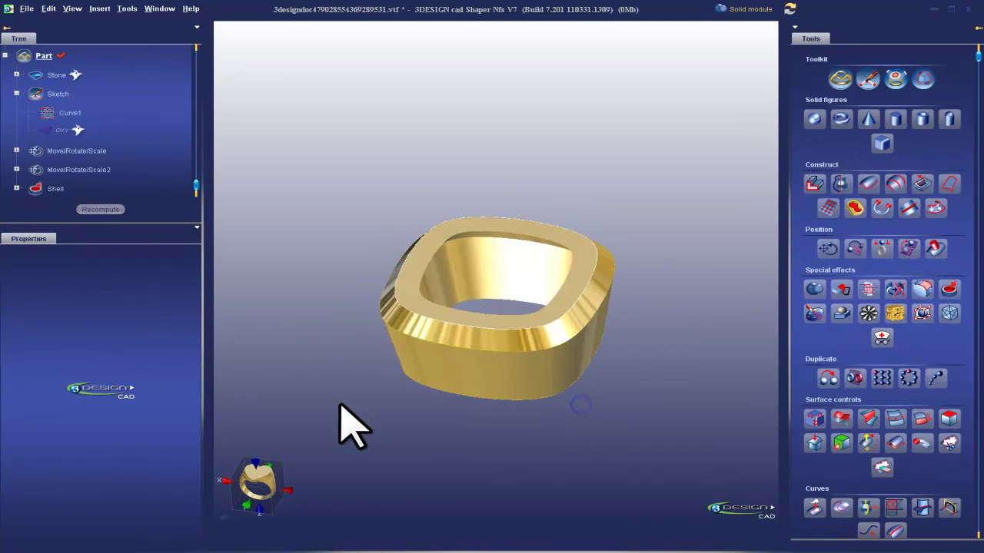
Step: Chamfer the inner top edge of the shelled body by 0.5 mm to form a seat for the stone
left_click(413, 269)
scroll(957, 399, "down", 1)
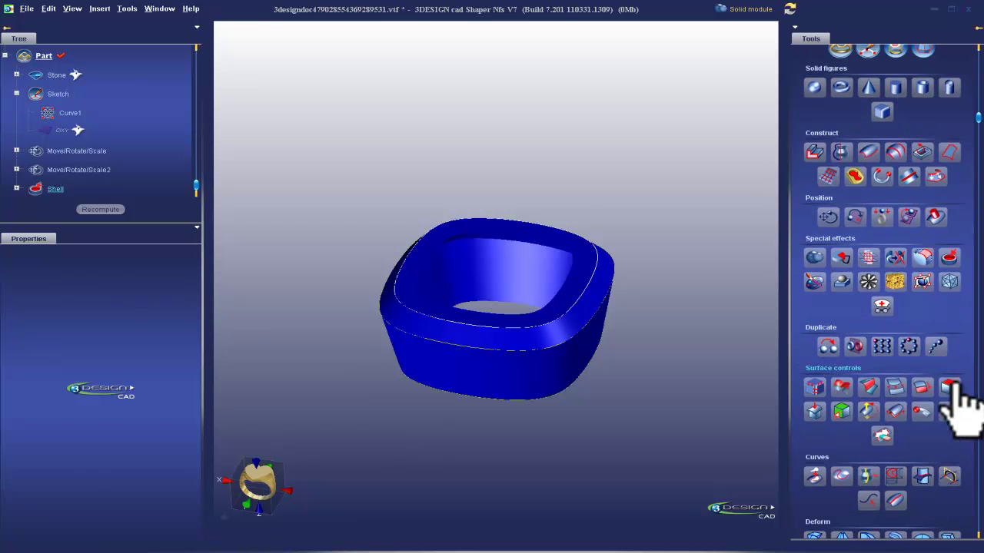
left_click(919, 258)
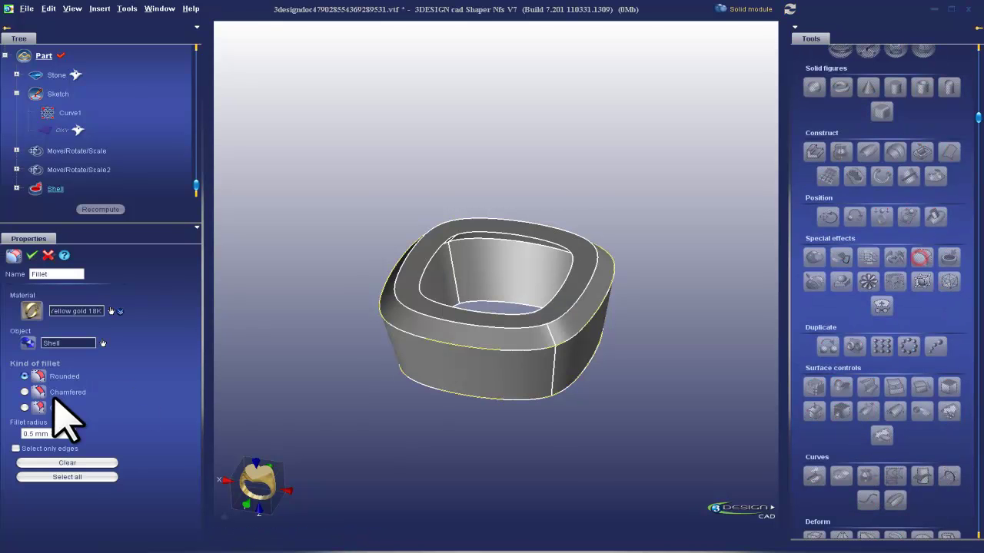
left_click(25, 392)
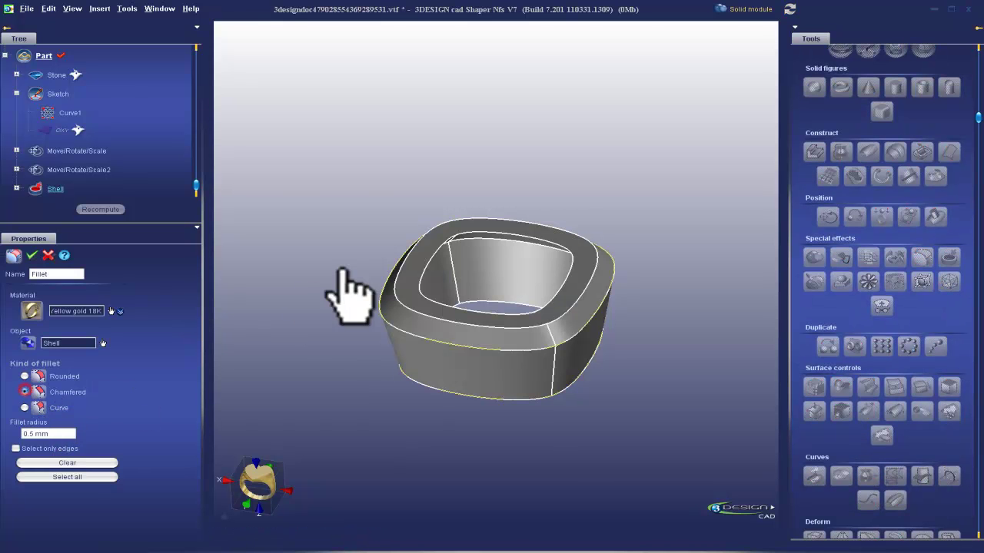
left_click(427, 269)
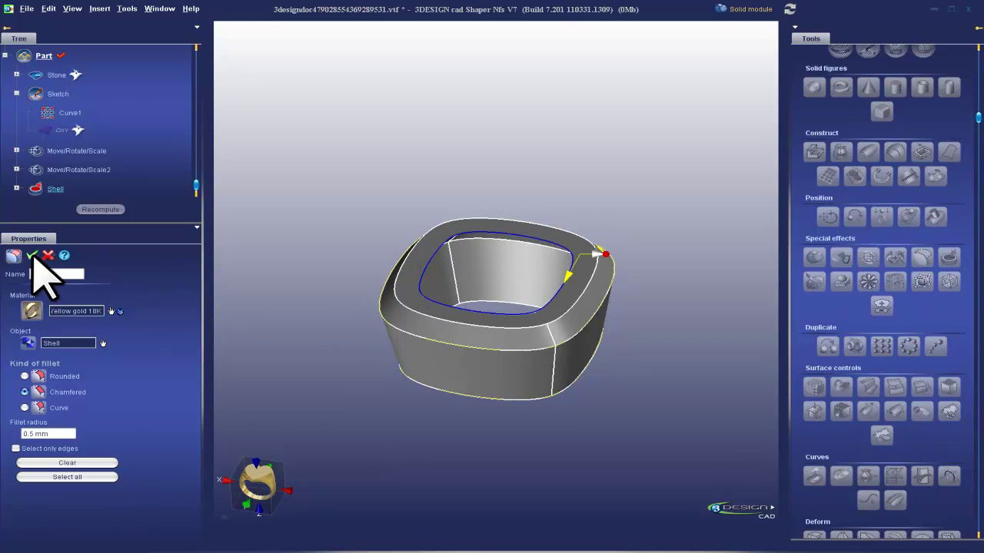
key("Return")
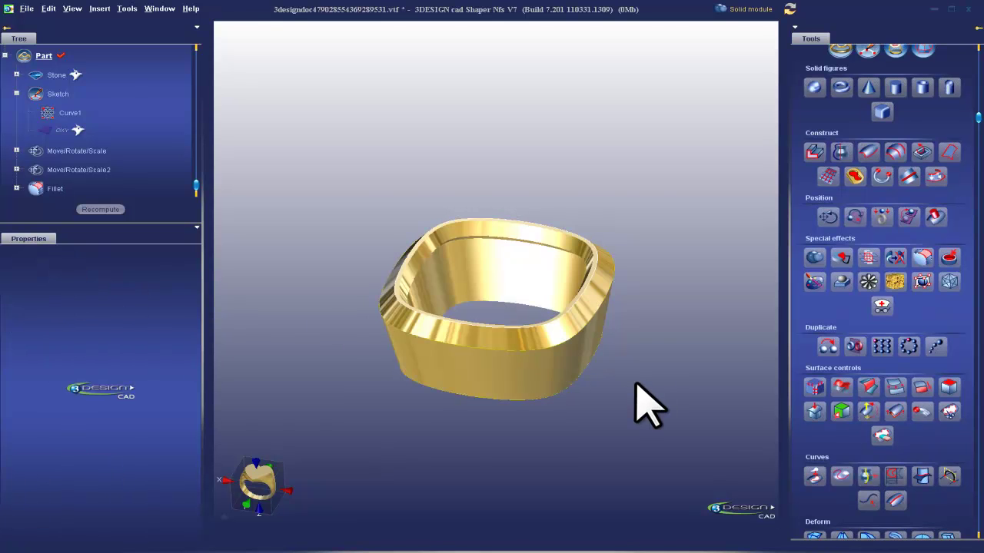
Step: Show the cushion stone again and view it seated in the chamfered bezel
middle_click_drag(444, 404, 527, 373)
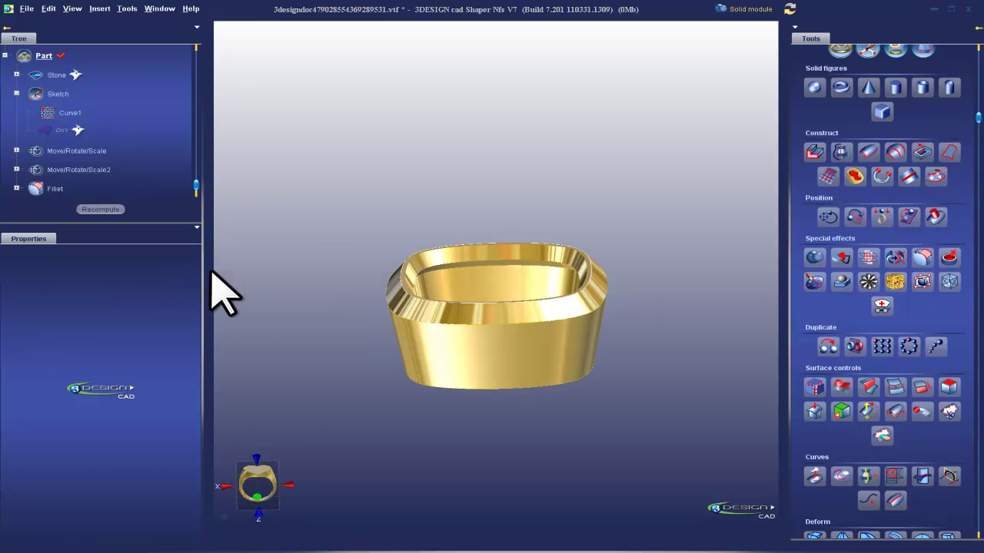
right_click(70, 75)
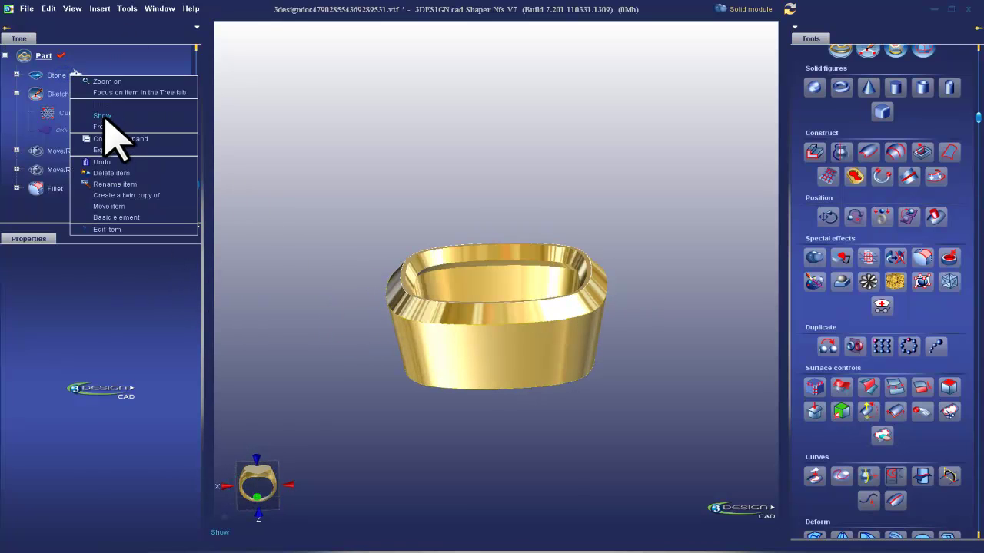
left_click(105, 117)
mouse_move(492, 269)
middle_mouse_down()
mouse_move(620, 426)
mouse_move(409, 171)
middle_mouse_up()
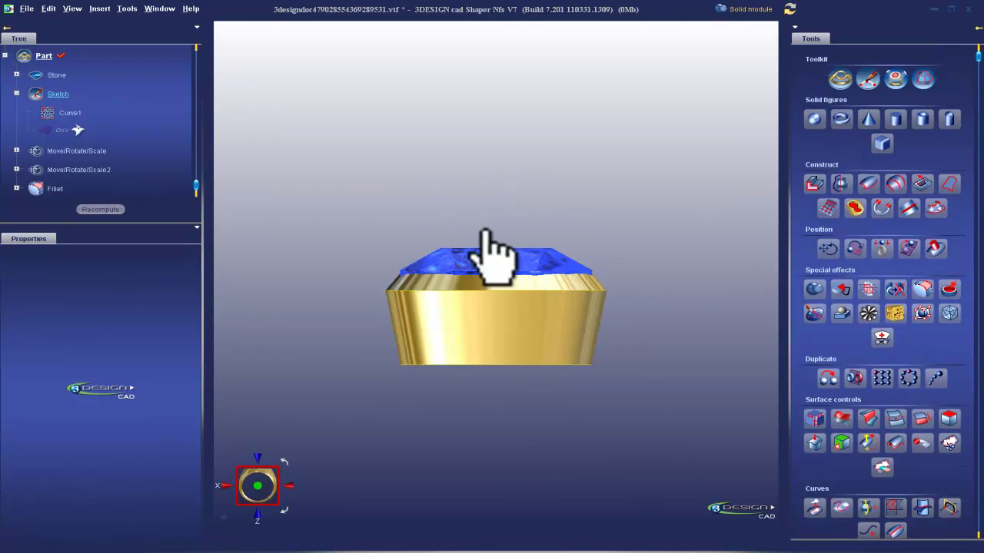
Step: Sketch an outward-bulging four-point NURBS curve on the OXZ plane, from the bezel's upper edge to its base on one side
scroll(46, 131, "up", 2)
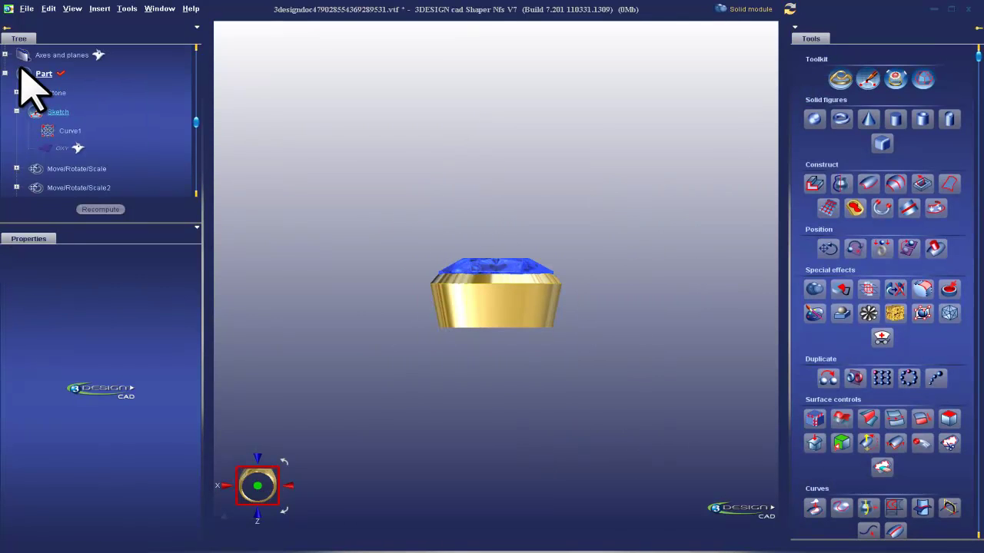
left_click(5, 92)
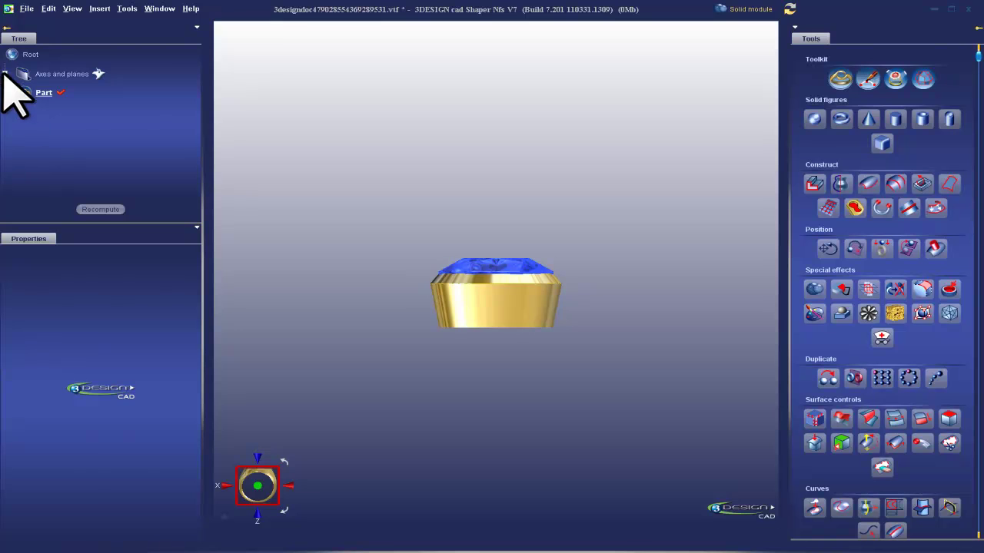
left_click(6, 74)
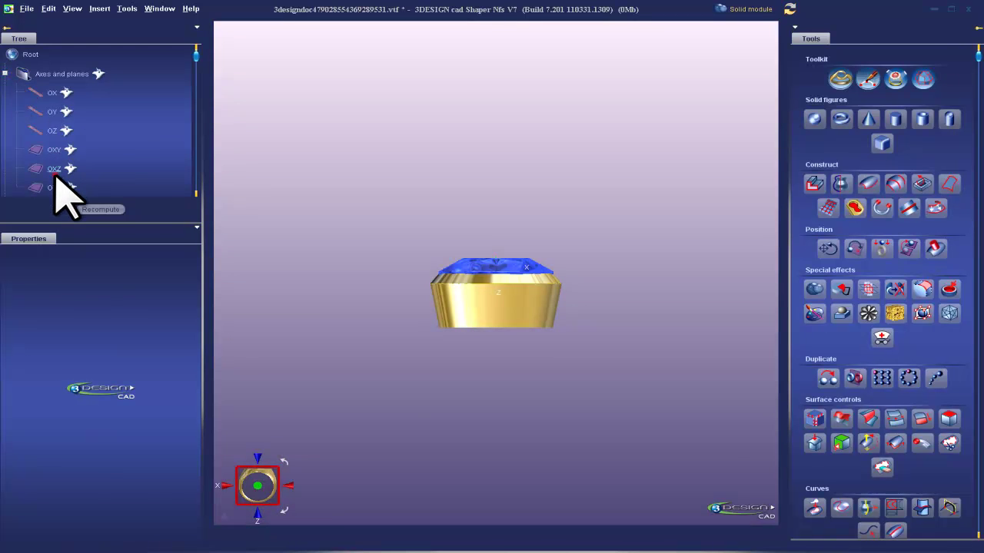
left_click(55, 175)
left_click(867, 79)
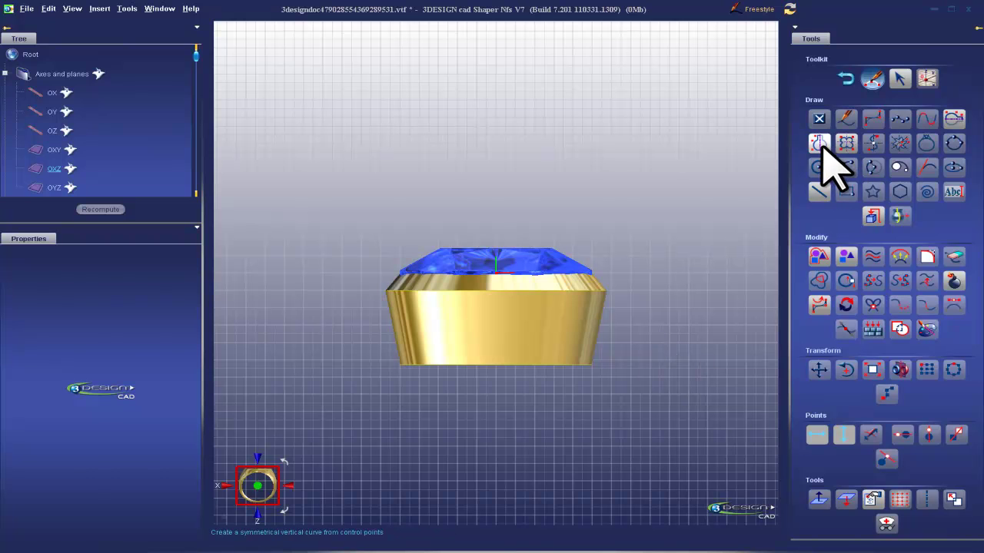
left_click(874, 119)
scroll(373, 340, "up", 3)
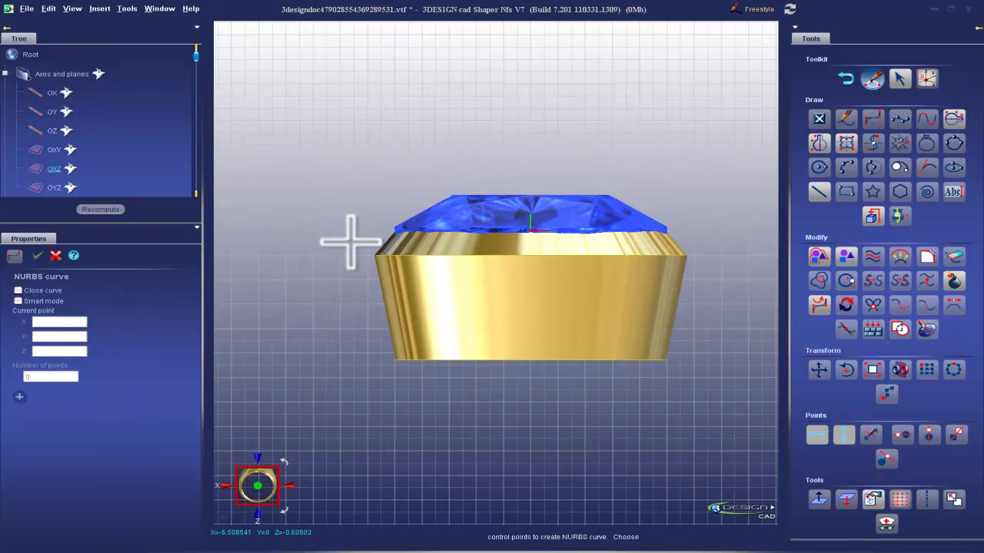
left_click(332, 248)
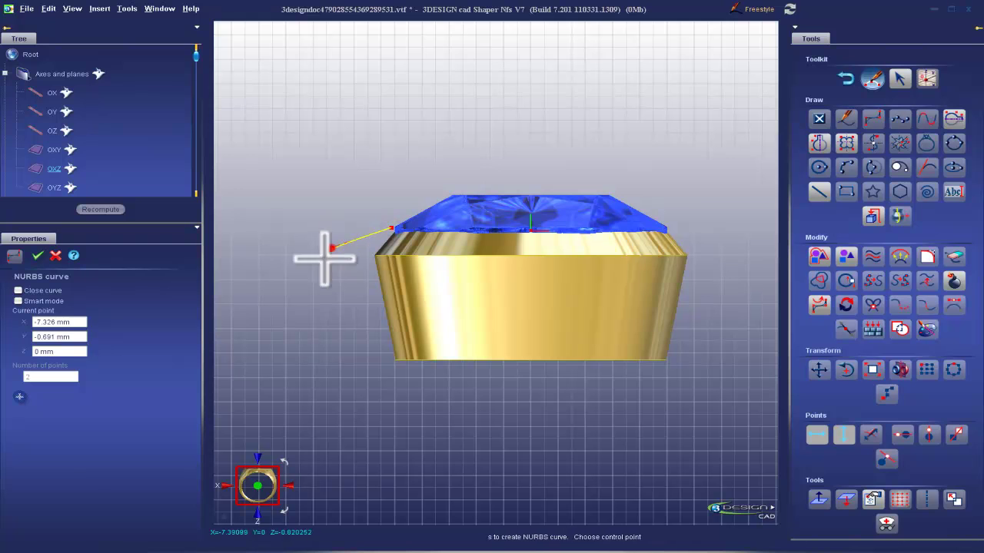
left_click(339, 314)
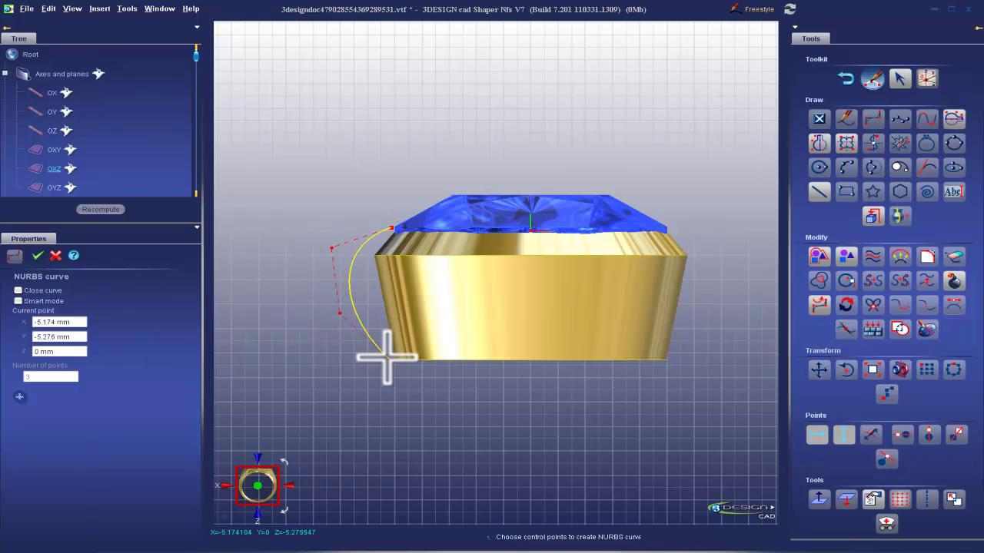
left_click(388, 357)
left_click(37, 255)
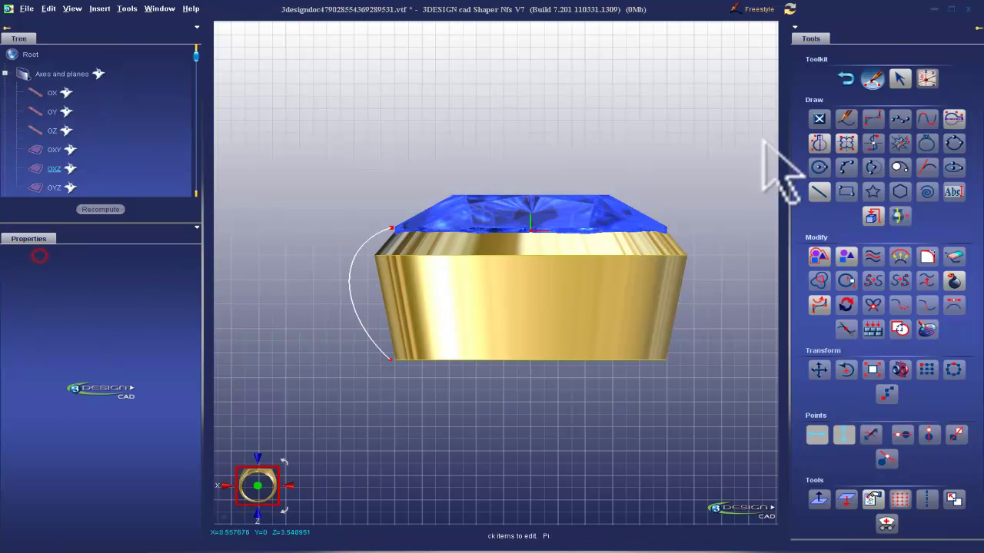
left_click(846, 76)
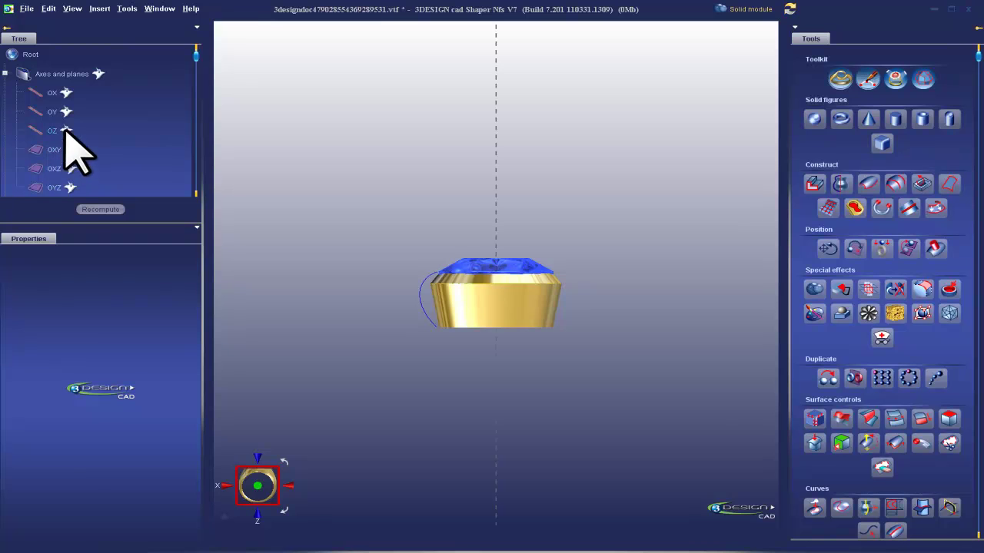
Step: Mirror the side curve across the OYZ plane to the opposite side of the bezel
left_click(58, 190)
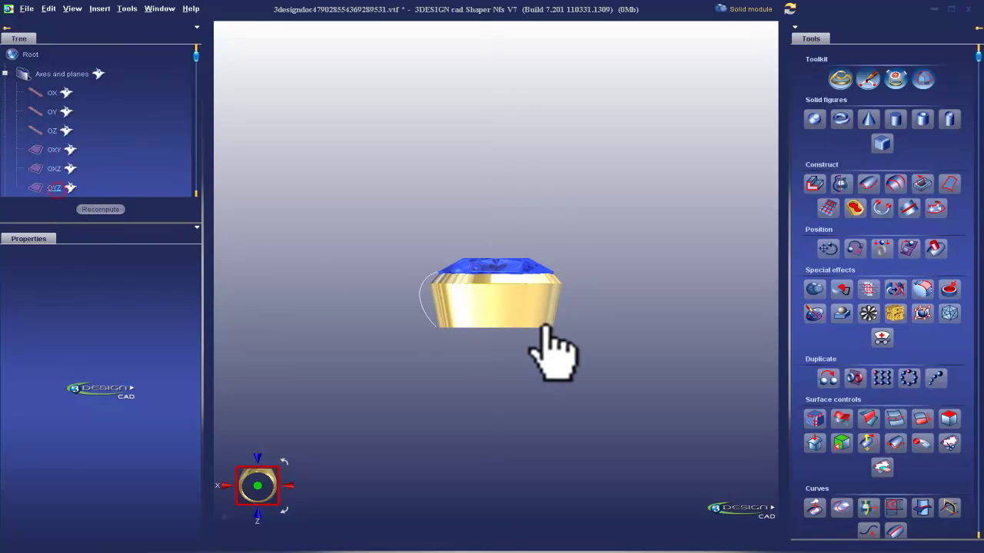
left_click(428, 316)
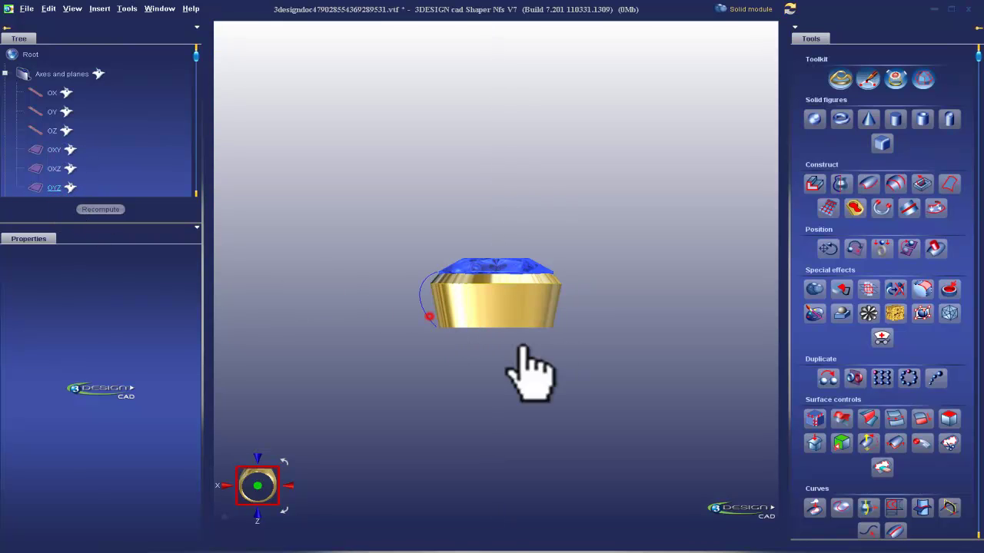
left_click(855, 377)
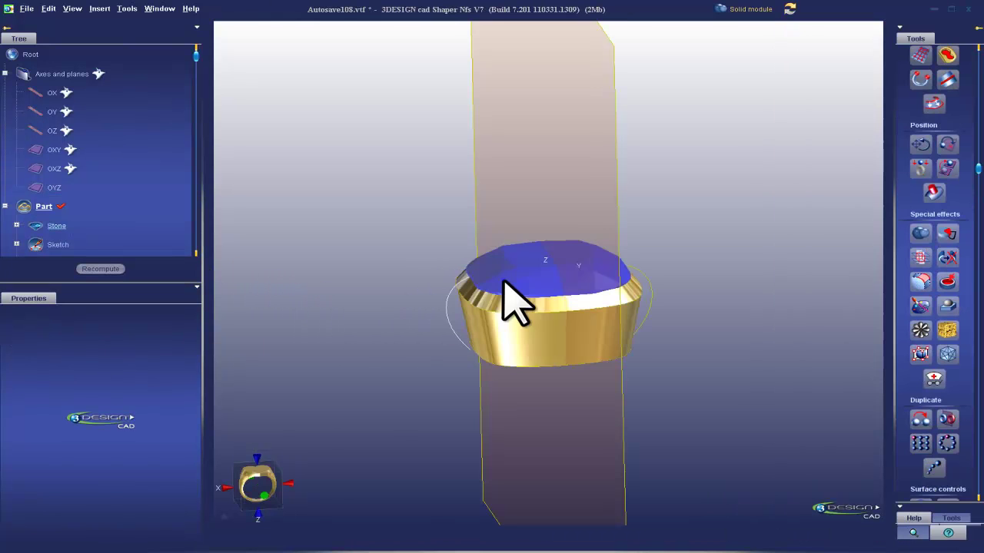
Step: Hide the cushion stone and the OYZ plane
right_click(507, 281)
left_click(538, 352)
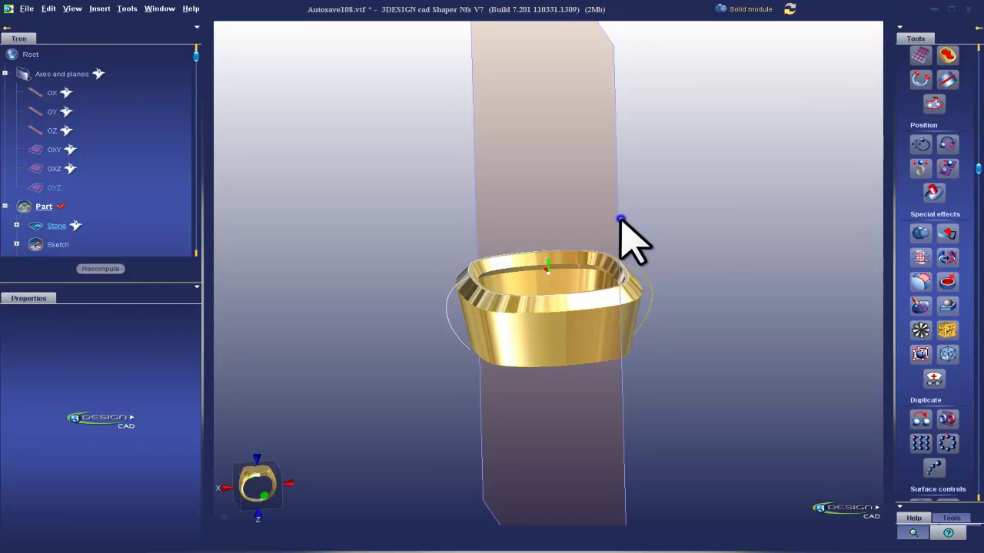
right_click(621, 219)
left_click(668, 246)
Step: Undo the chamfer and the shell on the bezel to return to the solid loft
scroll(584, 264, "up", 3)
scroll(573, 277, "up", 2)
right_click(550, 268)
left_click(585, 346)
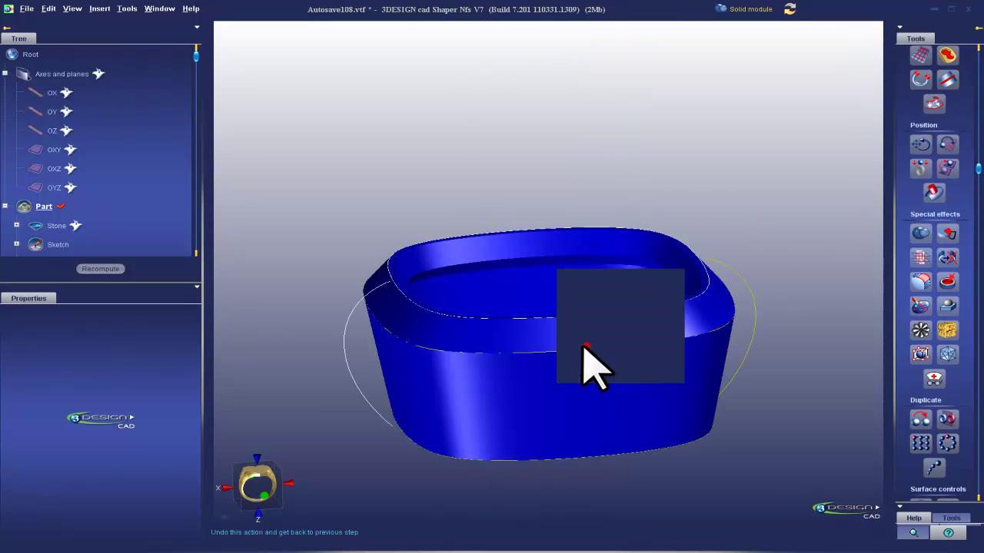
right_click(533, 274)
left_click(573, 350)
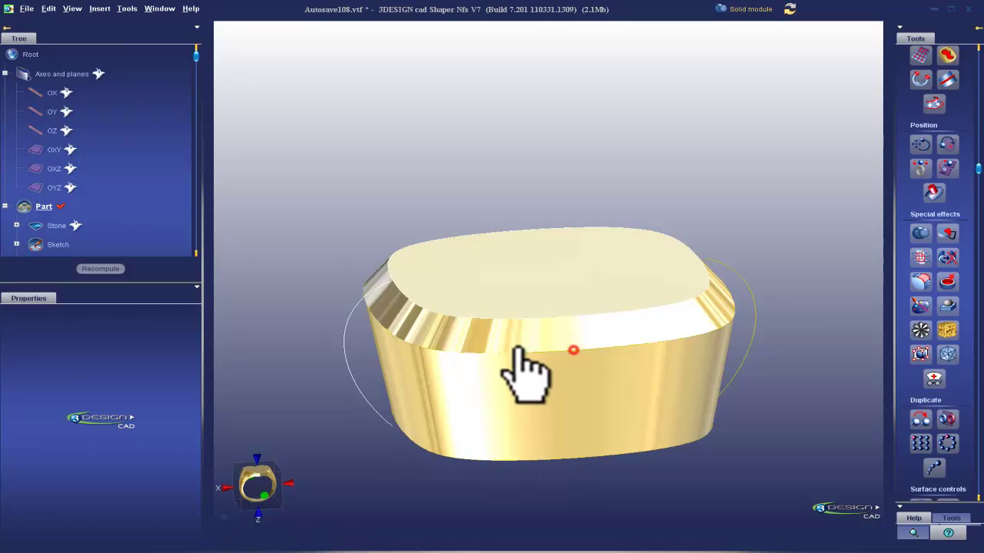
left_click(549, 374)
Step: Edit the three-profile loft to follow the side curve and its mirrored copy as optional guides
scroll(75, 249, "down", 2)
left_click_drag(606, 257, 468, 250)
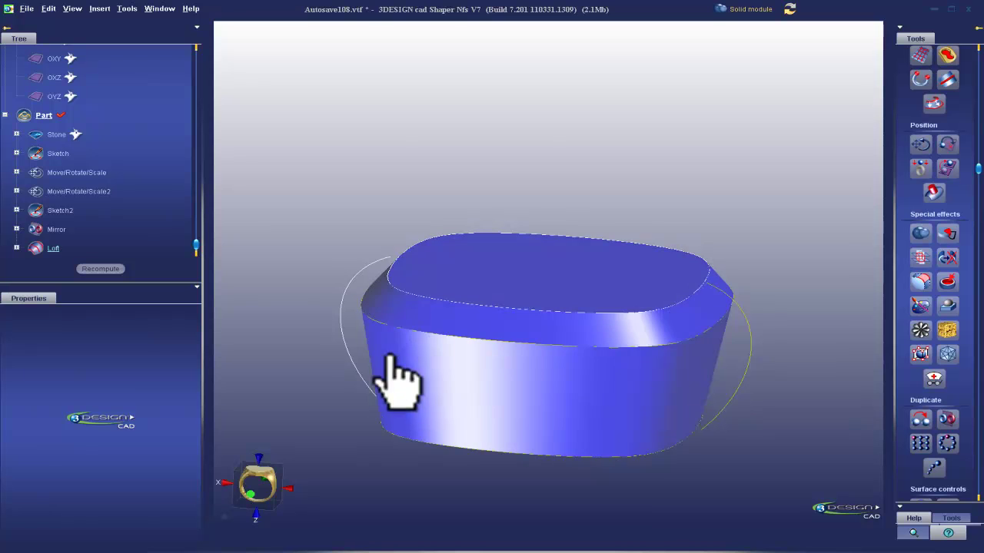
double_click(427, 377)
middle_click_drag(428, 376, 406, 377)
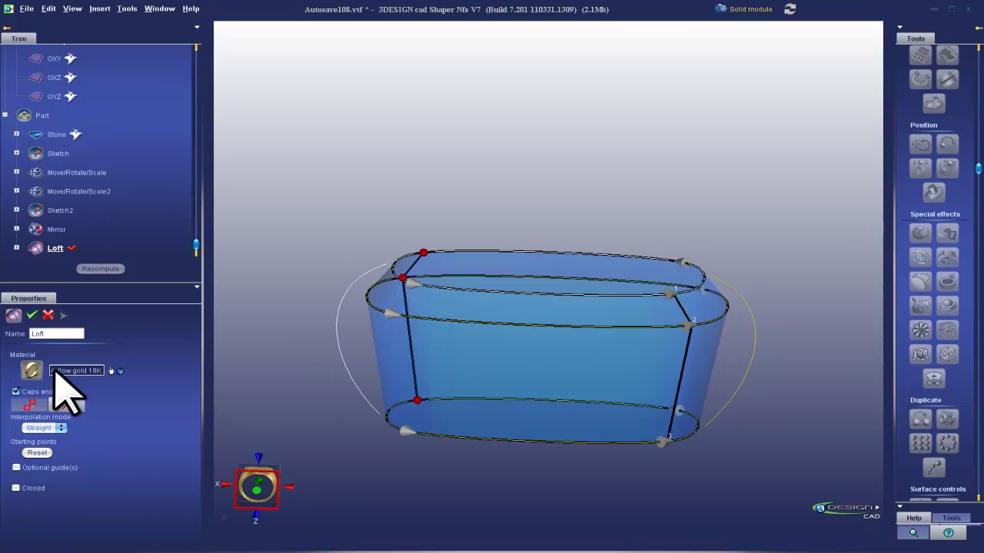
left_click(16, 467)
left_click(55, 492)
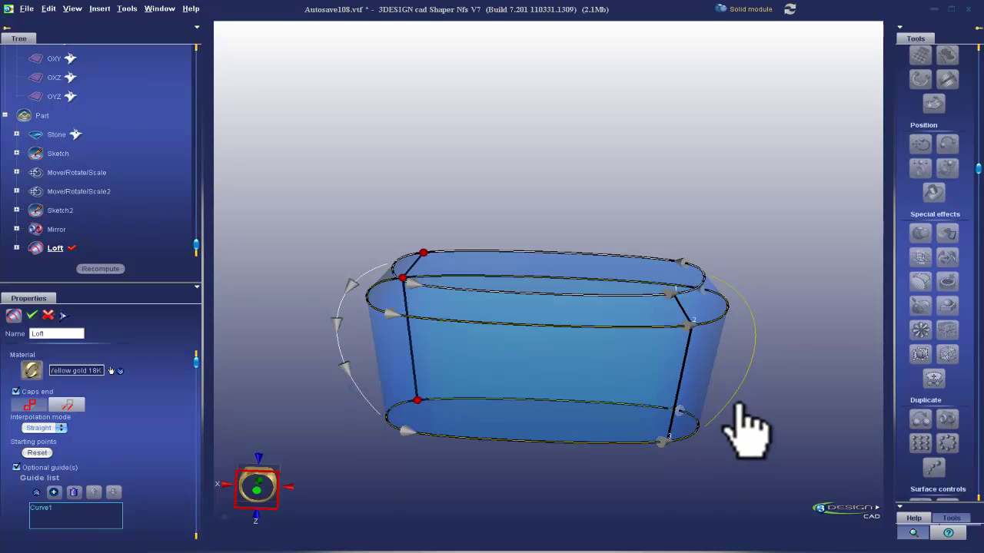
left_click(732, 397)
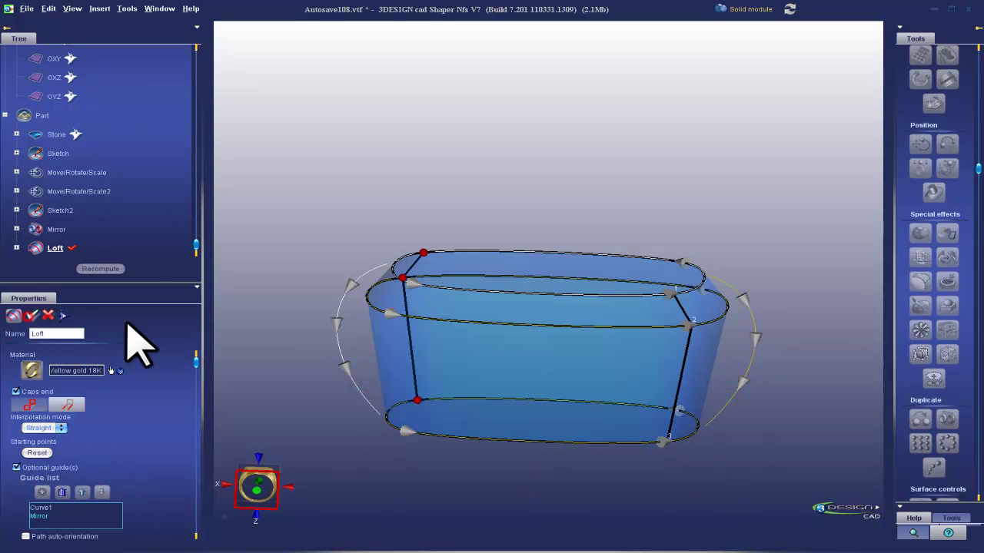
key("Return")
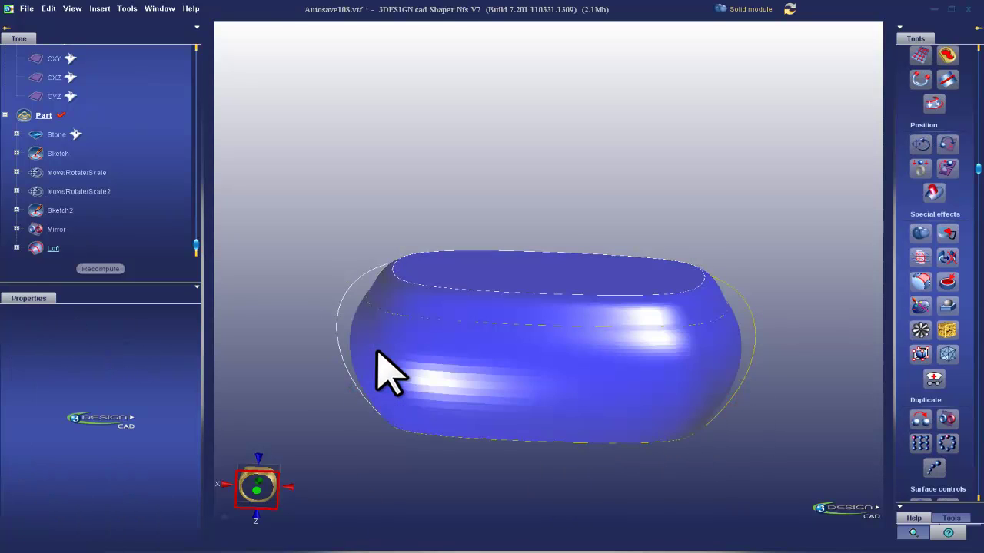
Step: Compare the guided loft's sides with the guide curves and set its interpolation mode to Normal
left_click(427, 383)
right_click_drag(471, 313, 578, 390)
middle_click_drag(578, 389, 586, 329)
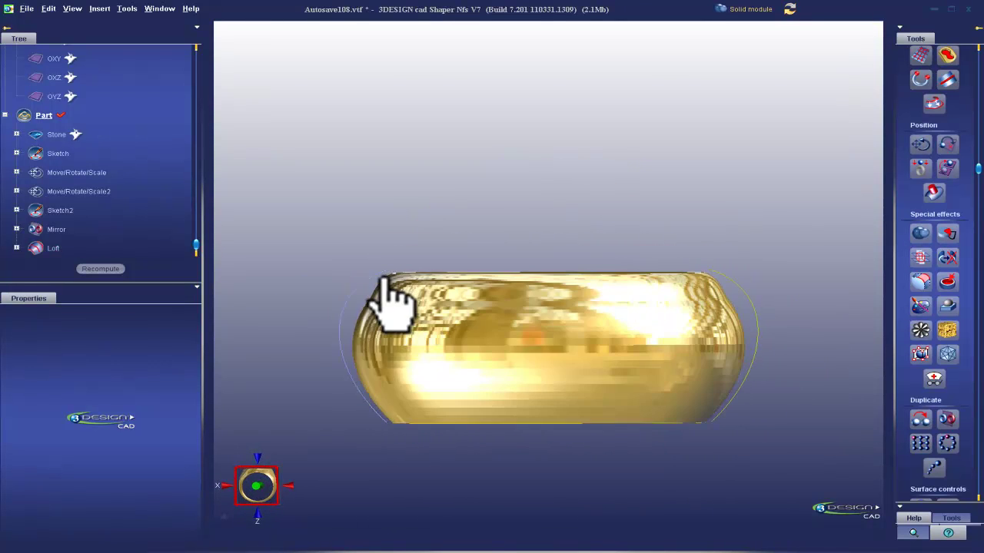
scroll(369, 297, "up", 3)
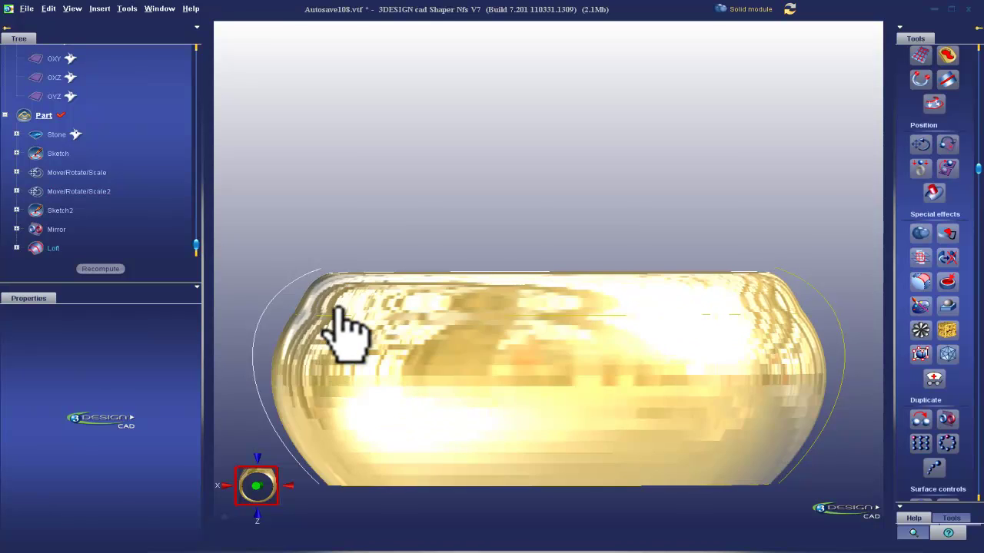
double_click(395, 418)
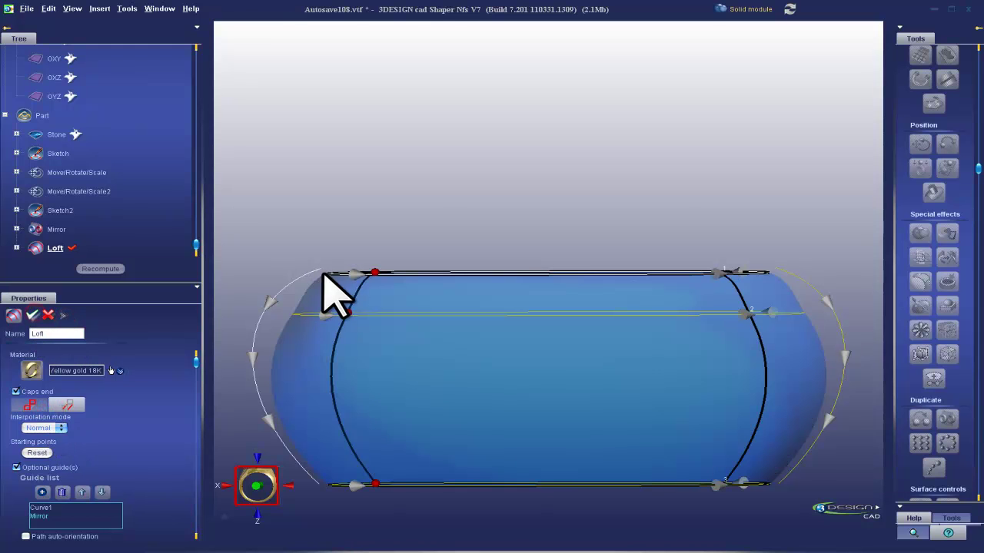
scroll(432, 352, "down", 3)
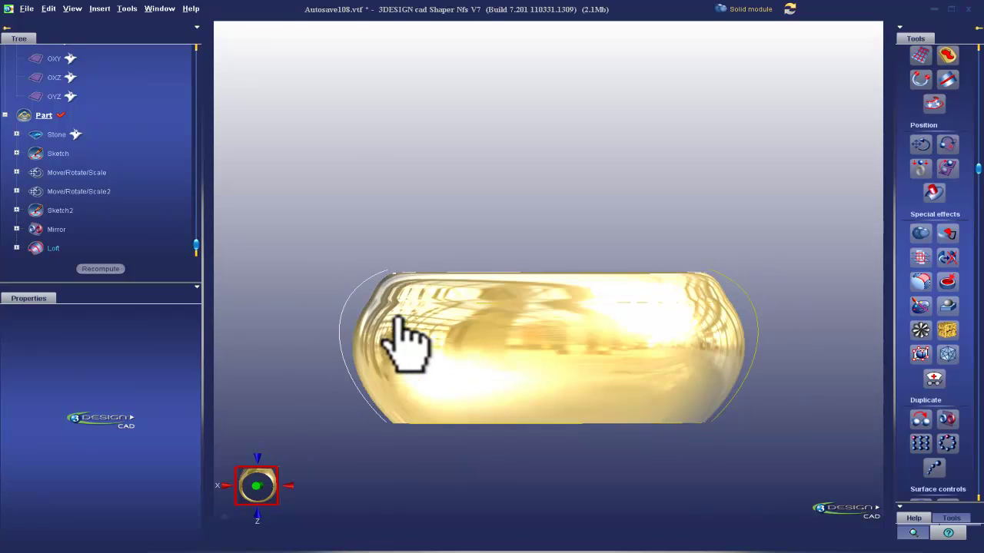
Step: Set the guided loft's interpolation mode to Loose and view the resulting body from several sides
double_click(429, 346)
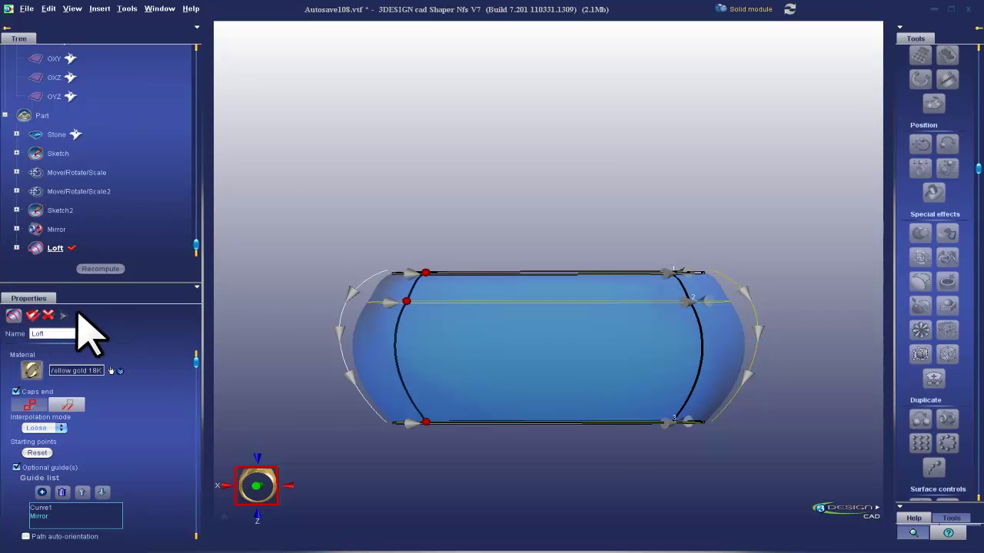
key("Return")
middle_click_drag(448, 237, 268, 252)
right_click_drag(280, 273, 440, 419)
Step: Delete the loft and the wider middle cushion profile, keeping the top and bottom profiles and both side curves
left_click(434, 405)
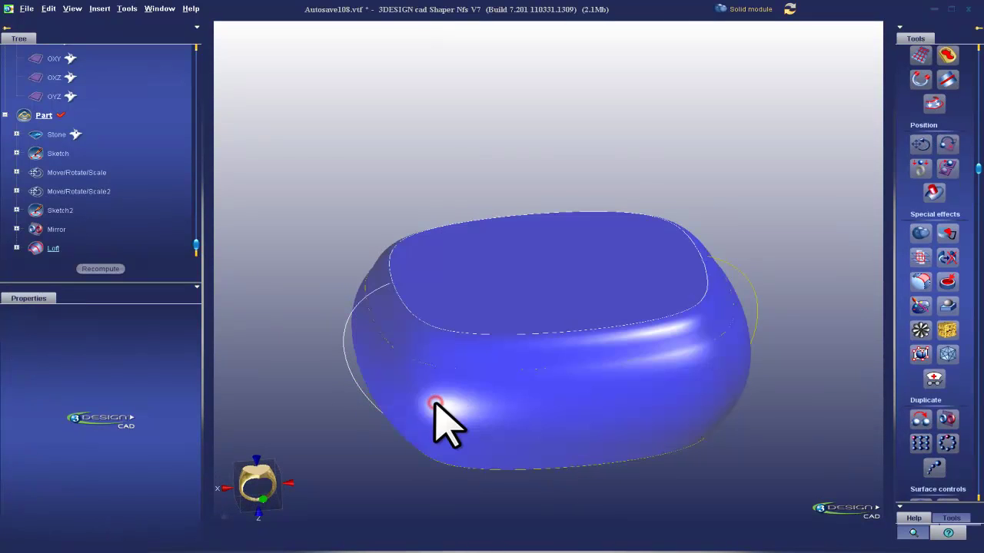
right_click(438, 397)
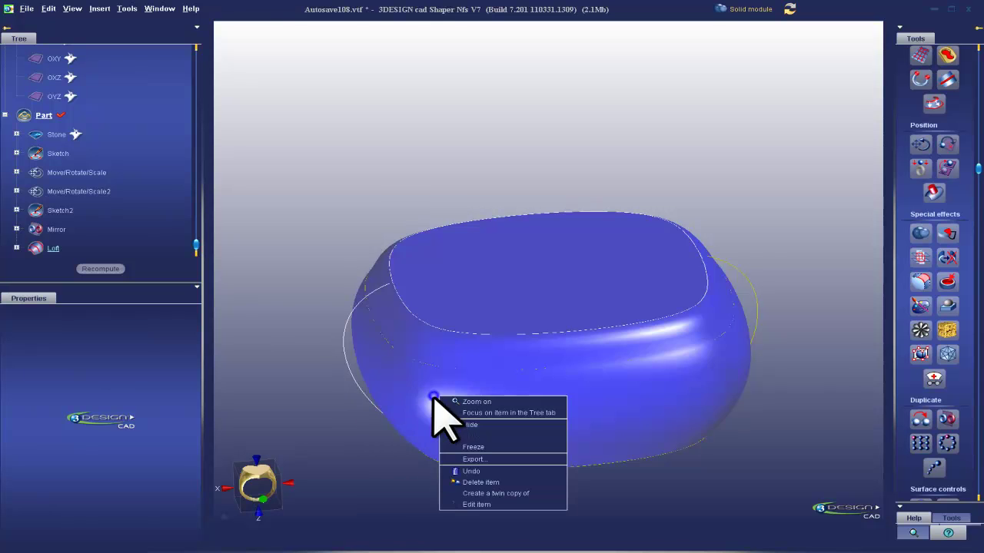
left_click(476, 483)
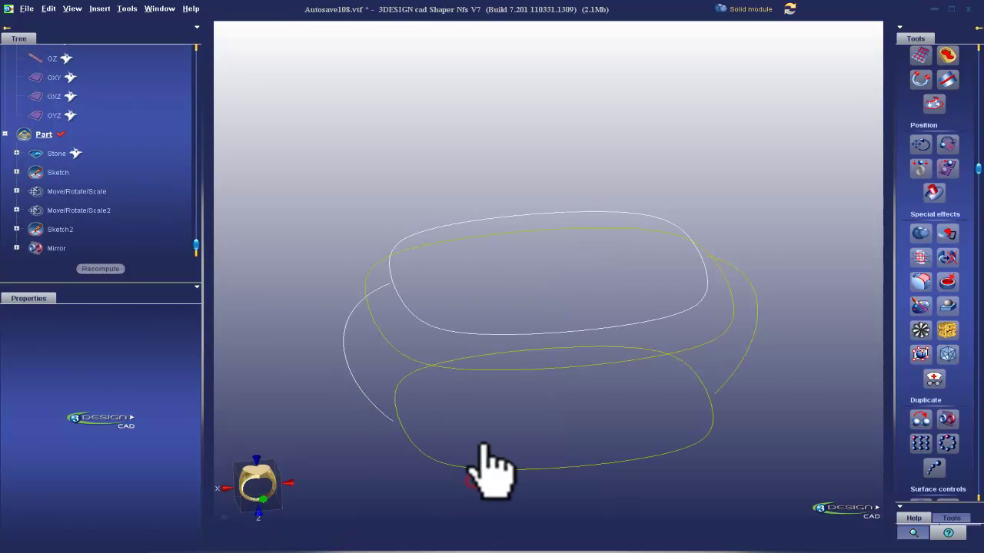
left_click(398, 346)
key("Delete")
Step: Set up a new loft with the top and bottom cushion profiles as its two slices
left_click(427, 312)
left_click(406, 439, "ctrl")
scroll(591, 438, "down", 3)
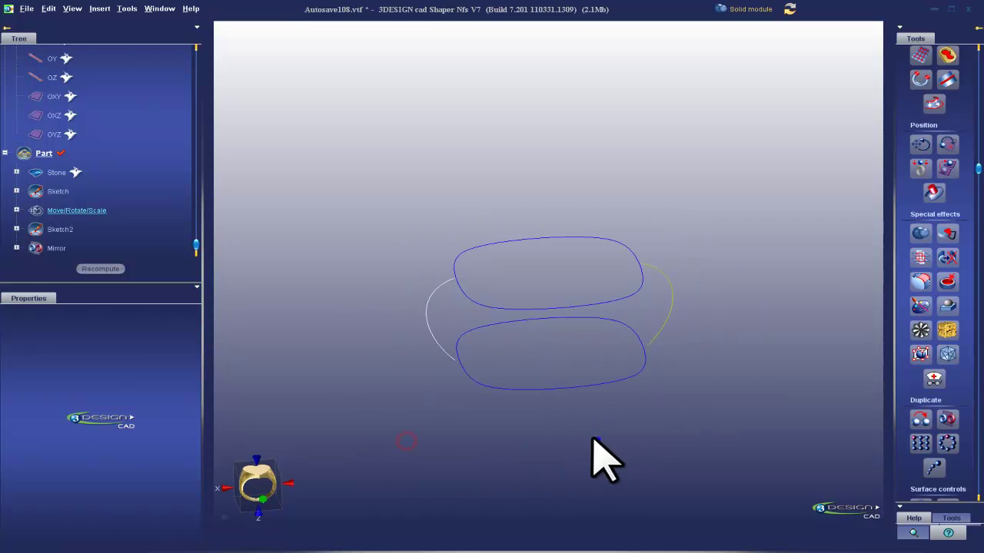
right_click_drag(598, 439, 555, 393)
scroll(957, 230, "up", 3)
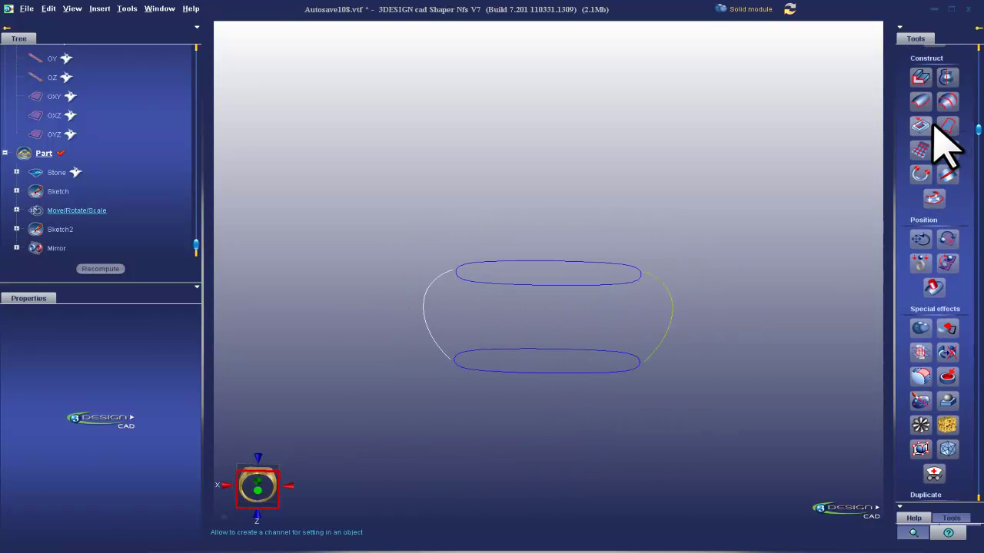
left_click(948, 101)
middle_click_drag(396, 277, 497, 333)
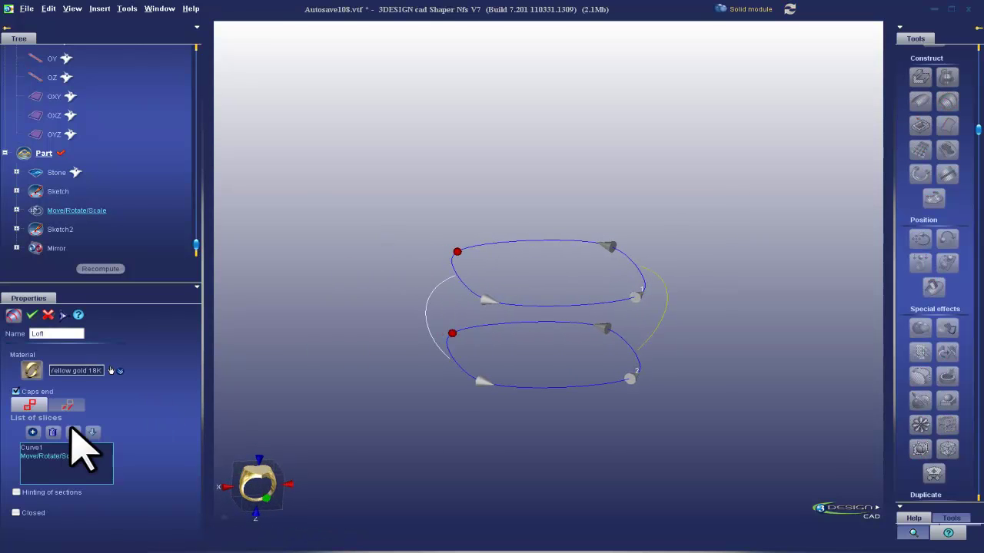
Step: Add both side curves as optional guides of the new loft, generate it and check its shape
left_click(67, 405)
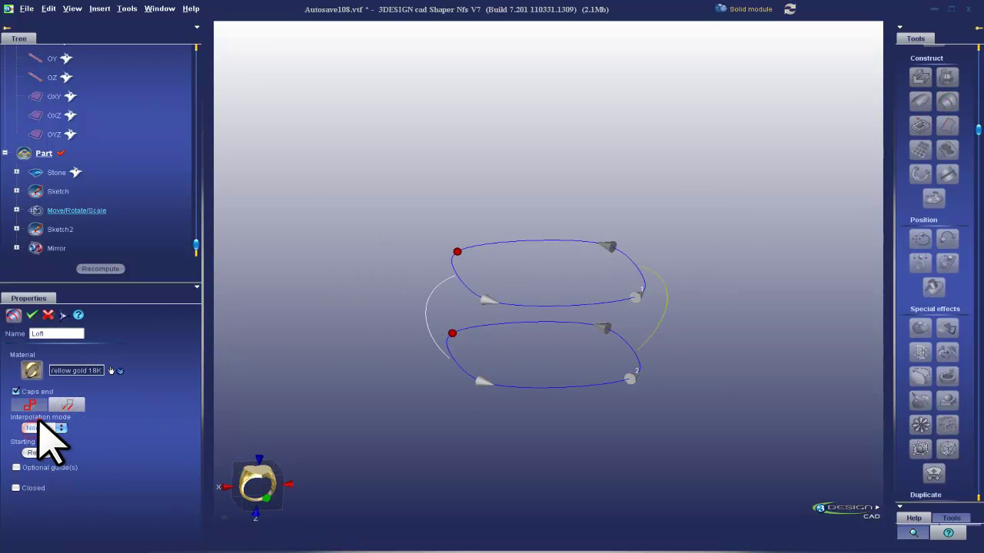
left_click(17, 468)
left_click(56, 492)
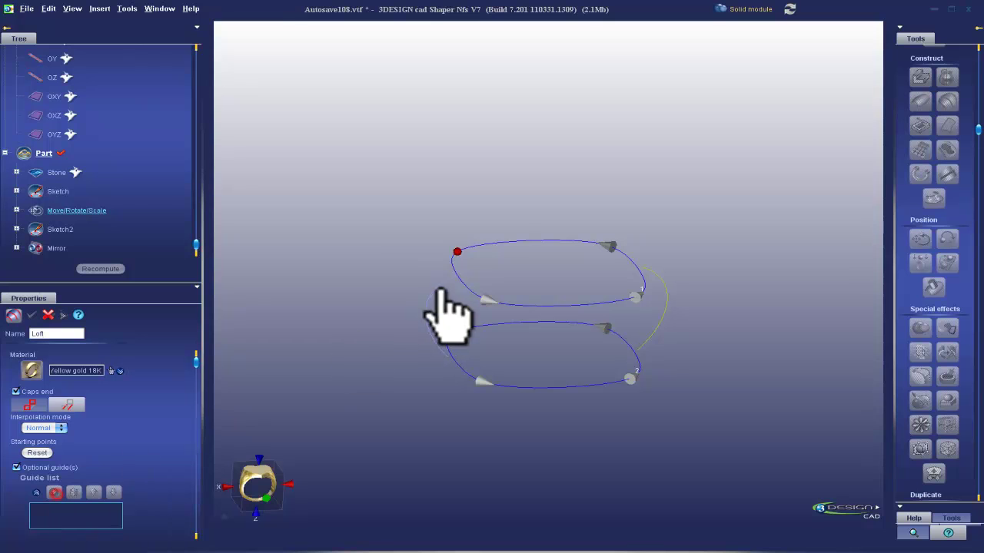
left_click(660, 318)
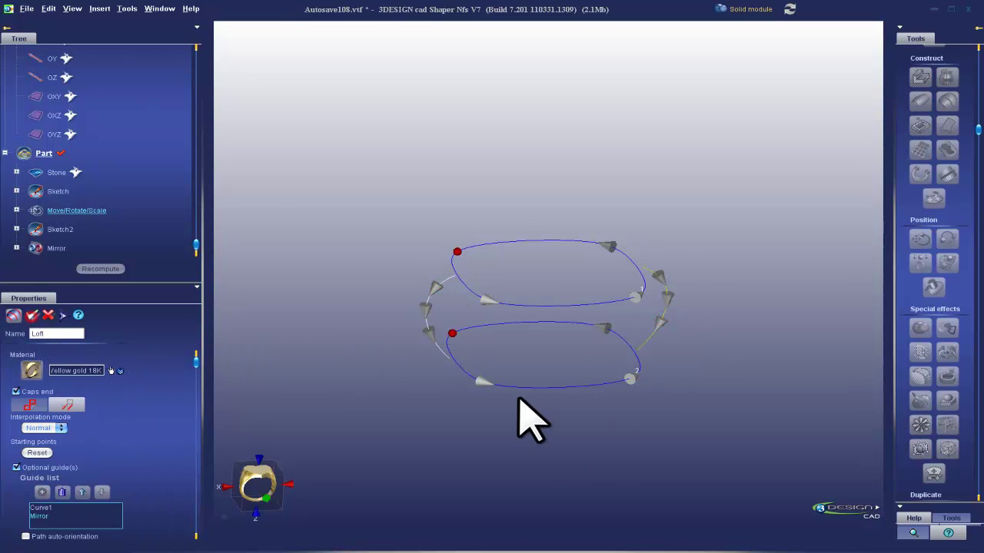
key("Return")
right_click_drag(549, 407, 504, 336)
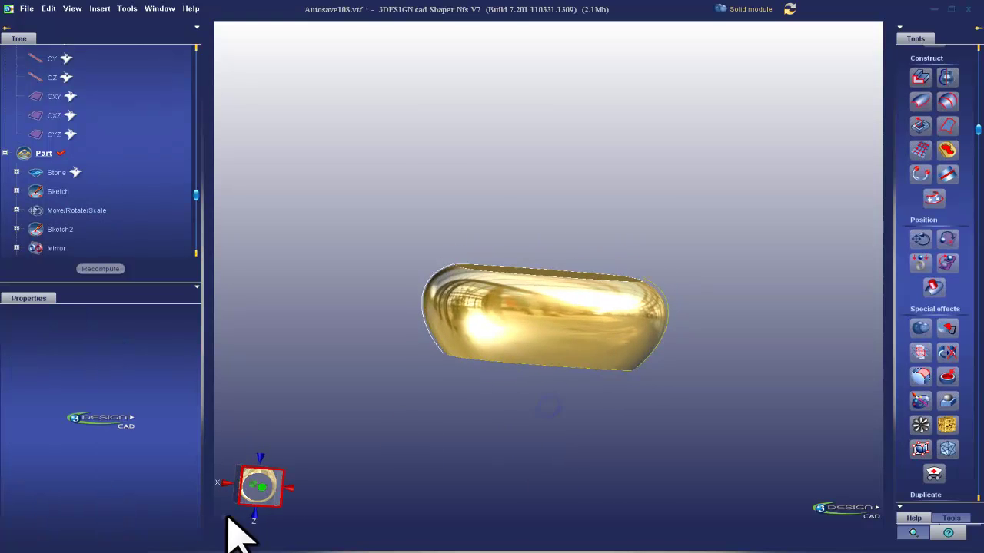
Step: Reshape the left guide curve into an S by moving its upper control point outward and lower one to about X -5.2, Y -1.7 mm, and update the loft
left_click(258, 495)
scroll(378, 360, "up", 3)
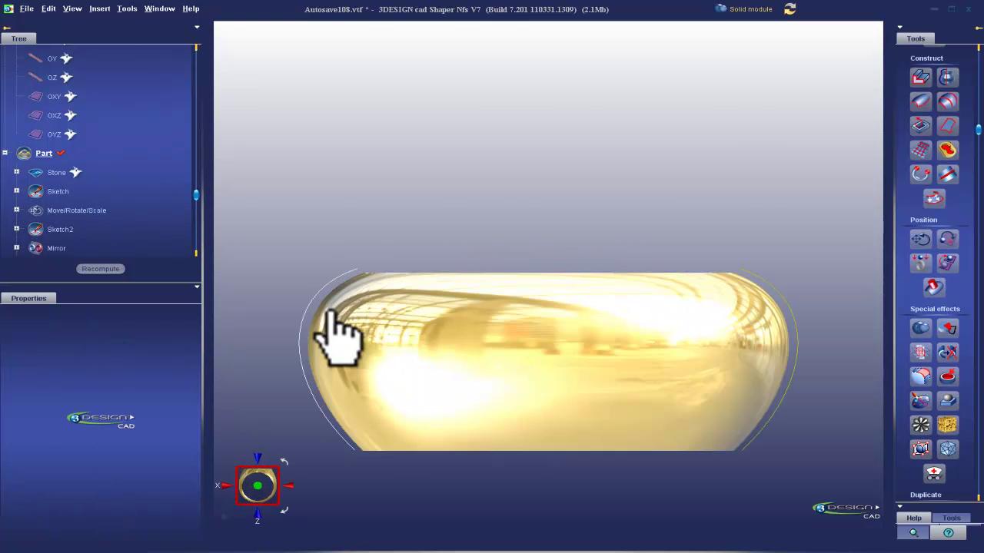
double_click(306, 306)
left_click(302, 322)
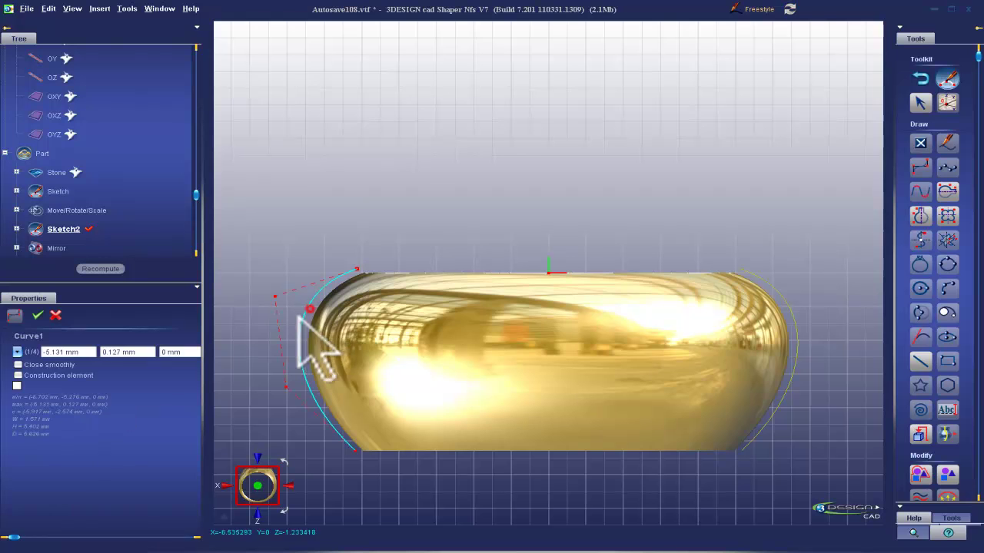
left_click_drag(285, 388, 351, 343)
mouse_move(271, 295)
left_mouse_down()
mouse_move(256, 298)
mouse_move(259, 307)
left_mouse_up()
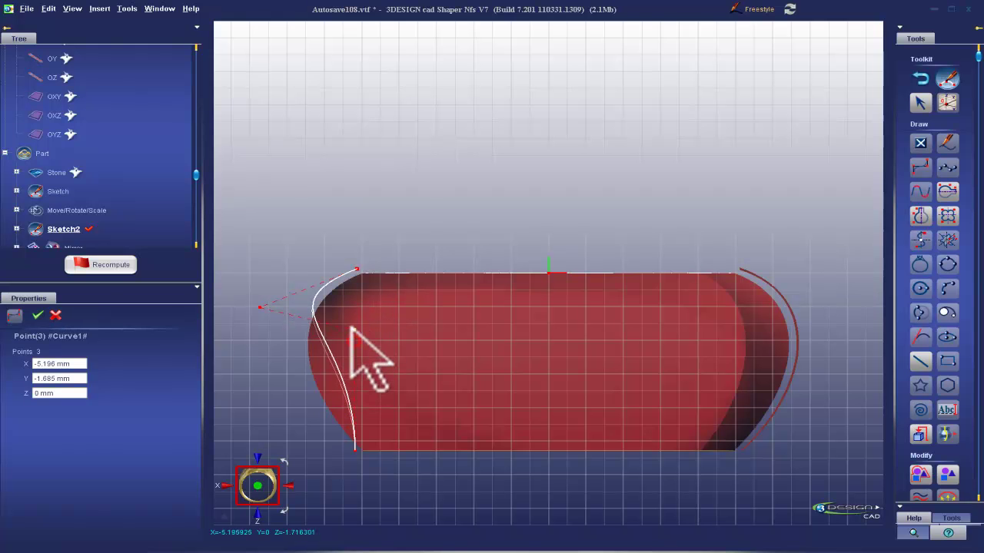
left_click(106, 264)
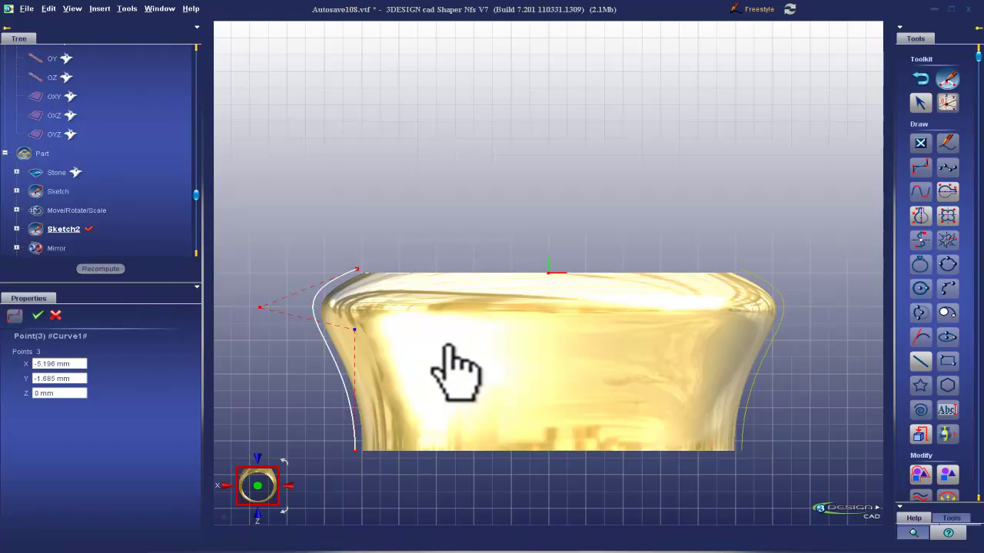
right_click_drag(461, 259, 503, 306)
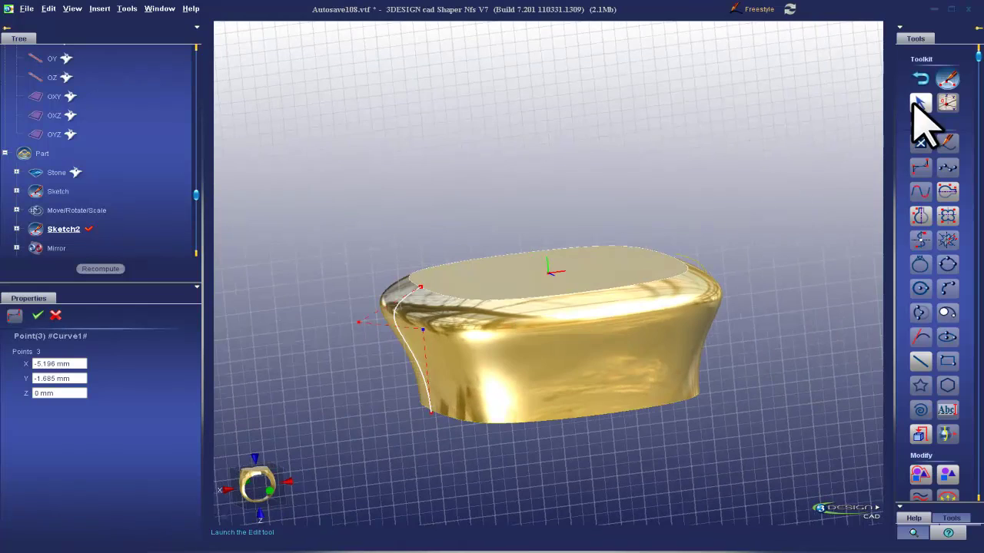
left_click(919, 77)
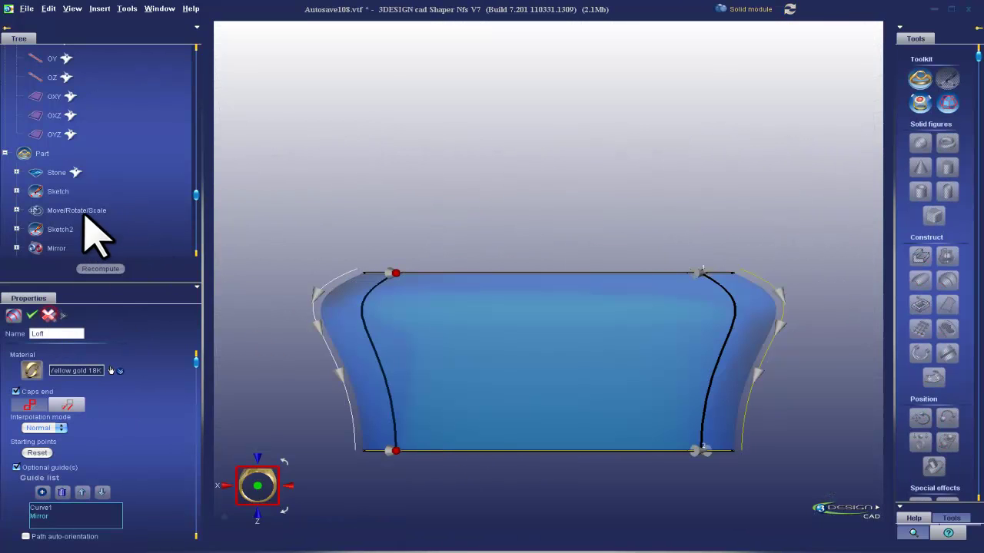
Step: Scale the bottom cushion profile to a factor of 0.85 with its ratio kept, and recompute the loft
left_click(85, 214)
double_click(84, 214)
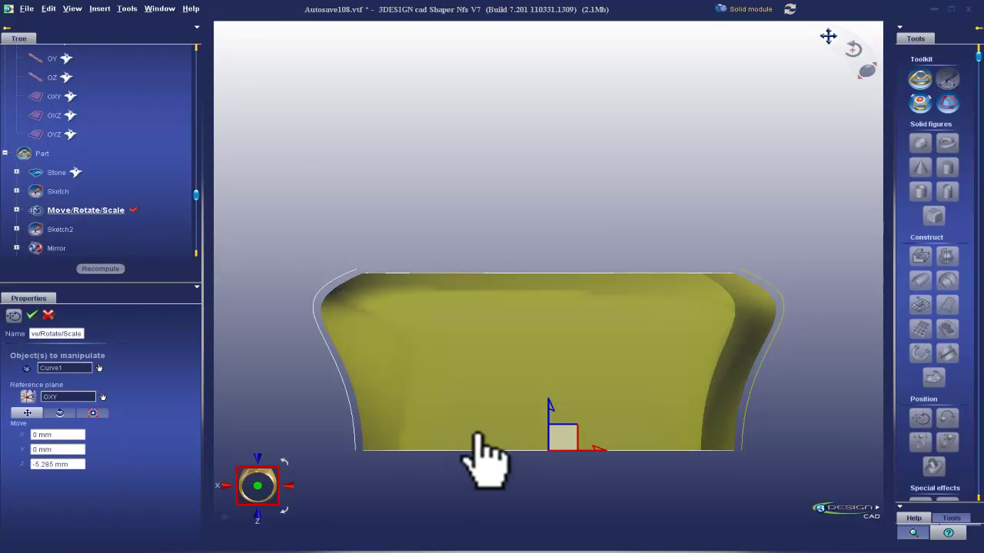
scroll(477, 435, "down", 3)
left_click(95, 412)
middle_click_drag(375, 352, 377, 419)
left_click_drag(450, 417, 465, 410)
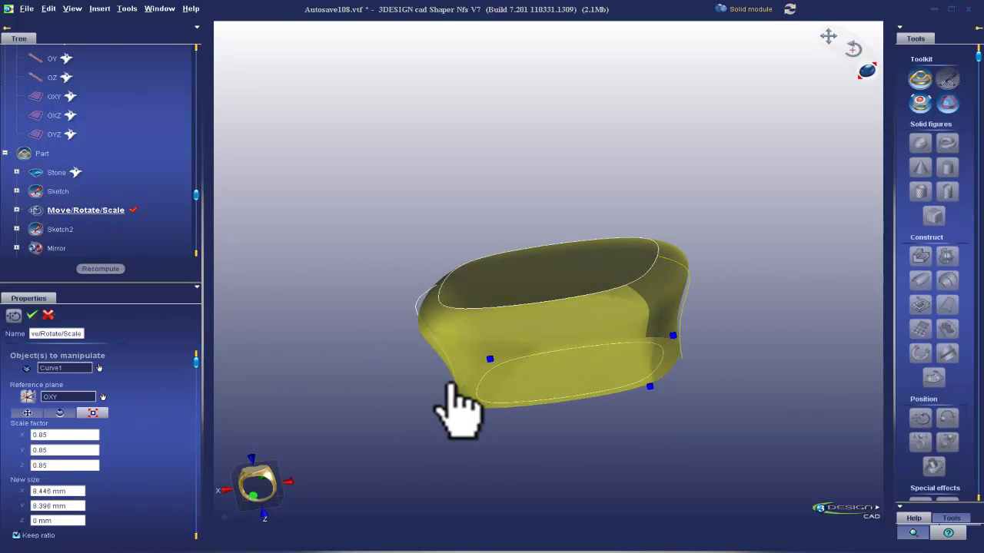
left_click(33, 315)
left_click(111, 266)
middle_click_drag(588, 219, 559, 283)
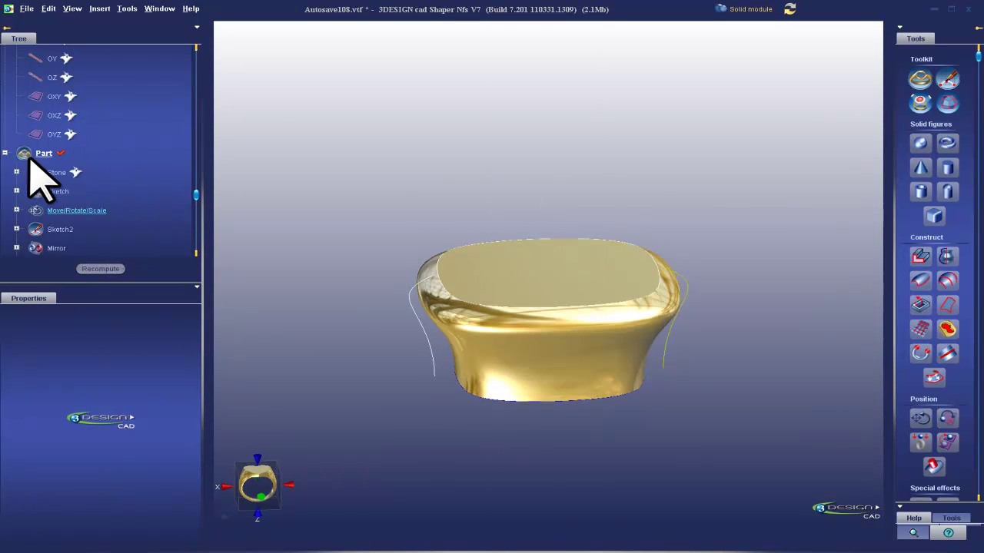
Step: Show the stone to check how it sits in the lofted bezel, and hide it again
right_click(47, 171)
left_click(81, 208)
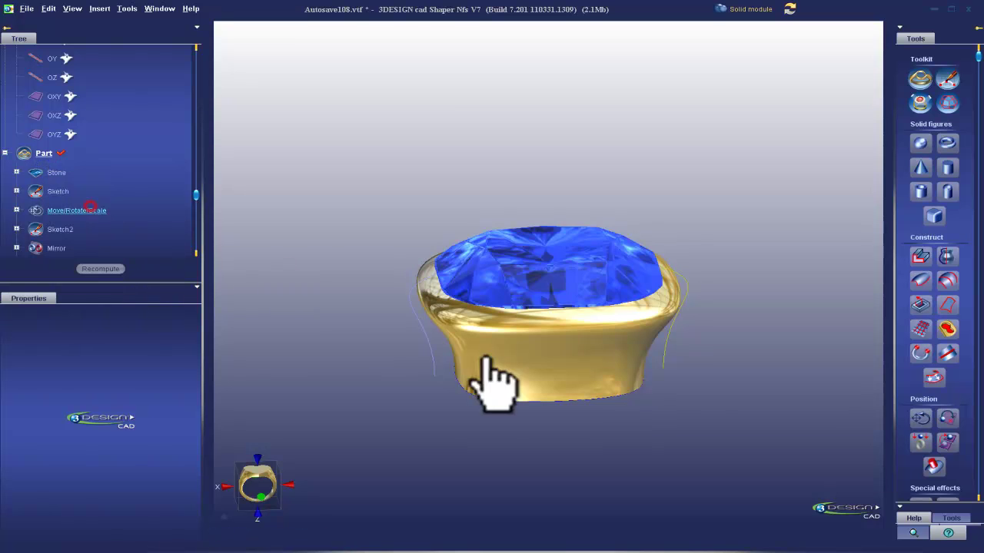
right_click(583, 293)
left_click(611, 323)
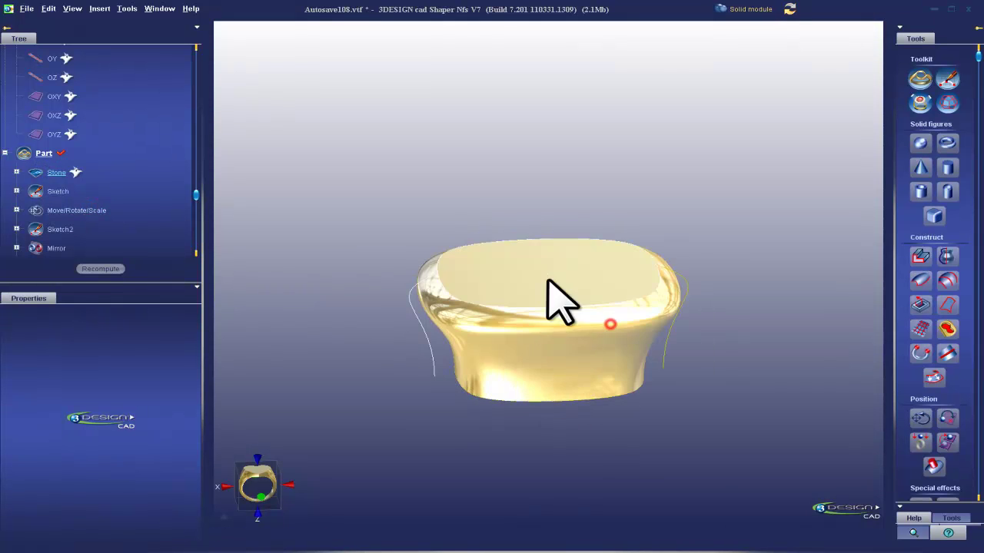
Step: Hollow the loft into a shell with 1 mm thickness, open through its top and bottom faces
left_click(582, 329)
scroll(945, 472, "down", 5)
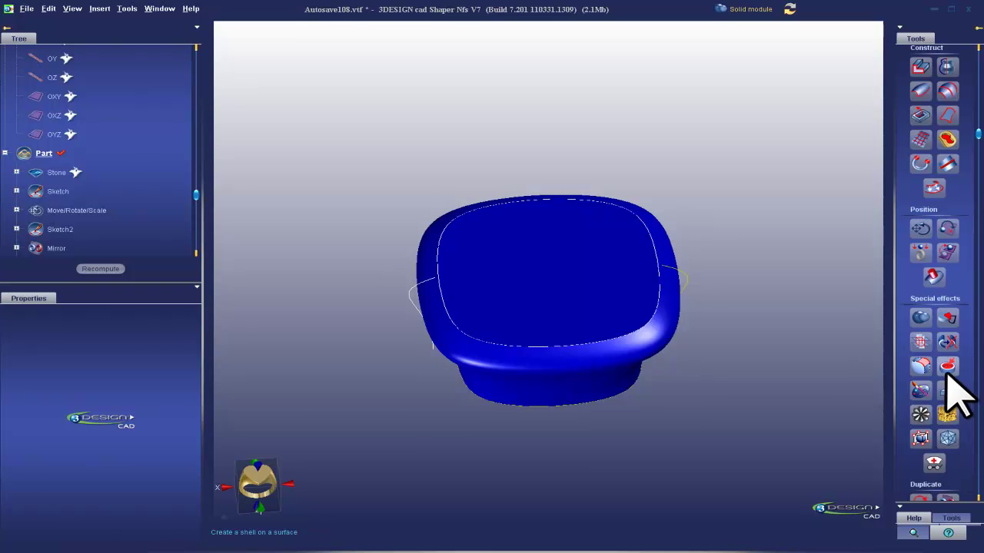
left_click(561, 295)
middle_click_drag(562, 295, 575, 149)
left_click(576, 303)
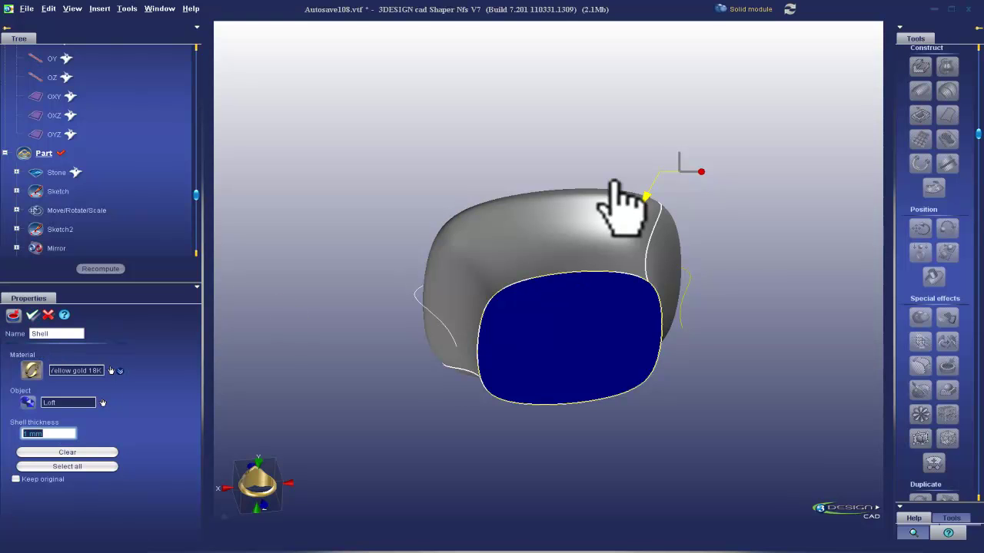
left_click(614, 160)
middle_click_drag(621, 187, 478, 285)
middle_click_drag(603, 319, 478, 243)
Step: Chamfer the inner edge of the shell's top opening and check the resulting stone seat
left_click(512, 263)
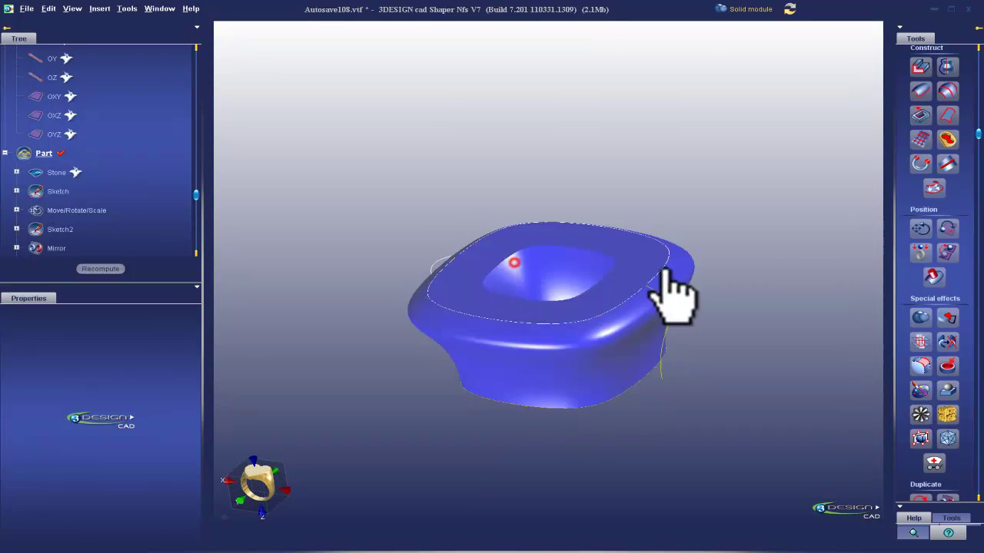
left_click(932, 368)
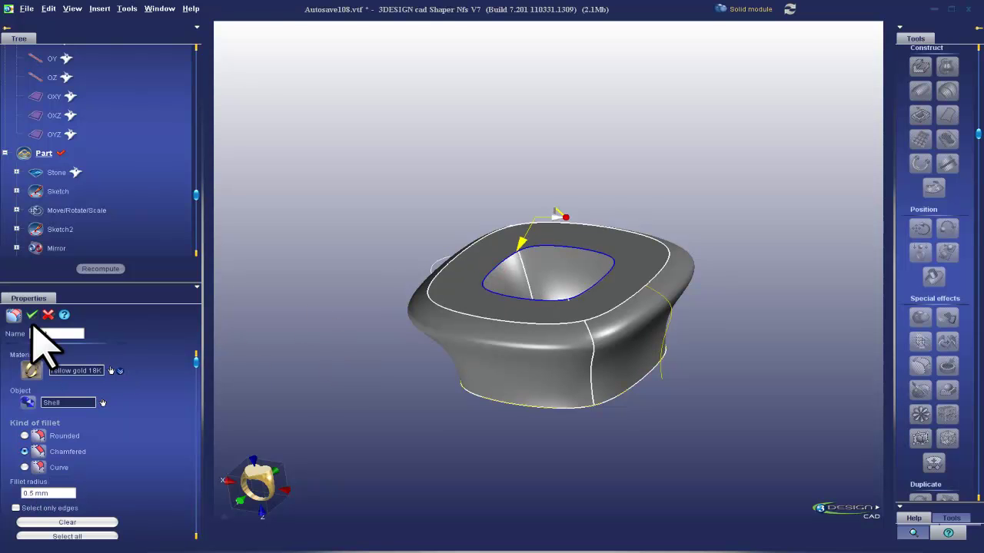
key("Return")
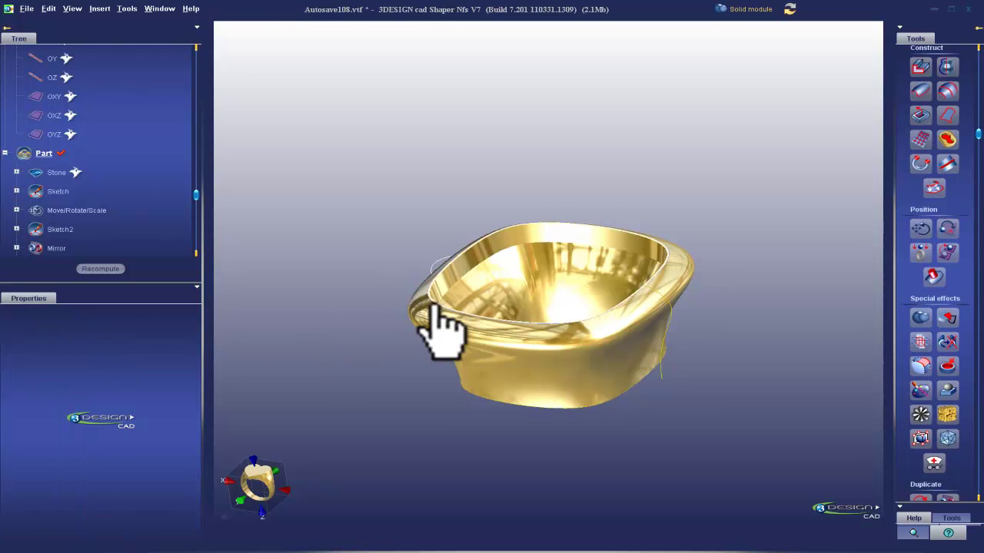
middle_click_drag(478, 318, 561, 323)
Step: Show the stone again and round the edges of the bezel's bottom rim with a 0.5 mm fillet
right_click(61, 177)
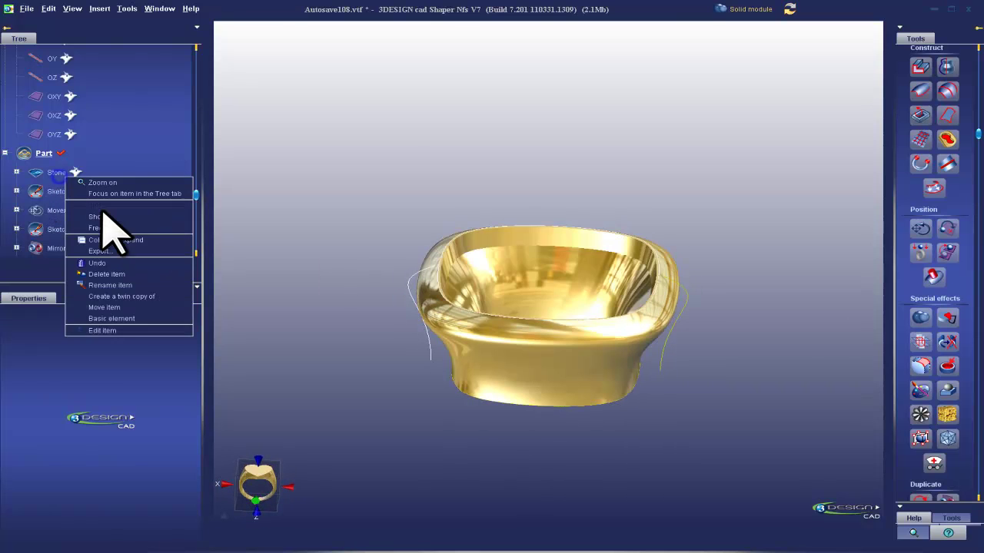
left_click(97, 218)
right_click_drag(669, 325, 547, 227)
left_click(545, 225)
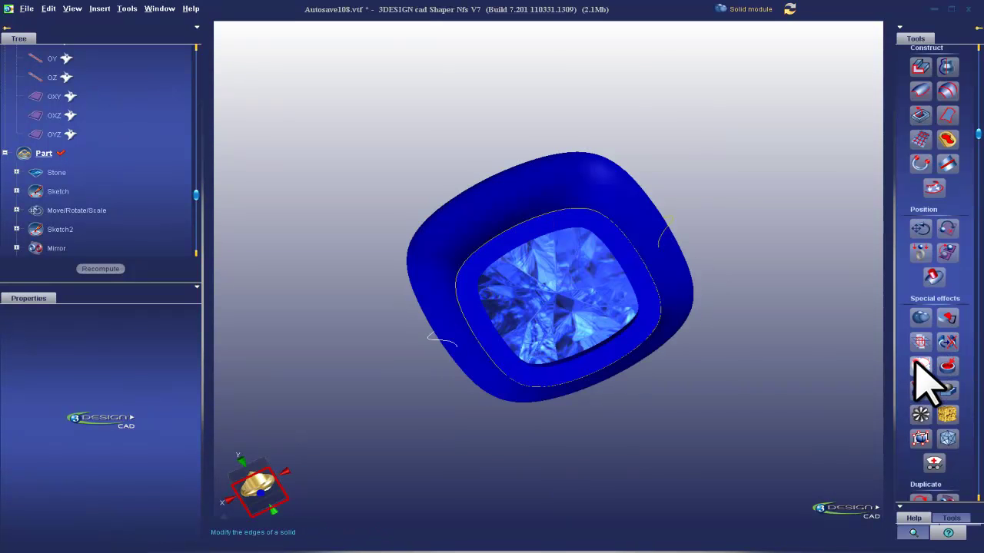
left_click(920, 366)
left_click(508, 235)
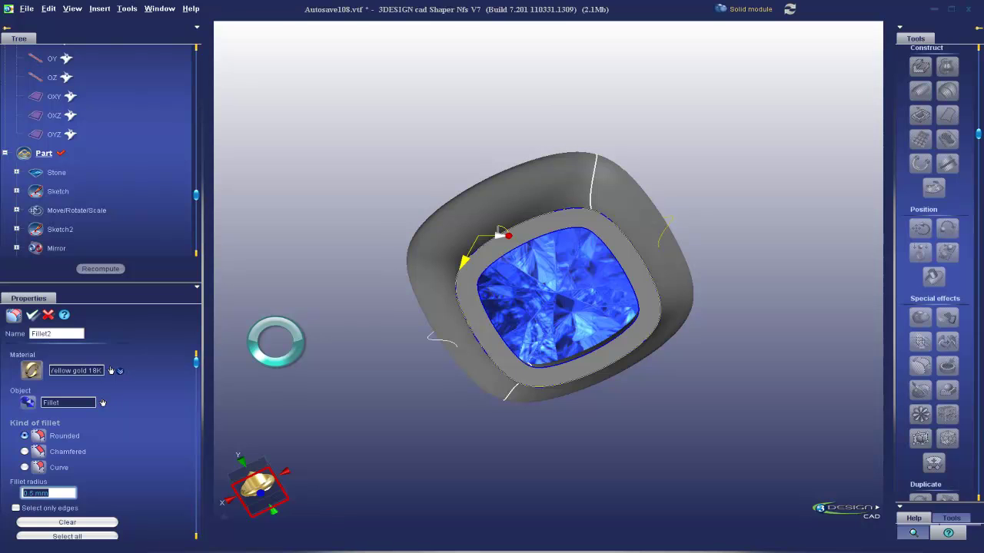
left_click(275, 344)
right_click_drag(418, 198, 797, 216)
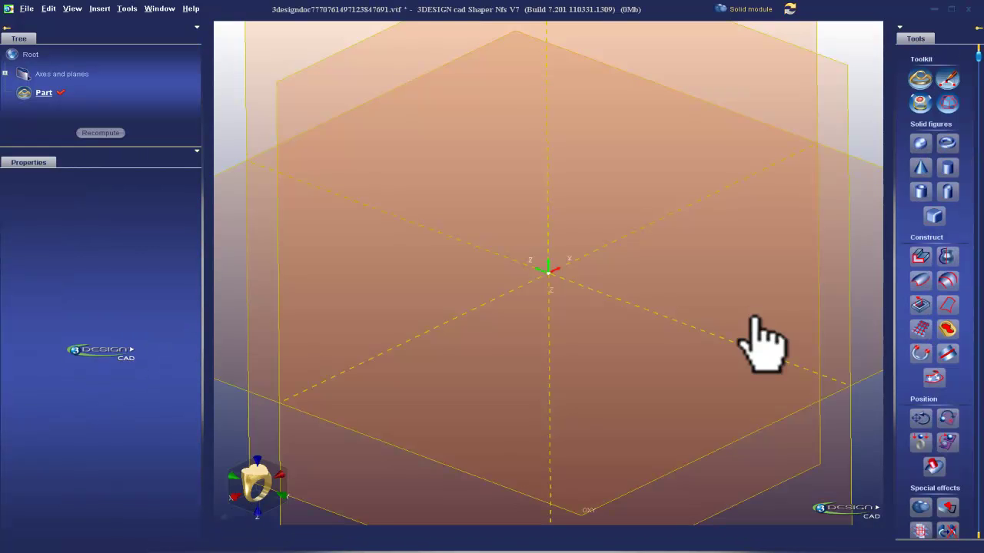
Step: Start a sketch on the OXZ plane of the new document and draw a USA size 6 ring circle centred on the origin
scroll(754, 318, "down", 4)
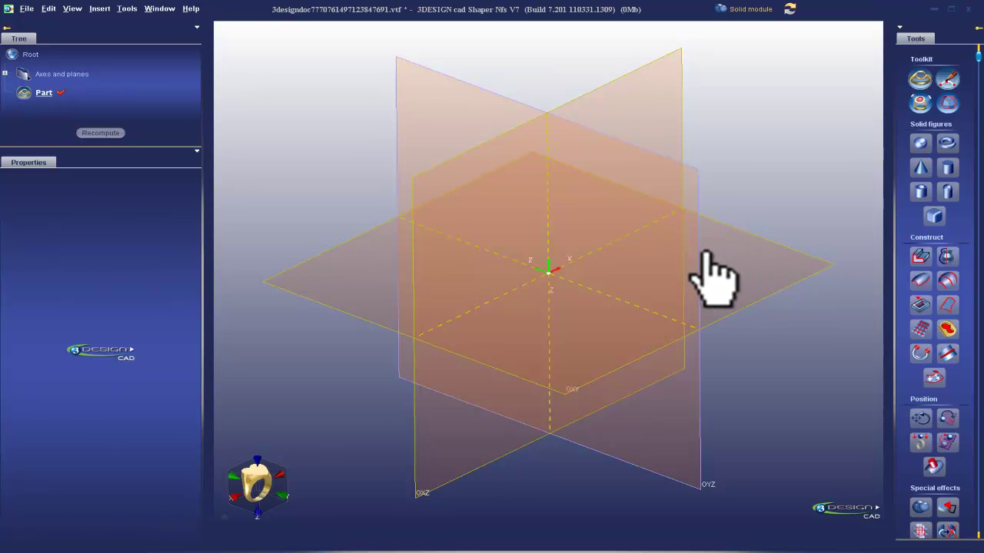
left_click(583, 96)
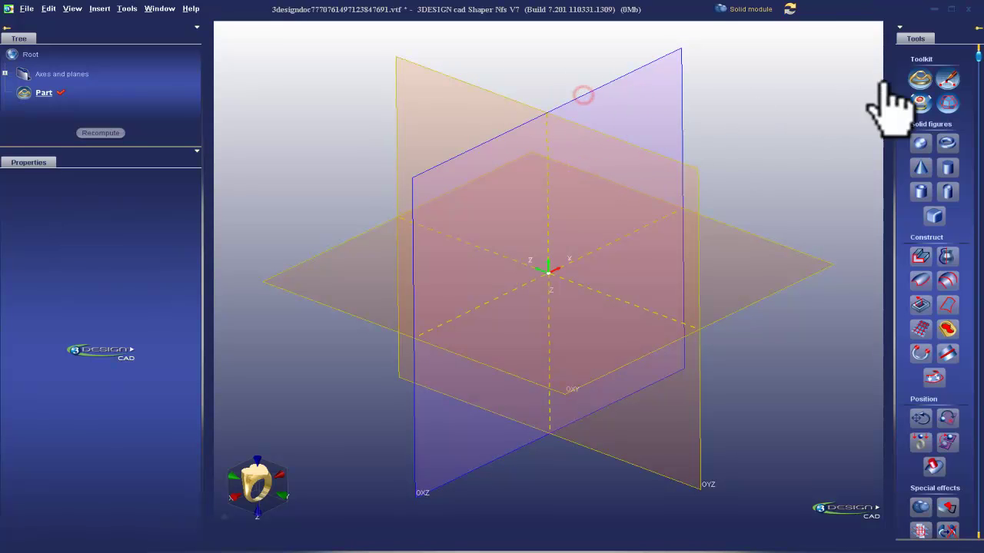
left_click(949, 78)
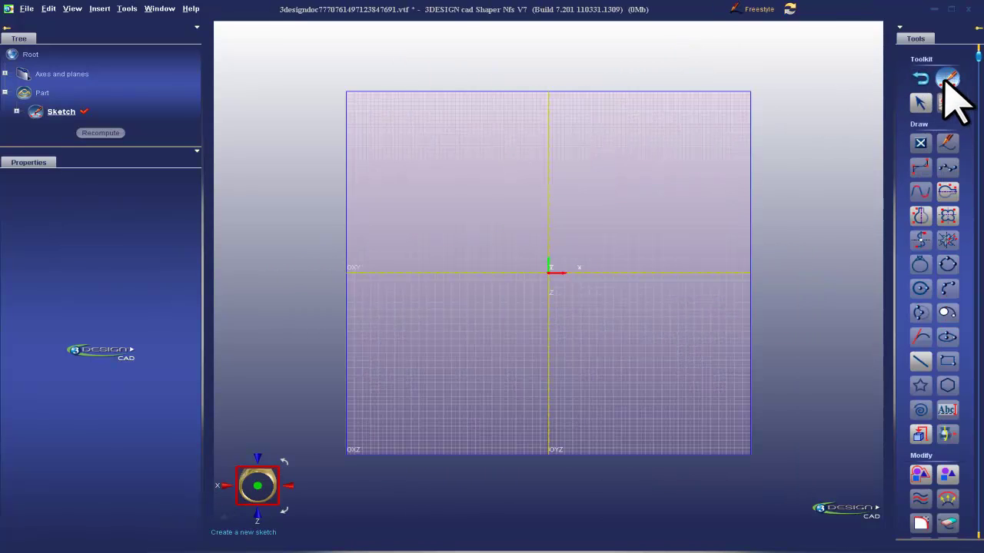
left_click(922, 264)
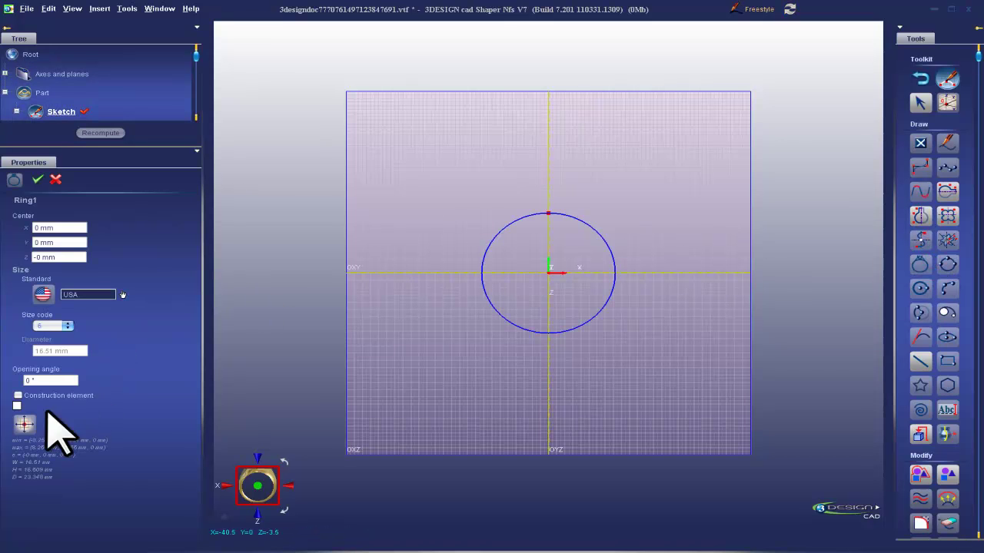
left_click(38, 180)
scroll(561, 391, "up", 3)
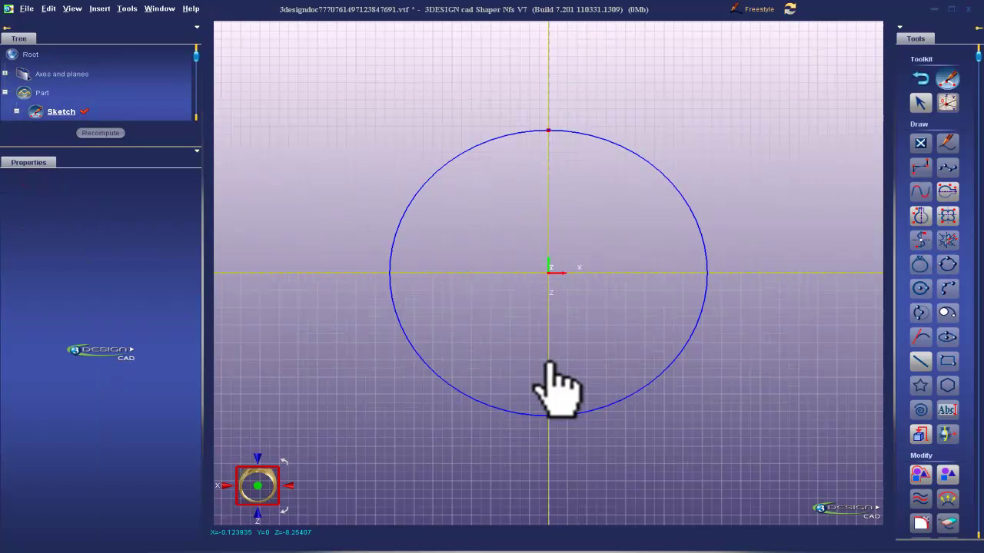
Step: Draw a closed symmetric D-shaped section curve about 6 mm wide and 3 mm high around the origin, and finish the sketch
left_click(920, 216)
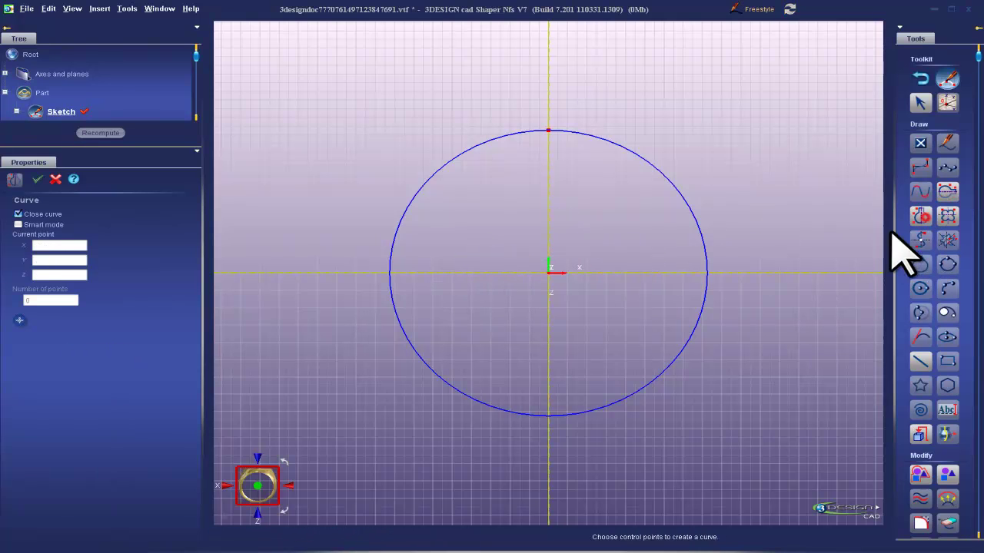
left_click(538, 238)
left_click(501, 238)
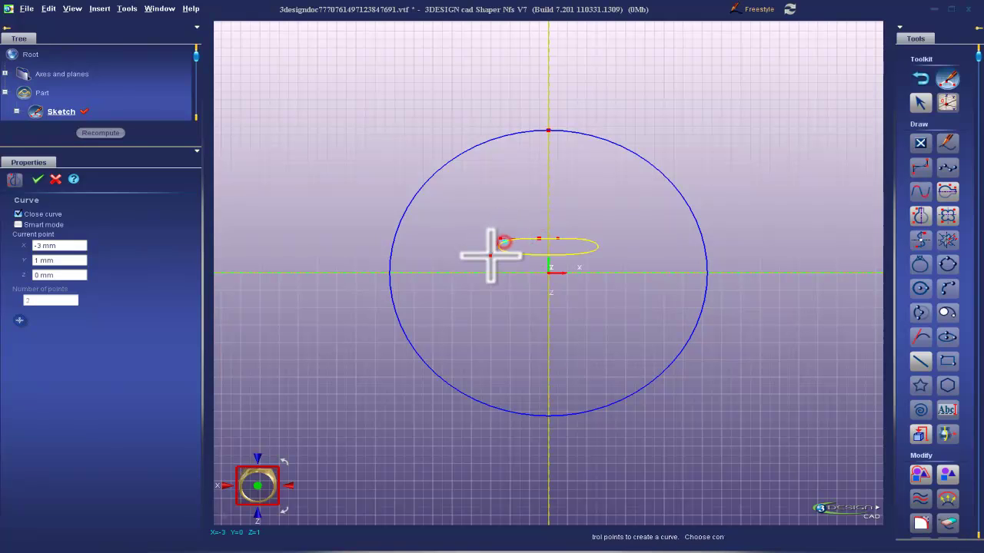
left_click(486, 280)
left_click(488, 291)
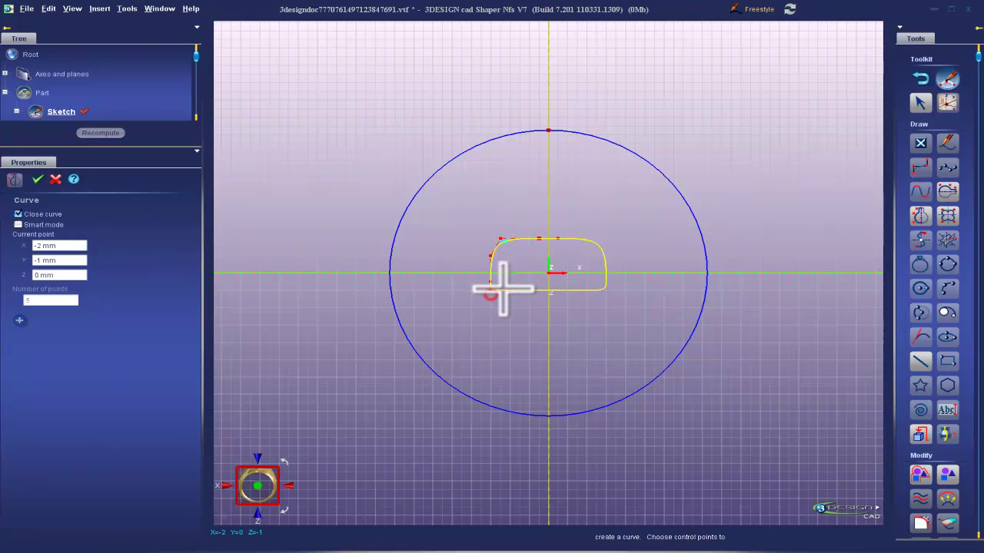
left_click(37, 179)
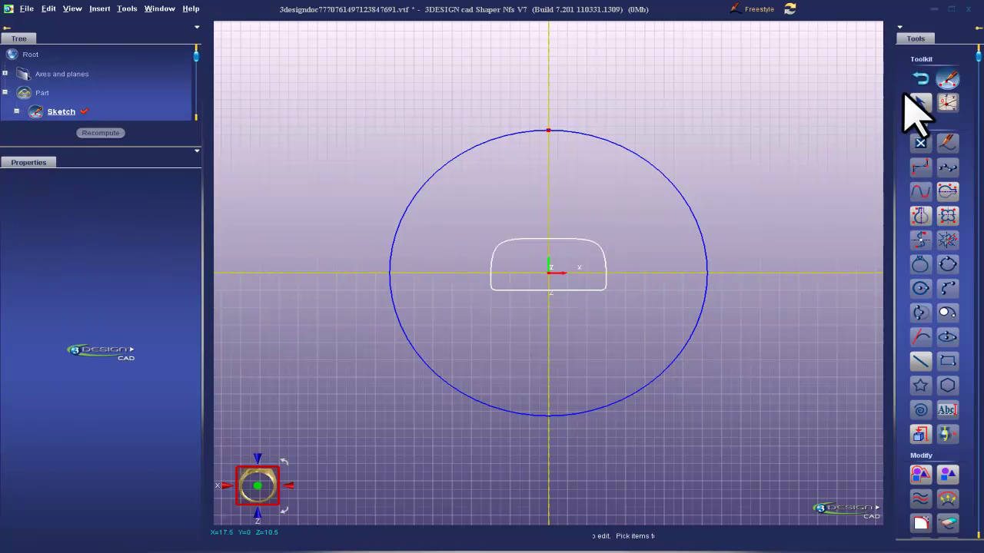
left_click(925, 79)
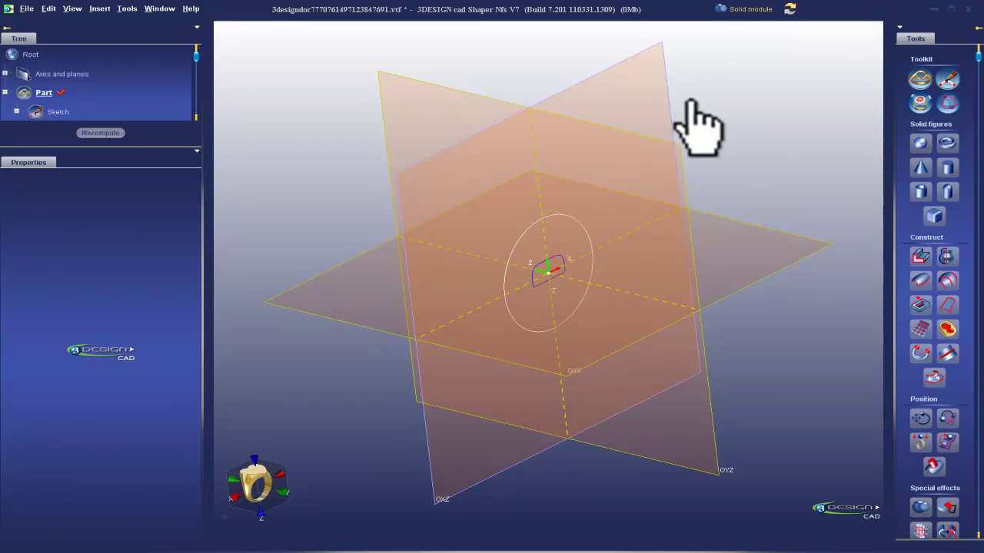
Step: Start the Jeweler's bench sweeping wizard on the ring circle and assign the D-shaped curve as its first given section
left_click(744, 9)
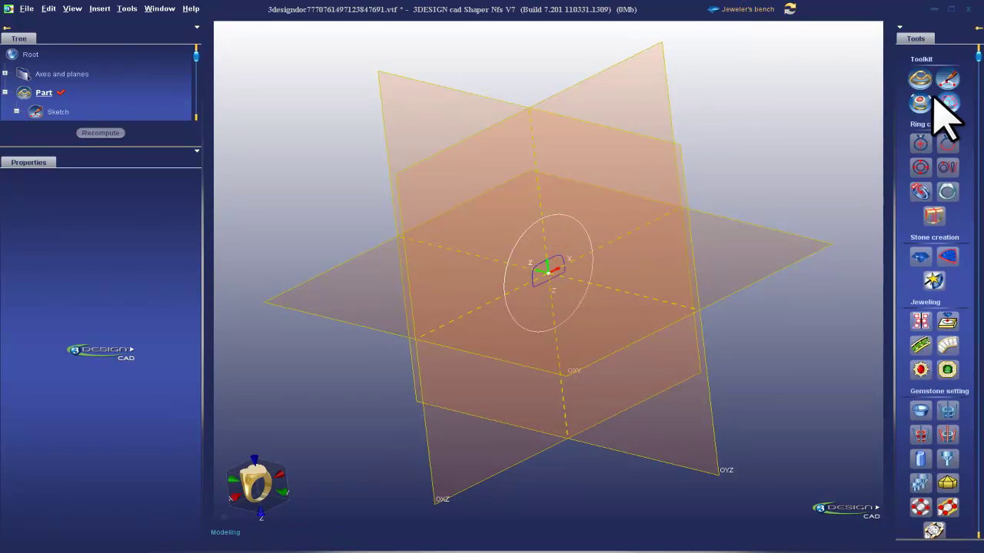
left_click(523, 238)
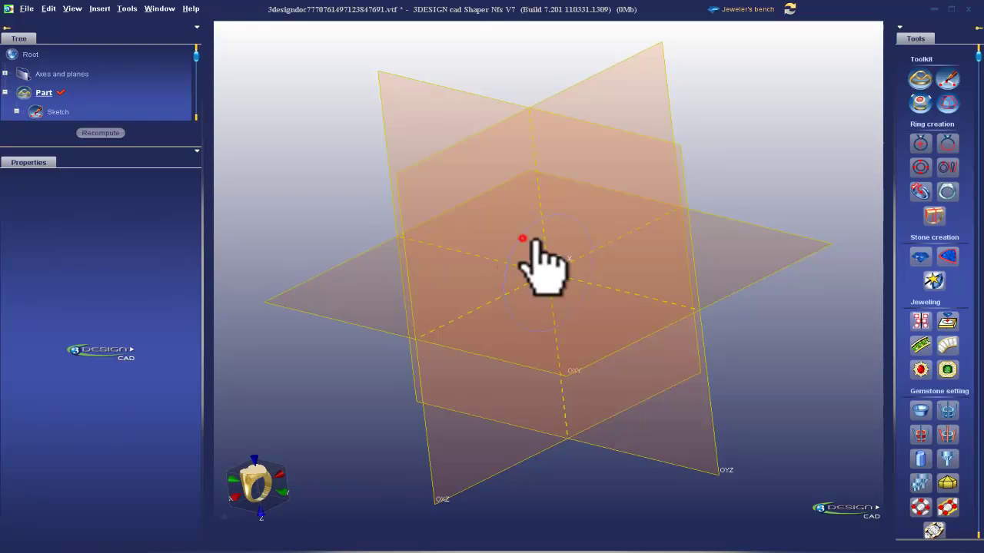
left_click(920, 191)
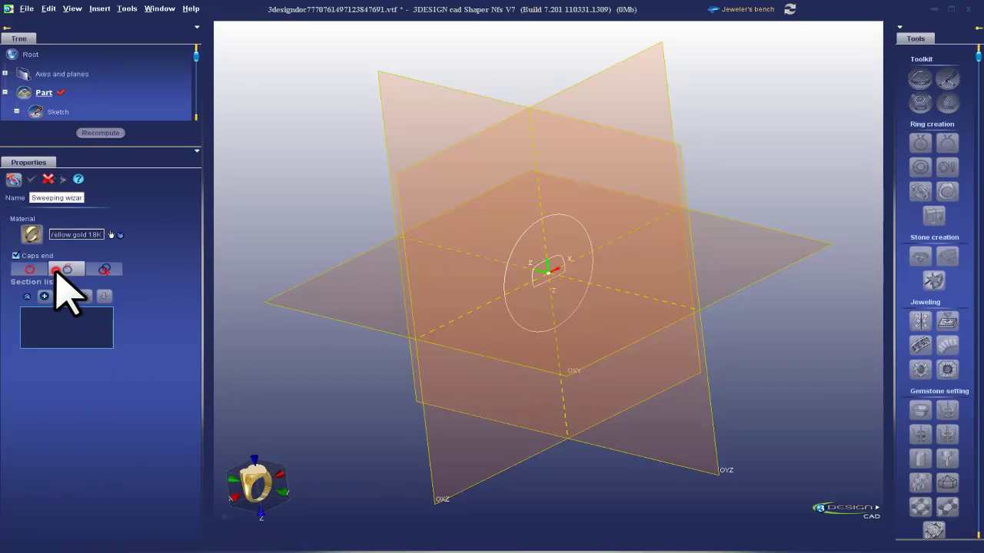
left_click(45, 296)
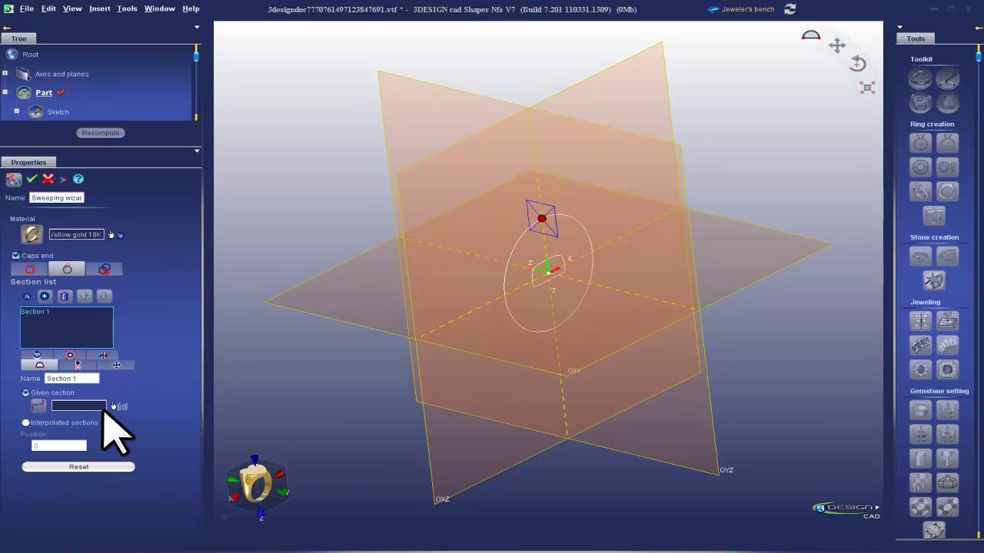
left_click(535, 274)
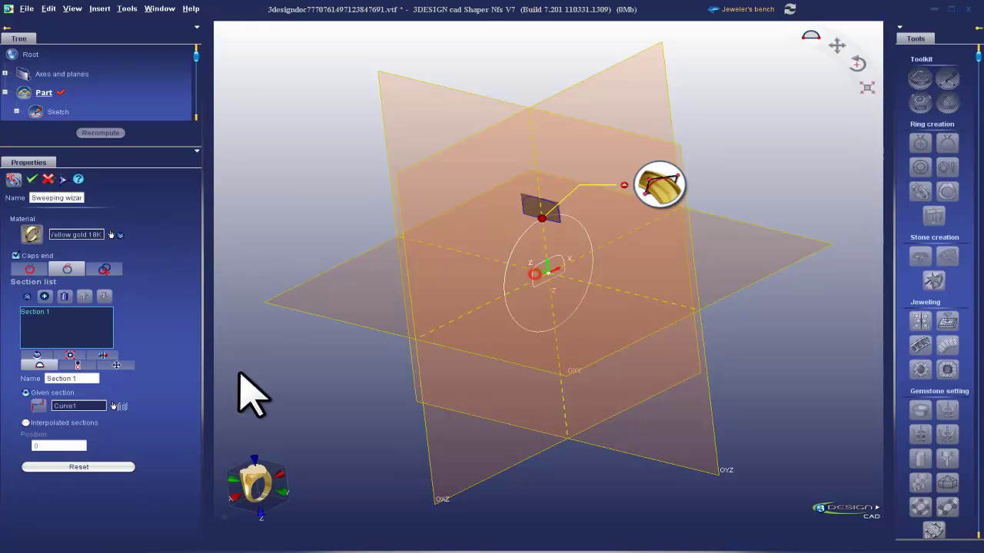
Step: Scale the sweep section to 3 mm wide and 2.5 mm high, and mirror it about the vertical plane
left_click(83, 354)
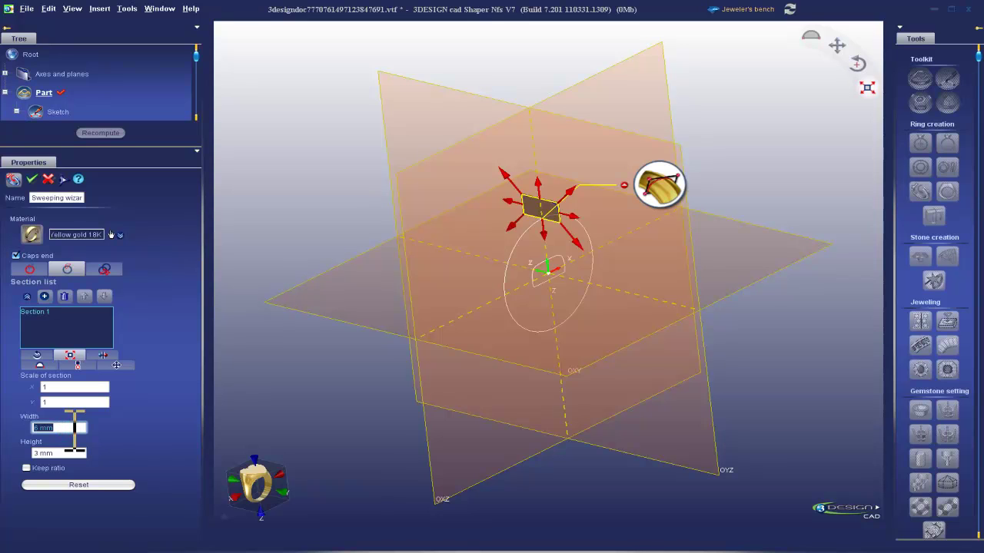
key("Return")
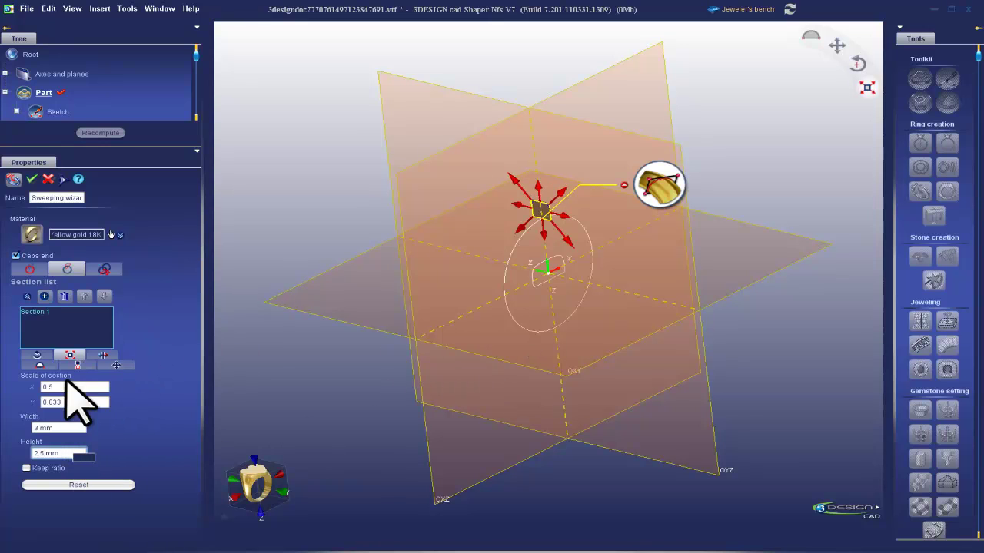
left_click(113, 357)
left_click(71, 384)
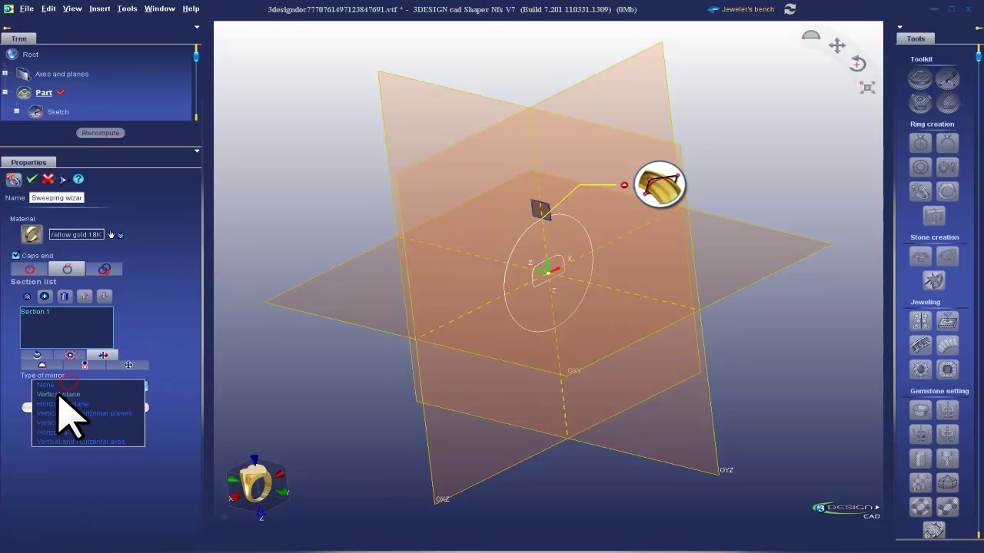
left_click(59, 395)
right_click_drag(787, 299, 661, 336)
scroll(536, 349, "up", 3)
right_click_drag(534, 347, 561, 361)
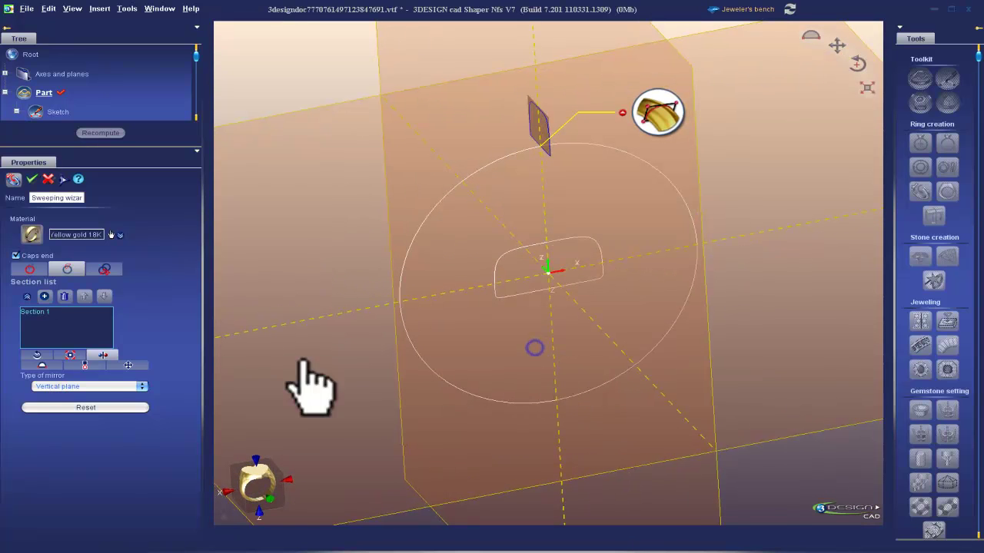
Step: Slide the first section down along the ring circle to a position of about 0.368
left_click(34, 367)
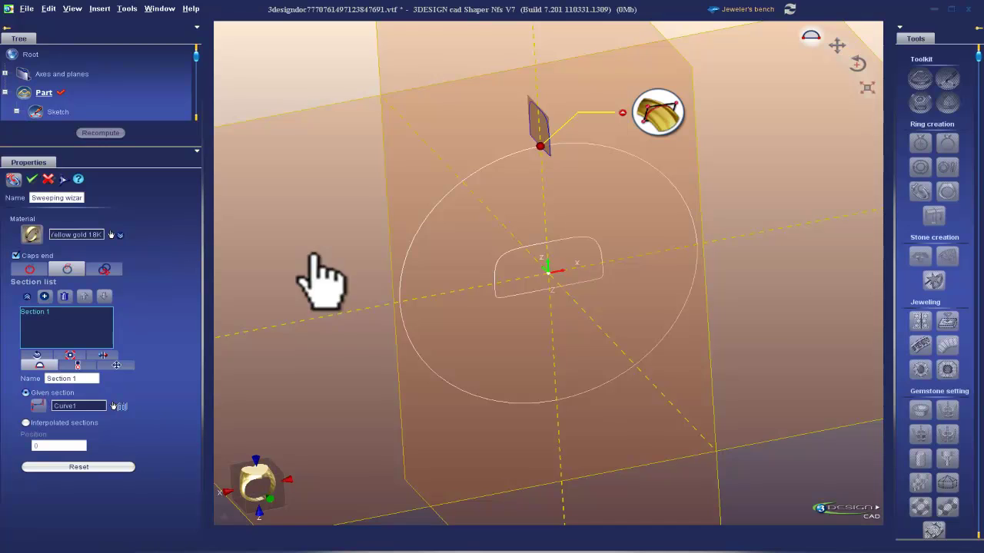
left_click_drag(538, 145, 444, 381)
right_click_drag(421, 332, 536, 322)
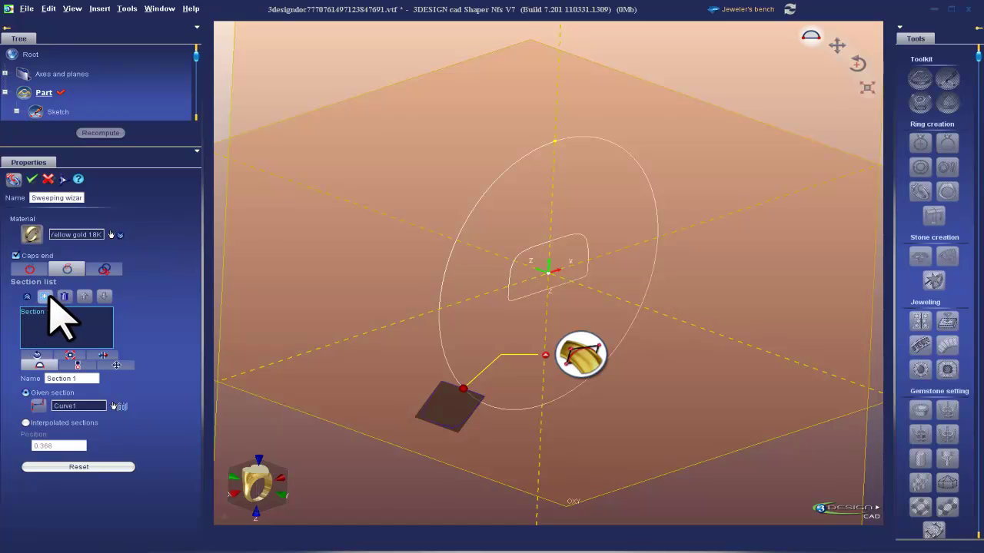
Step: Add a second section near the top of the ring circle, shift it about 7.1 mm in X, and preview the sweep
left_click(46, 296)
left_click_drag(550, 146, 514, 162)
right_click_drag(514, 323, 507, 342)
left_click(116, 366)
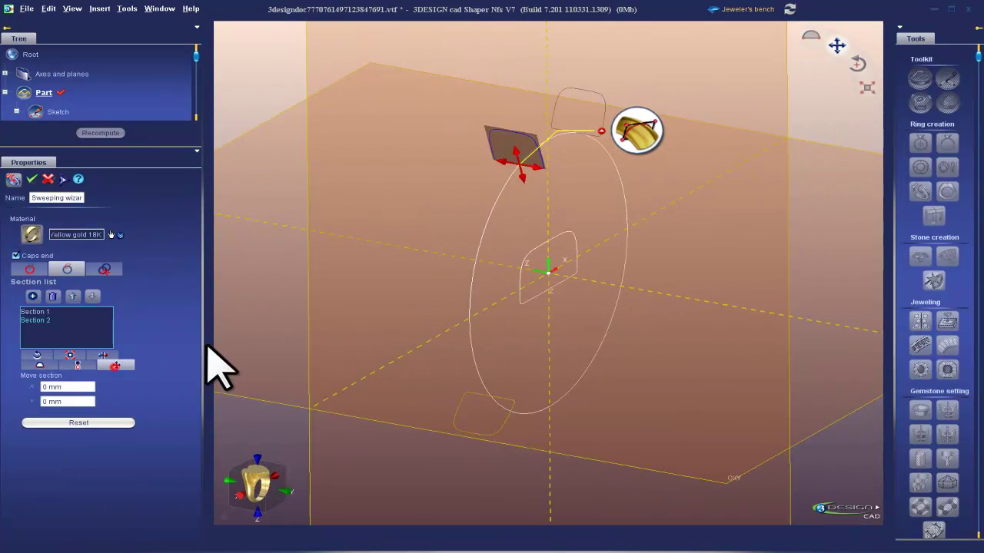
left_click_drag(528, 170, 654, 210)
right_click_drag(423, 292, 441, 276)
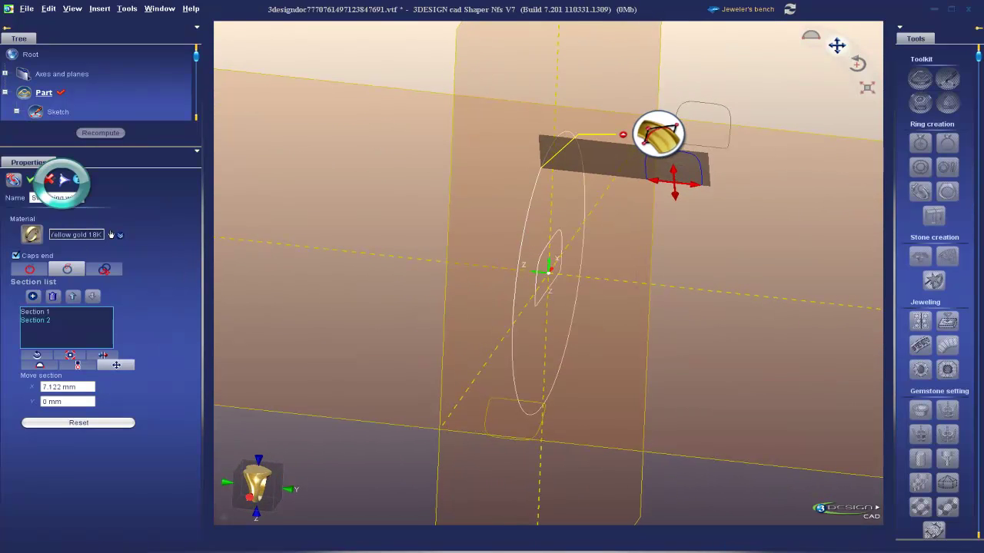
right_click_drag(567, 365, 597, 301)
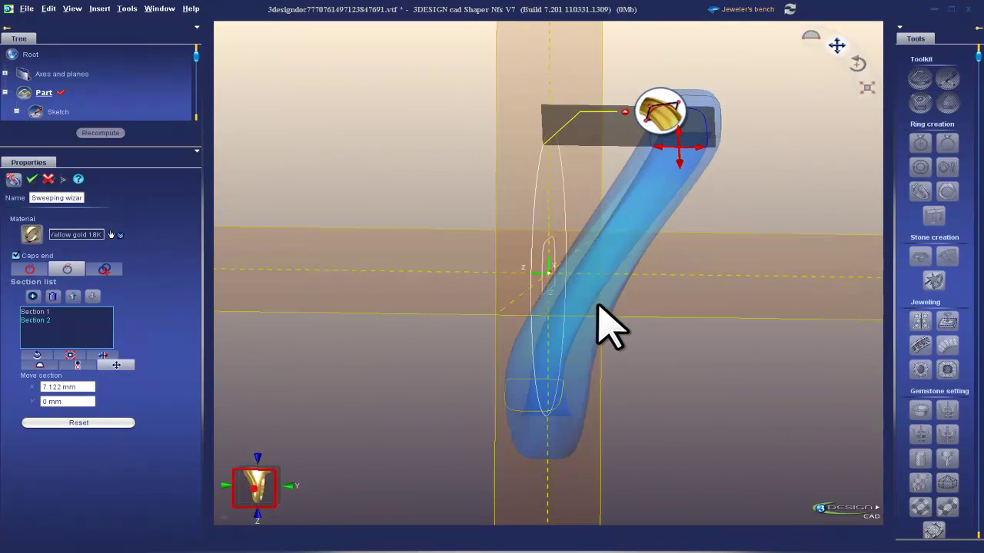
Step: Shift the first section about 0.28 mm in X and validate the sweep
left_click(547, 385)
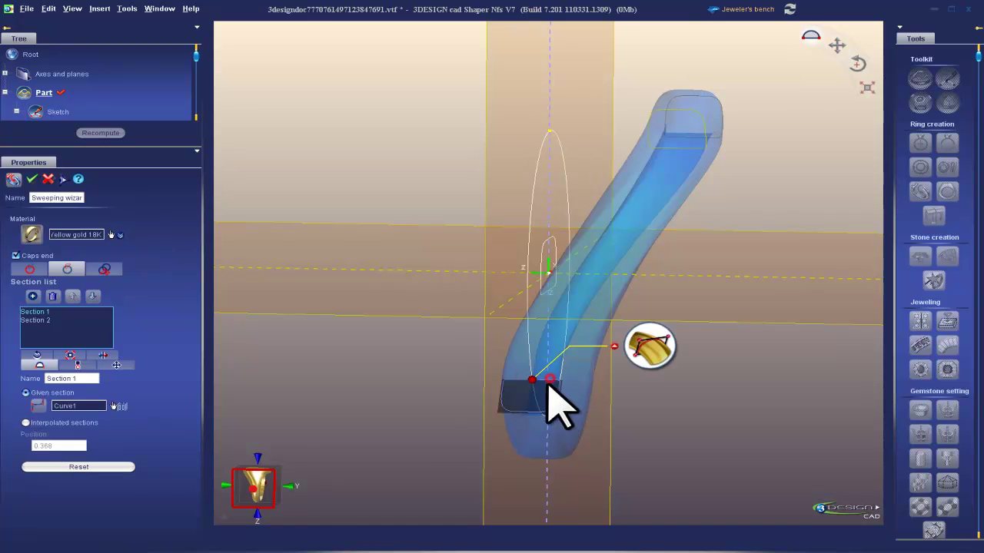
left_click(108, 365)
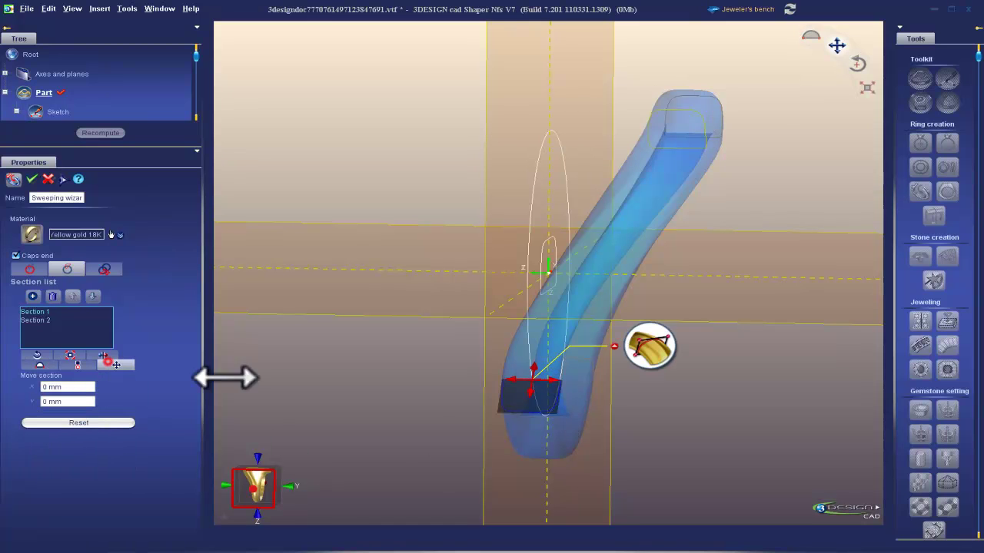
left_click_drag(555, 380, 569, 381)
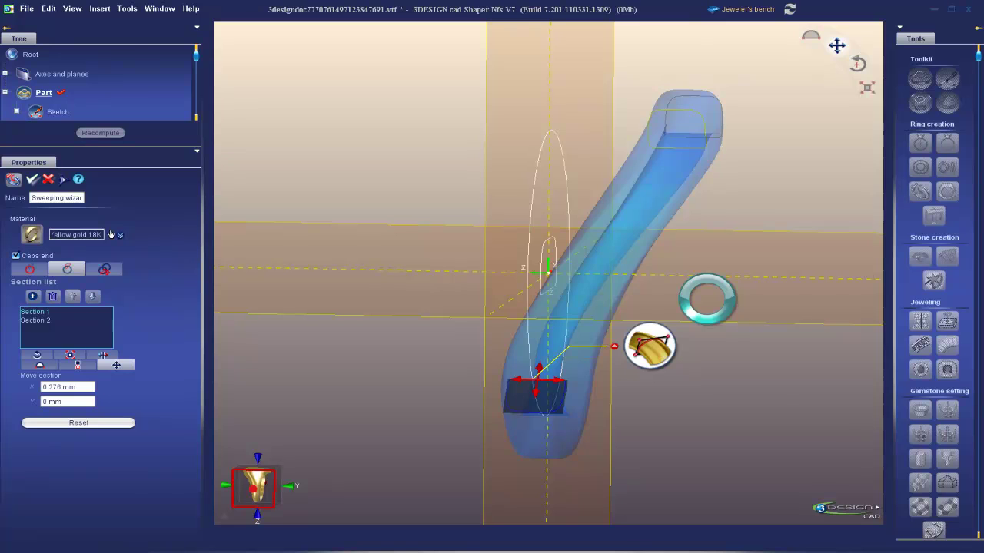
scroll(586, 303, "down", 3)
middle_click_drag(586, 303, 549, 411)
right_click_drag(548, 411, 669, 374)
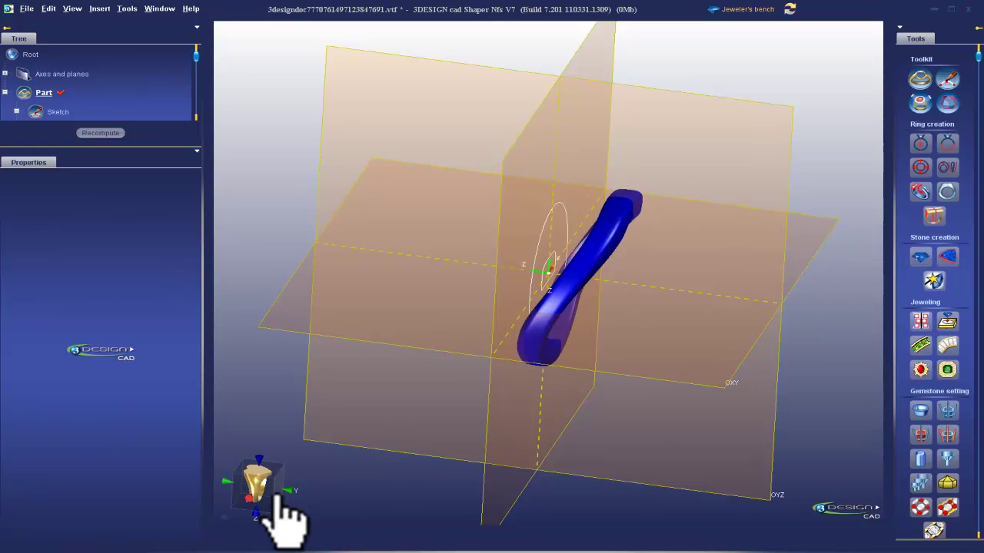
Step: Cut the swept ring band along the OYZ plane with the Solid module's Cut and delete tool
left_click(262, 461)
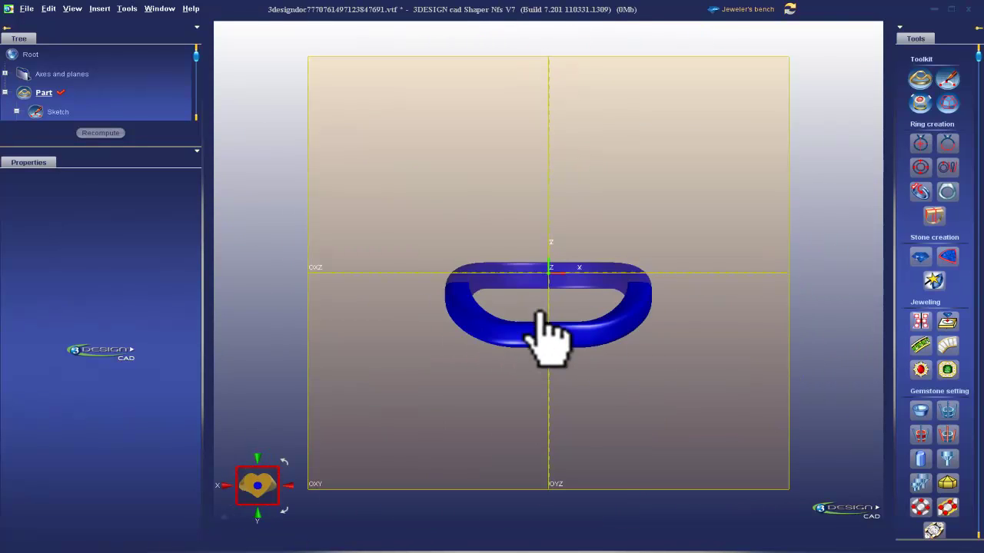
mouse_move(648, 319)
right_mouse_down()
mouse_move(760, 257)
mouse_move(509, 373)
mouse_move(630, 288)
mouse_move(681, 229)
mouse_move(538, 310)
mouse_move(548, 311)
right_mouse_up()
left_click(439, 192)
scroll(921, 415, "down", 5)
scroll(927, 436, "up", 3)
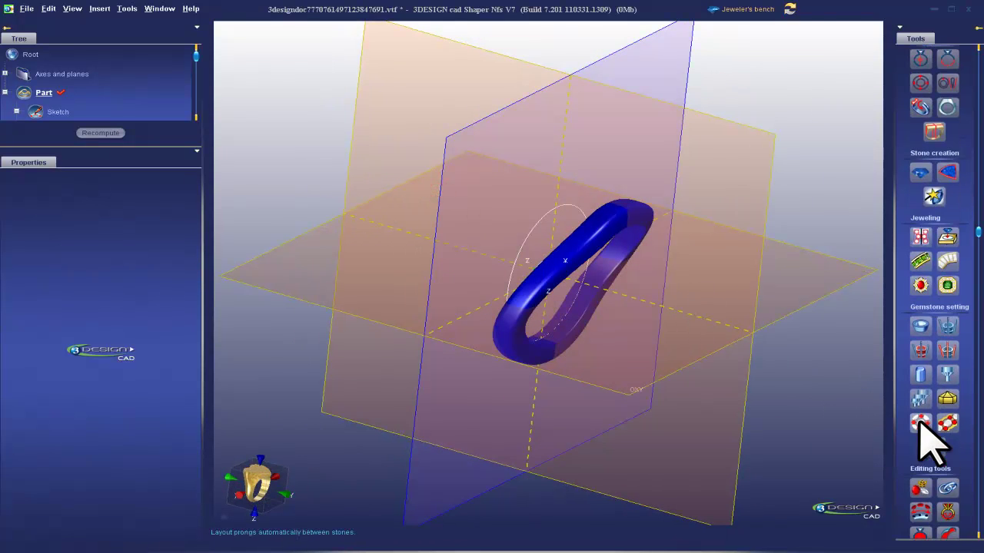
left_click(788, 9)
scroll(922, 403, "down", 1)
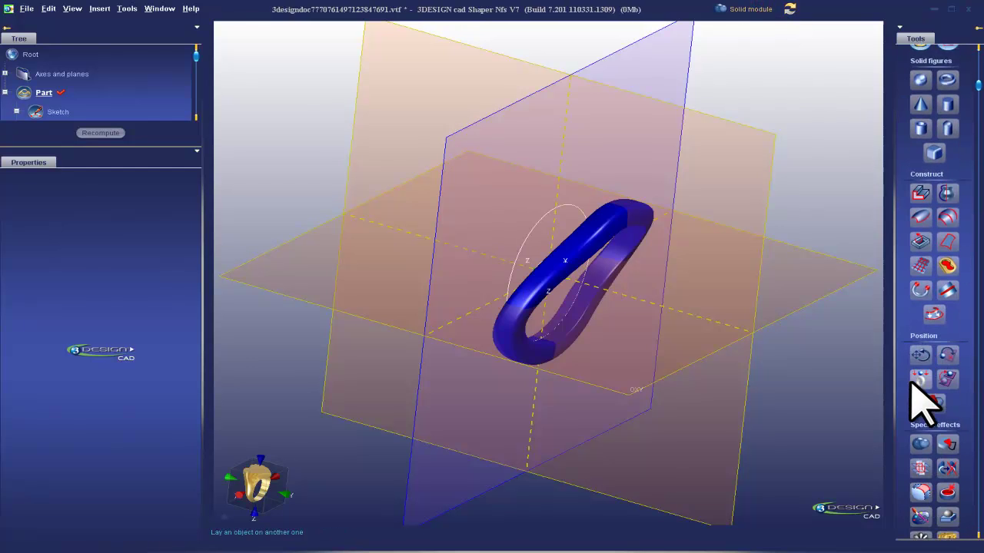
scroll(922, 400, "down", 1)
left_click(945, 424)
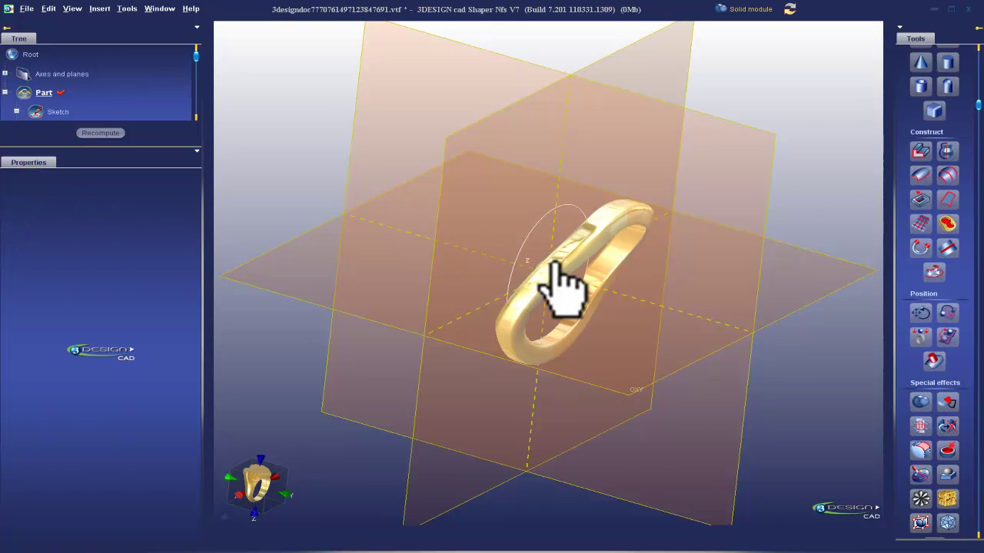
Step: Start a support plane referenced to OYZ, rotated 45°, and shrink it to about 27.6 mm square
middle_click_drag(602, 325, 423, 276)
left_click(261, 475)
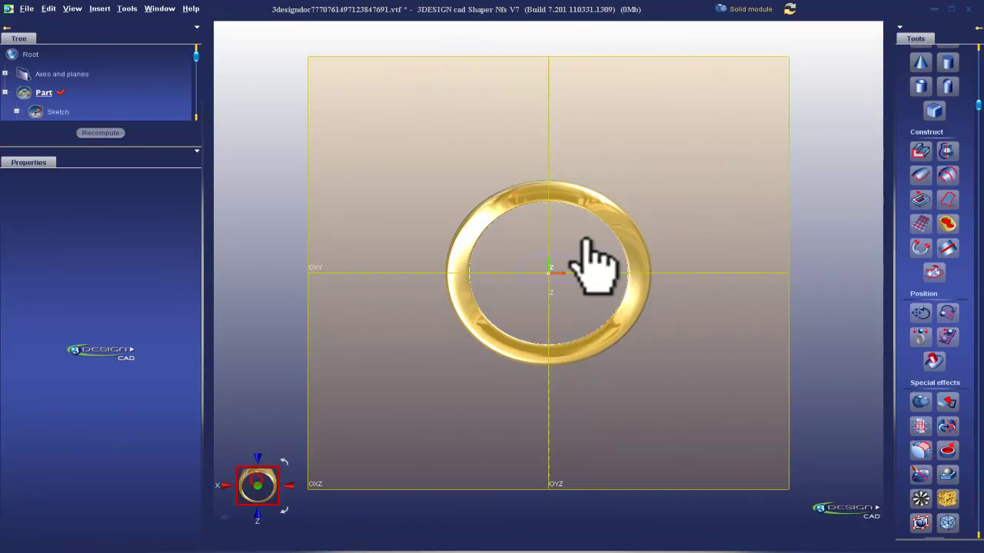
middle_click_drag(520, 131, 545, 197)
middle_click_drag(646, 196, 538, 264)
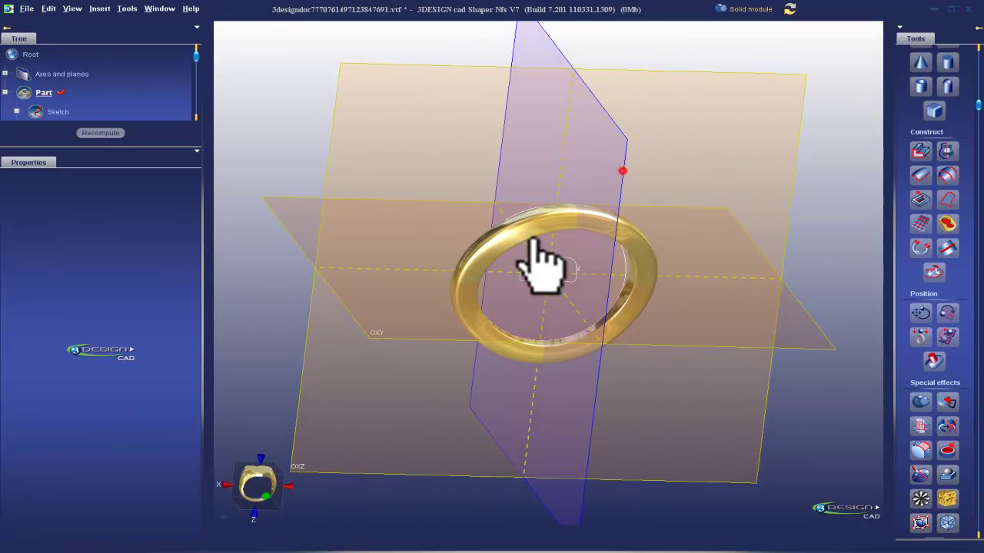
left_click(258, 485)
scroll(936, 464, "down", 10)
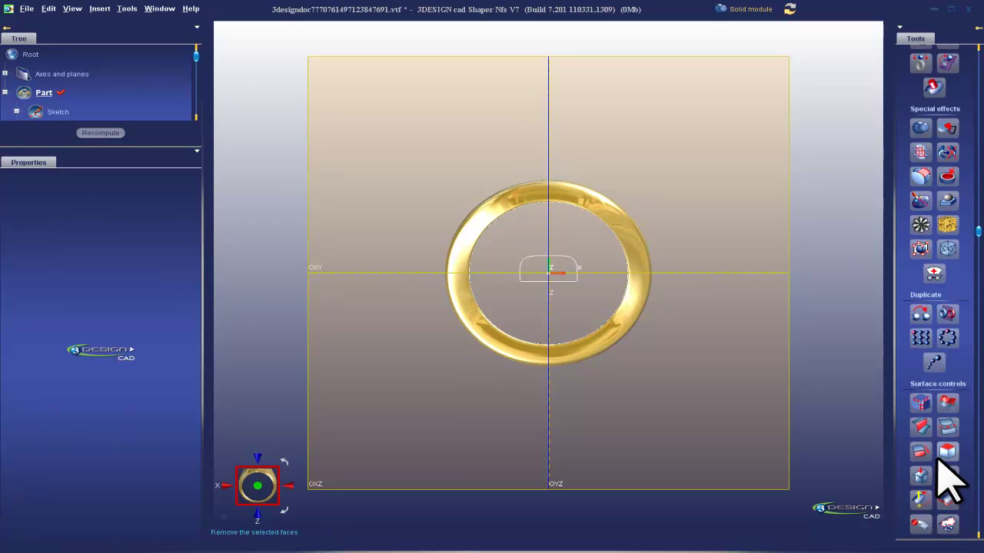
scroll(938, 461, "down", 2)
left_click(947, 451)
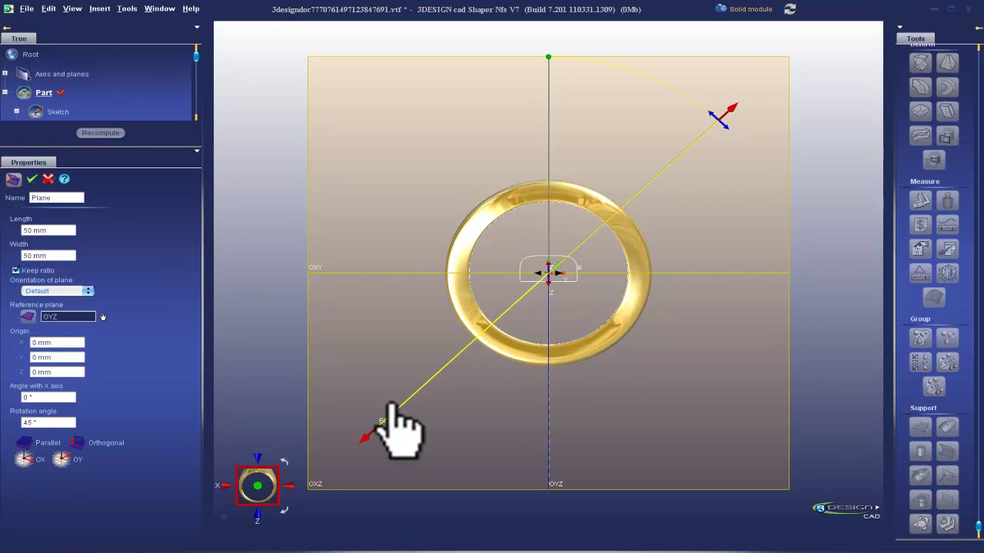
left_click_drag(367, 437, 506, 315)
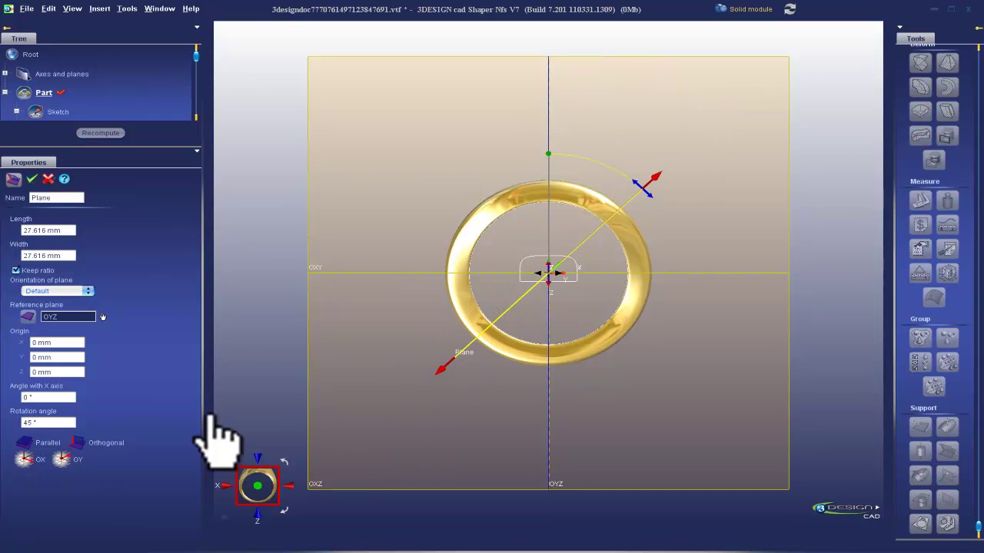
Step: Set the new plane's origin to 5 mm in Y and 7 mm in Z
left_click(67, 357)
type("5")
key("Return")
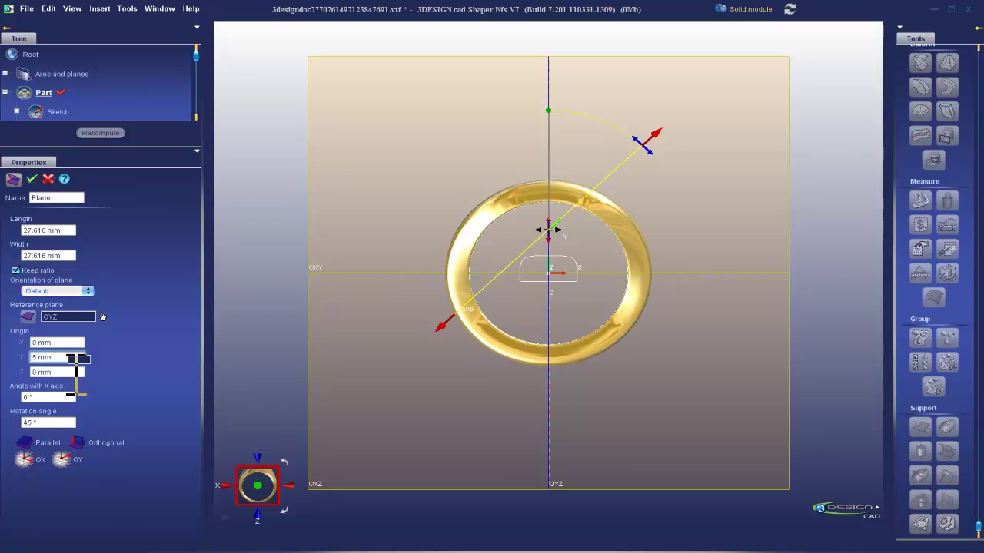
left_click(61, 371)
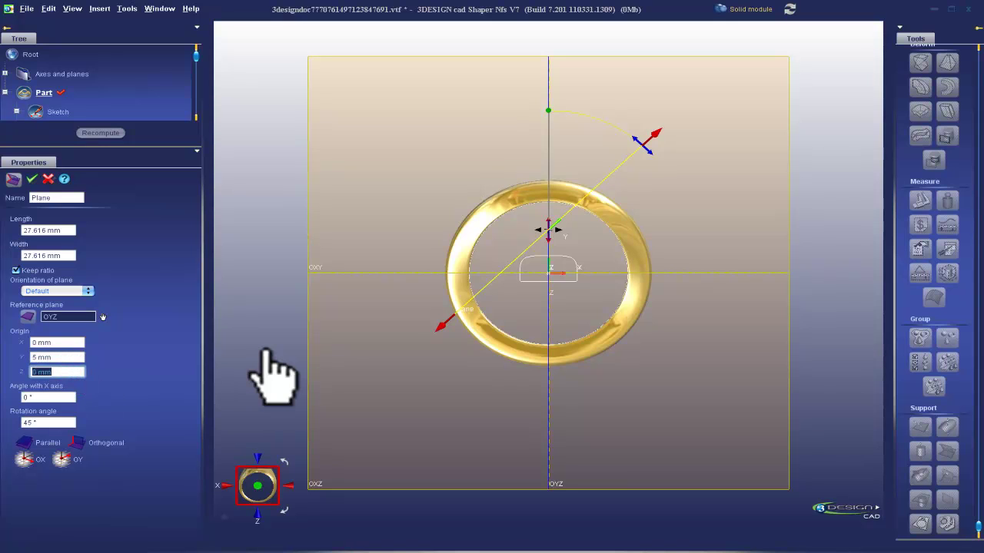
type("7")
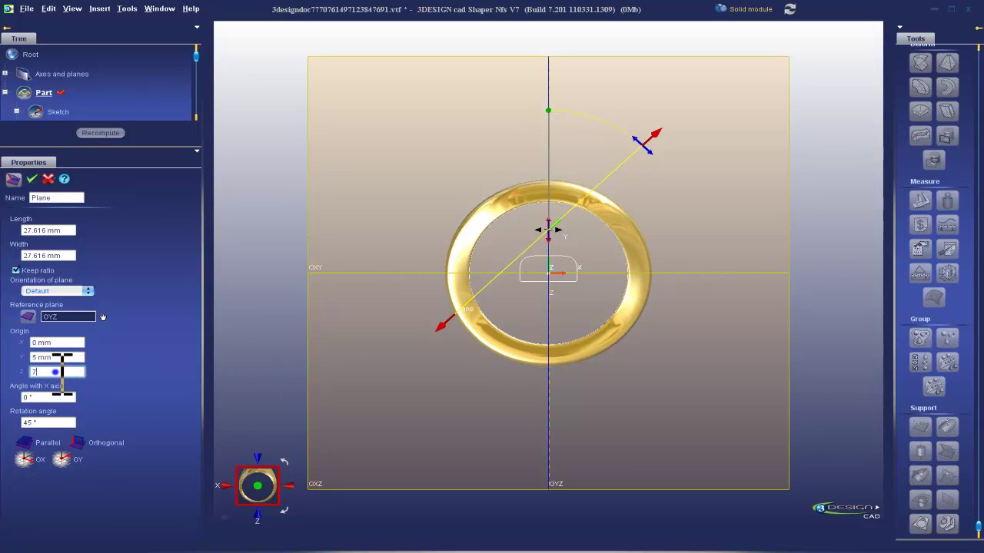
key("Return")
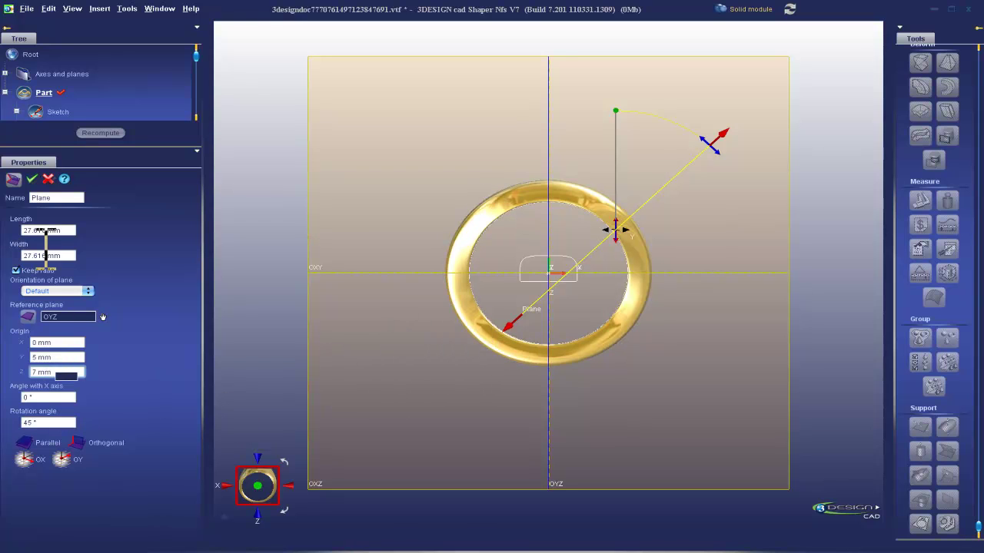
Step: Set the plane's size to 15 mm, flip its orientation, and validate it
left_click(69, 230)
type("15")
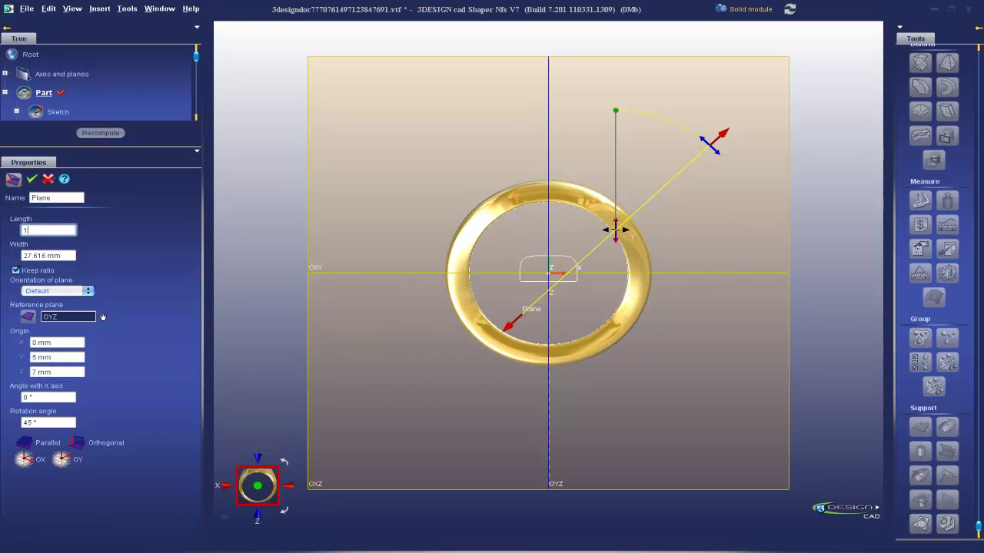
key("Return")
right_click_drag(451, 178, 635, 228)
left_click_drag(634, 231, 582, 384)
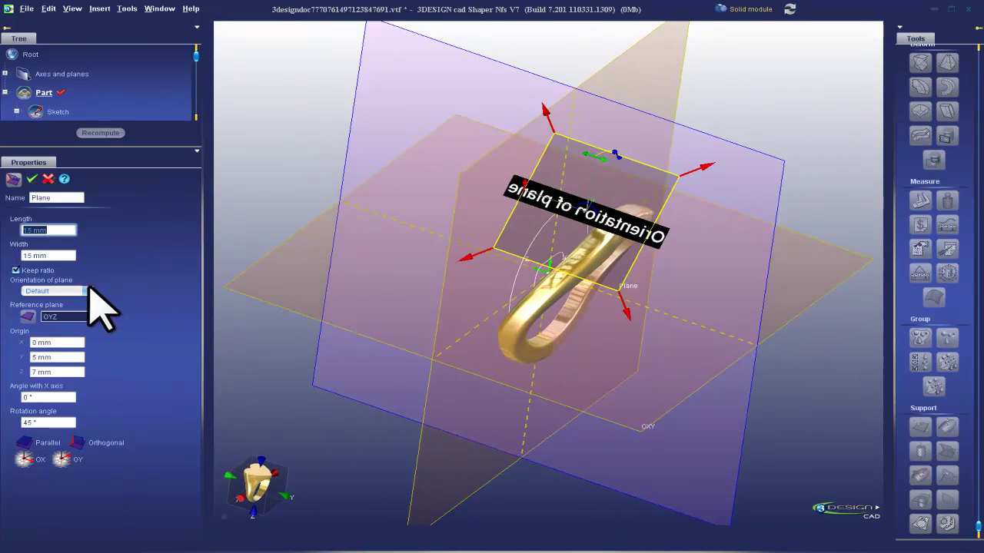
left_click(89, 290)
left_click(45, 327)
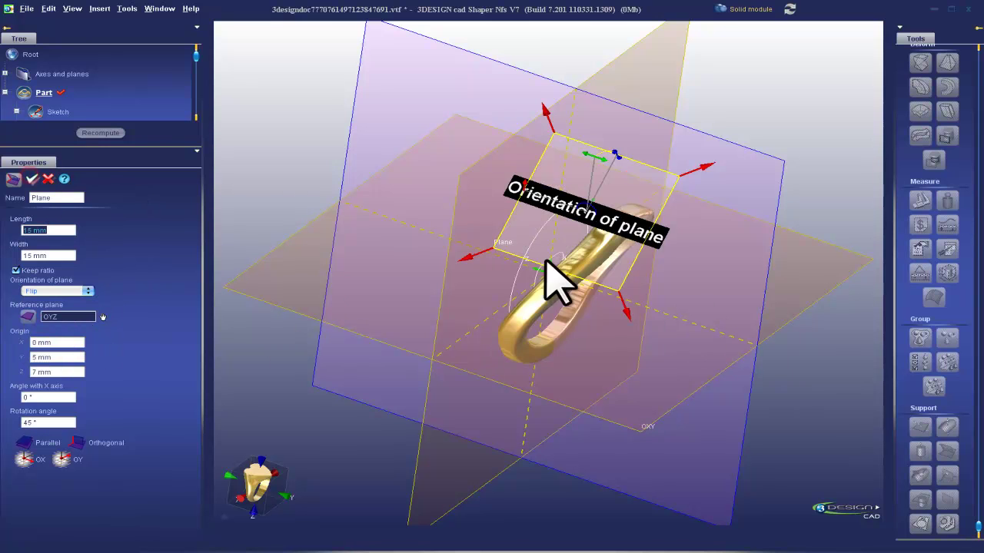
Step: Cut the ring band along the new 45° support plane with the Solid module's Cut and delete tool
left_click_drag(731, 318, 661, 315)
left_click(599, 225)
left_click_drag(727, 342, 643, 308)
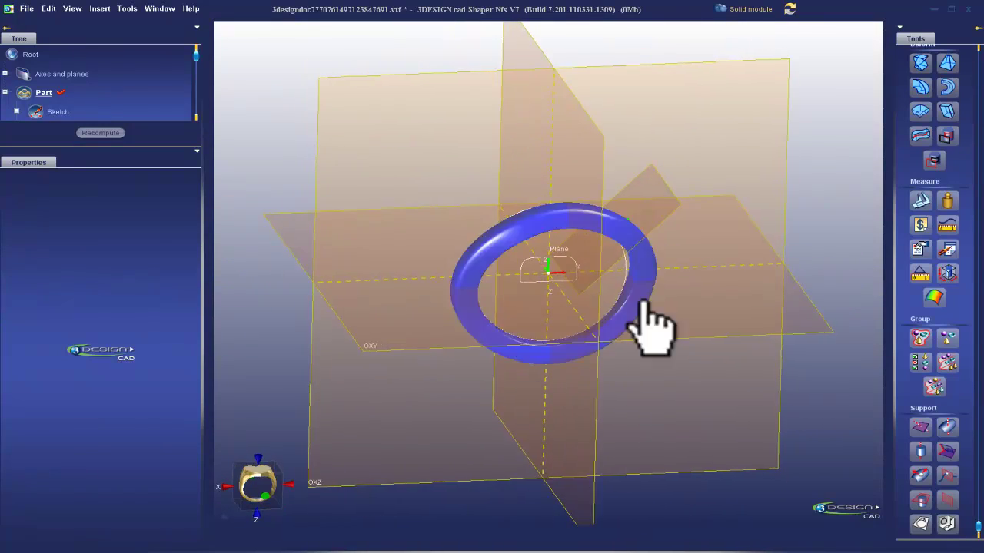
left_click(674, 206)
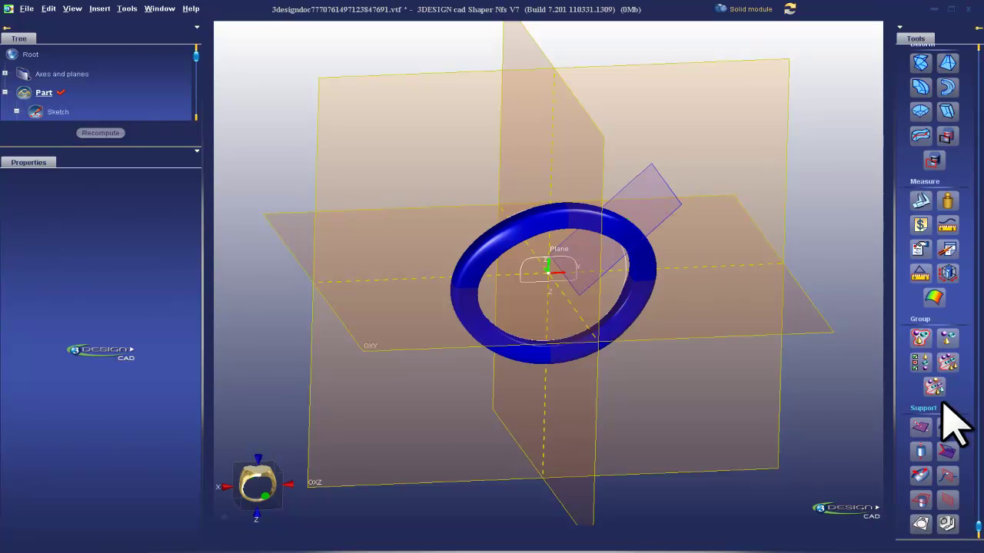
left_click(761, 7)
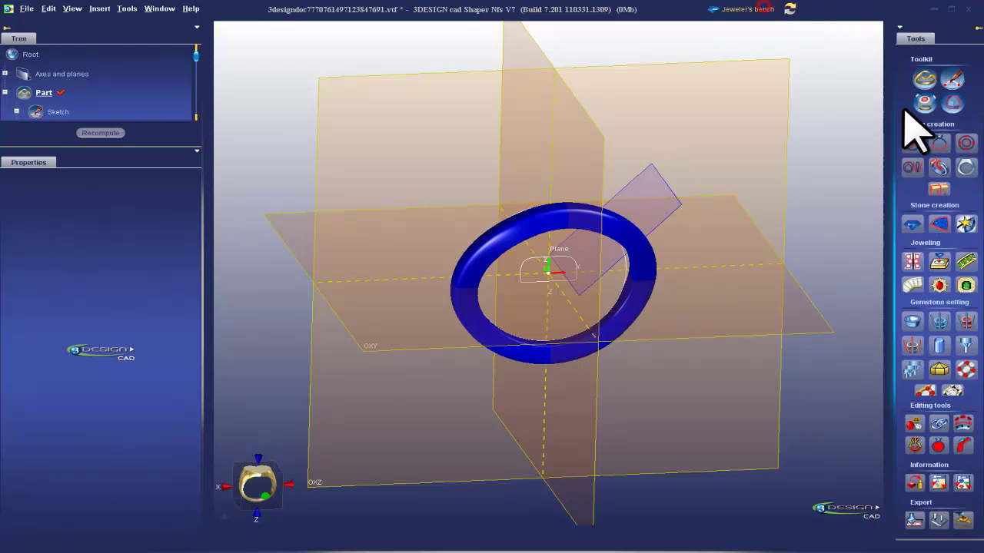
scroll(950, 415, "up", 2)
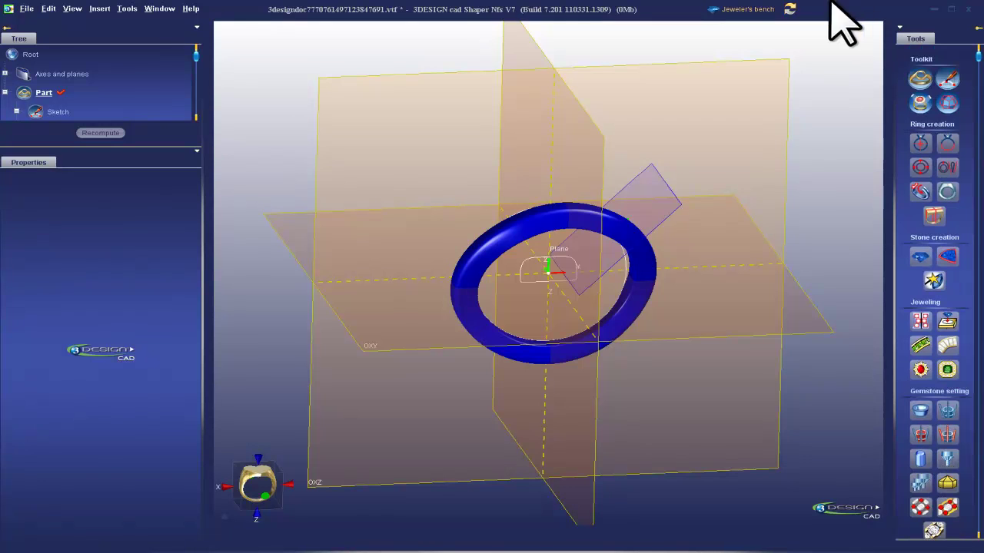
left_click(721, 11)
scroll(945, 439, "down", 4)
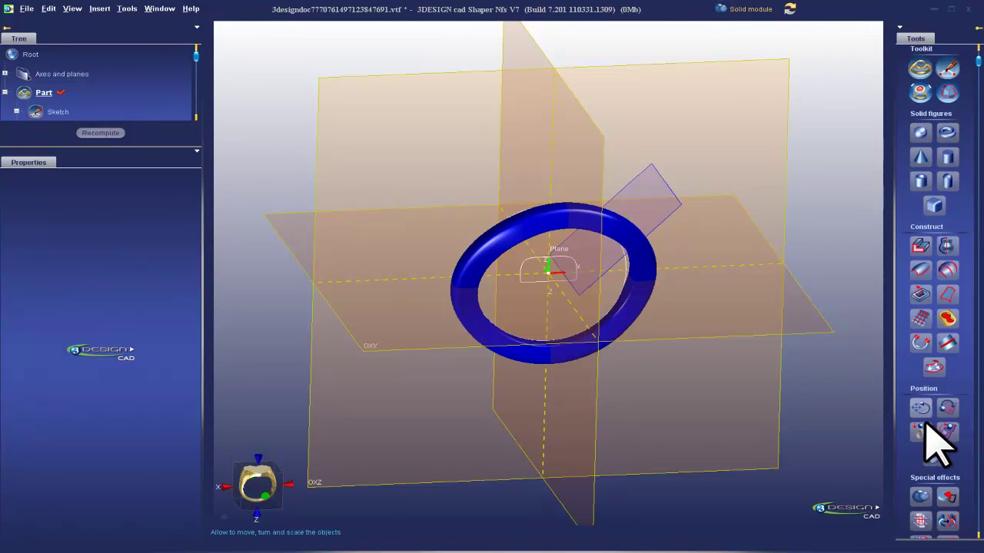
left_click(948, 436)
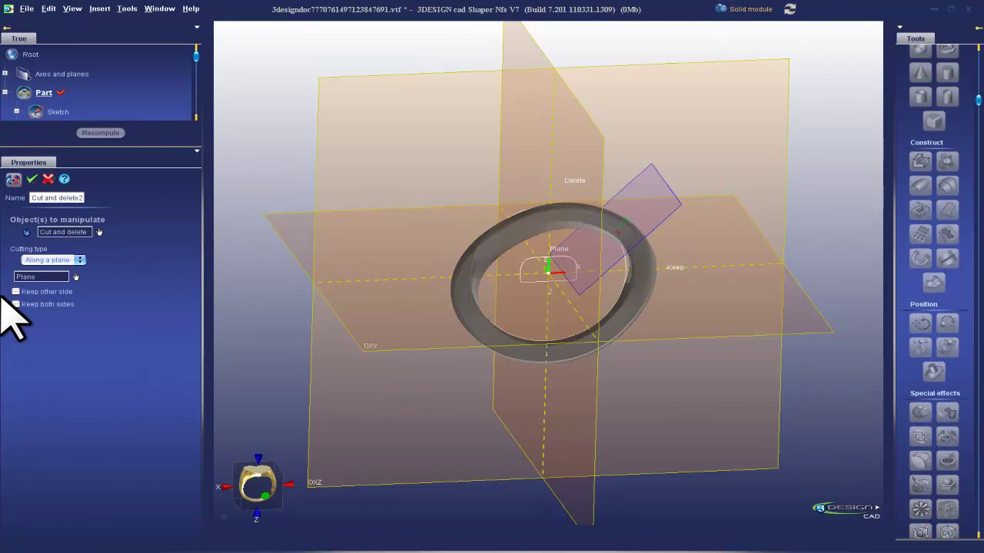
left_click_drag(890, 358, 859, 355)
right_click_drag(406, 381, 468, 377)
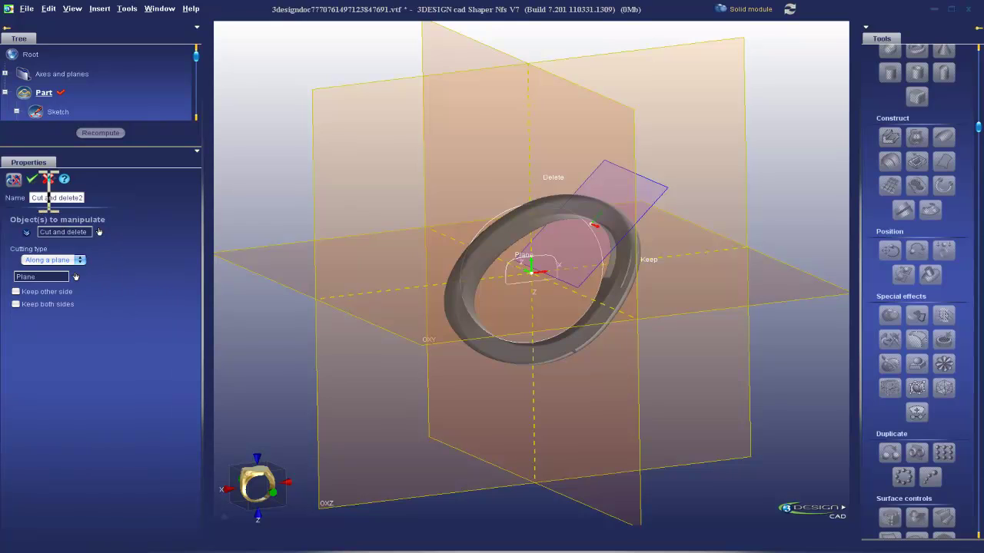
left_click(645, 153)
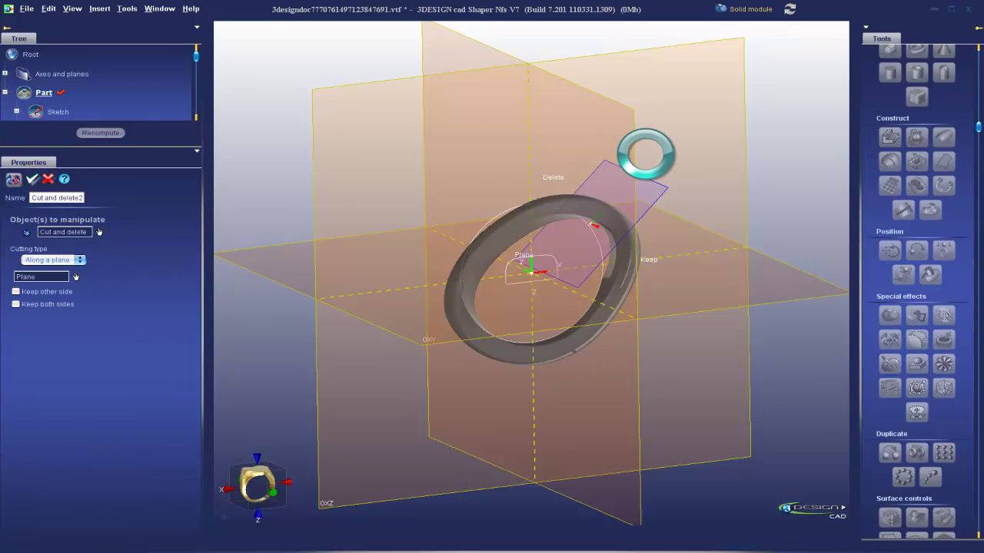
right_click_drag(684, 341, 633, 306)
Step: Cut the remaining band segment along the OYZ plane with Cut and delete, keeping the other side with the longer arc
left_click(638, 269)
left_click(612, 165)
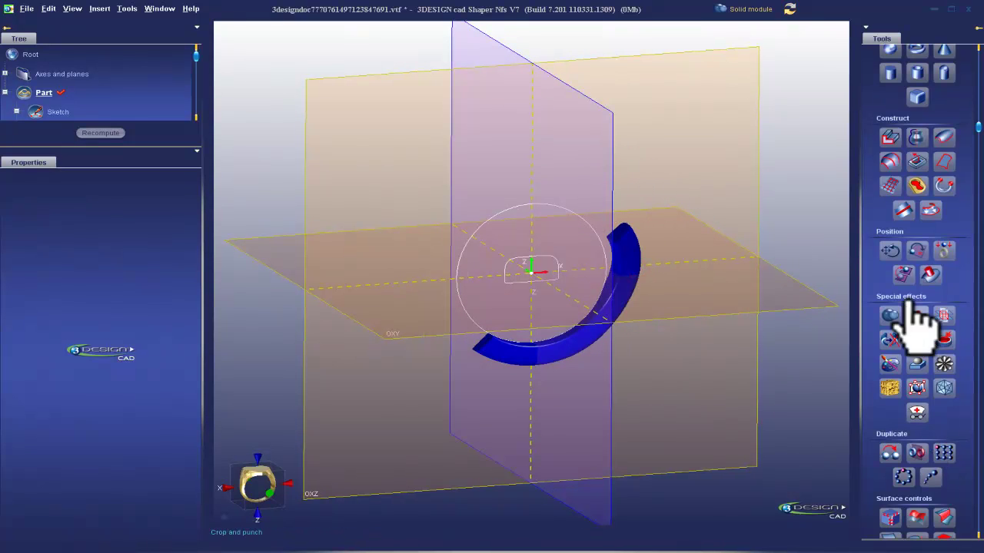
left_click(891, 338)
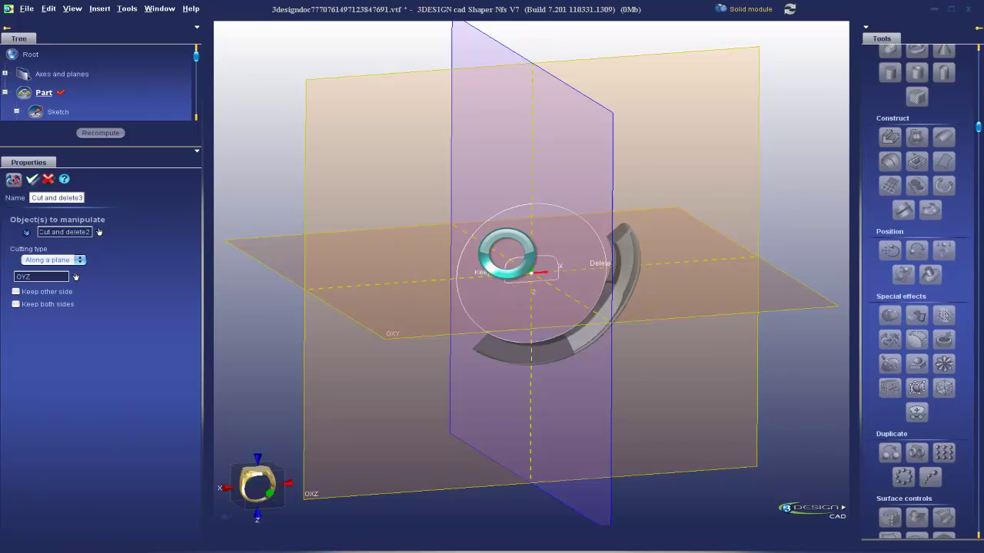
left_click(506, 253)
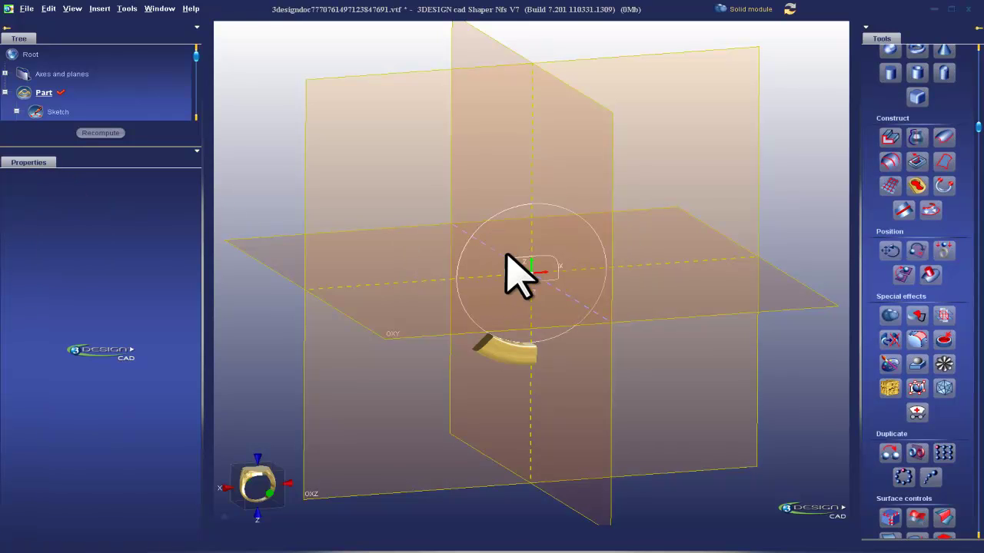
left_click(482, 348)
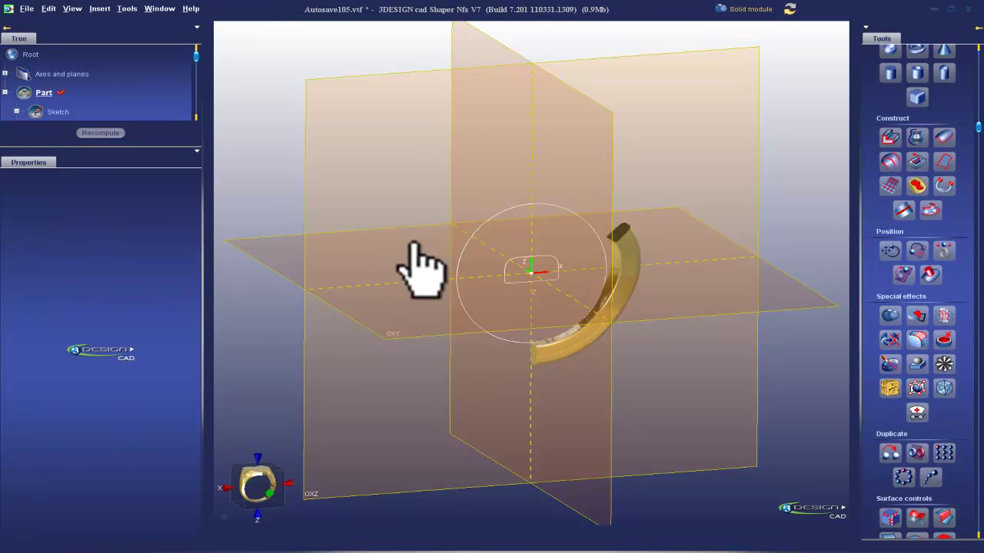
Step: Use Remove faces on the cut band to remove its D-shaped end face at OYZ and the adjoining flat side face
right_click_drag(428, 223, 706, 355)
scroll(705, 355, "up", 3)
middle_click_drag(683, 446, 684, 355)
scroll(684, 355, "up", 3)
left_click(545, 356)
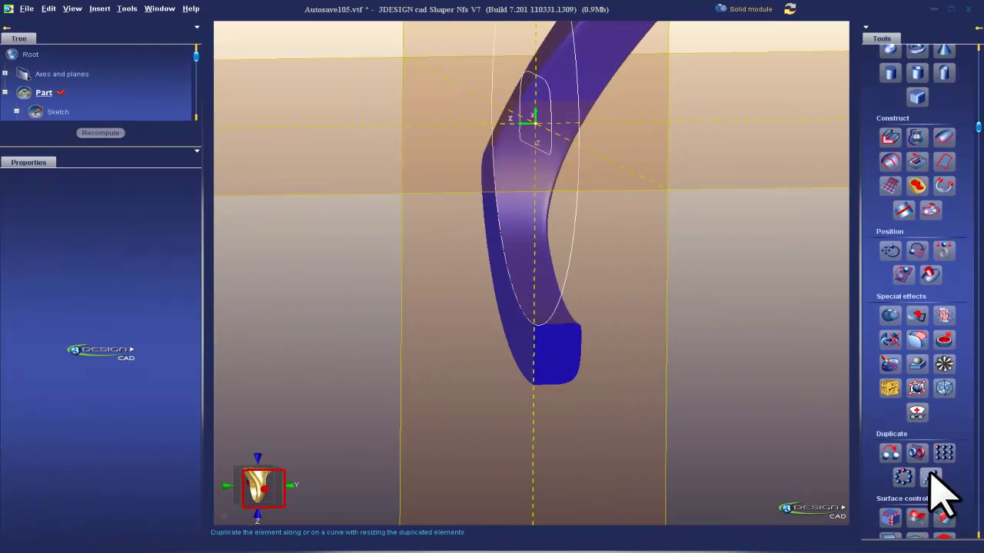
scroll(948, 492, "down", 2)
left_click(567, 355)
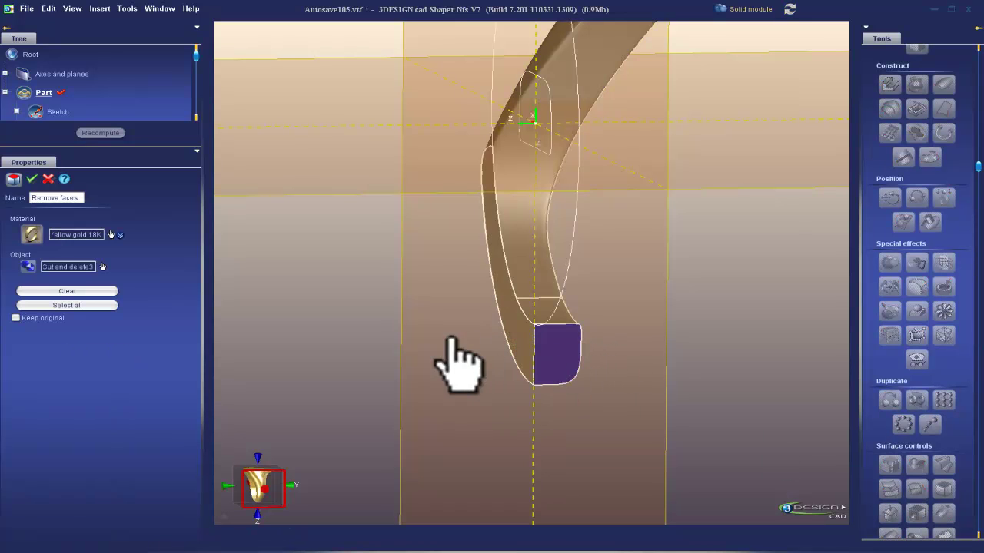
right_click_drag(452, 338, 492, 331)
left_click(488, 334)
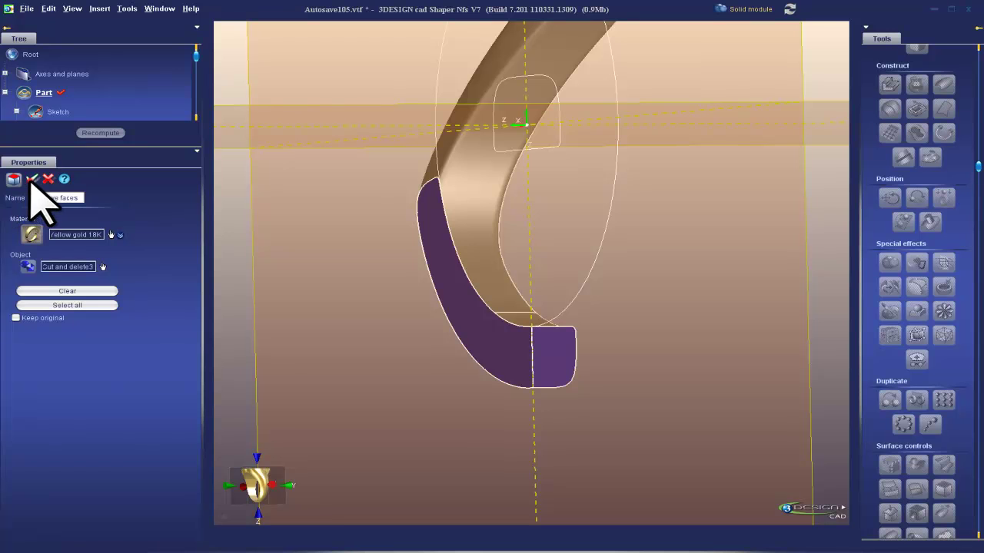
Step: Accept the removal of the two purple end faces and mirror the shank piece about the OYZ plane
key("Return")
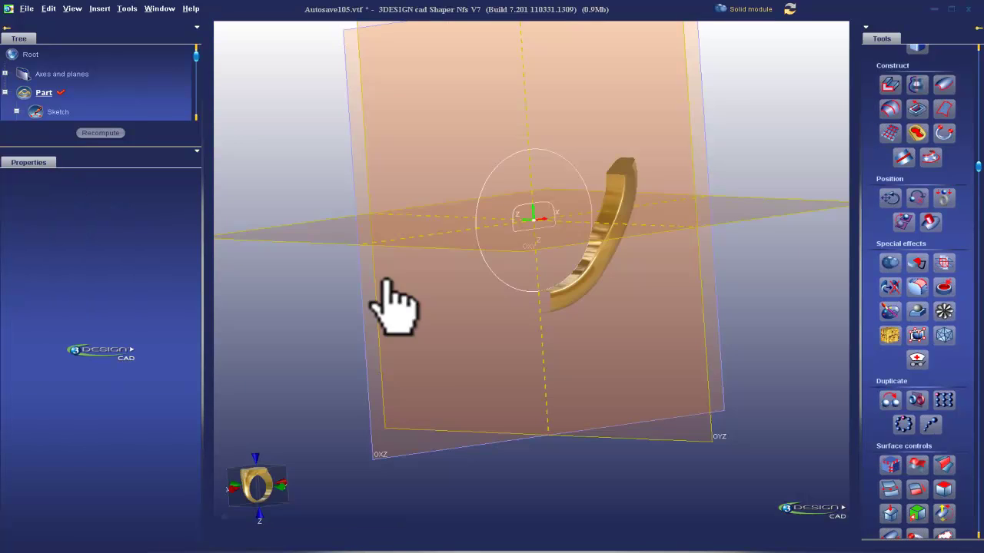
right_click_drag(657, 239, 691, 308)
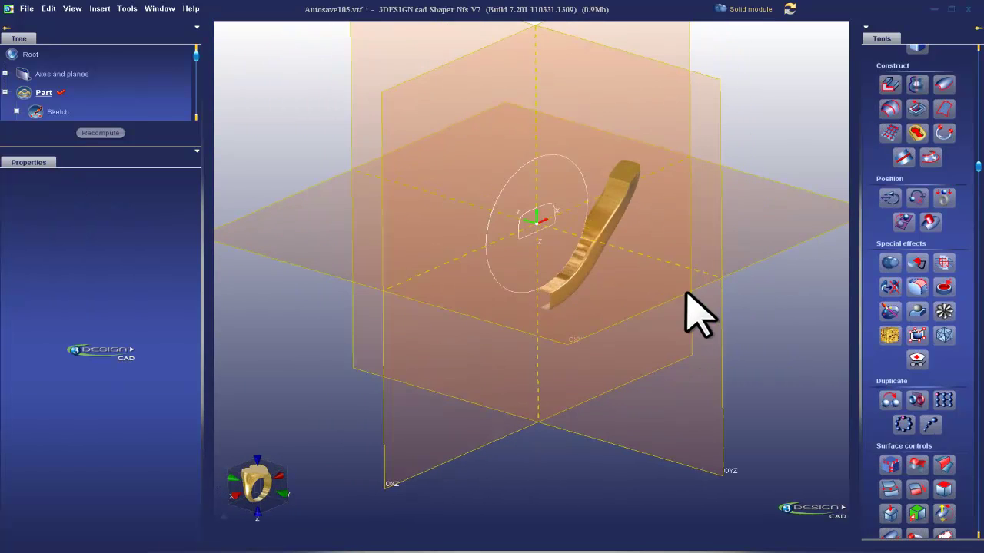
left_click(628, 192)
left_click(724, 224, "ctrl")
left_click(918, 399)
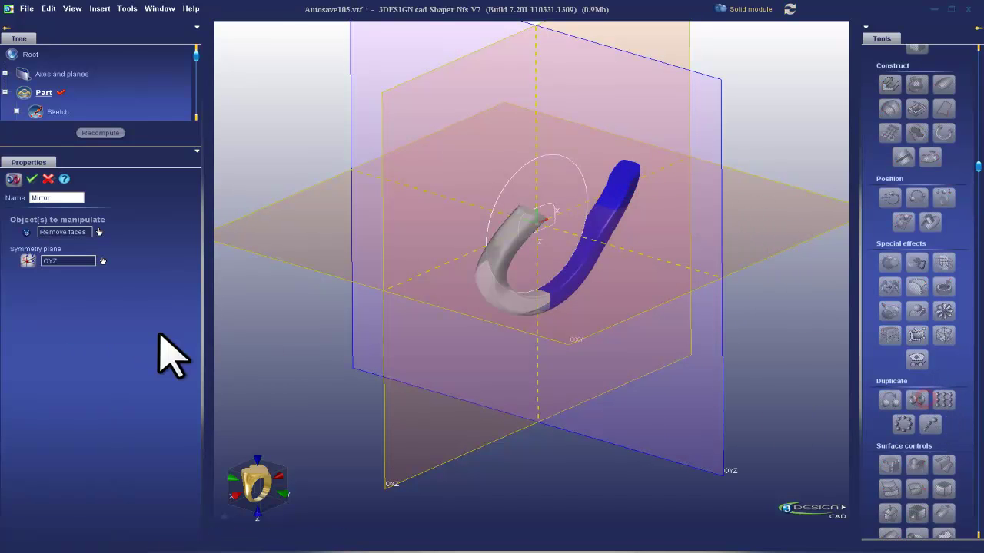
key("Return")
Step: Weld the shank piece and its mirrored copy into one object in yellow gold 18K
right_click_drag(408, 287, 481, 260)
left_click(496, 266)
left_click(614, 209, "ctrl")
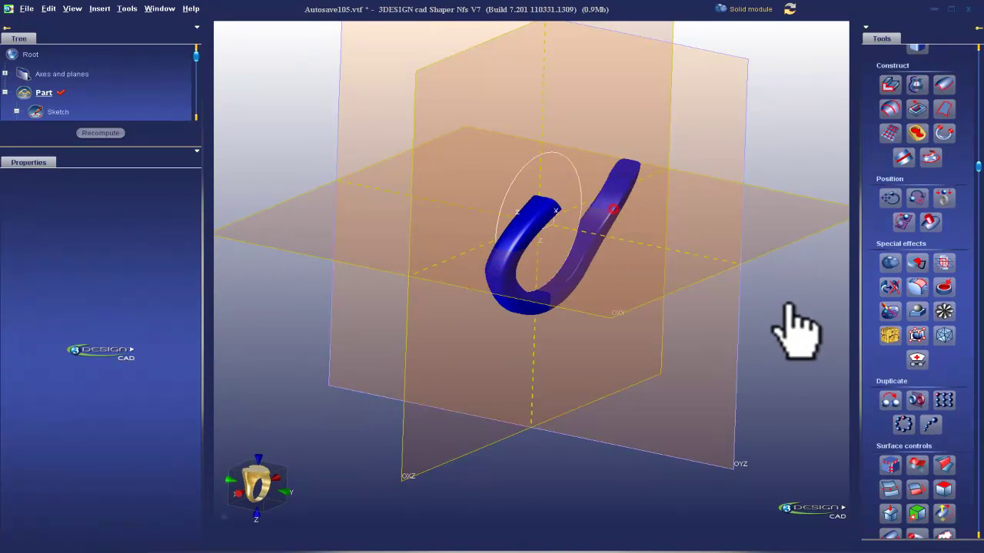
left_click(890, 465)
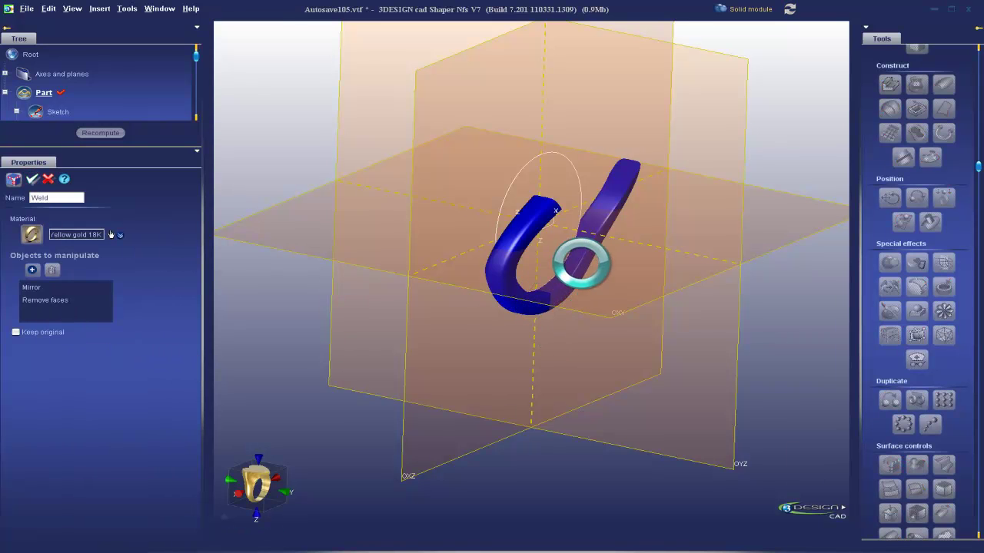
Step: Mirror the welded half of the shank about the OXZ plane
left_click(610, 223)
left_click(415, 157, "ctrl")
left_click(914, 399)
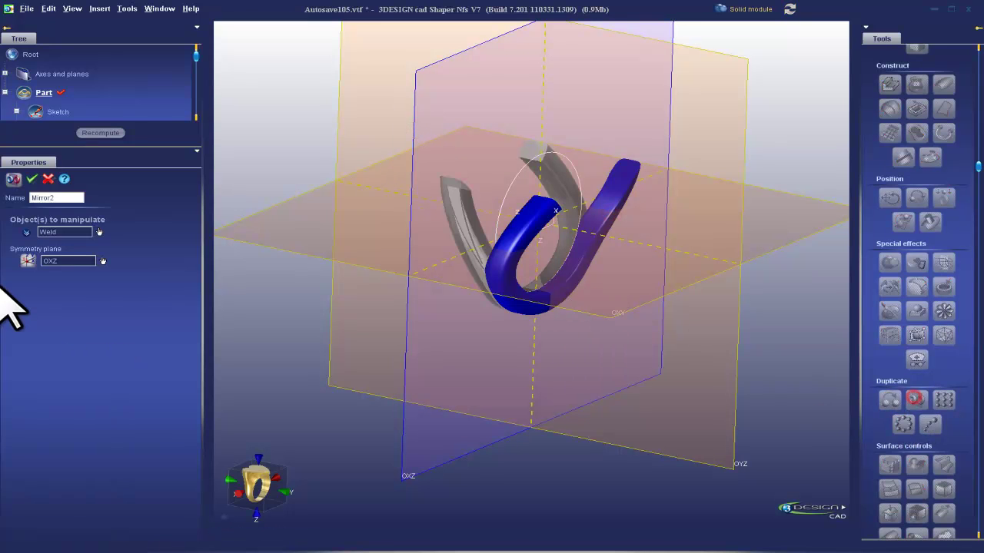
left_click(30, 175)
Step: Weld the two mirrored halves into one four-armed ring shank in yellow gold 18K, without keeping the originals
right_click_drag(435, 330, 570, 229)
left_click(576, 243)
left_click(492, 238)
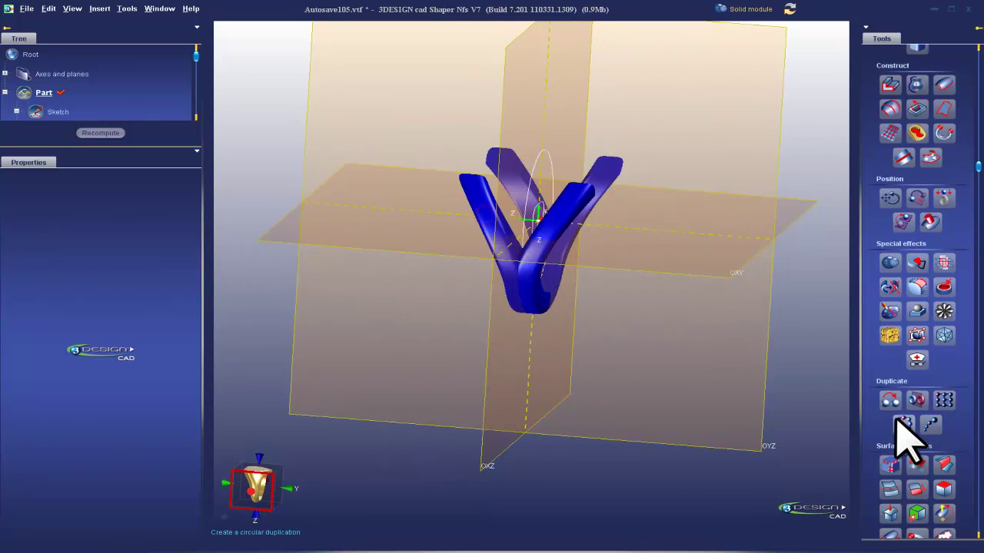
left_click(890, 465)
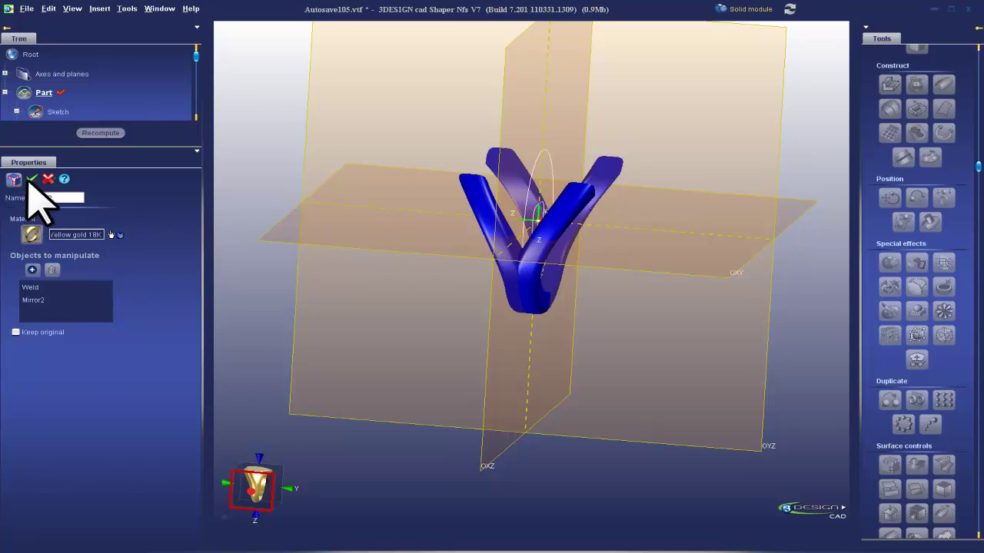
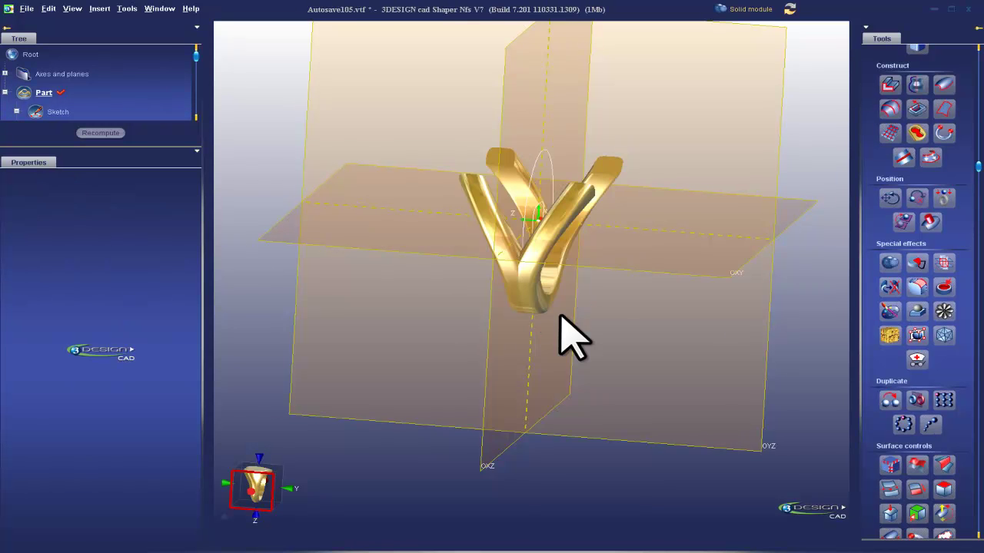
Step: Analyze the welded four-armed shank to examine its solid properties
left_click(528, 288)
right_click_drag(716, 286, 642, 309)
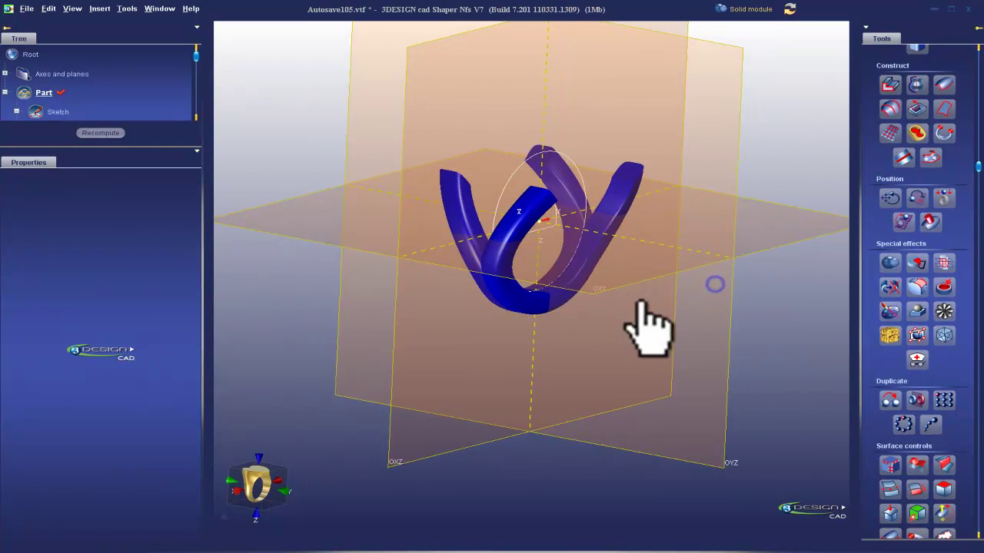
left_click(917, 359)
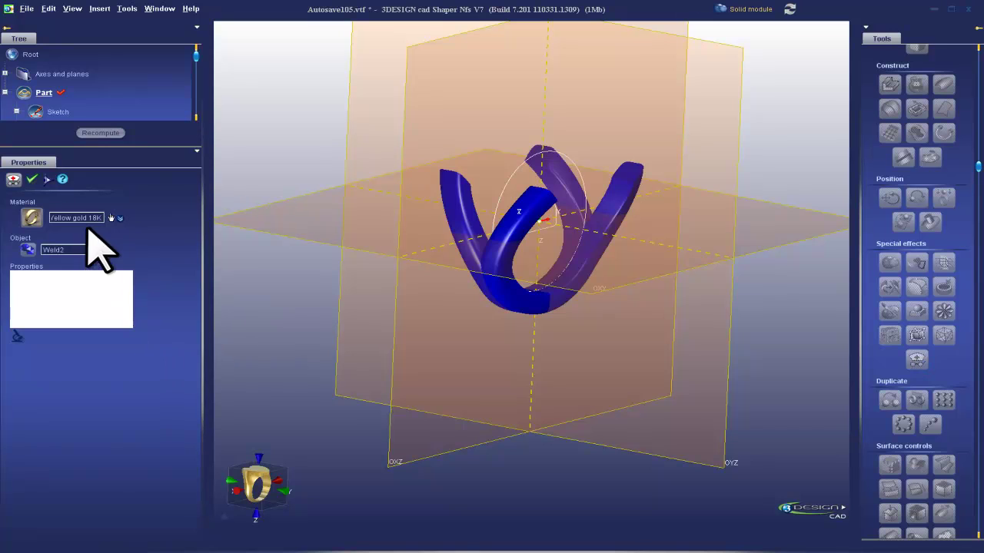
left_click(46, 179)
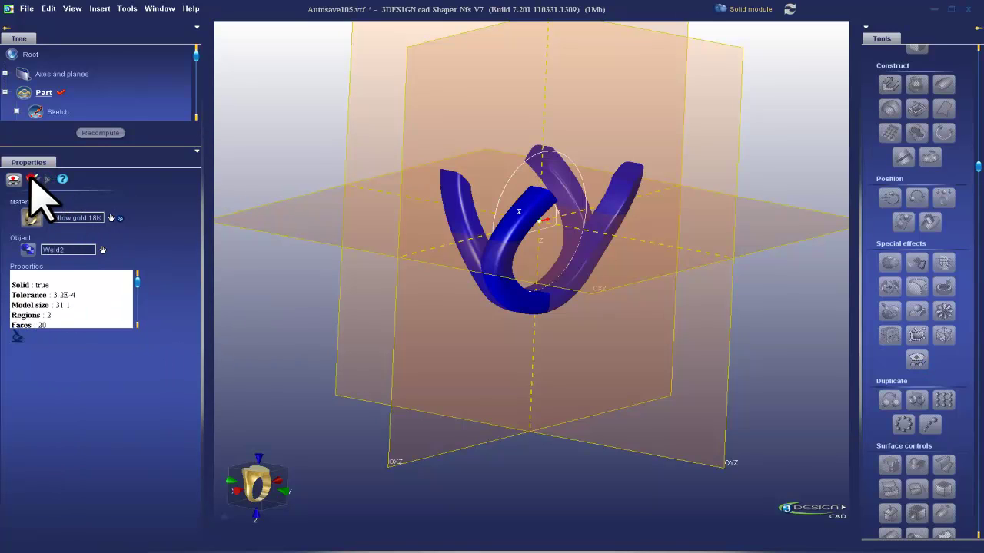
Step: Hide the axes and planes and the sketch so only the shank is displayed
right_click(61, 73)
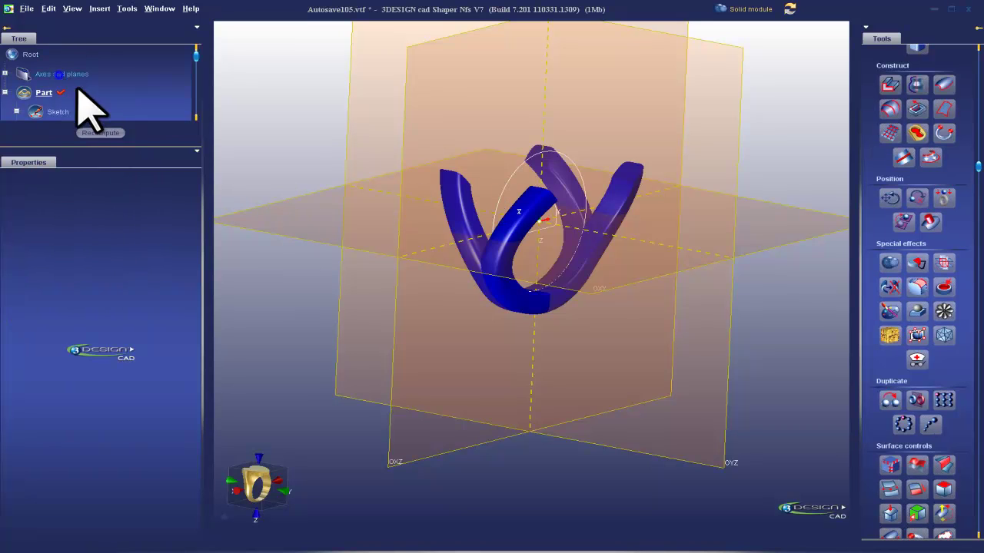
left_click(98, 103)
right_click(36, 110)
left_click(70, 139)
mouse_move(705, 279)
right_mouse_down()
mouse_move(457, 309)
mouse_move(531, 335)
right_mouse_up()
scroll(538, 362, "up", 3)
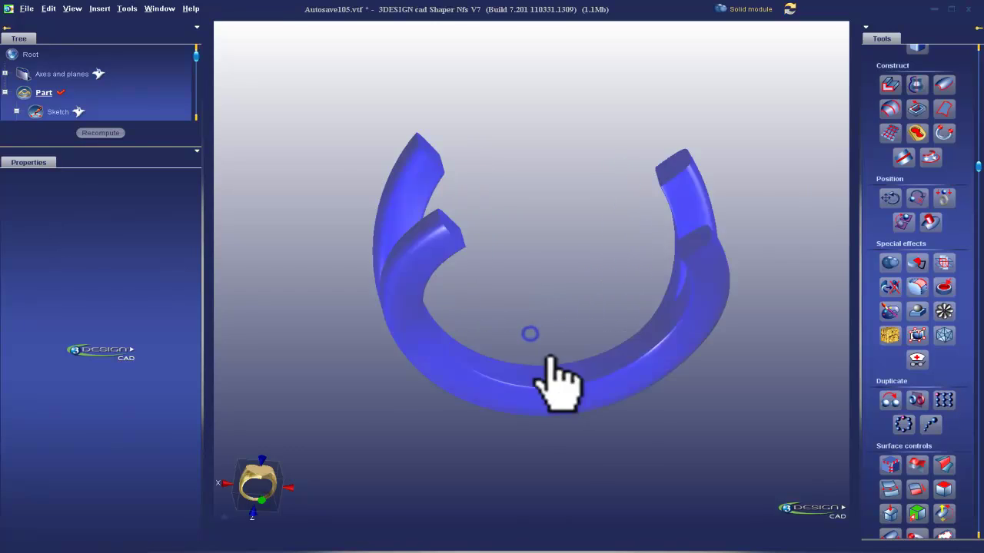
Step: Show the sketch's finger circle again and enlarge the tree area
scroll(62, 108, "down", 1)
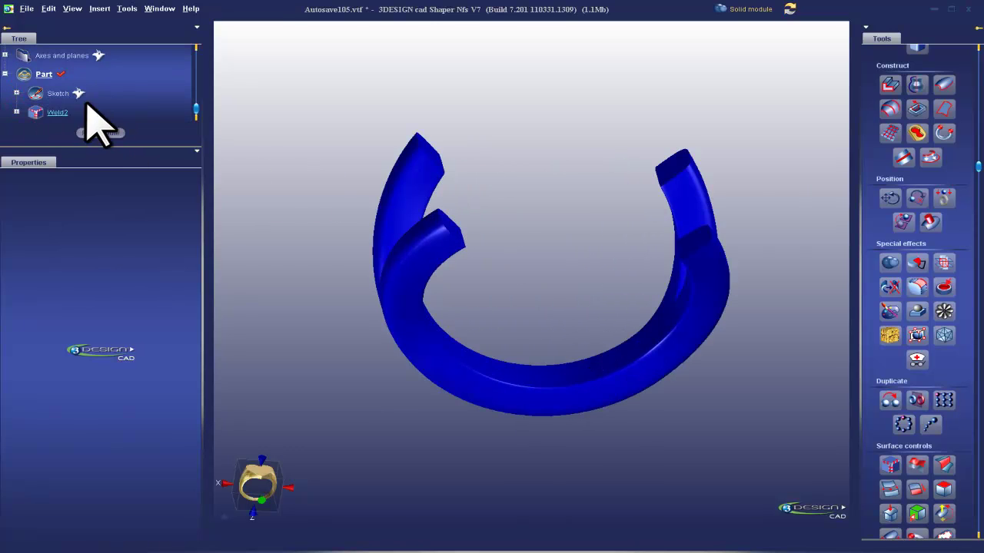
scroll(23, 96, "down", 2)
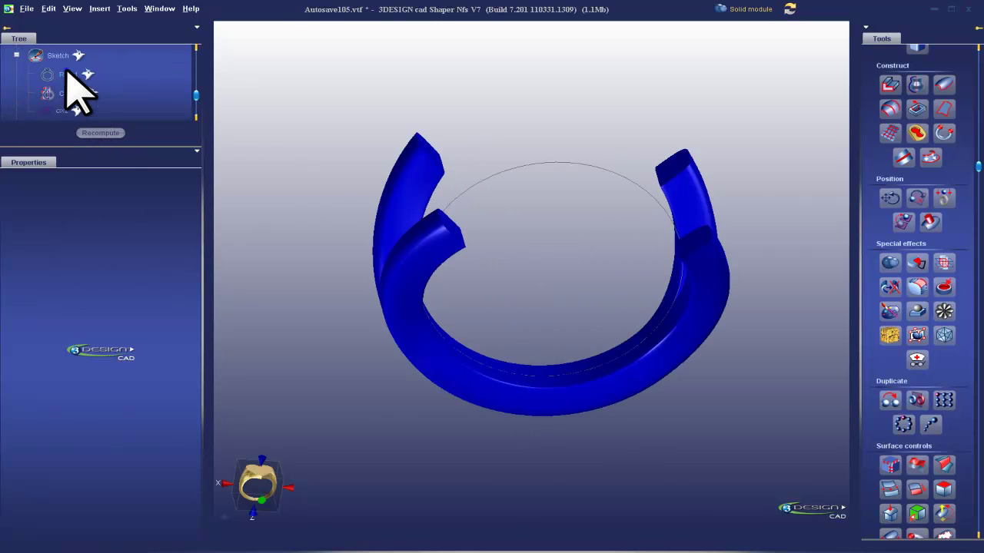
right_click(66, 74)
left_click(102, 111)
scroll(19, 70, "up", 3)
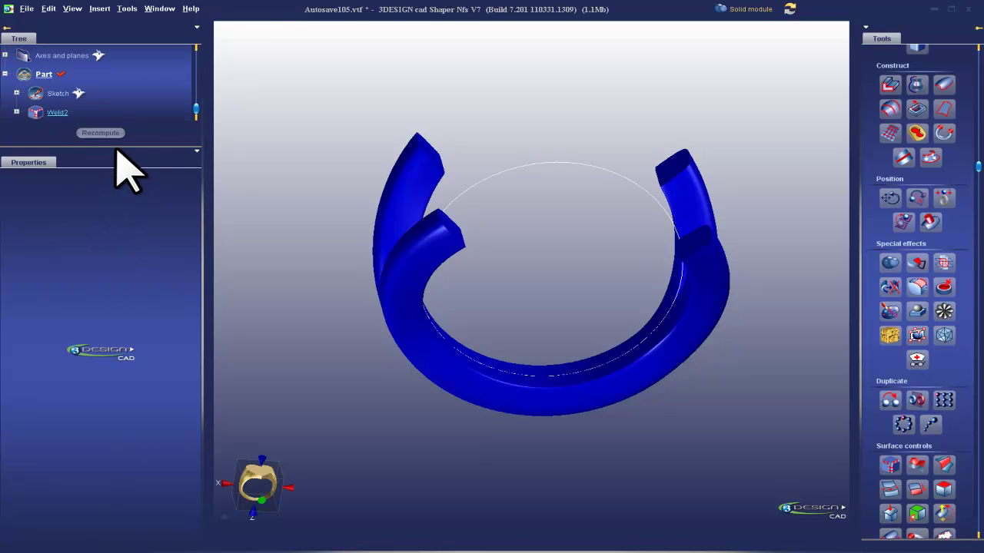
left_click_drag(116, 146, 116, 325)
Step: Extract the outline of one arm's end face on the welded shank as curves
middle_click_drag(476, 374, 630, 369)
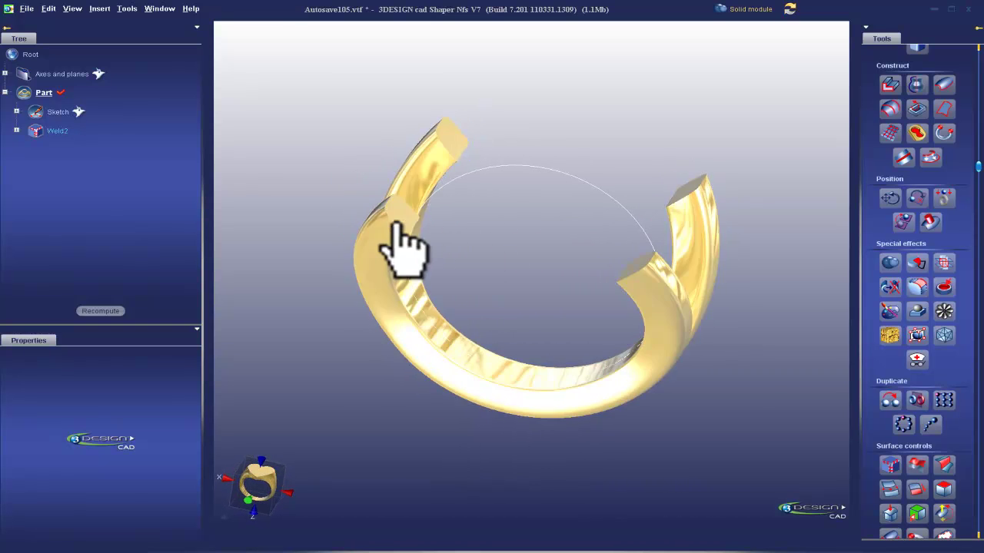
scroll(911, 438, "down", 5)
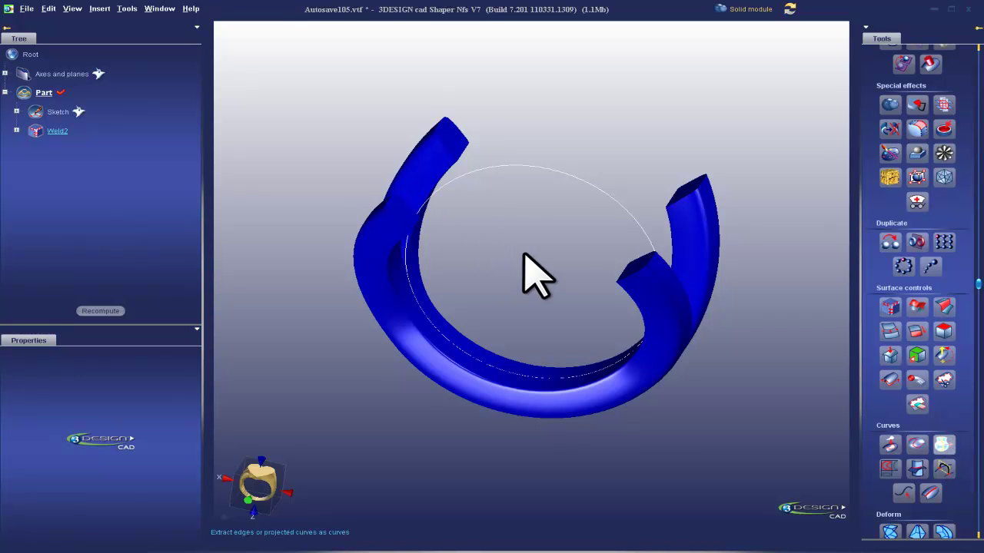
left_click(943, 444)
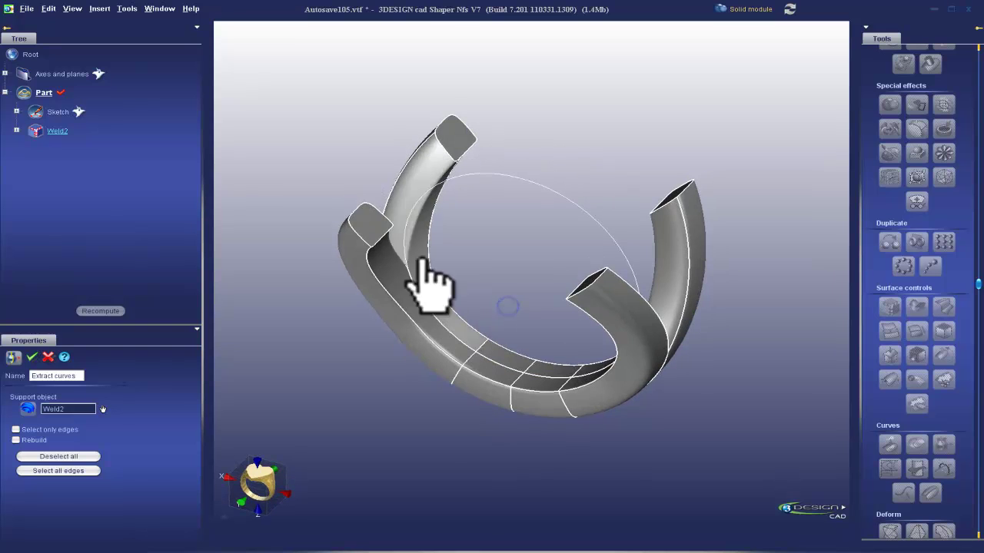
left_click(368, 220)
right_click_drag(354, 299, 542, 330)
left_click(31, 356)
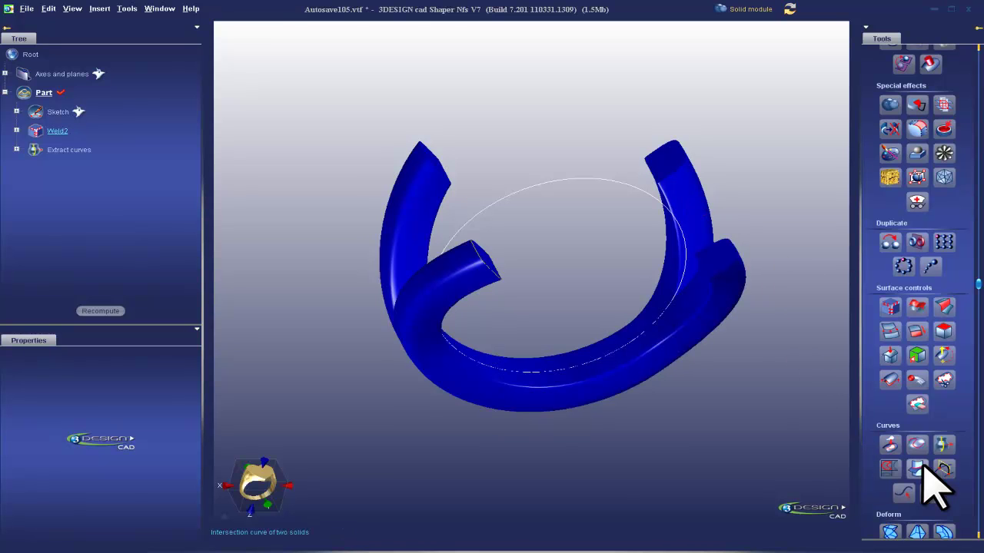
Step: Extract the end-face outline of the diagonally opposite arm as curves and show the first extracted outline again
left_click(944, 444)
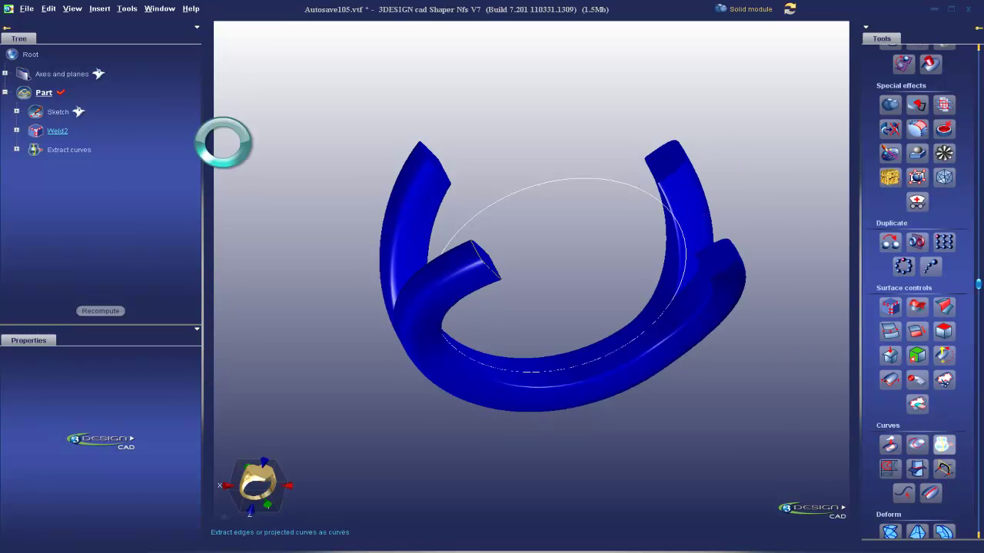
left_click(700, 144)
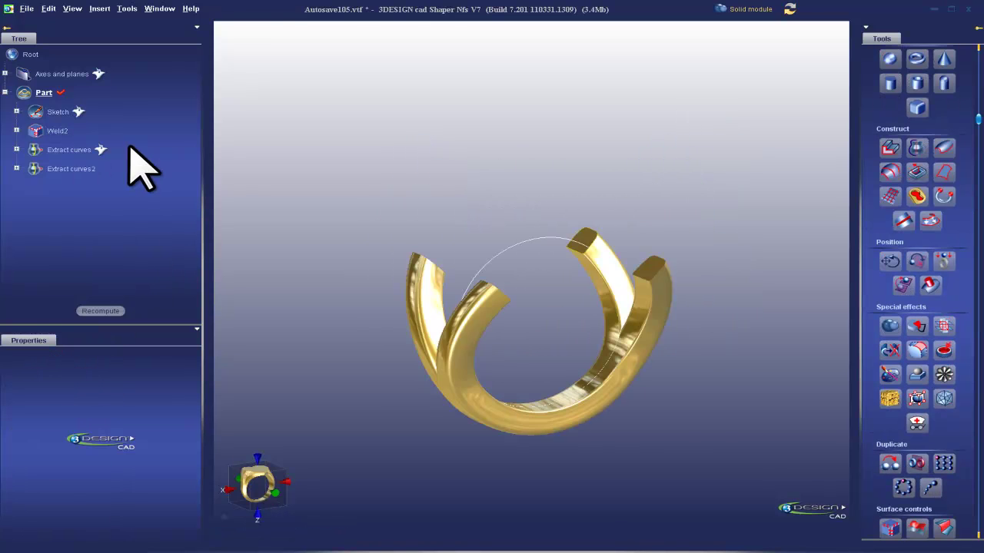
right_click(84, 150)
left_click(112, 188)
Step: Hide the welded shank, leaving the finger circle and both extracted end outlines displayed
right_click_drag(417, 231, 344, 321)
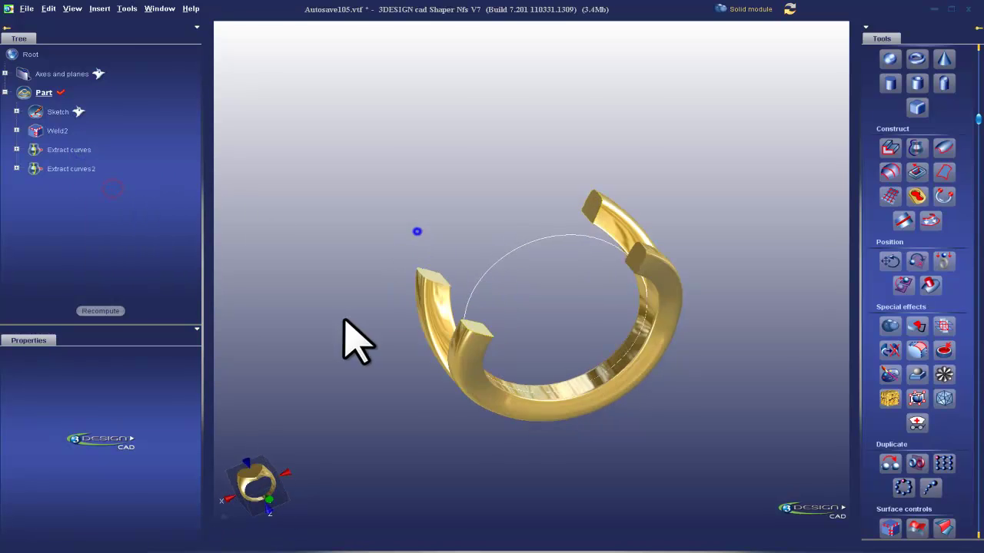
right_click_drag(668, 339, 471, 340)
left_click(428, 319)
right_click(428, 319)
left_click(467, 348)
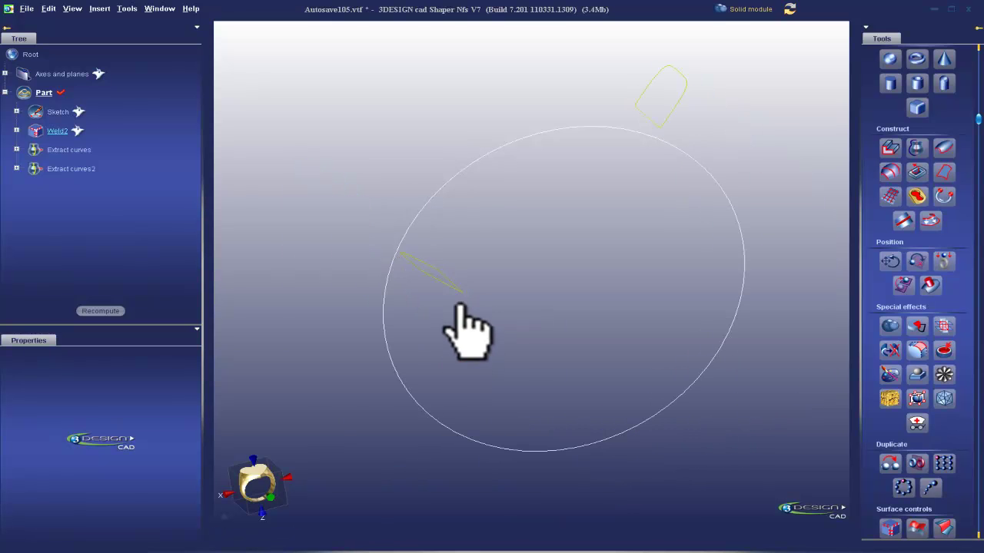
Step: Use Modify curves with Change origin on the first extracted outline to place its origin near its lower outer corner
mouse_move(478, 347)
right_mouse_down()
mouse_move(531, 287)
mouse_move(612, 286)
mouse_move(520, 351)
mouse_move(566, 351)
mouse_move(533, 395)
mouse_move(803, 290)
right_mouse_up()
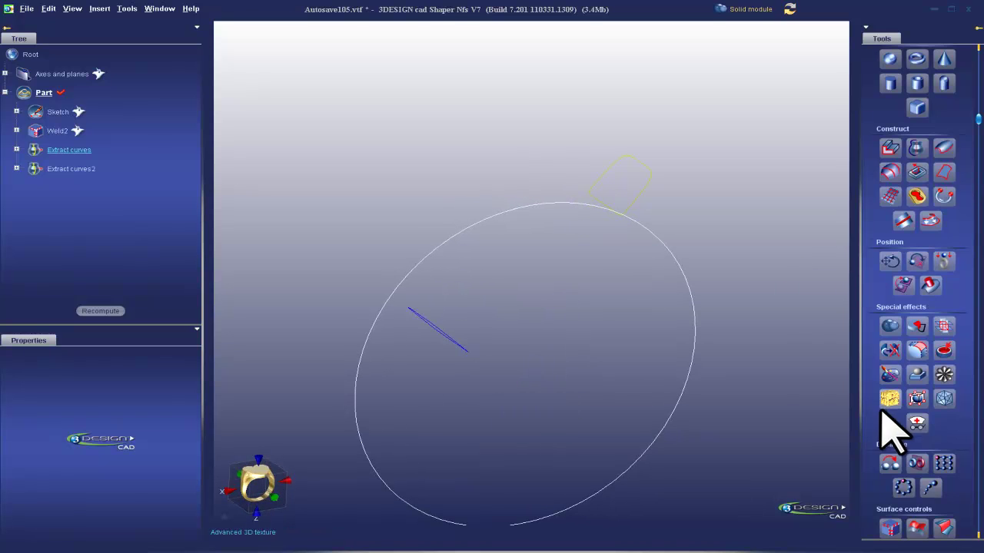
scroll(889, 428, "down", 6)
scroll(955, 472, "down", 1)
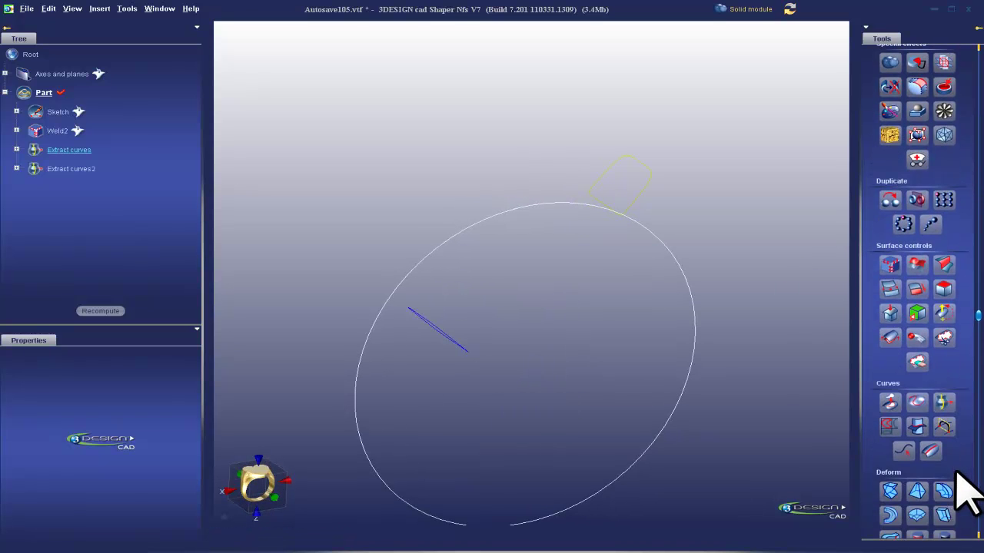
left_click(908, 452)
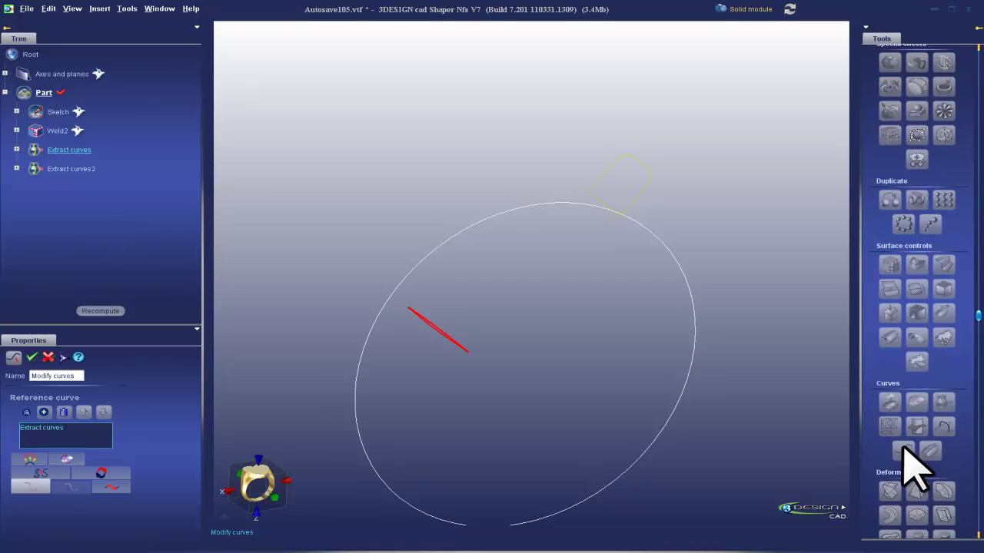
left_click(102, 473)
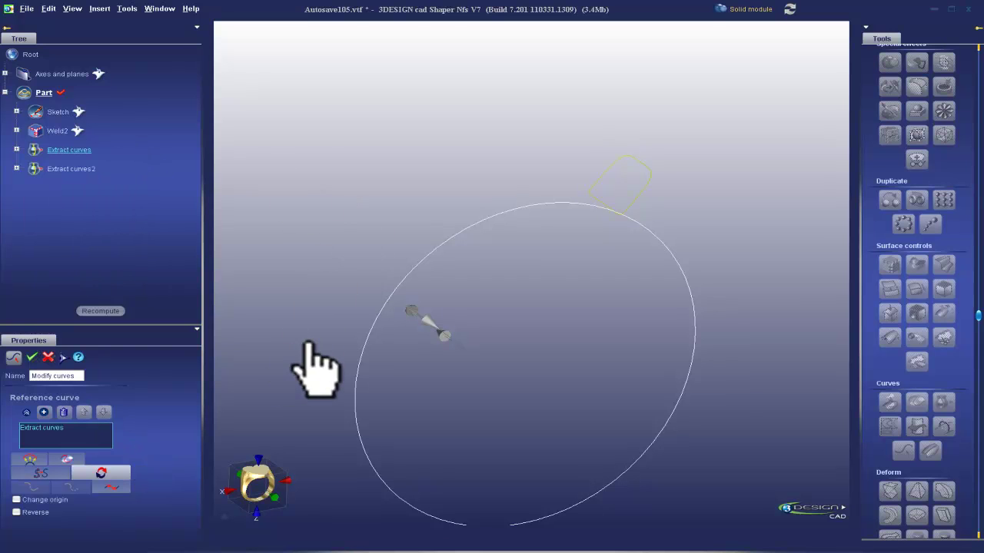
right_click_drag(567, 309, 338, 326)
right_click_drag(409, 303, 571, 327)
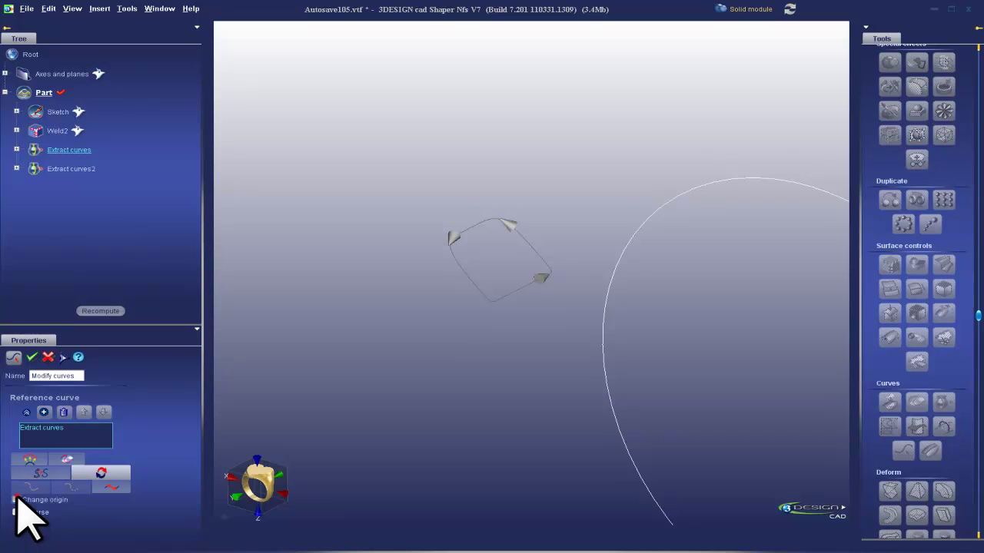
right_click_drag(500, 318, 829, 346)
right_click_drag(654, 355, 630, 293)
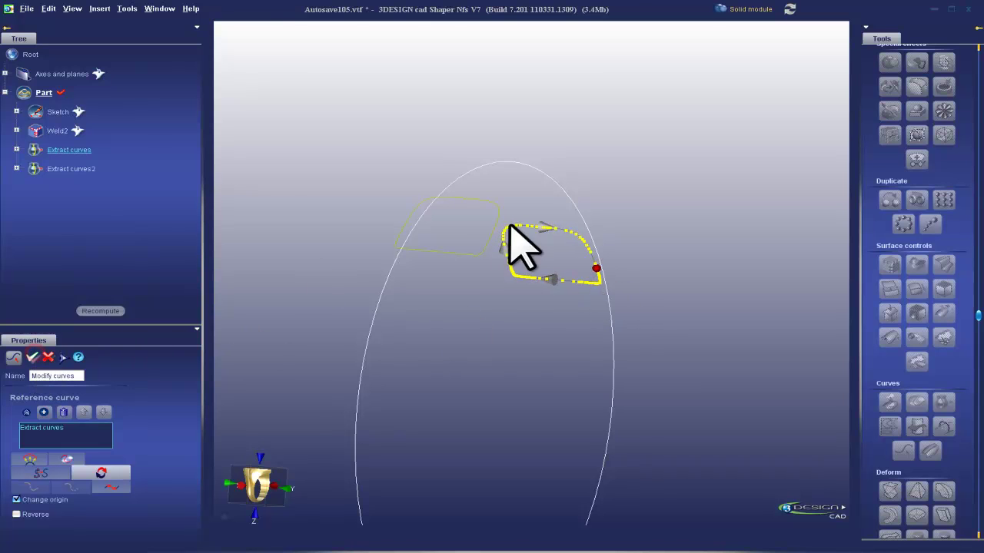
Step: Use Modify curves with Change origin on the second extracted outline to move its origin near its lower corner
right_click(492, 278)
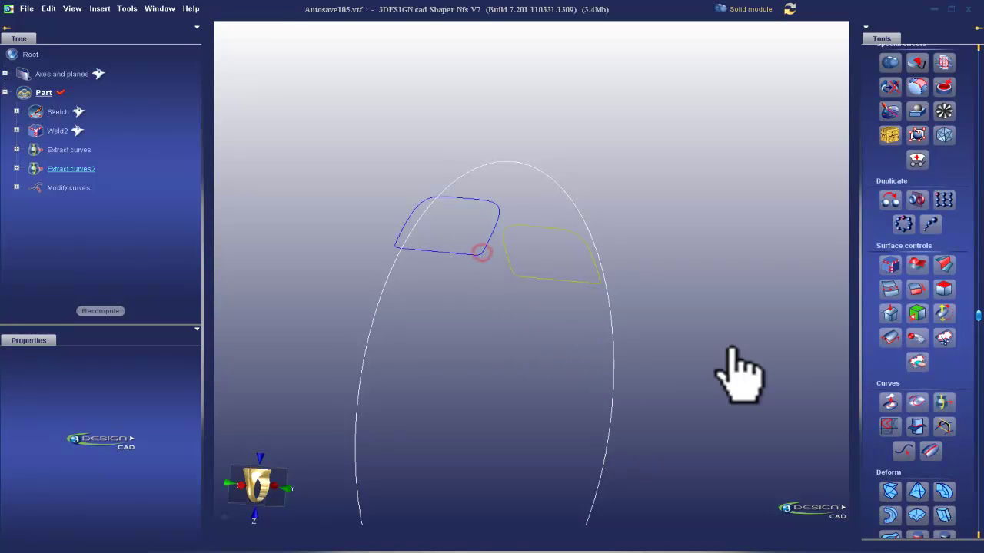
left_click(911, 453)
right_click_drag(461, 340, 520, 374)
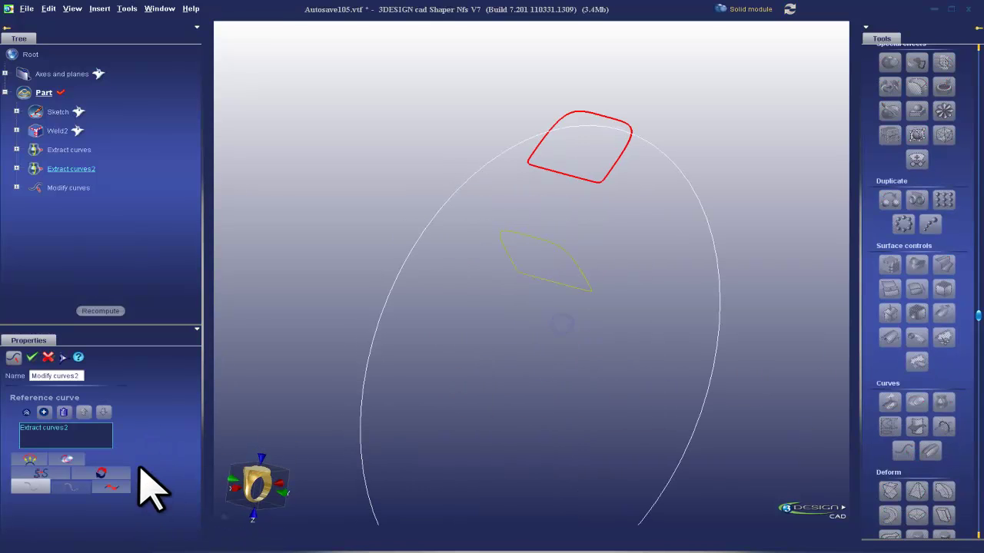
left_click(101, 473)
left_click(17, 500)
left_click_drag(630, 126, 611, 170)
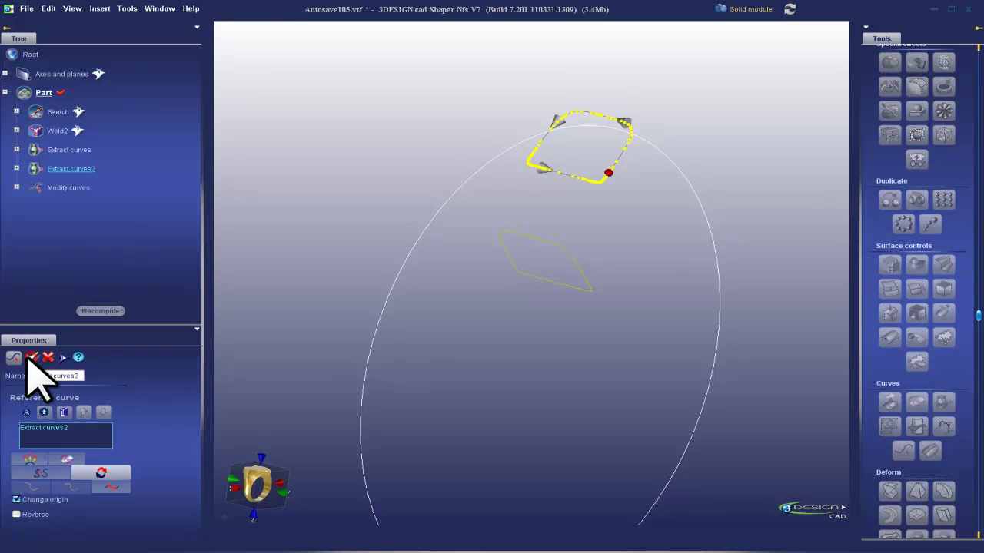
Step: Delete both original extracted curve items from the tree, keeping the two modified outlines
right_click(76, 150)
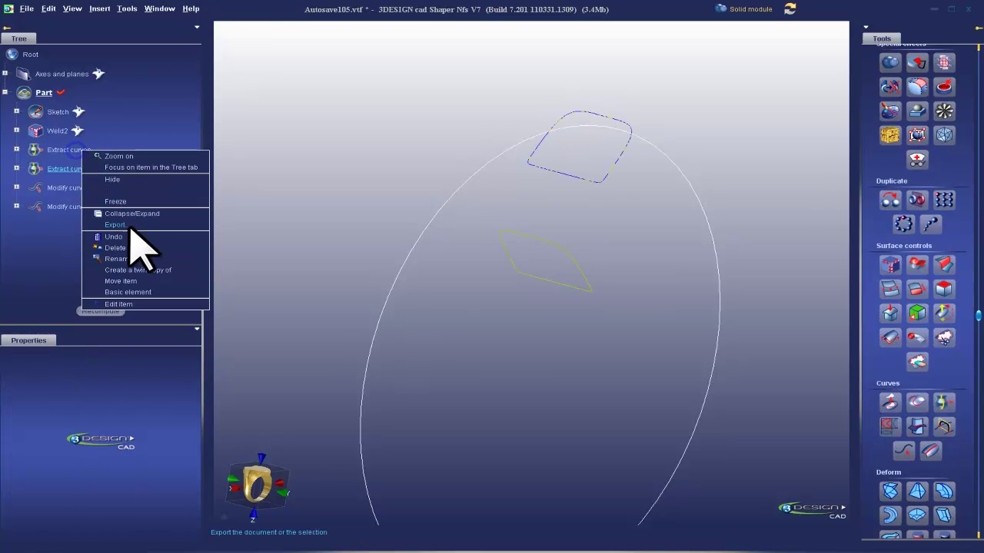
left_click(130, 250)
right_click(78, 150)
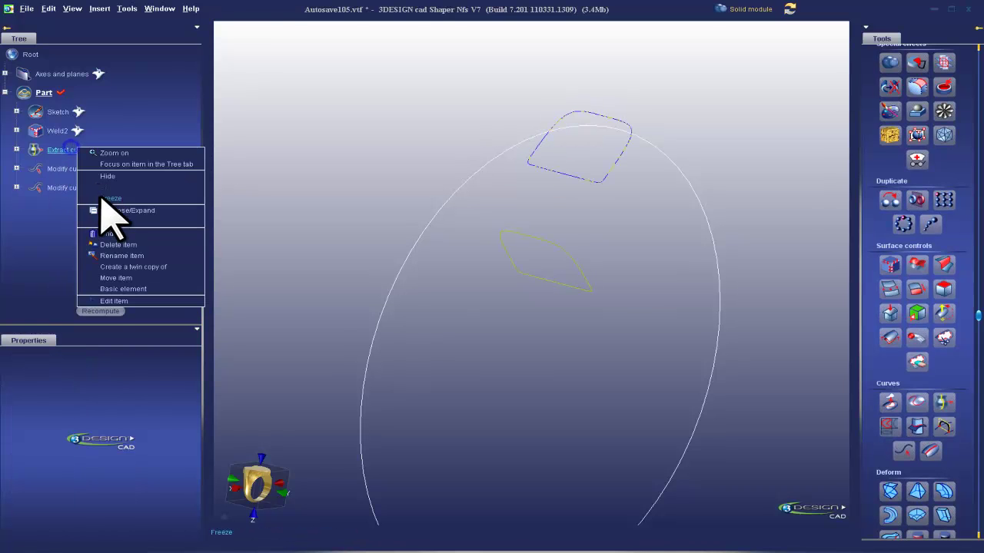
left_click(116, 244)
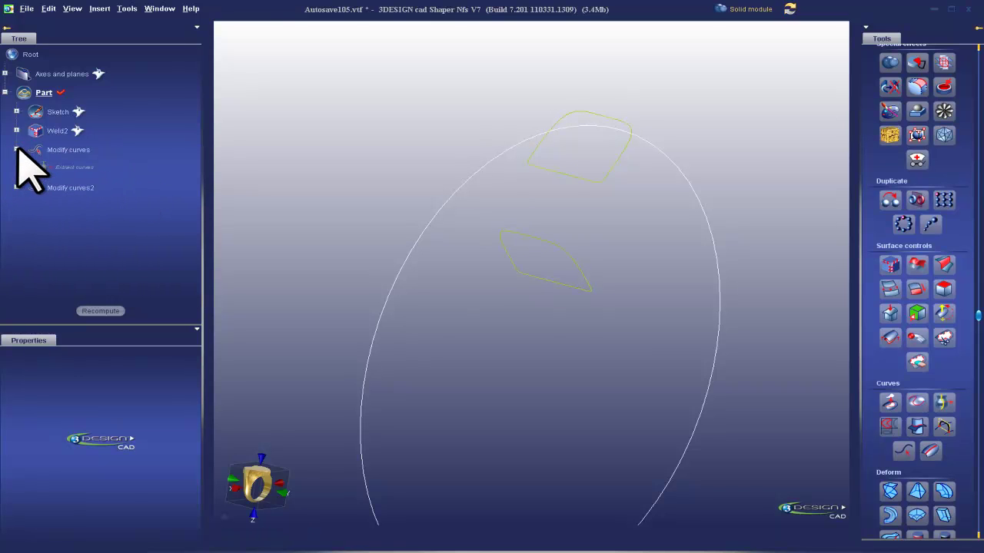
Step: Select the two modified end outlines and start a Loft with them as its slices
scroll(558, 215, "down", 3)
middle_click_drag(599, 320, 629, 308)
scroll(728, 276, "down", 3)
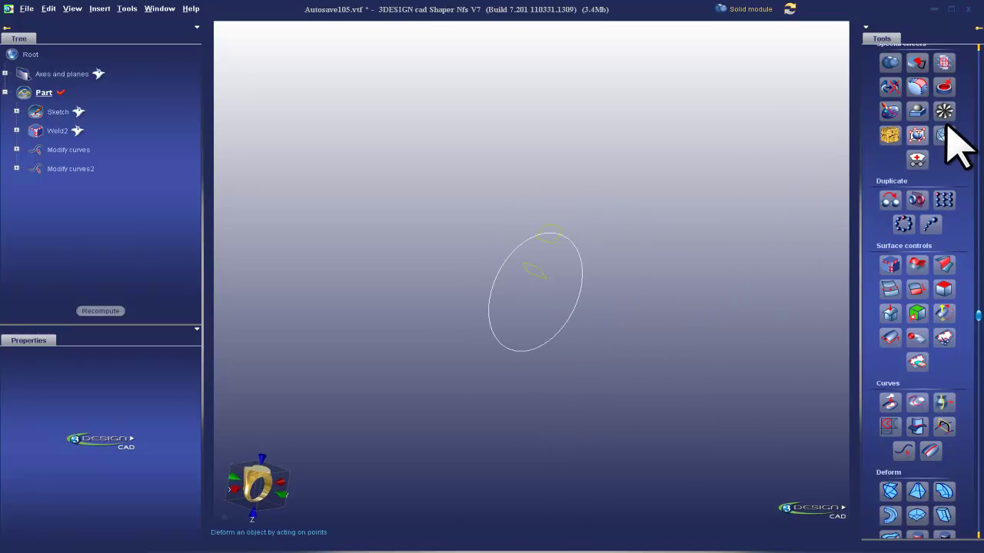
scroll(928, 202, "down", 1)
scroll(930, 203, "up", 5)
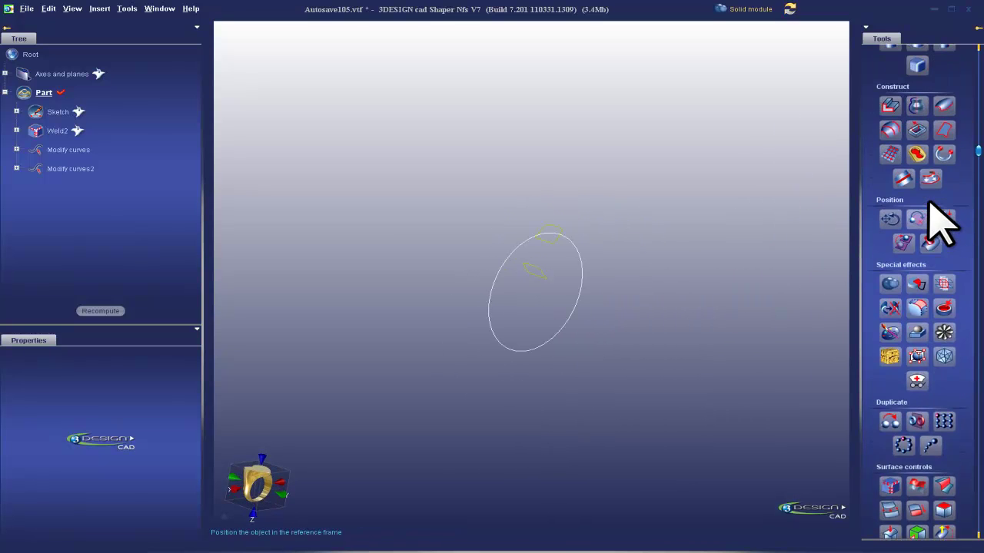
scroll(922, 240, "up", 1)
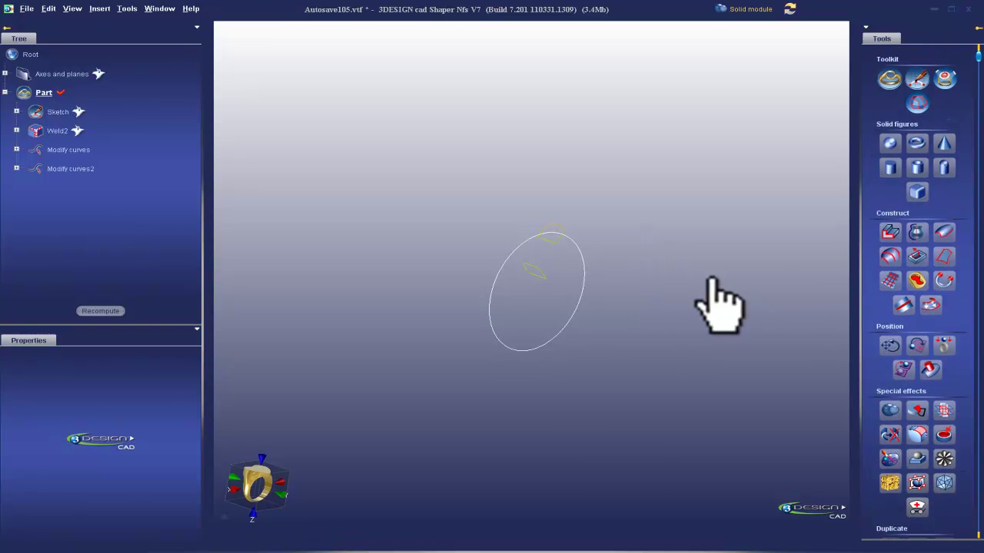
right_click_drag(685, 235, 650, 272)
scroll(645, 287, "up", 2)
right_click_drag(577, 330, 503, 335)
left_click(511, 315)
left_click(558, 259)
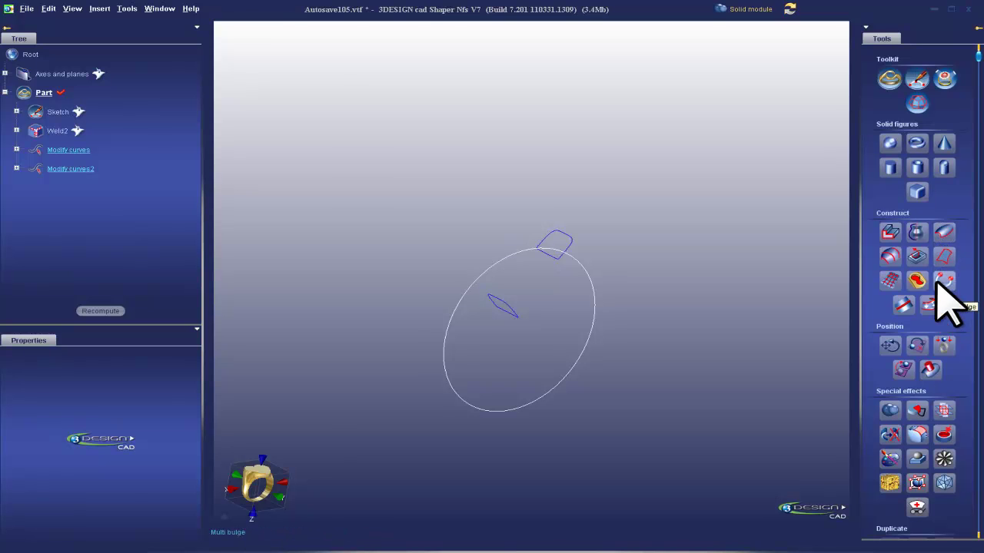
left_click(890, 254)
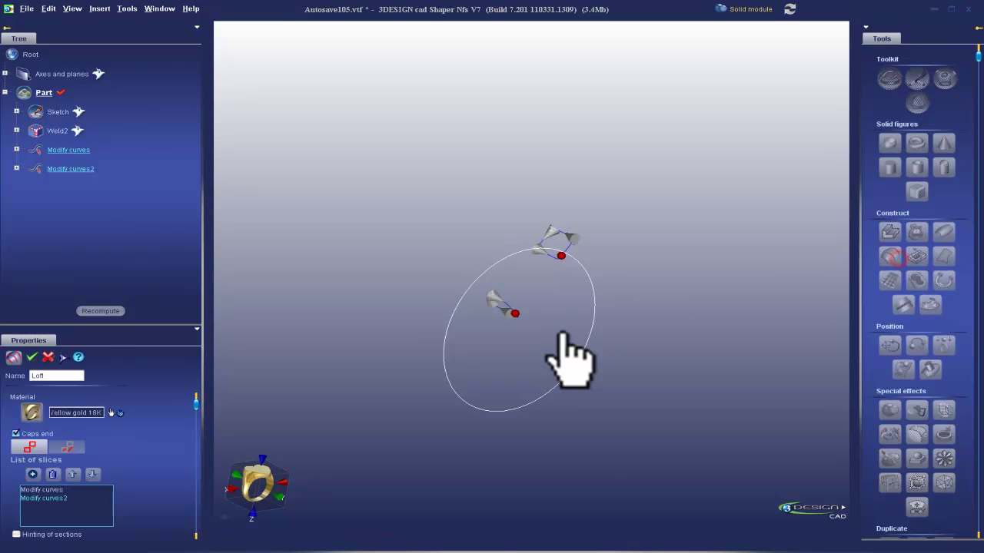
Step: Move the loft starting points of both end outlines onto their matching lower corners
middle_click_drag(580, 329, 570, 401)
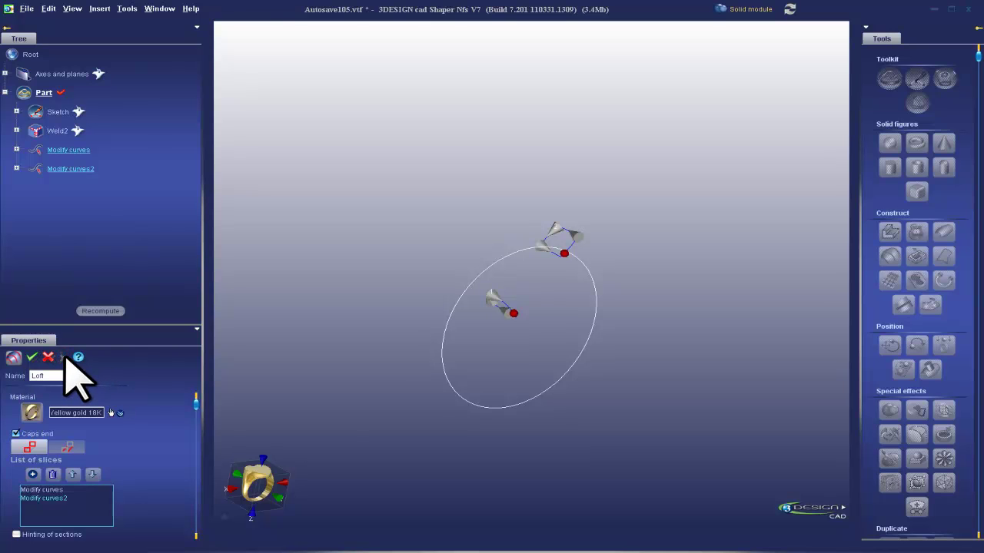
scroll(501, 377, "up", 3)
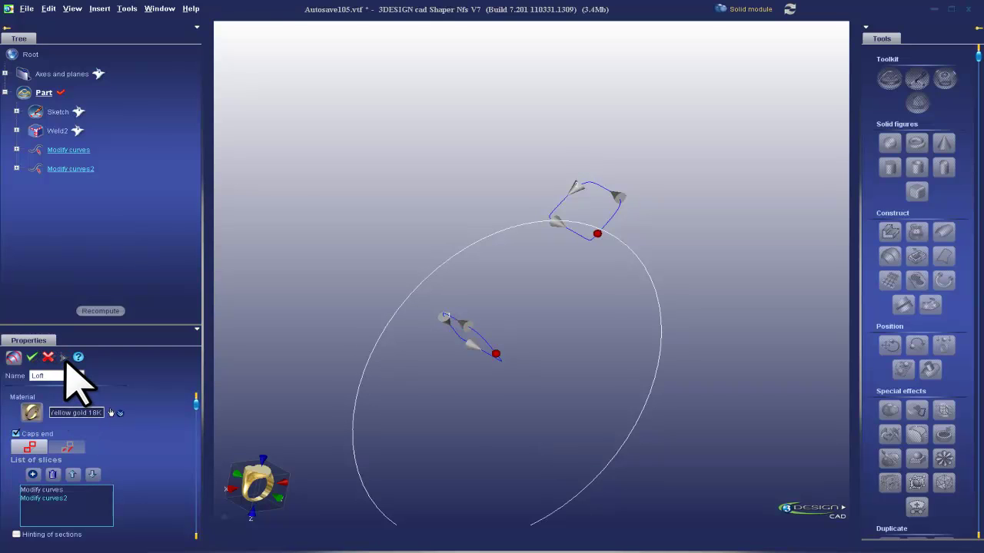
middle_click_drag(448, 390, 461, 358)
scroll(463, 363, "up", 3)
right_click_drag(467, 377, 515, 349)
mouse_move(513, 348)
middle_mouse_down()
mouse_move(527, 325)
mouse_move(487, 346)
mouse_move(501, 346)
middle_mouse_up()
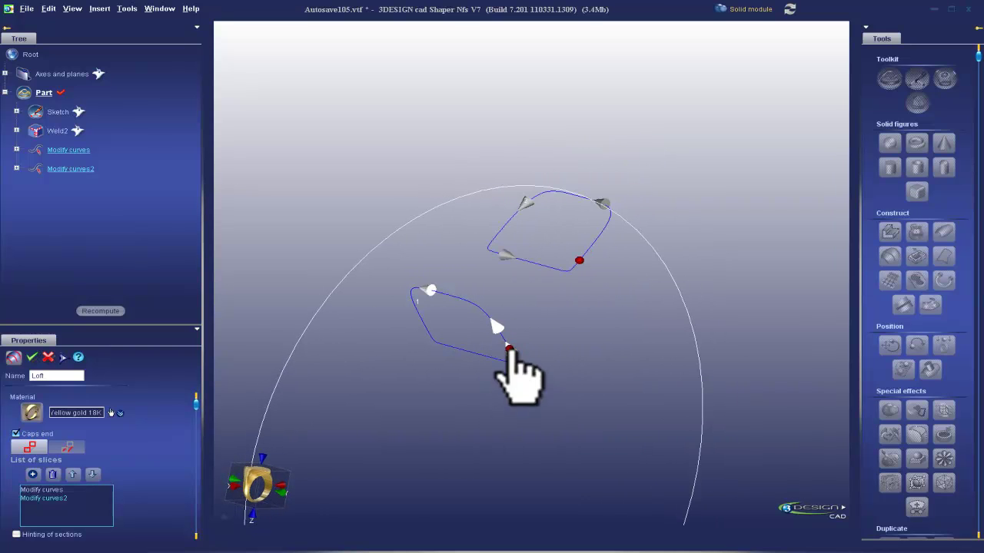
scroll(533, 423, "up", 5)
left_click_drag(428, 369, 444, 407)
scroll(569, 385, "down", 3)
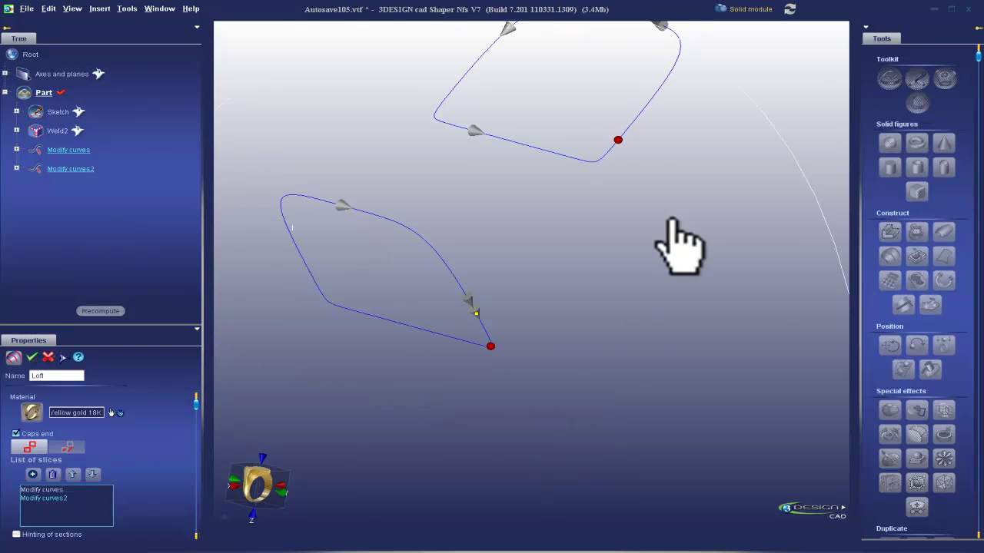
left_click_drag(614, 146, 593, 161)
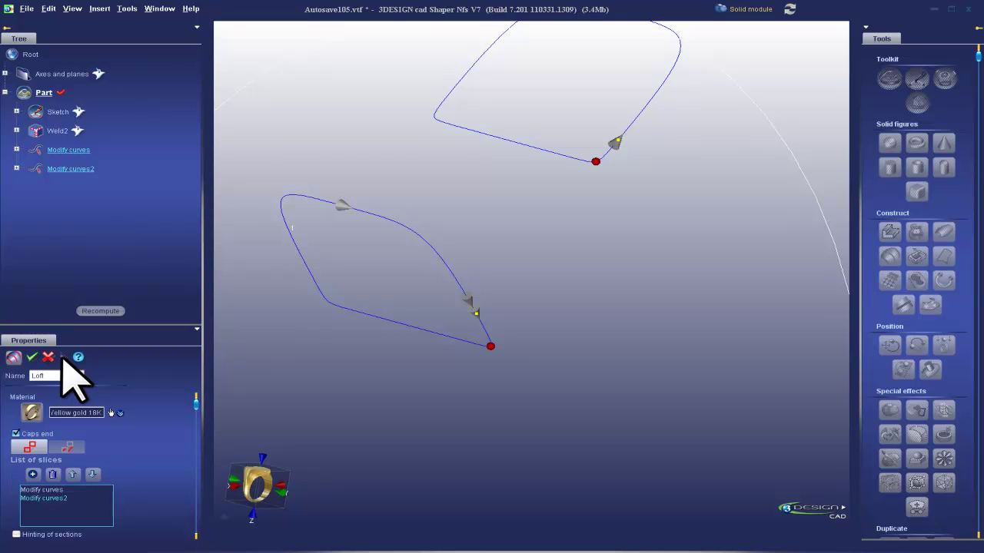
Step: Reverse the nearer outline's direction to match the other slice and preview the loft
left_click(470, 308)
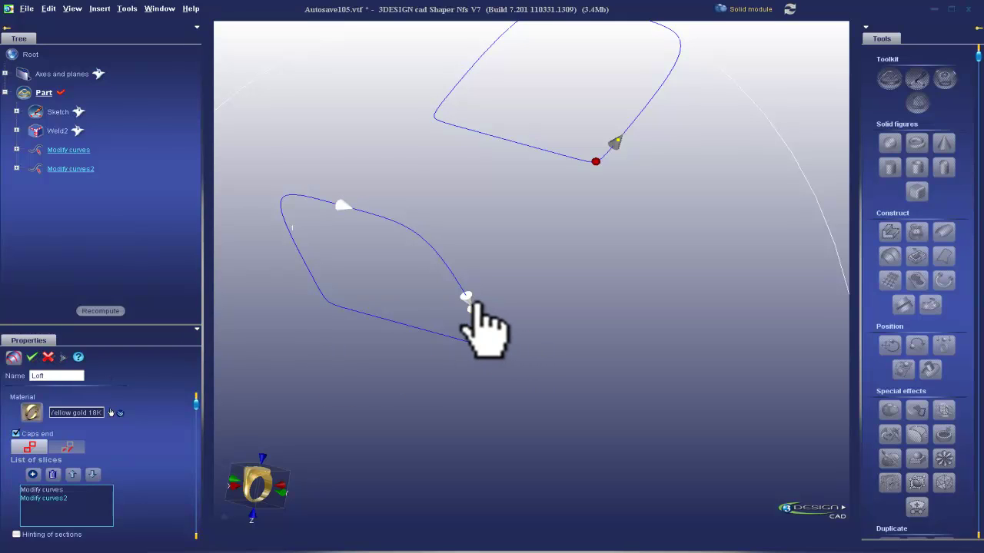
left_click(65, 358)
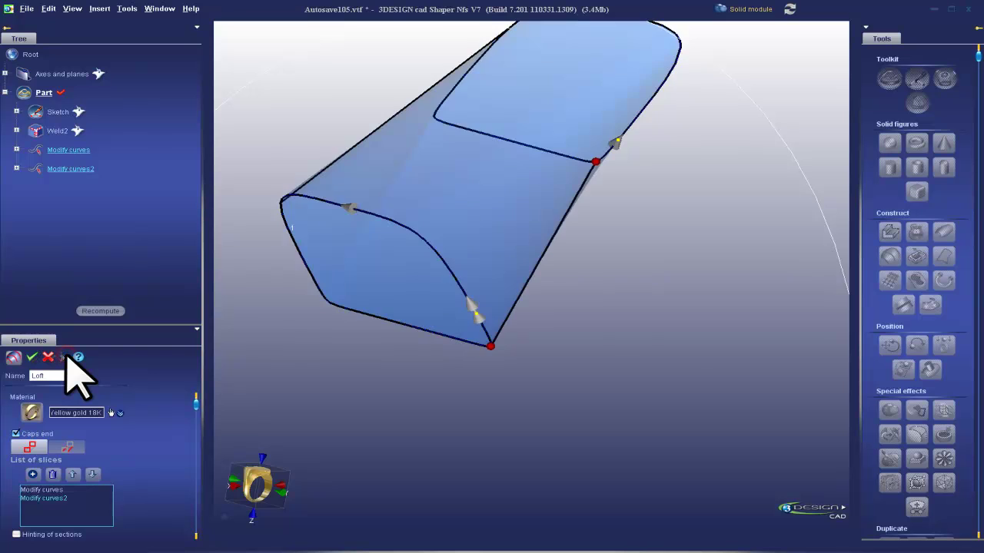
scroll(510, 407, "down", 3)
middle_click_drag(497, 354, 570, 357)
middle_click_drag(4, 336, 427, 193)
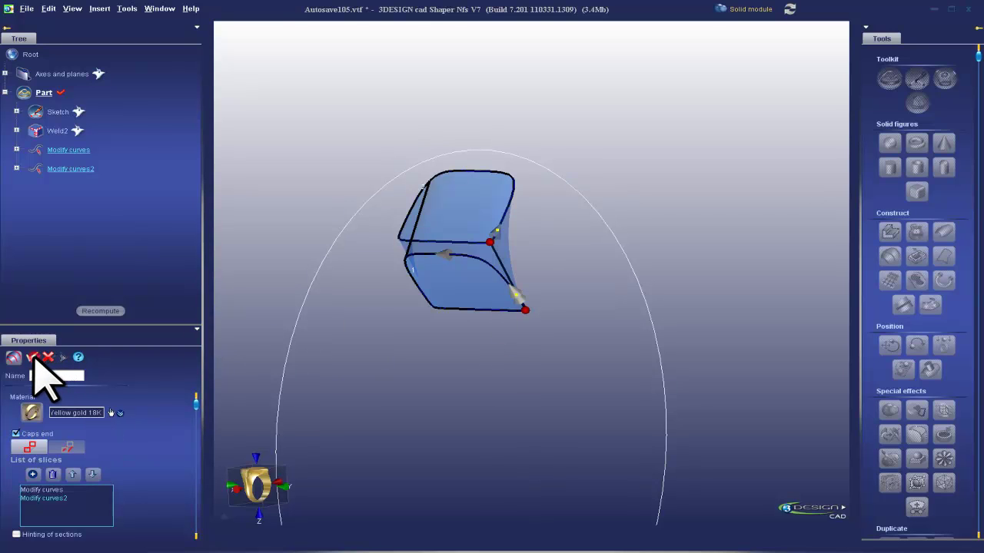
Step: Enable optional guides for the loft and add the finger circle Ring1 to the guide list
middle_click_drag(369, 400, 417, 373)
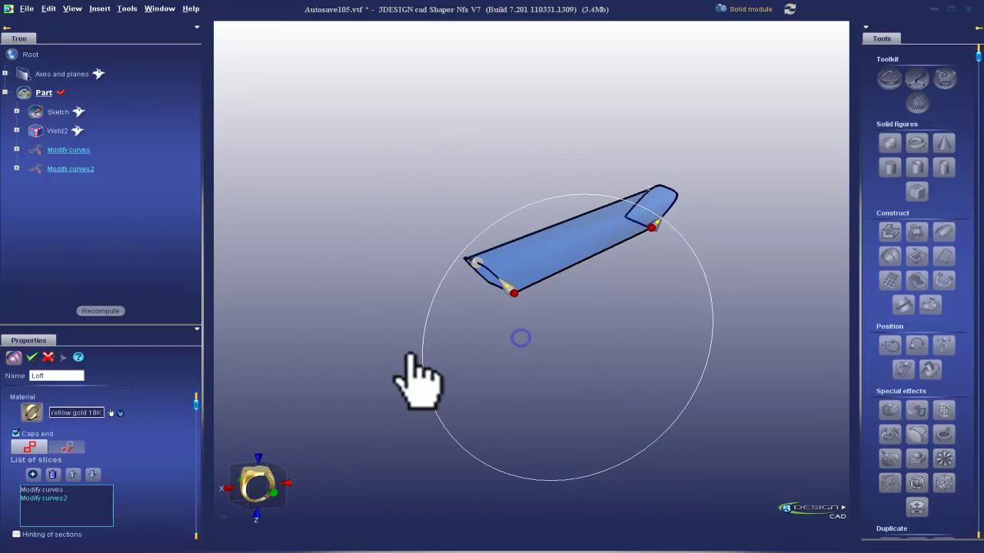
left_click(76, 445)
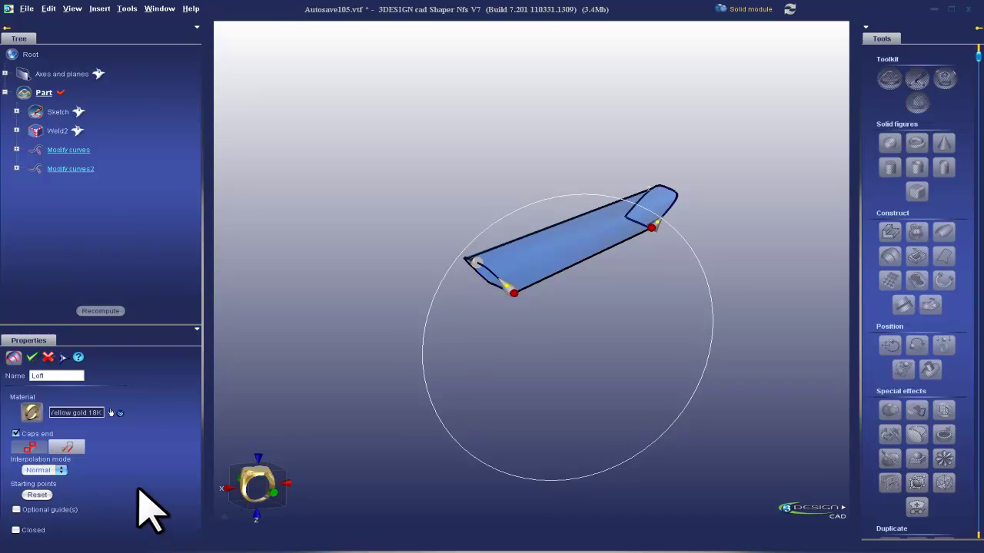
left_click(16, 510)
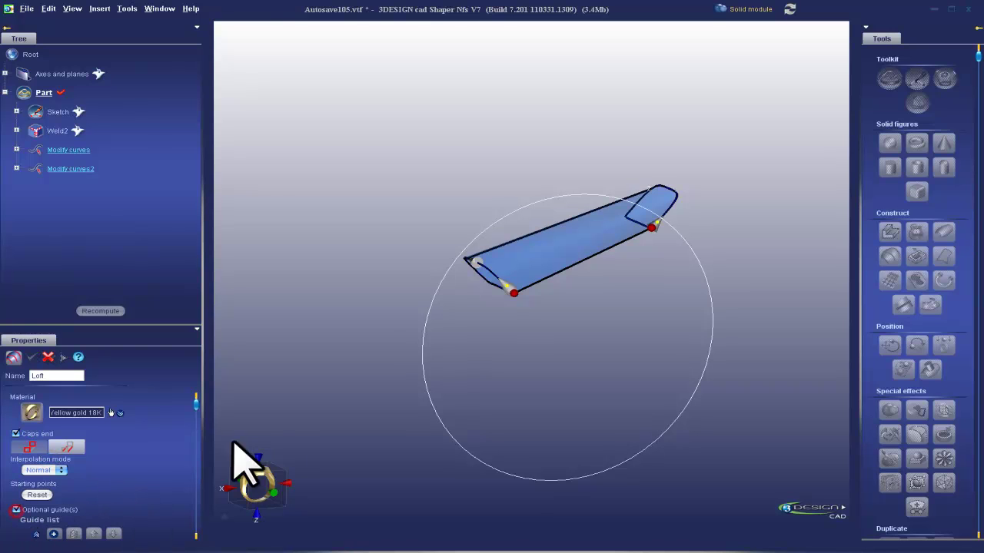
scroll(177, 440, "down", 2)
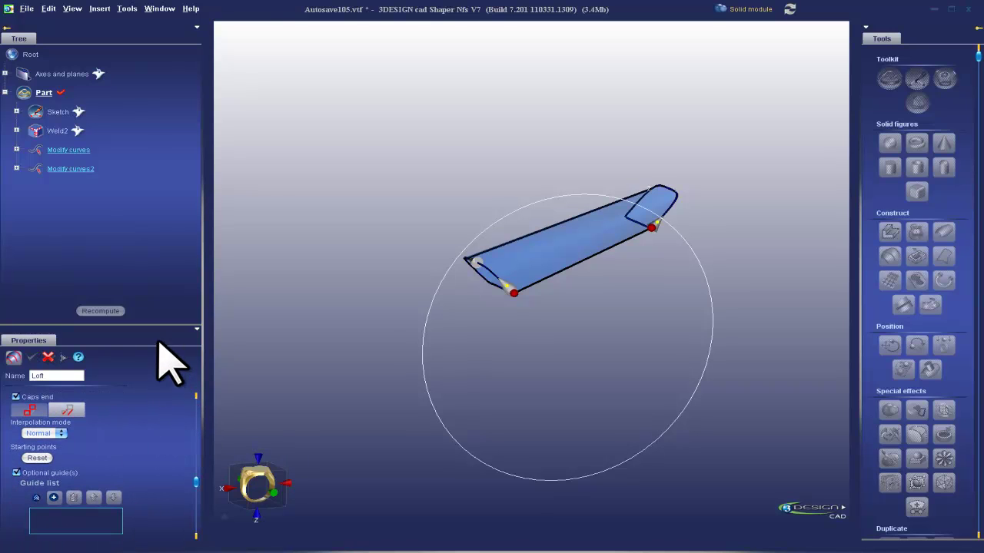
left_click_drag(160, 323, 162, 222)
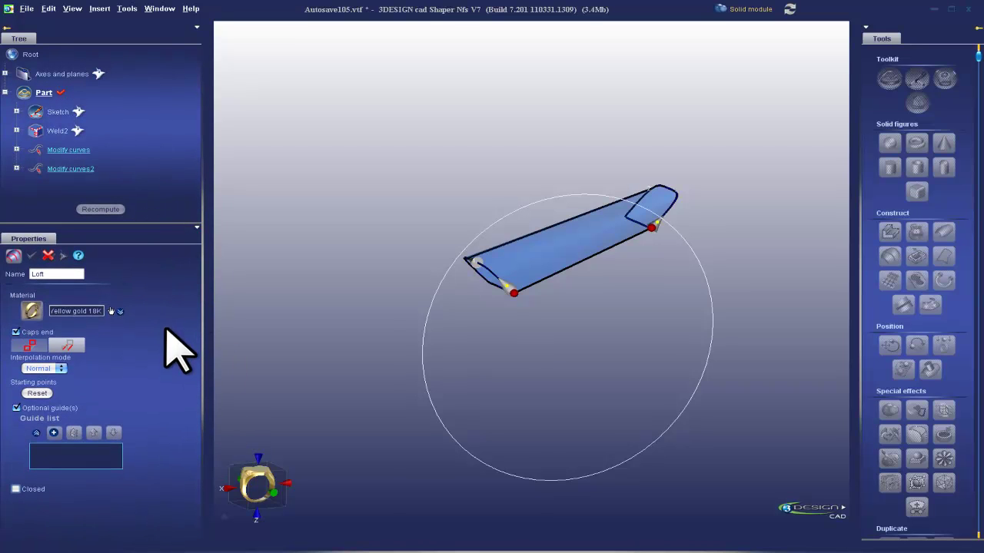
middle_click_drag(421, 304, 516, 309)
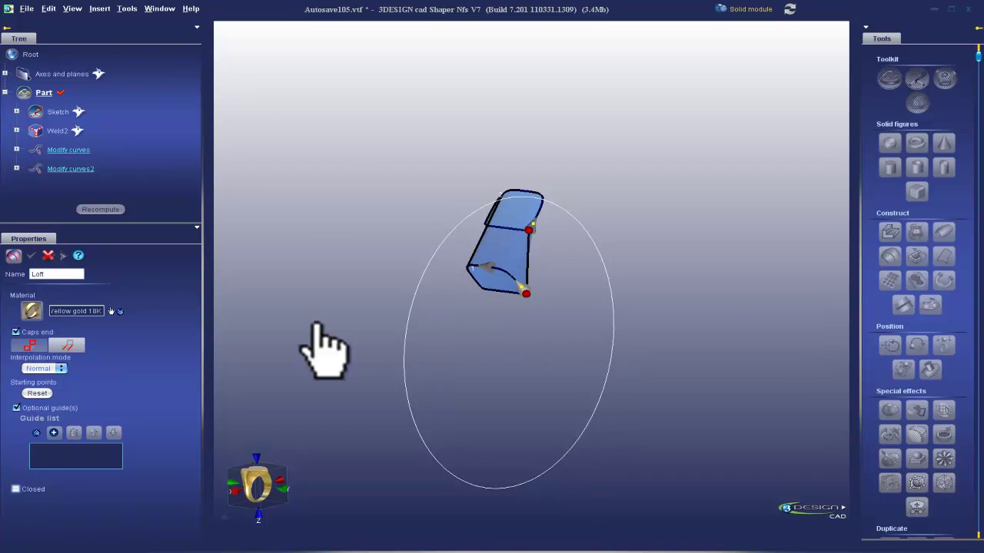
left_click(53, 434)
left_click(404, 362)
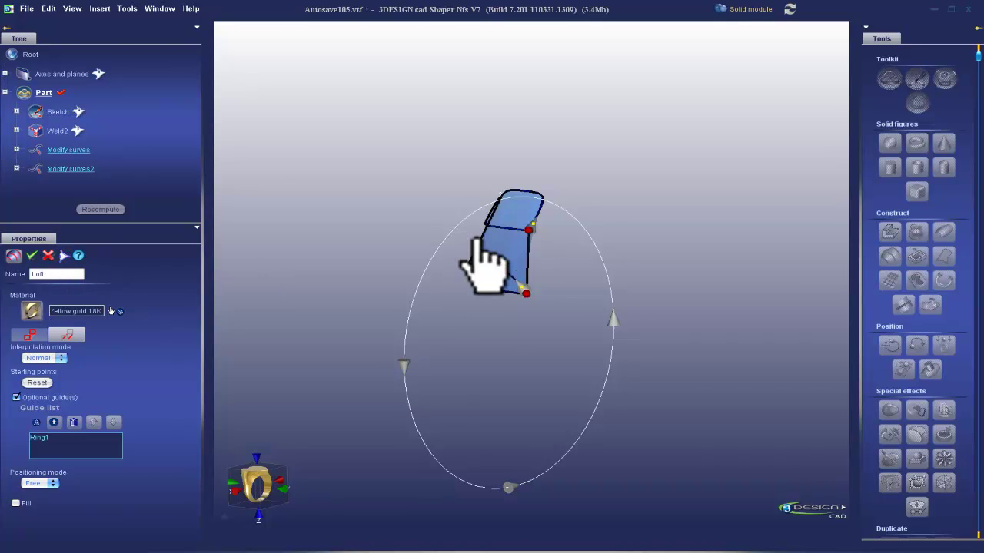
Step: Reverse the guide circle's direction so the loft follows its upper arc, and preview the result
right_click_drag(742, 253, 686, 293)
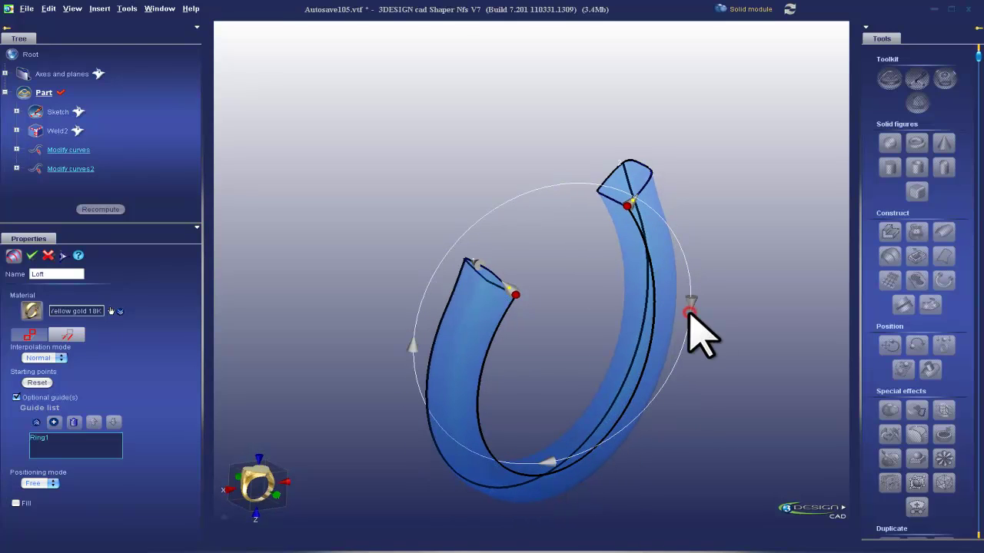
left_click(63, 256)
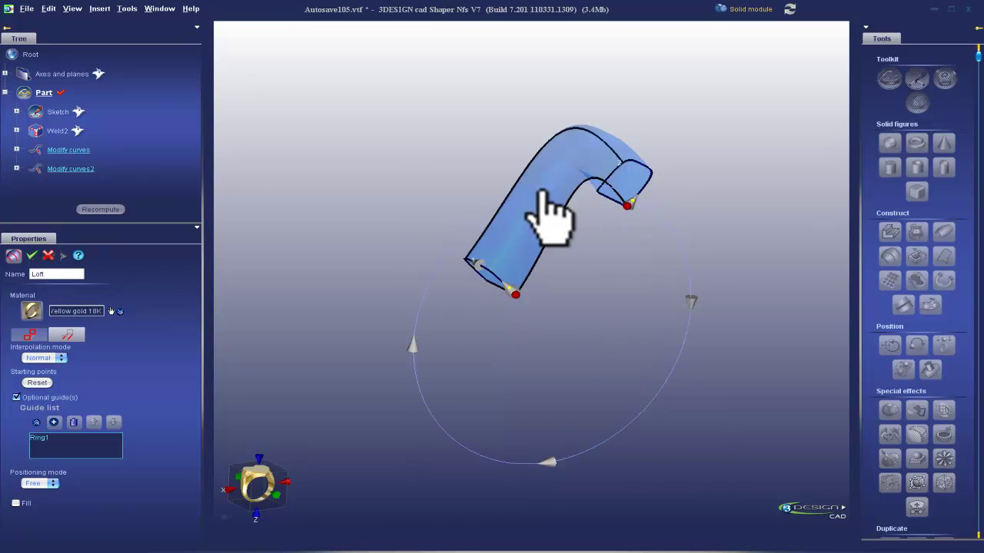
right_click_drag(367, 294, 495, 238)
middle_click_drag(495, 254, 483, 281)
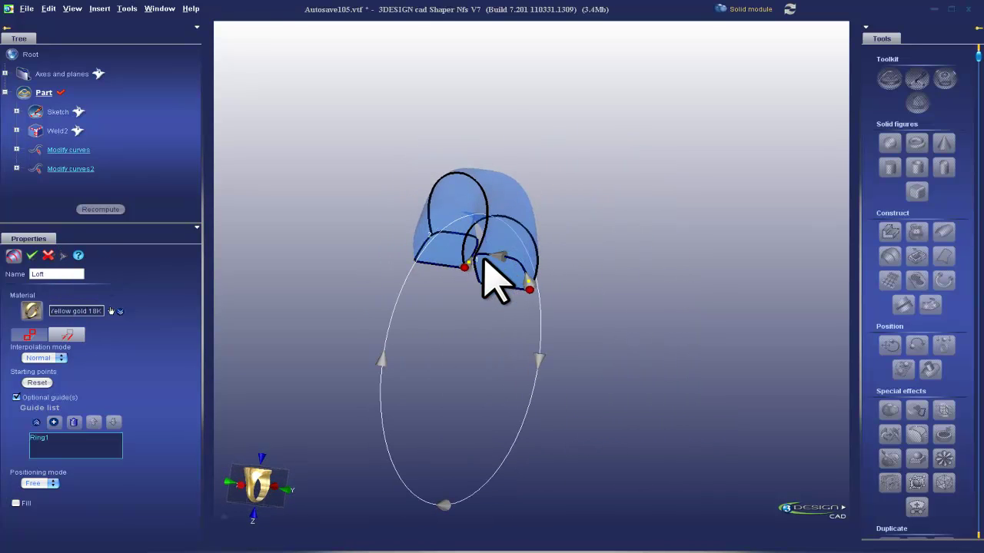
Step: Try the Top, Side and Right positioning modes for the guided loft, previewing each one from the front
left_click(274, 494)
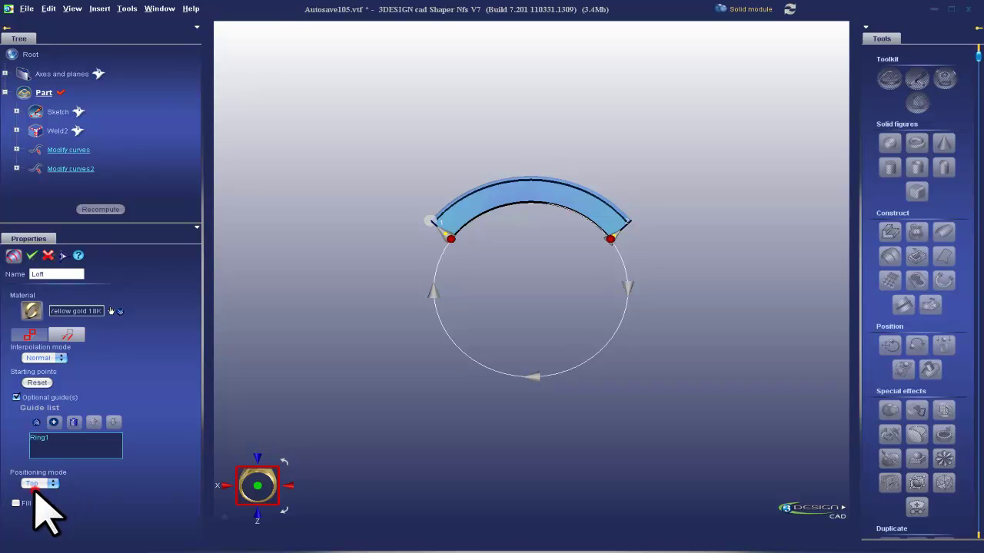
left_click(65, 255)
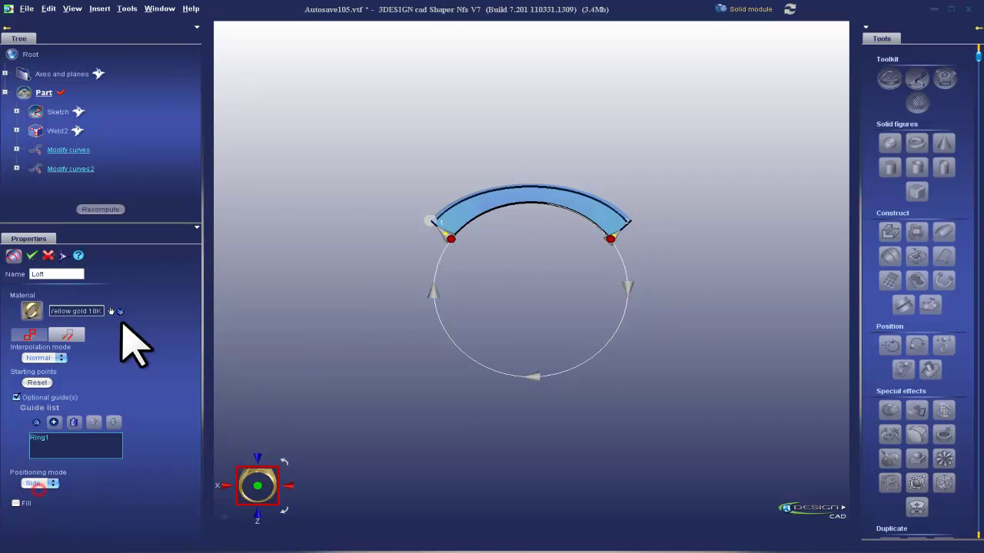
left_click(66, 255)
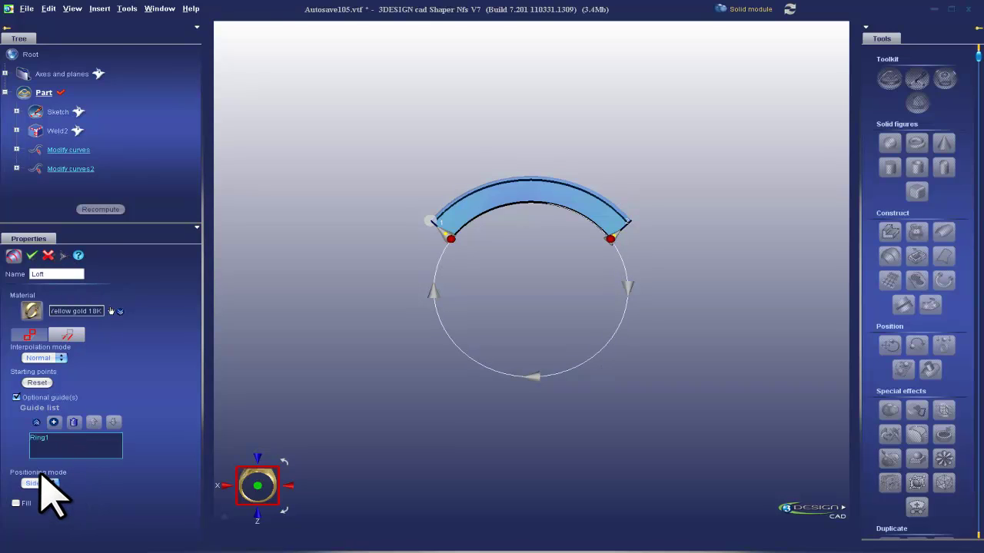
left_click(43, 482)
left_click(37, 485)
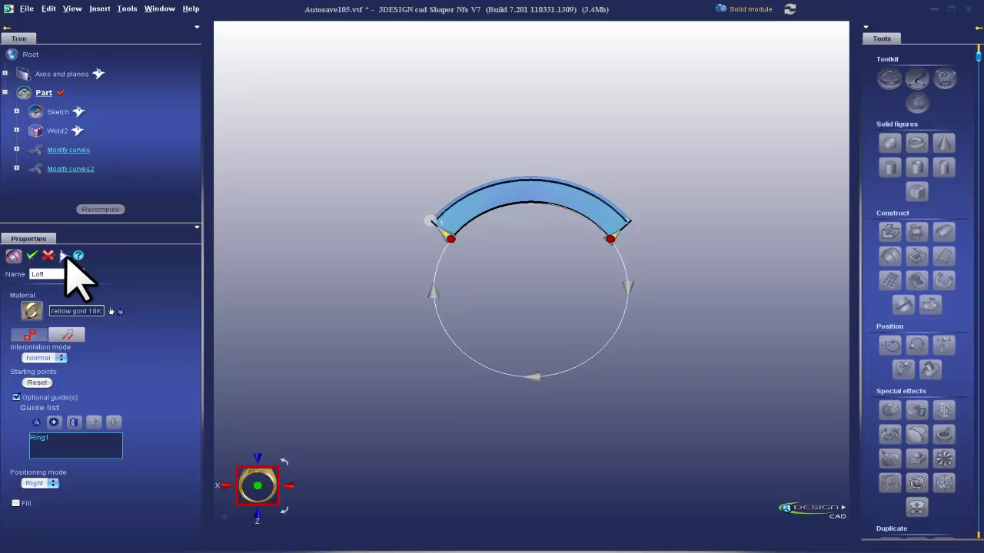
left_click(64, 255)
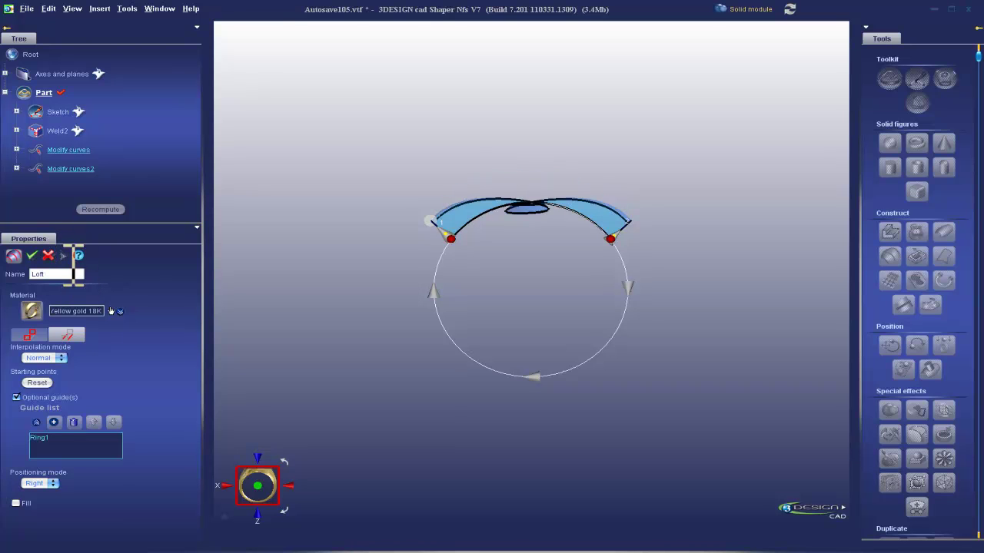
right_click_drag(502, 164, 540, 414)
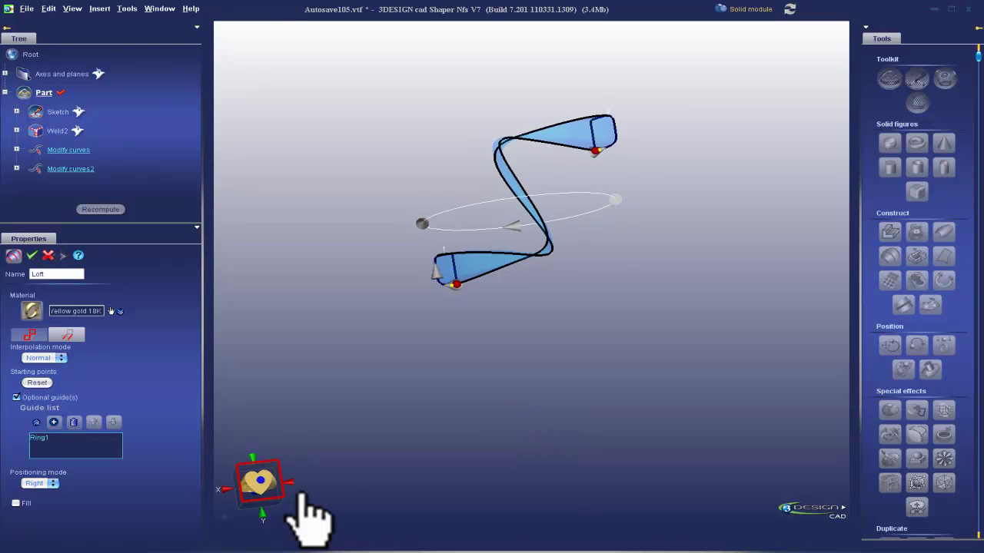
left_click(265, 518)
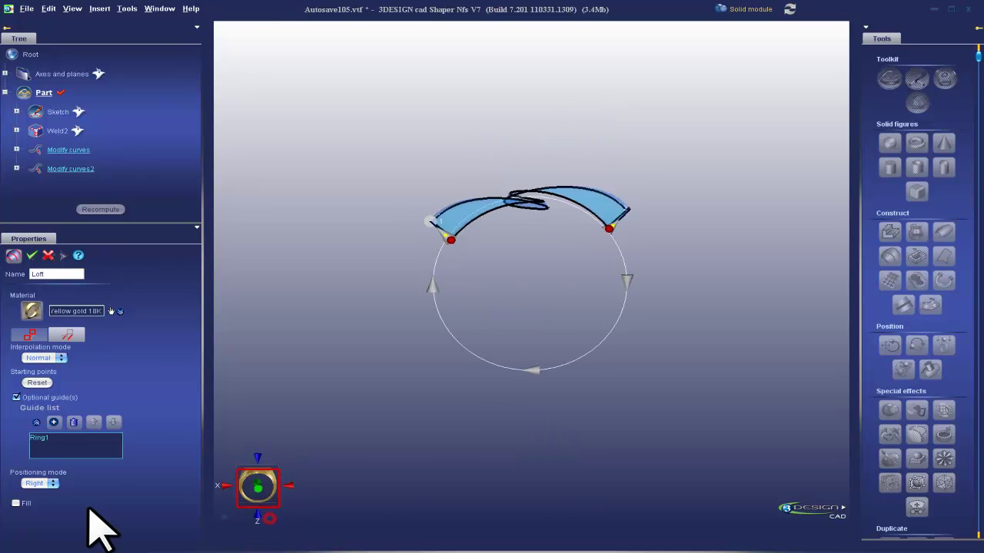
Step: Set the loft's positioning mode to Side and preview it
left_click(35, 472)
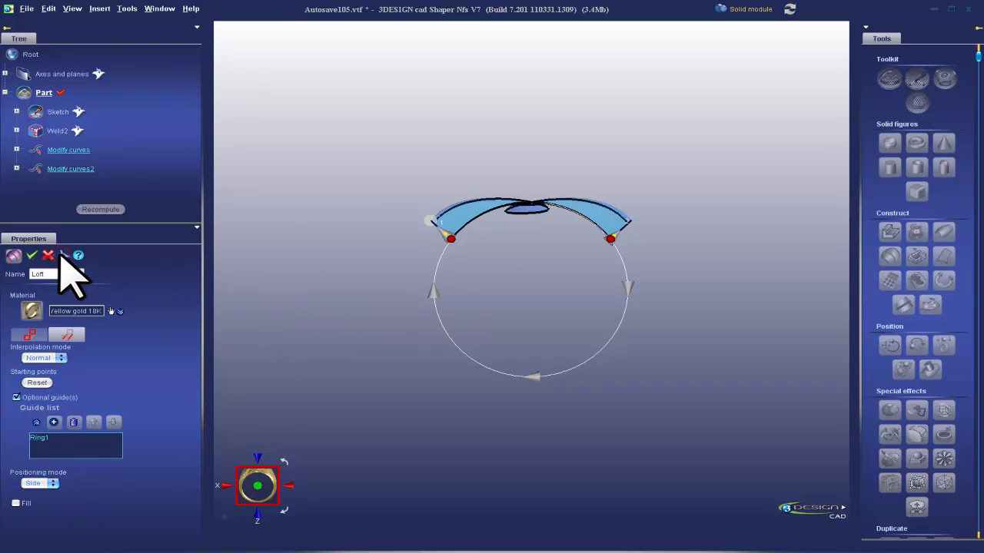
left_click(63, 254)
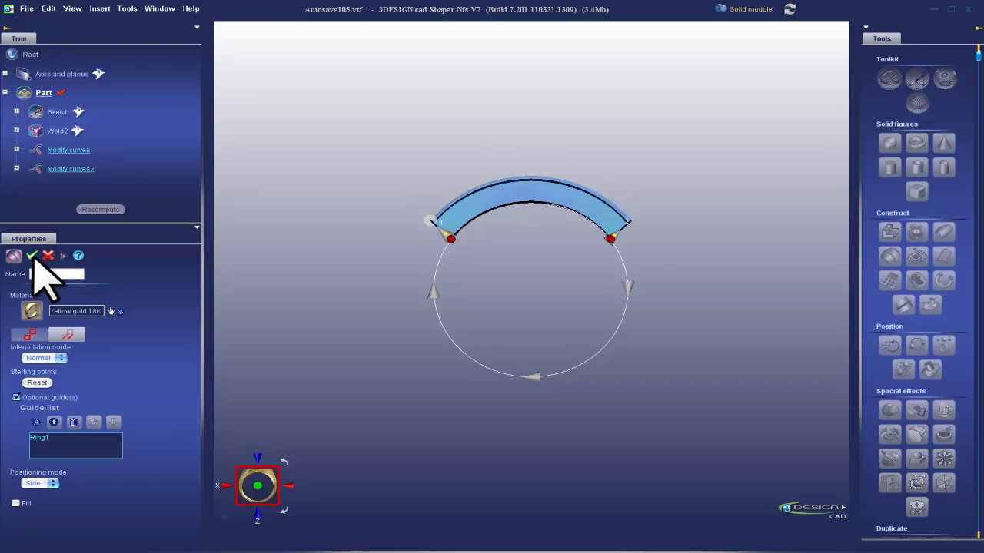
Step: Accept the guided loft with Side positioning and view the finished arm from an angle
key("Return")
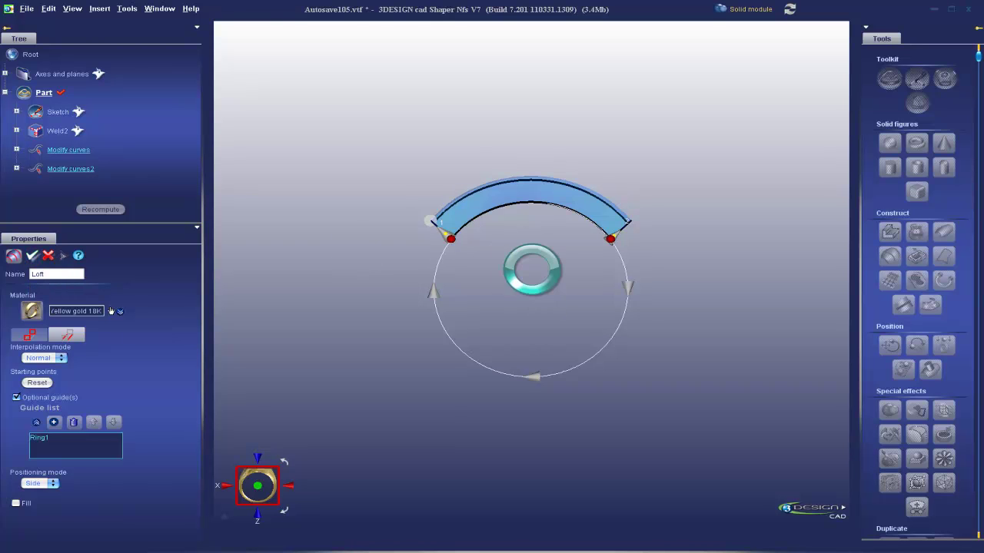
middle_click_drag(532, 269, 729, 240)
right_click_drag(729, 239, 514, 361)
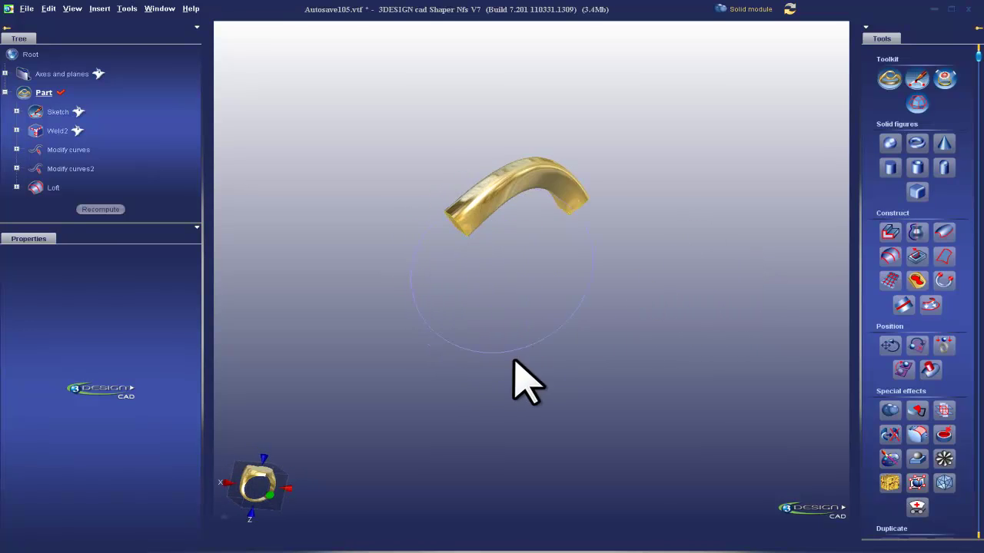
Step: Hide the loft and the two modified end curves, leaving only the finger circle displayed
left_click(492, 176)
right_click(501, 179)
left_click(538, 210)
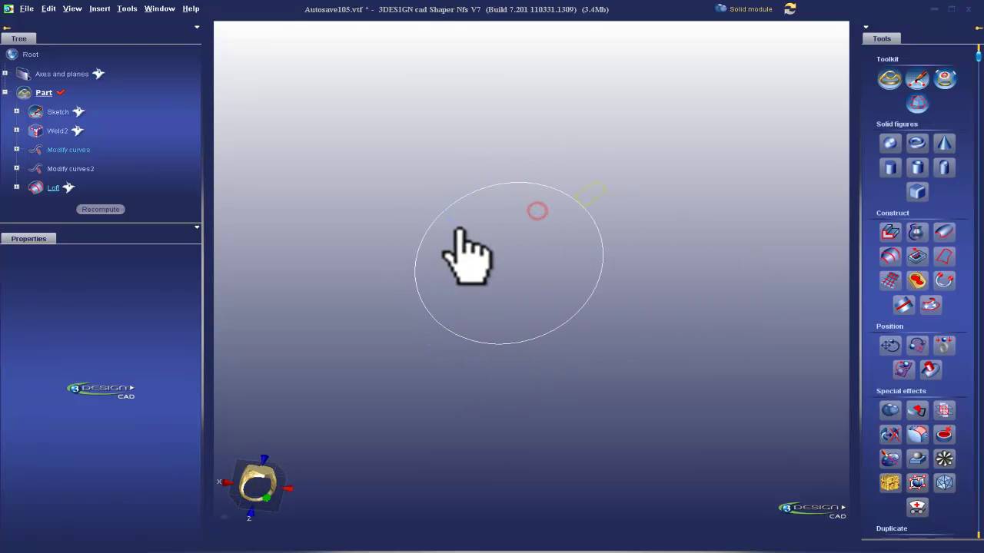
right_click(464, 229)
left_click(497, 258)
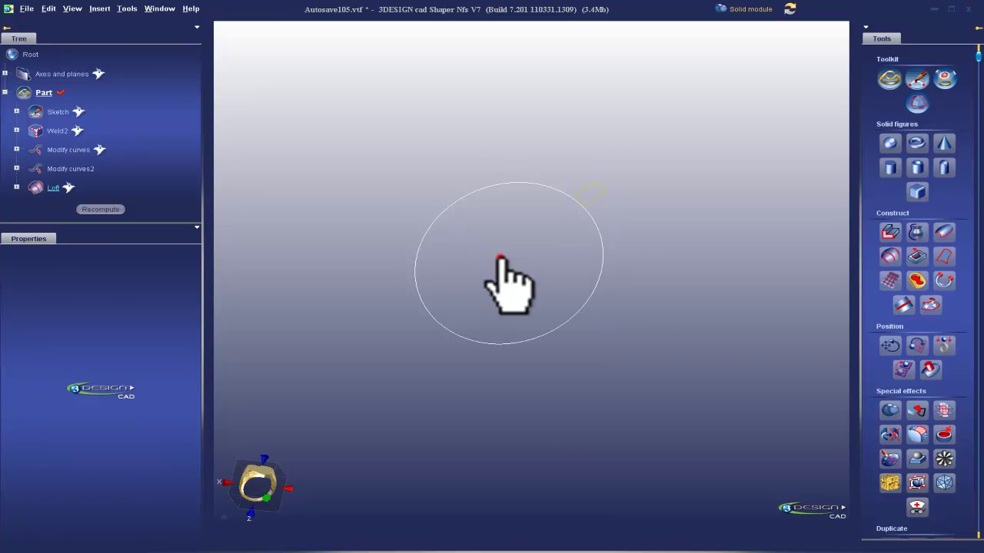
right_click(597, 193)
left_click(625, 217)
Step: Bring out the original extracted curves inside Modify curves and Modify curves2 as reference objects
left_click(17, 149)
right_click(52, 168)
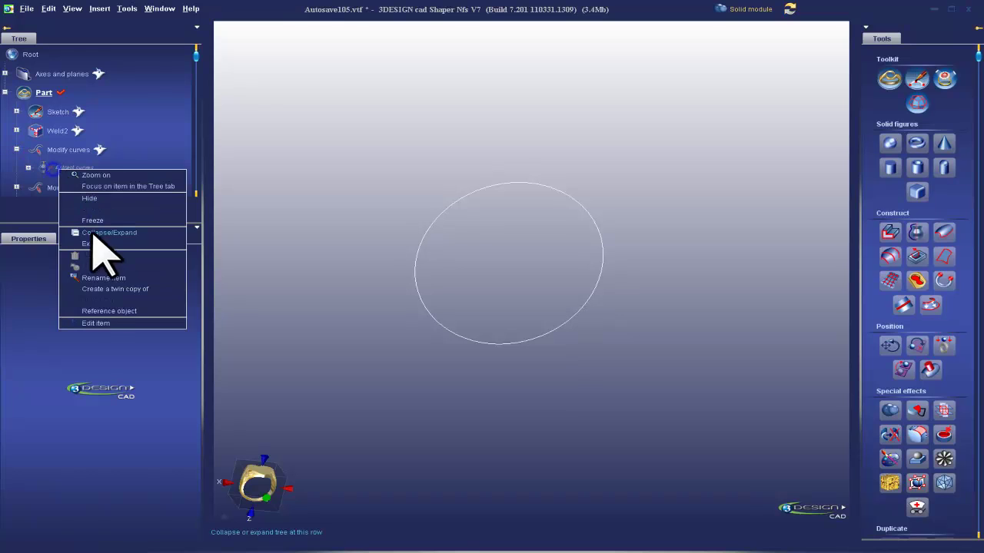
left_click(103, 311)
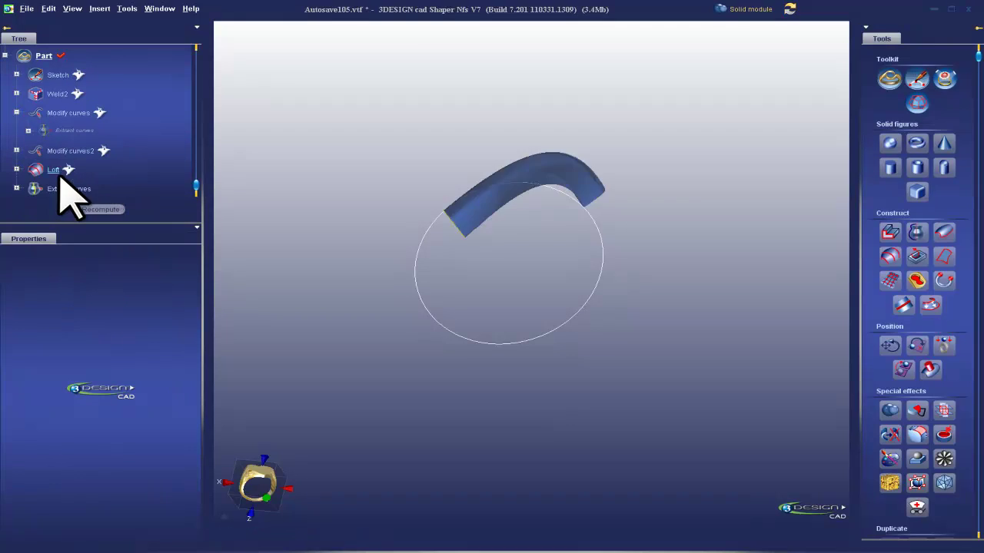
right_click(72, 191)
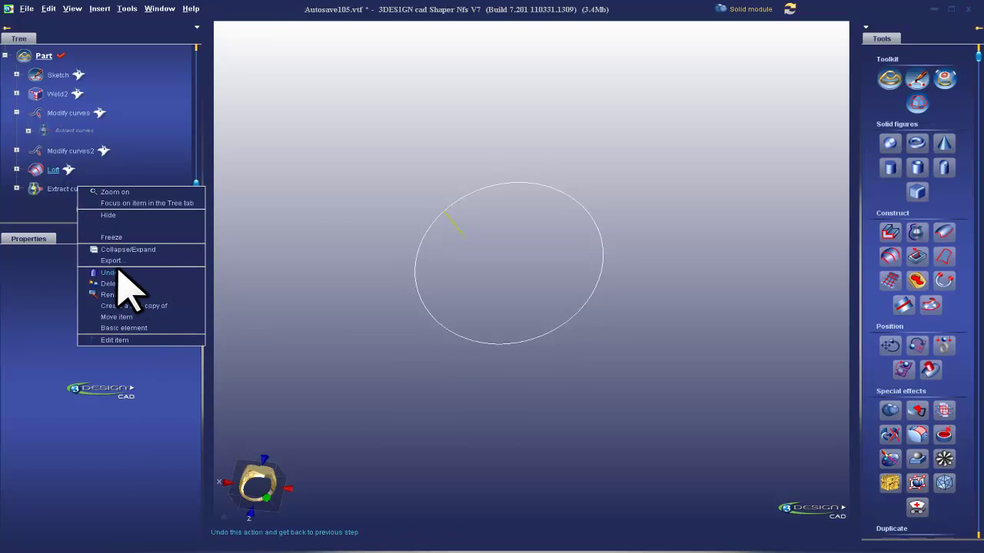
left_click(126, 150)
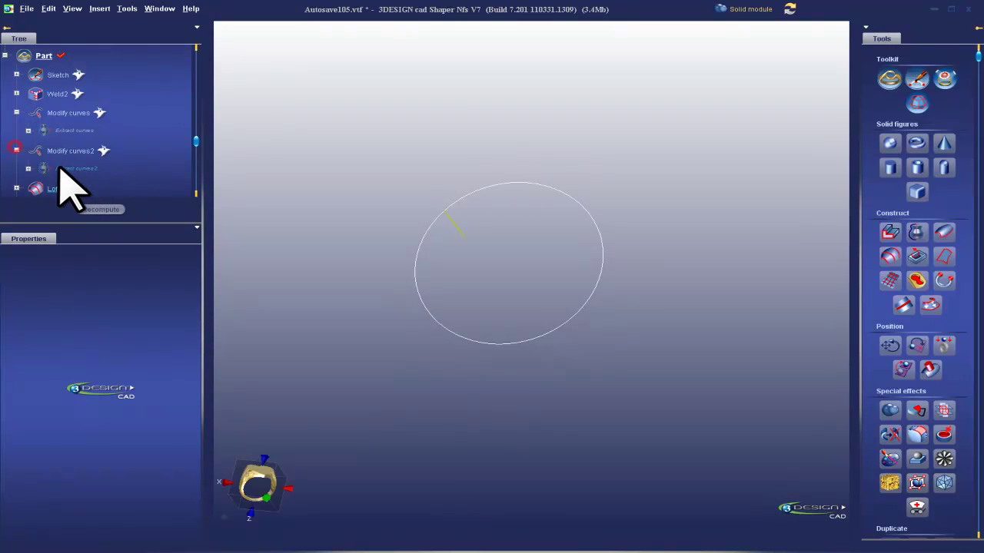
right_click(66, 171)
left_click(113, 310)
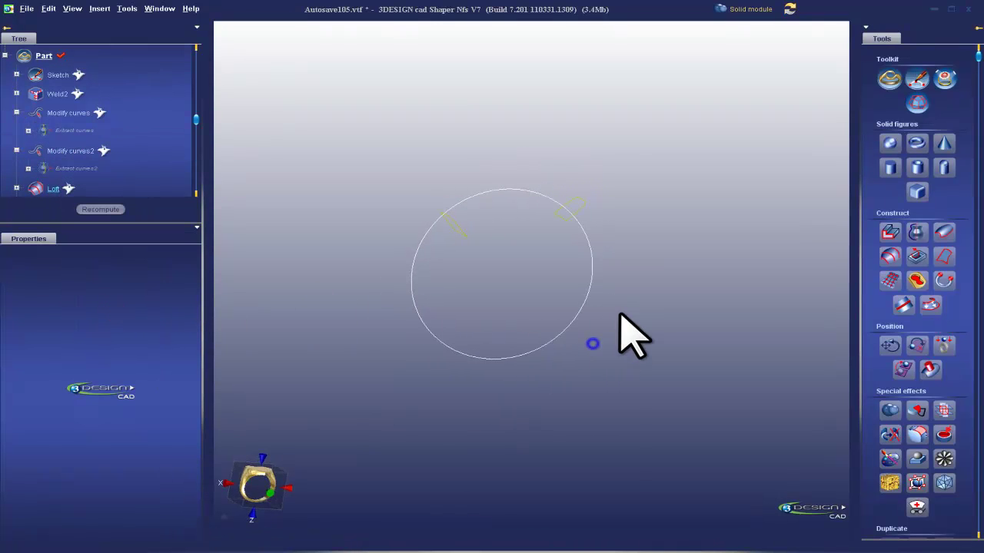
Step: Set up an unguided loft between the two original extracted curves and preview it
middle_click_drag(600, 373, 448, 349)
left_click(436, 348)
left_click(514, 258)
left_click(892, 255)
middle_click_drag(545, 268, 590, 211)
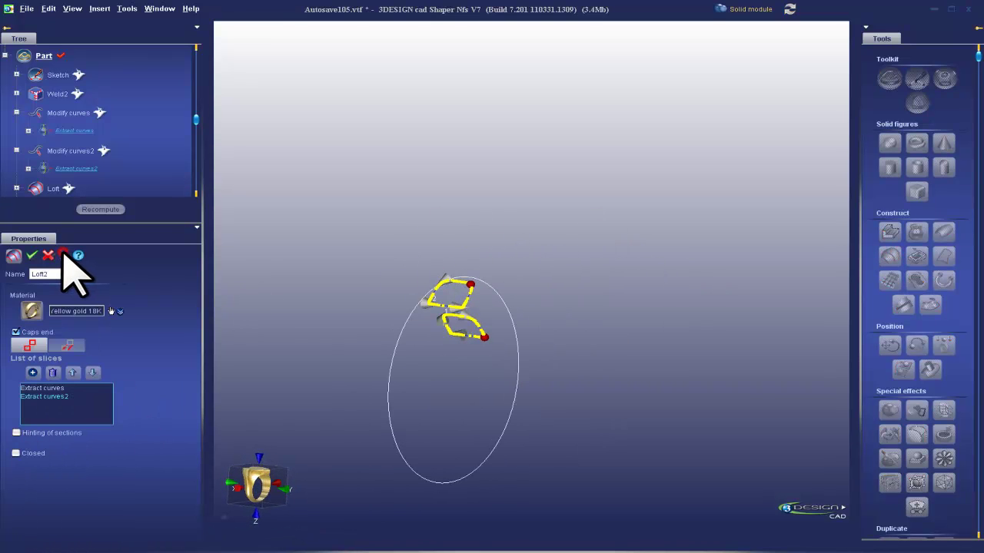
left_click(439, 316)
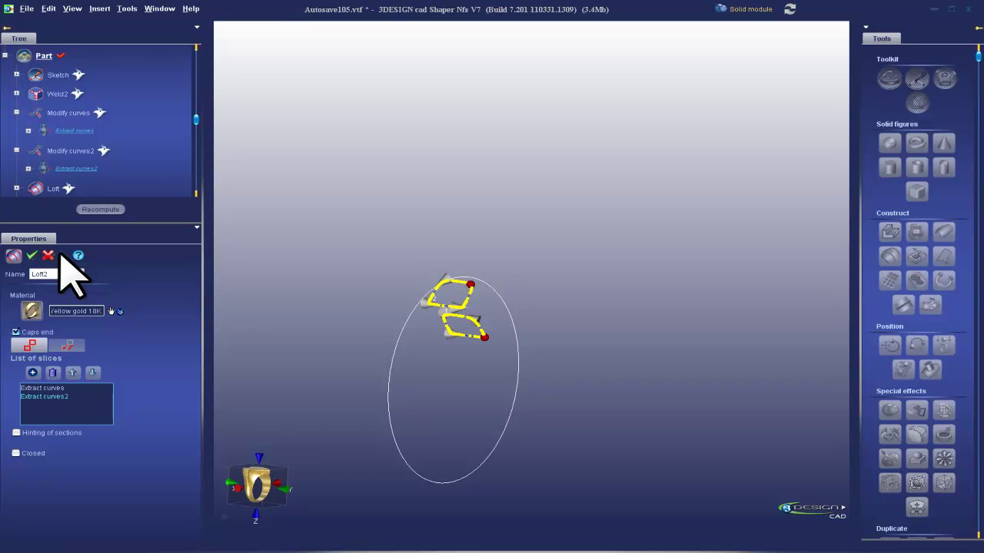
Step: Try hinting of sections with curves rebuilt to 50 points on the second loft, preview it and leave the command
right_click_drag(521, 329, 497, 356)
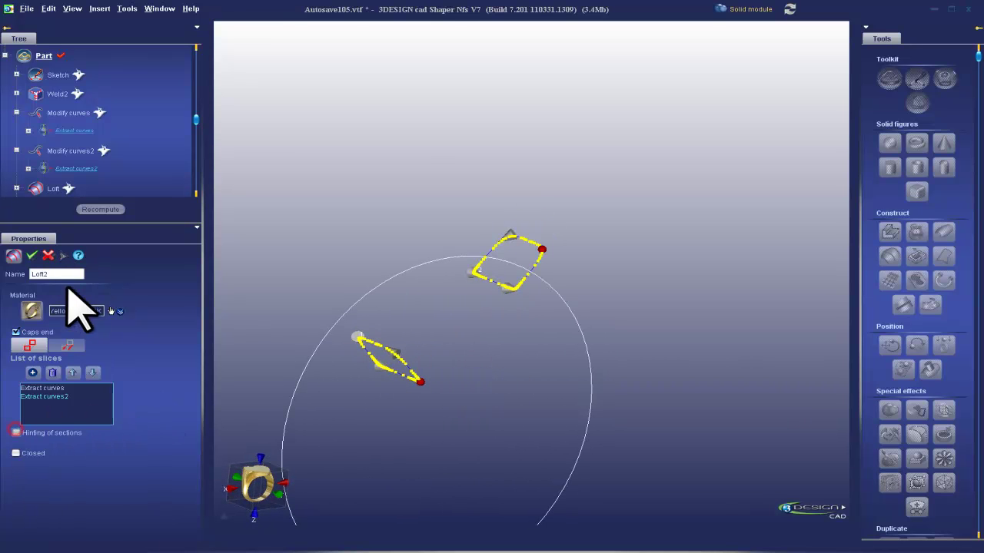
right_click_drag(523, 369, 415, 436)
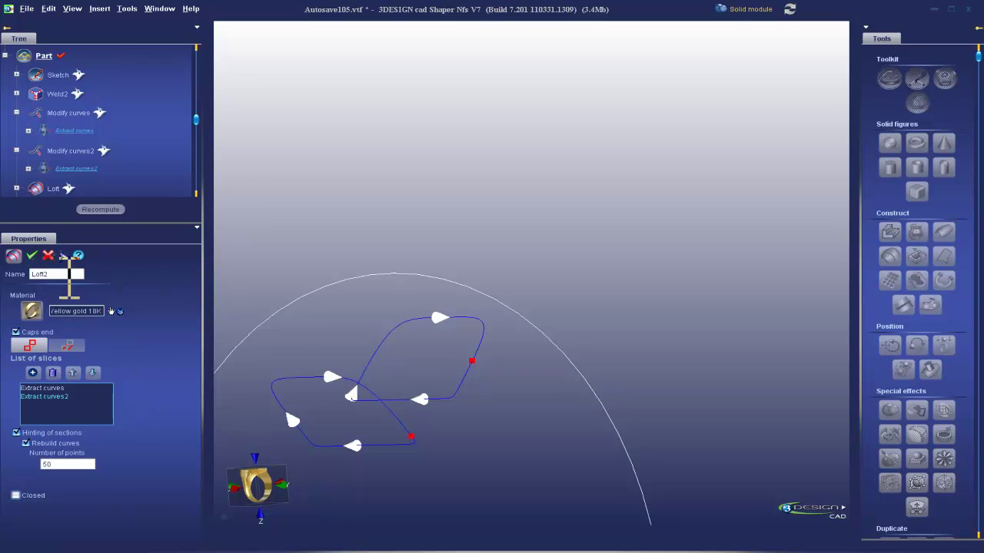
left_click(61, 255)
right_click_drag(472, 301, 448, 329)
right_click_drag(396, 358, 308, 407)
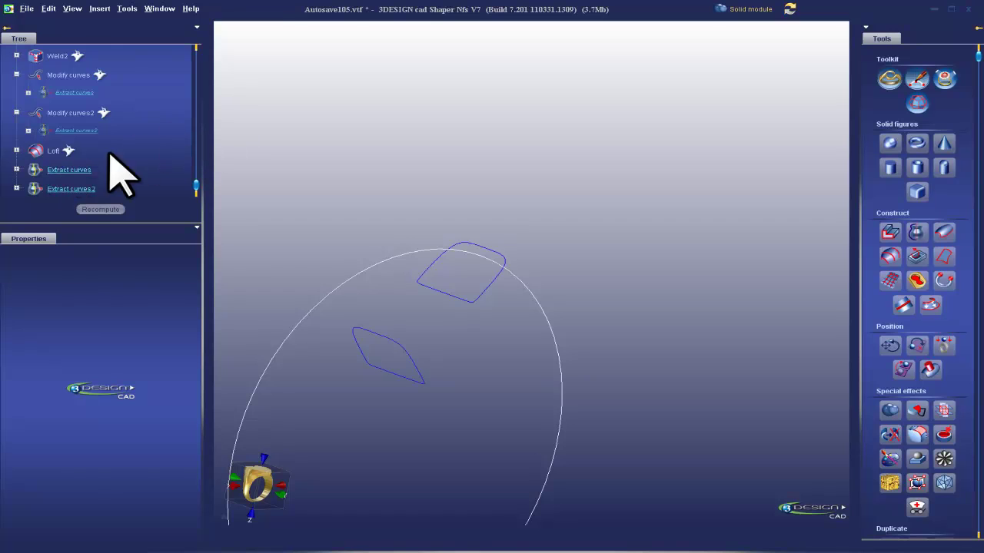
Step: Delete the two referenced extracted curves from the end of the part tree
right_click(71, 172)
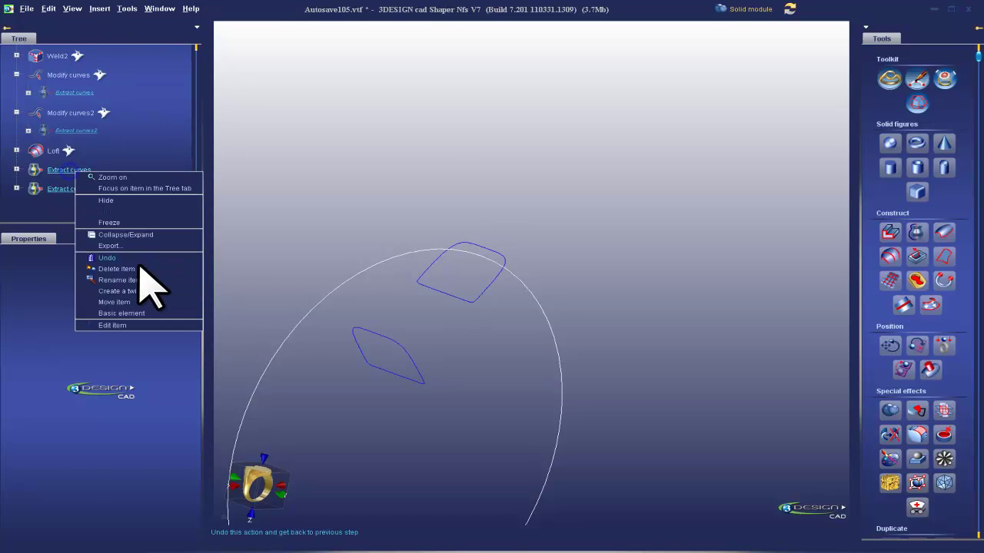
left_click(119, 268)
right_click(78, 193)
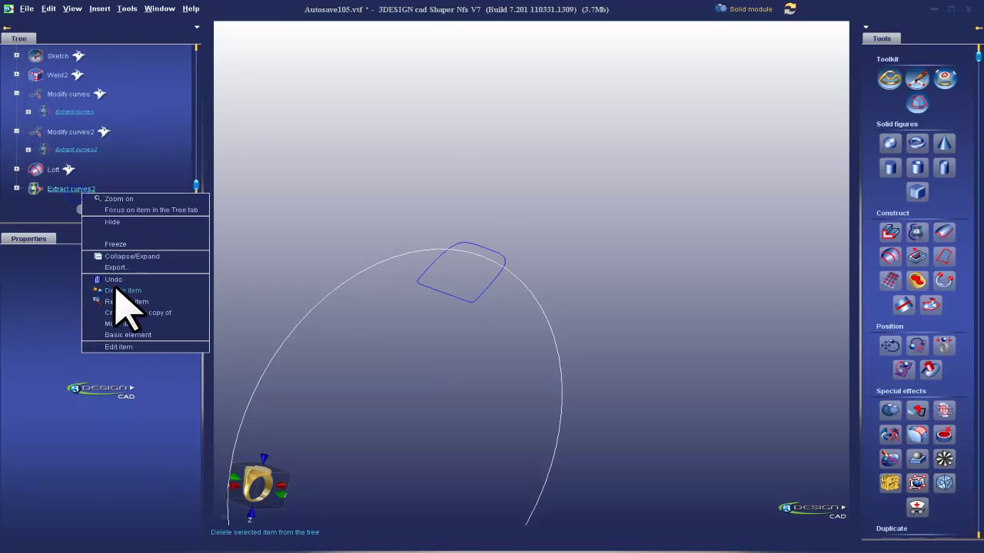
left_click(116, 292)
Step: Show the guided loft and the welded four-armed shank again
right_click(63, 188)
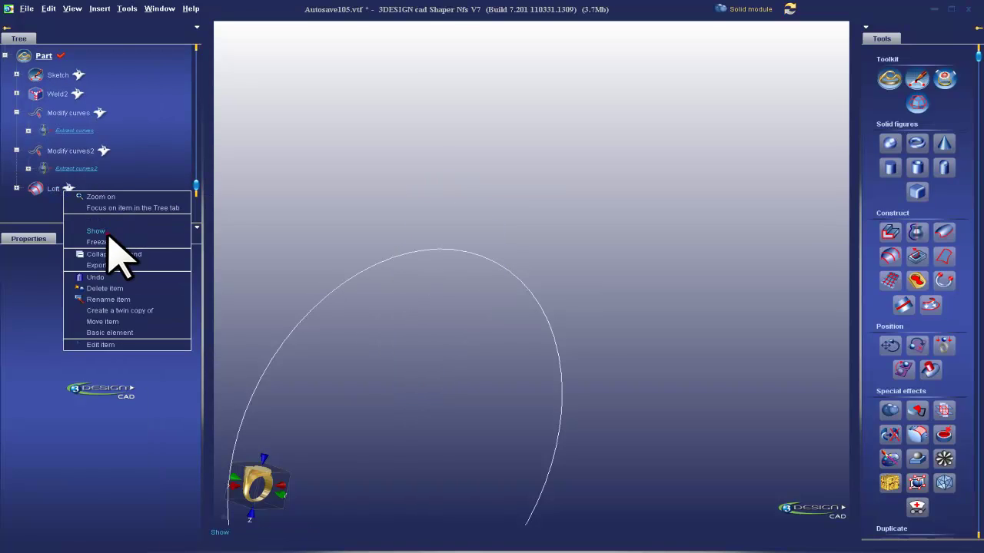
left_click(107, 234)
scroll(471, 295, "down", 3)
middle_click_drag(471, 295, 494, 299)
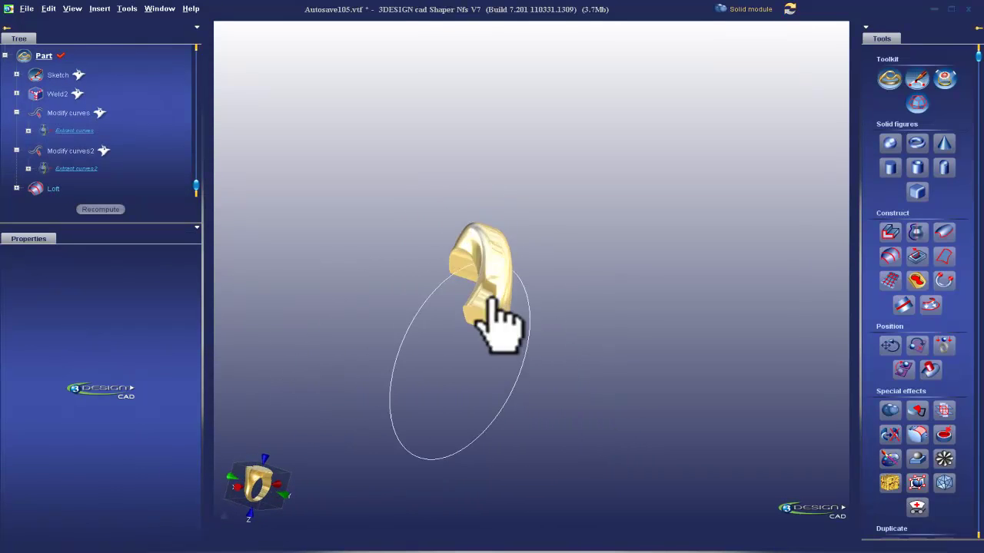
right_click(69, 95)
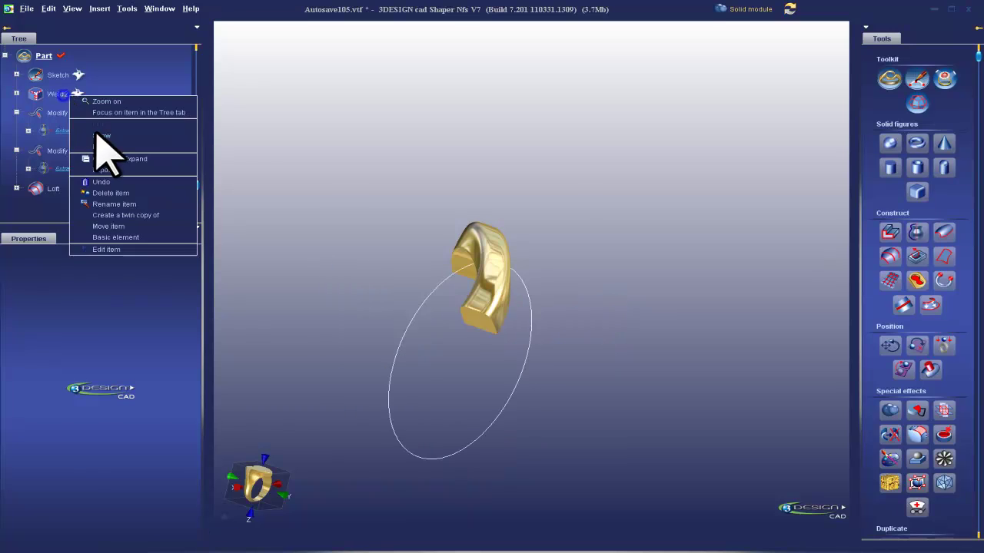
left_click(100, 136)
right_click_drag(487, 351, 580, 328)
Step: Mirror the loft across the OXZ plane to join the other two arm ends
scroll(926, 477, "down", 3)
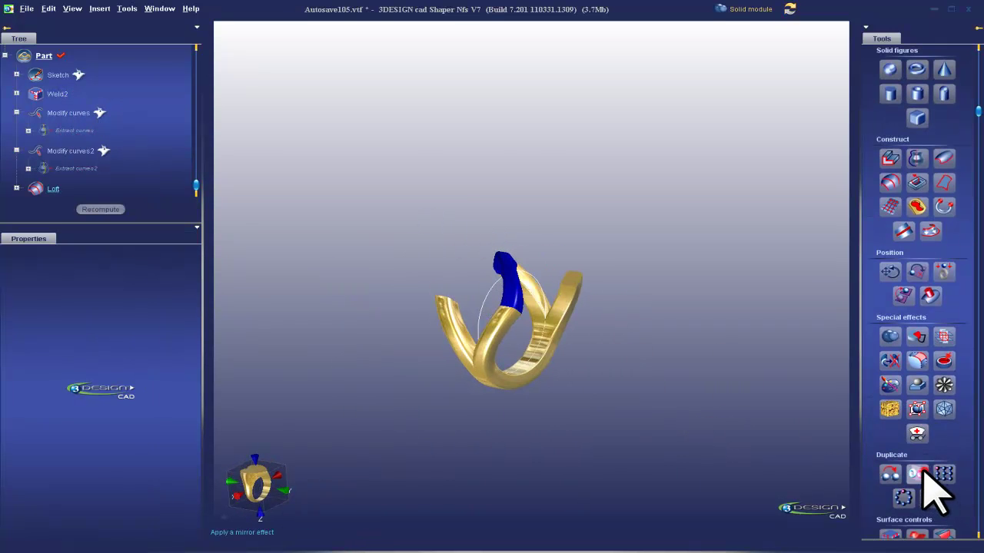
left_click(919, 474)
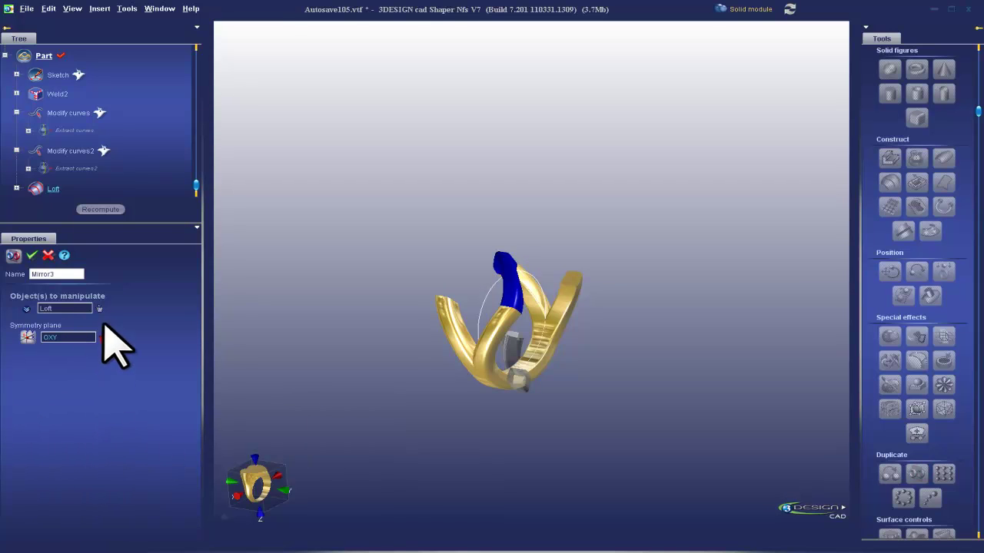
scroll(73, 201, "up", 2)
left_click(6, 73)
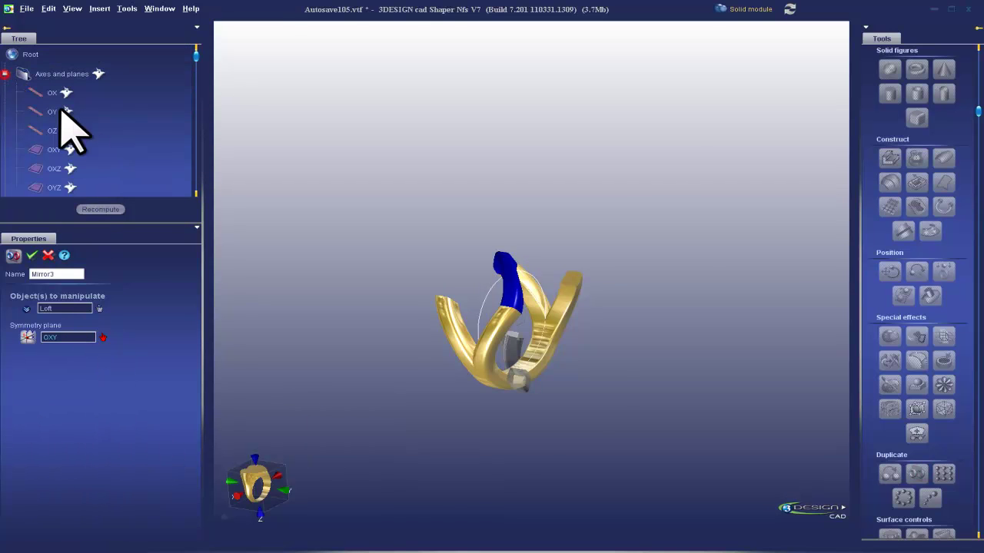
left_click(63, 168)
left_click(33, 254)
Step: Examine the crossing of the two lofts from above, selecting them to see where they intersect
right_click_drag(441, 205, 541, 409)
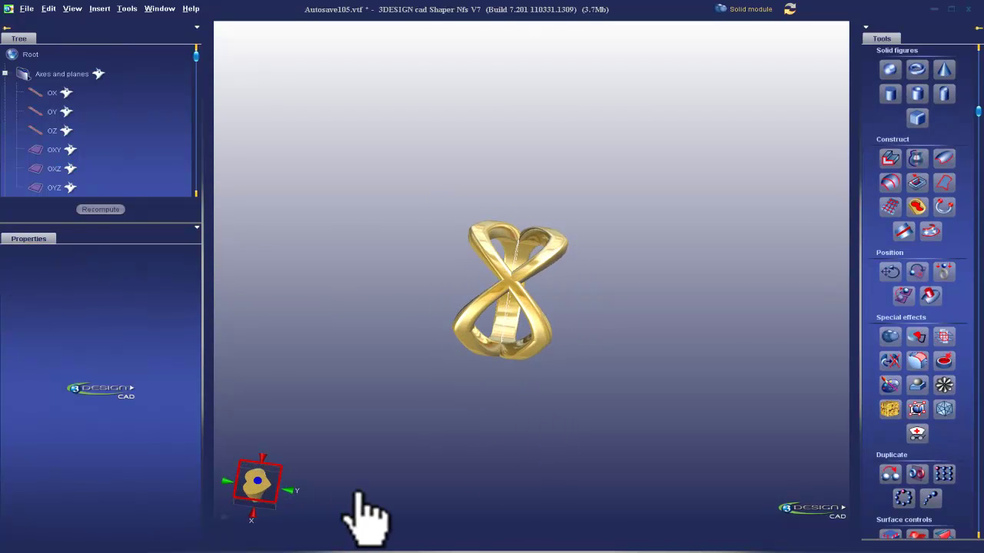
left_click(257, 481)
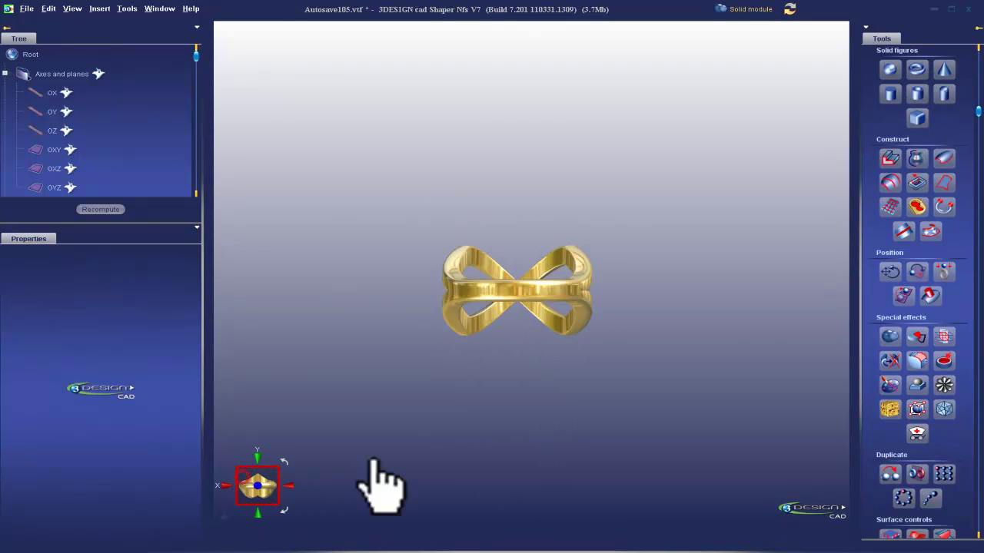
left_click(259, 455)
left_click(258, 454)
scroll(537, 331, "up", 3)
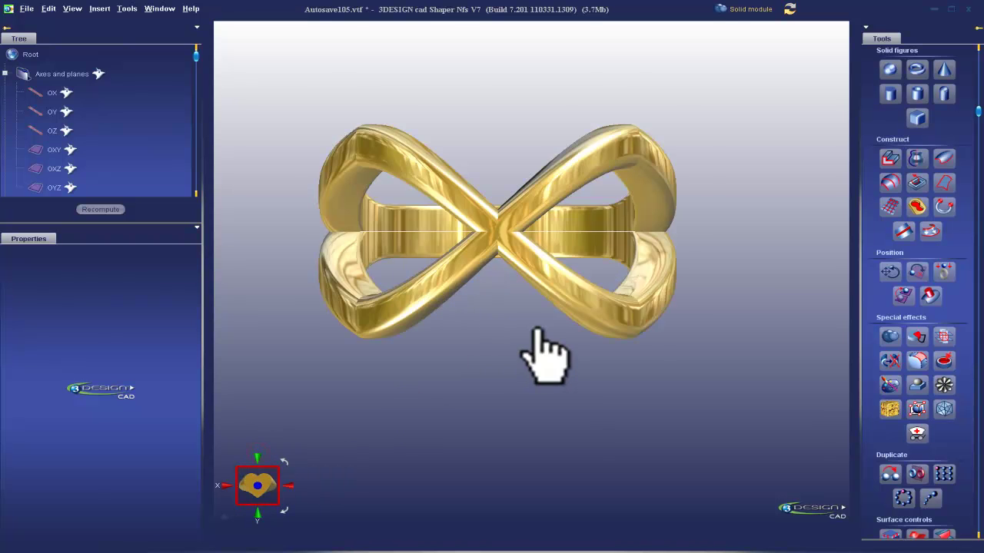
scroll(537, 330, "up", 1)
left_click(446, 274)
left_click(458, 198, "ctrl")
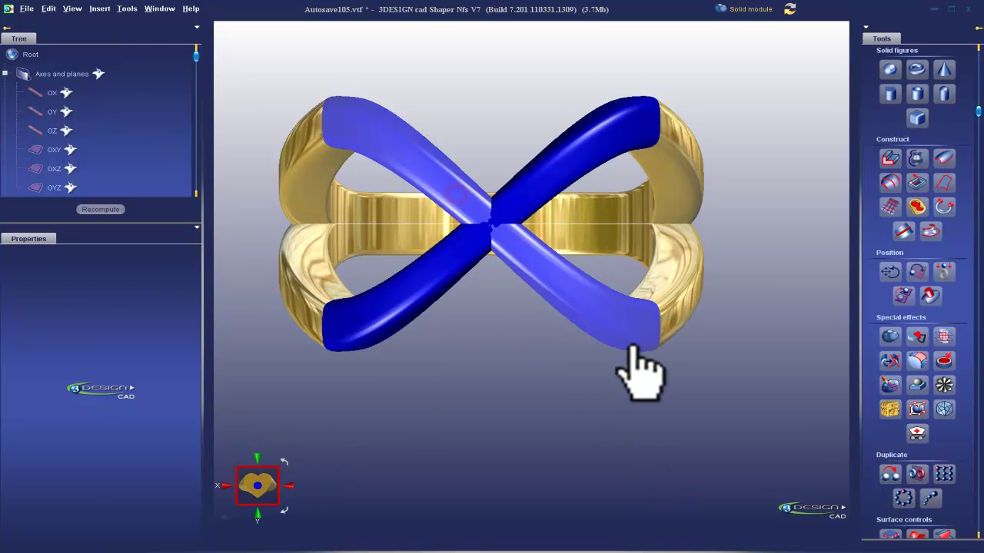
left_click(507, 424)
left_click(461, 268)
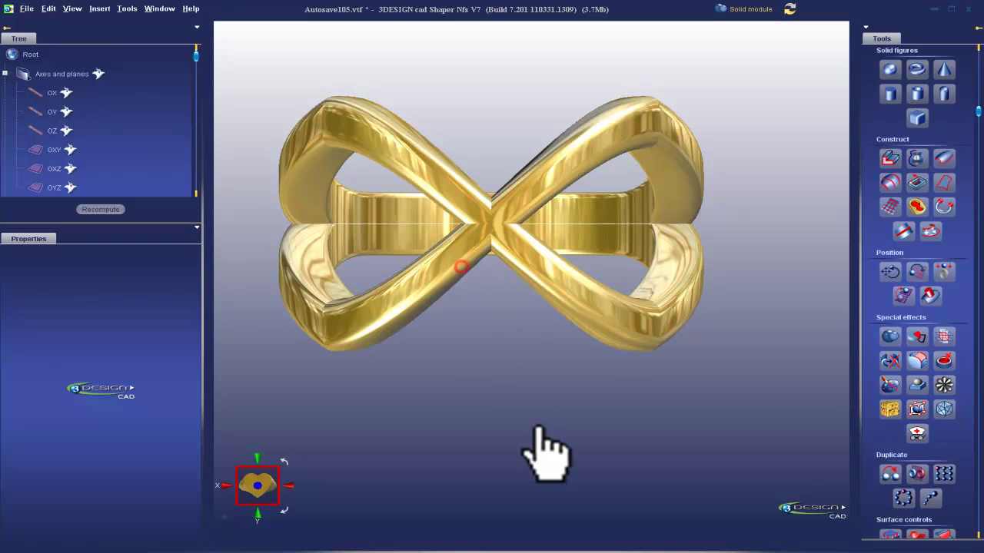
Step: Display the OXZ plane through the ring in an angled view
scroll(542, 442, "down", 3)
right_click_drag(542, 458, 667, 211)
middle_click_drag(704, 277, 702, 275)
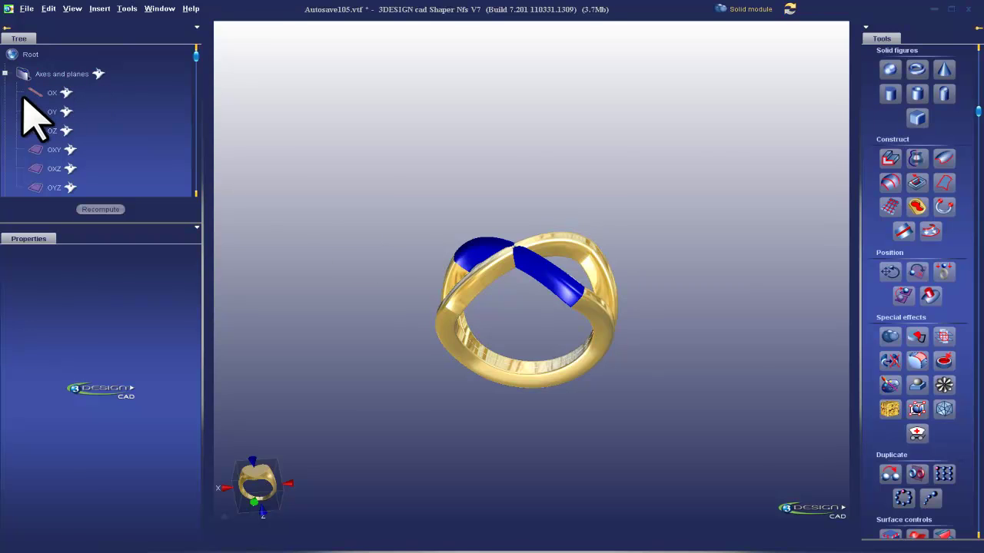
right_click(53, 167)
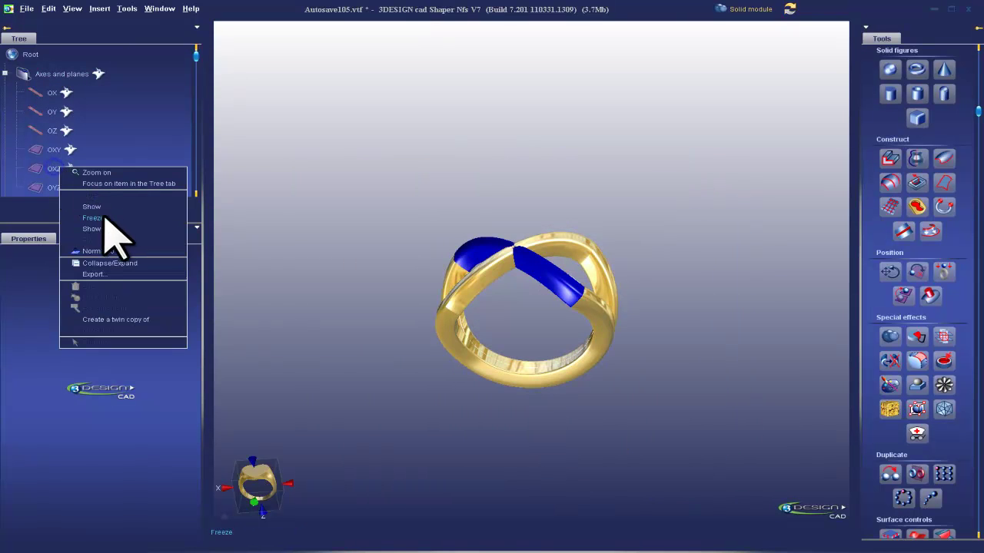
left_click(95, 206)
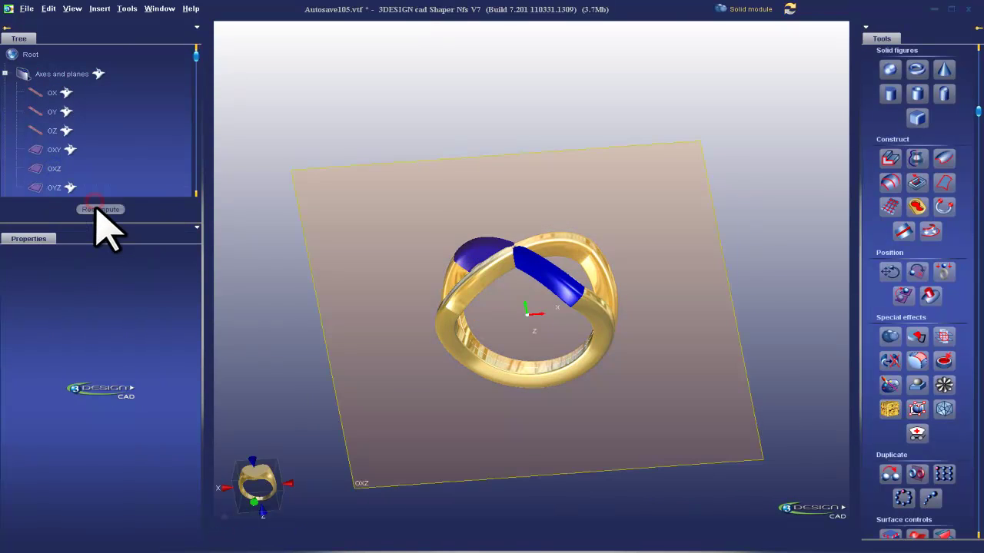
Step: Create a new document without saving the changes to the ring, and add a new part
left_click(26, 9)
left_click(43, 21)
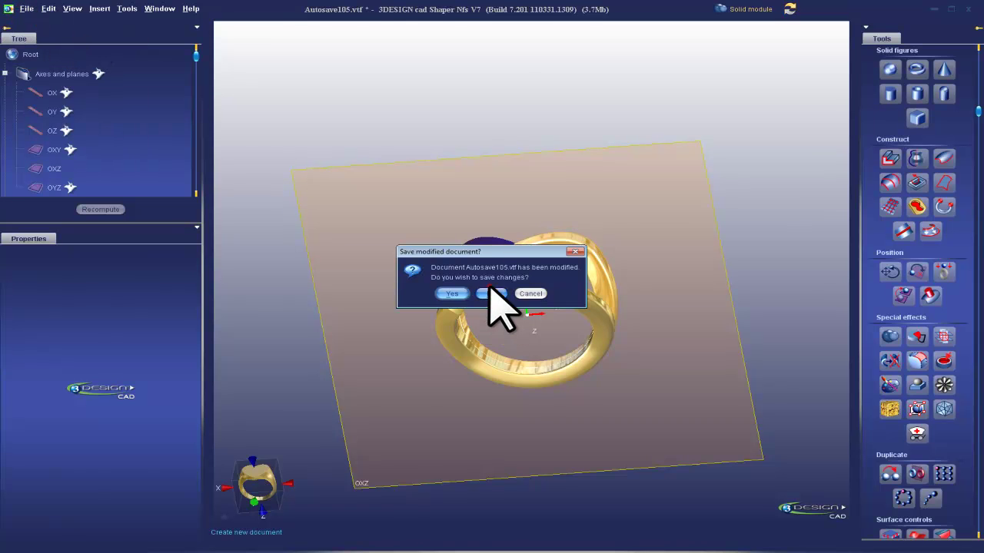
left_click(491, 293)
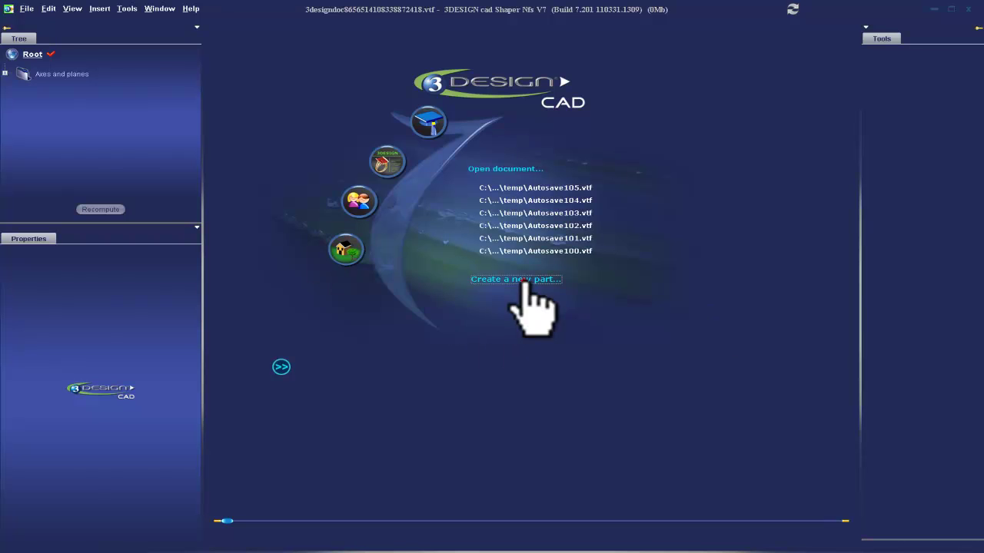
left_click(525, 281)
Step: Start a sketch on the OXZ plane and add a USA size 6 finger circle centred at the origin
left_click(278, 492)
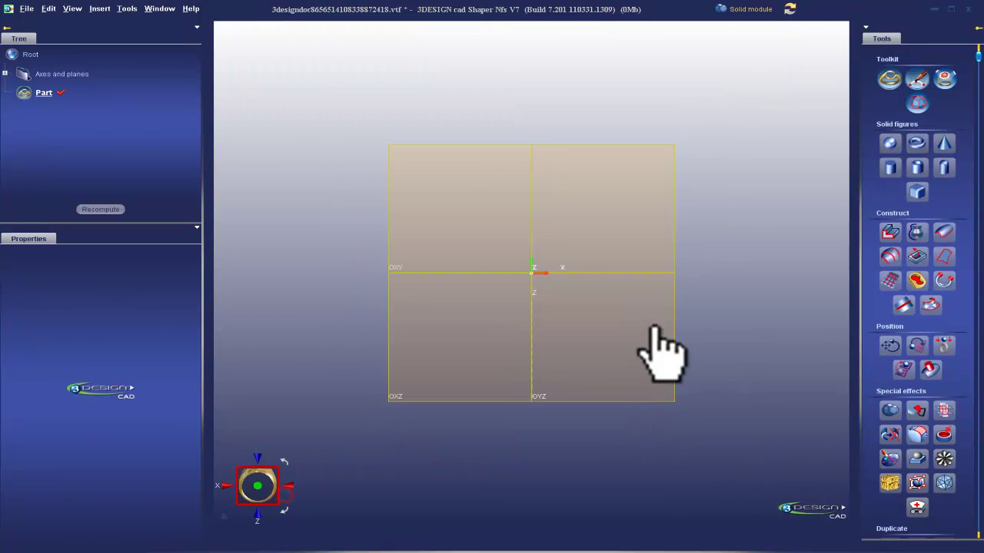
left_click(667, 151)
left_click(917, 78)
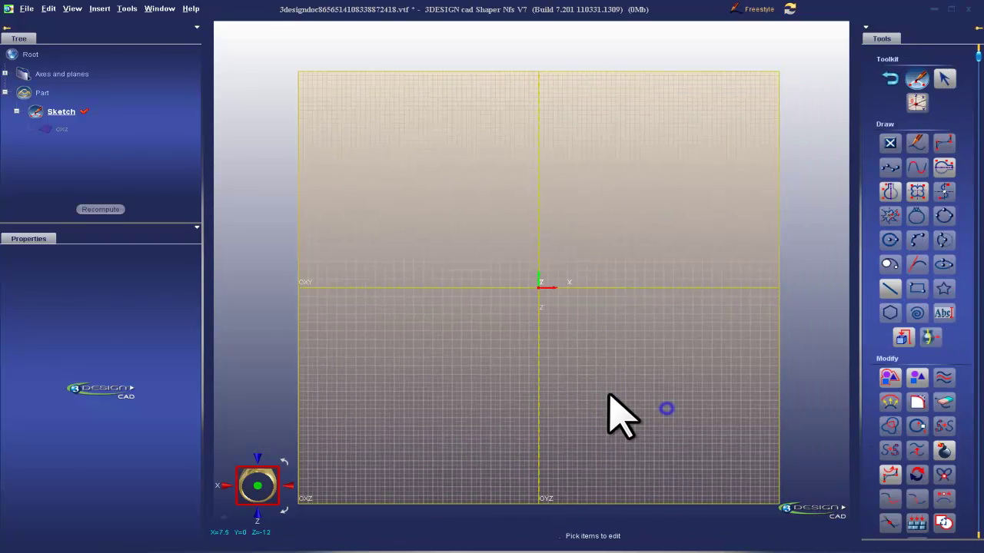
left_click(912, 219)
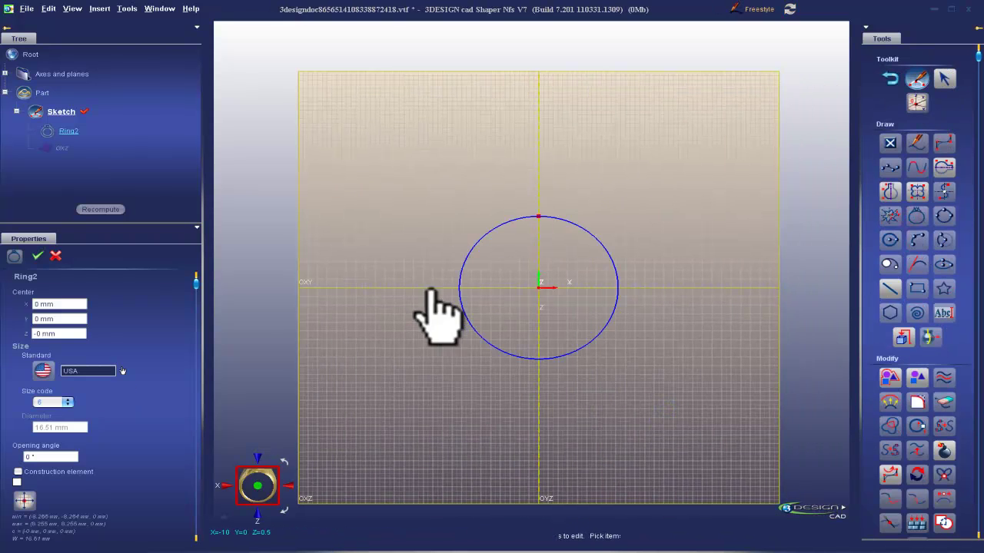
left_click(37, 256)
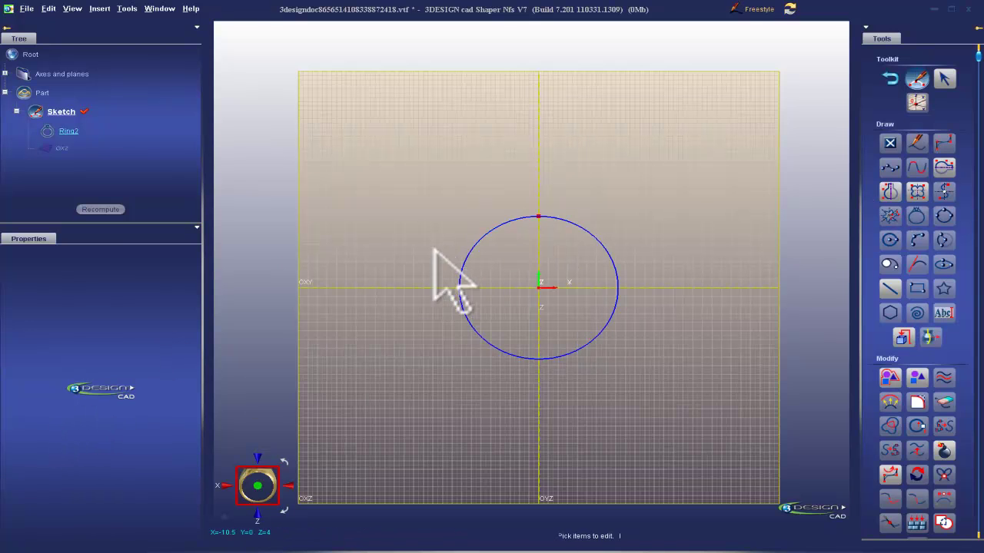
Step: Draw a three-point NURBS shoulder curve from X -8.5 mm, Y 9.5 mm down to the upper left of the finger circle
left_click(943, 144)
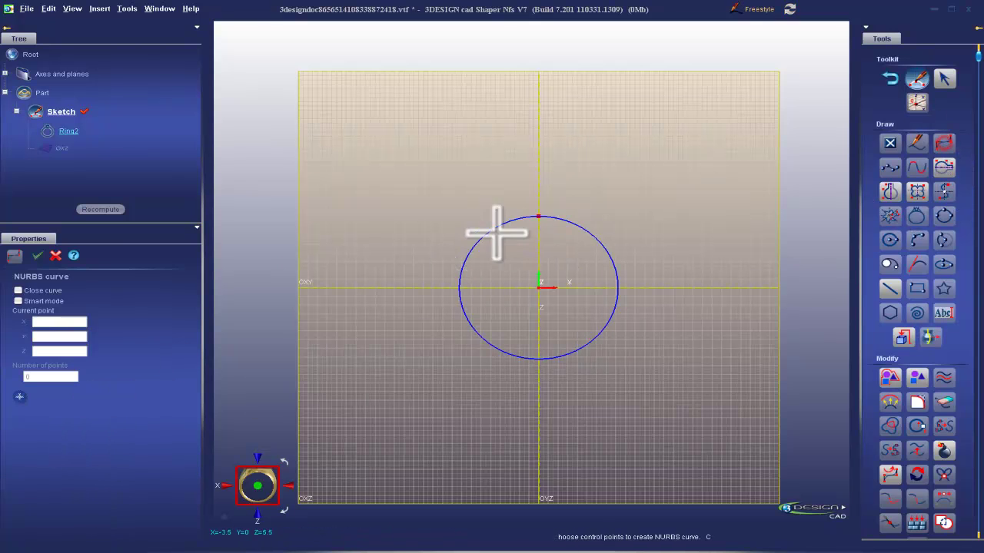
left_click(456, 205)
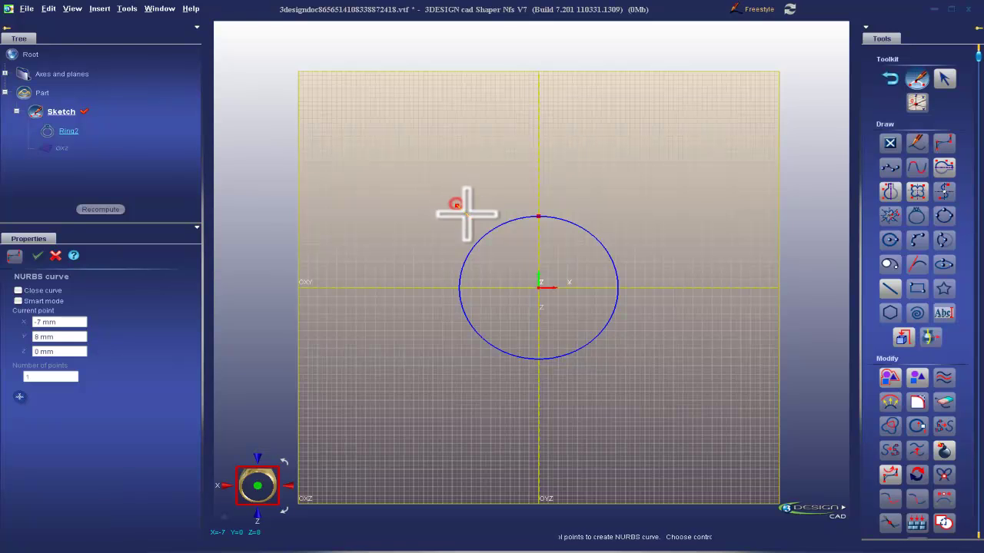
left_click(465, 257)
left_click(37, 256)
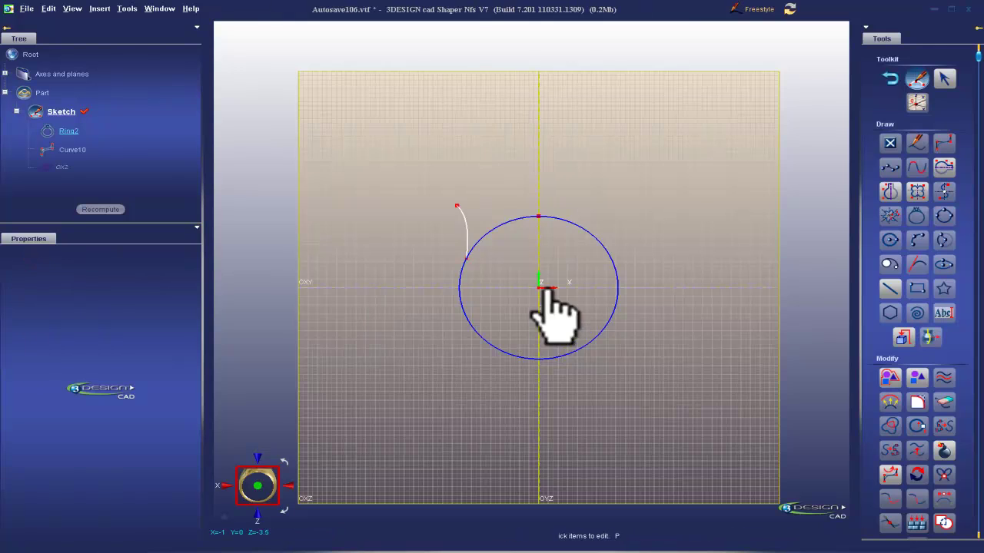
Step: Draw a 32 mm vertical line through the origin from Y 16.5 mm to Y -15.5 mm
middle_click_drag(548, 290, 644, 319)
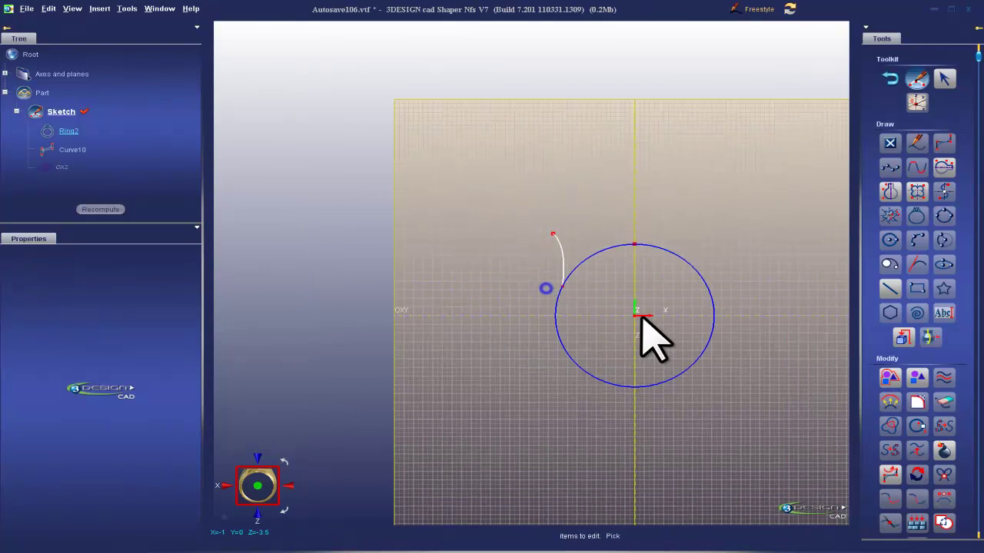
left_click(894, 284)
left_click(635, 174)
left_click(635, 451)
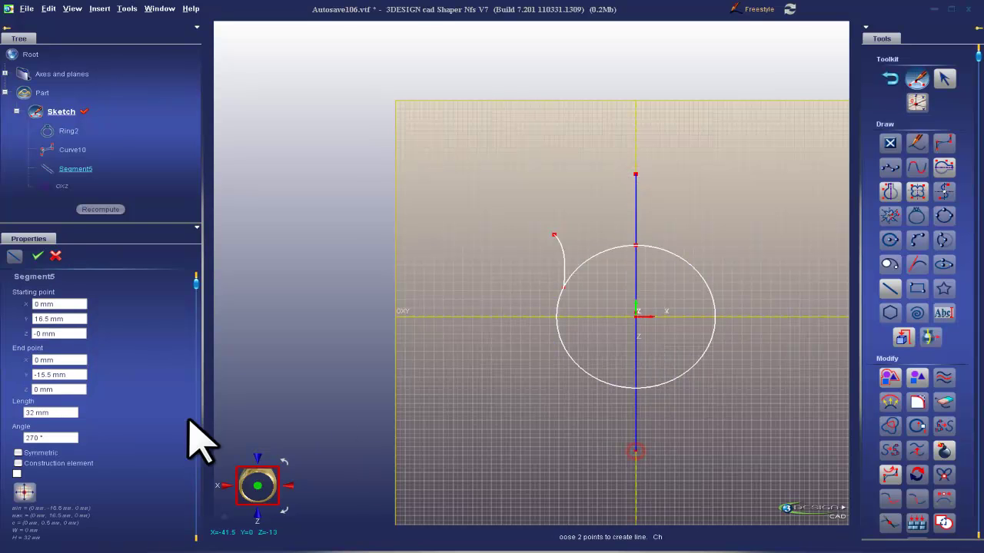
left_click(38, 256)
Step: Trim the finger circle to the lower-left arc between the shoulder curve and the vertical line
scroll(490, 354, "up", 3)
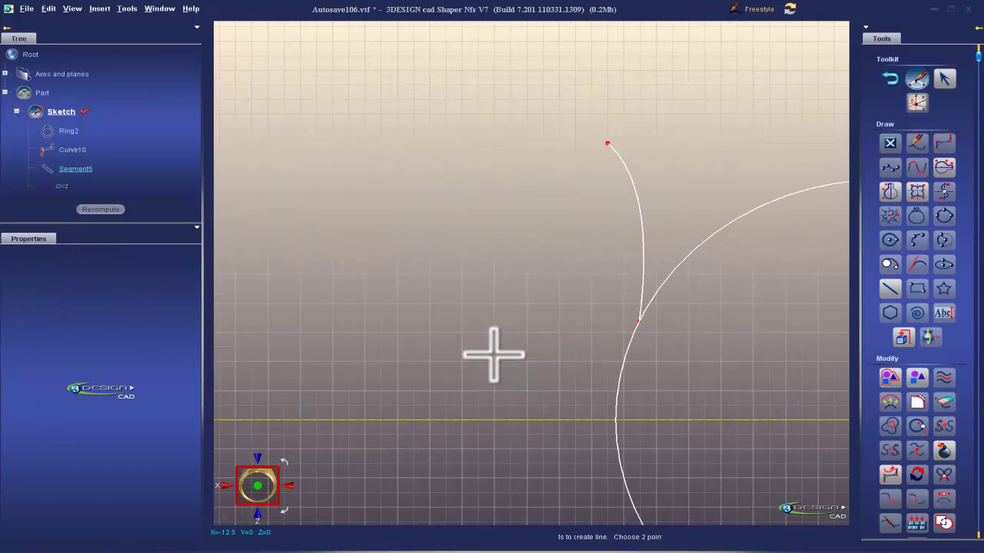
scroll(785, 345, "down", 3)
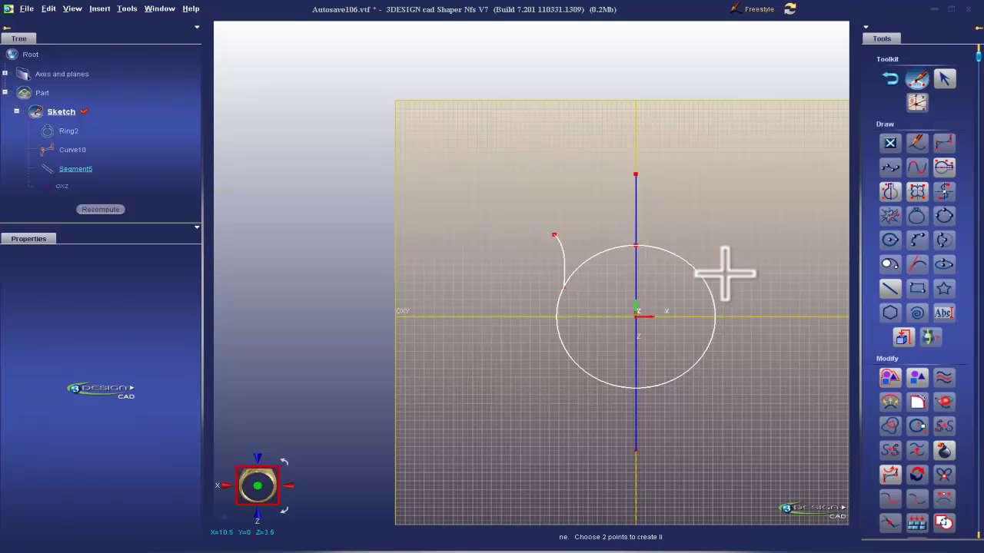
left_click(943, 401)
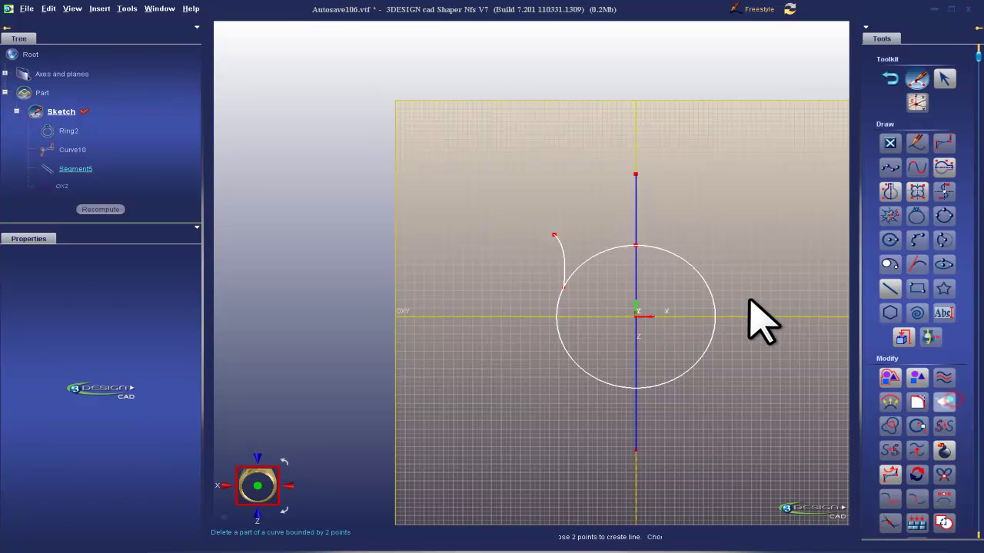
left_click(713, 299)
left_click(588, 259)
scroll(547, 395, "up", 4)
scroll(844, 193, "down", 4)
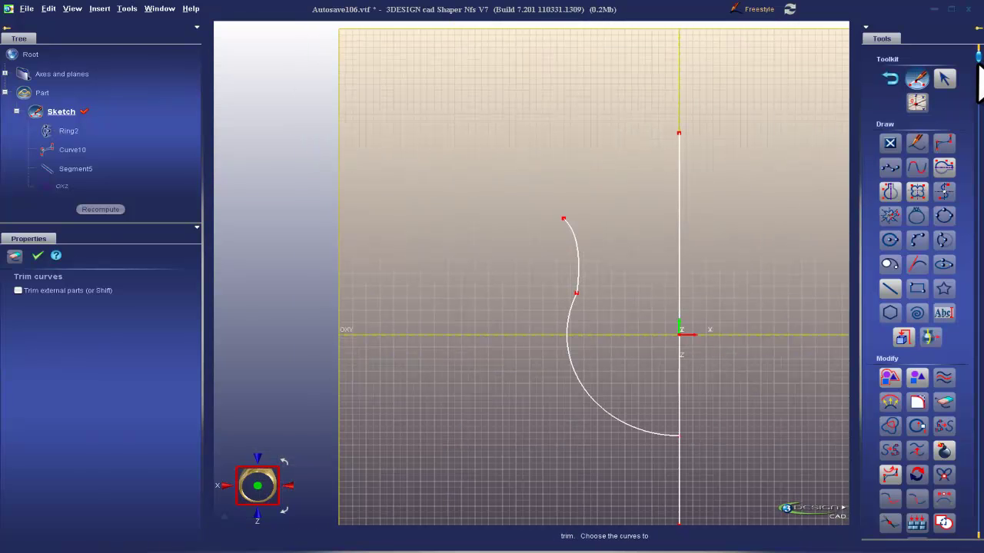
Step: Reshape the shoulder curve by moving its end point to X -6.5 mm, Y 9.5 mm and its middle point to X -5 mm, Y 8 mm
left_click(944, 78)
left_click(573, 258)
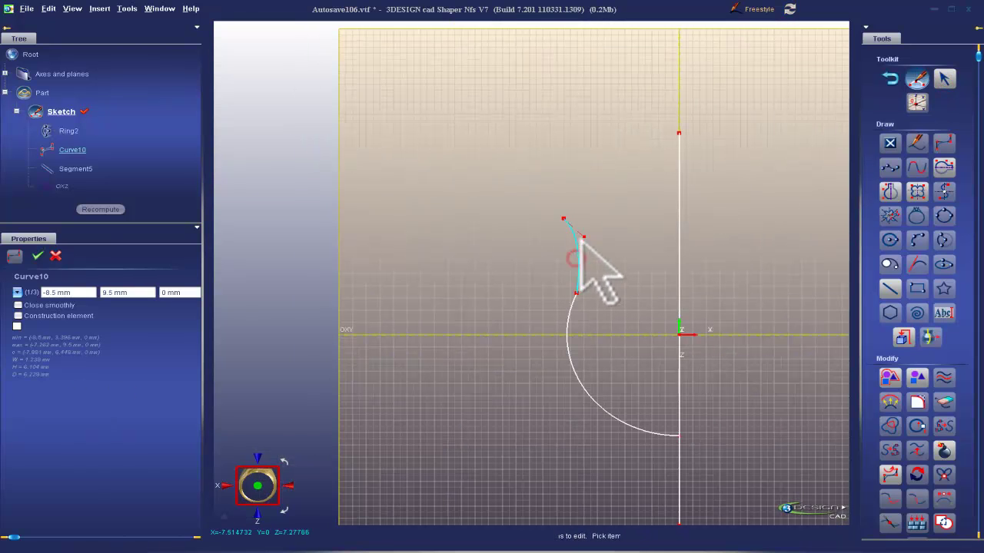
left_click_drag(587, 236, 608, 223)
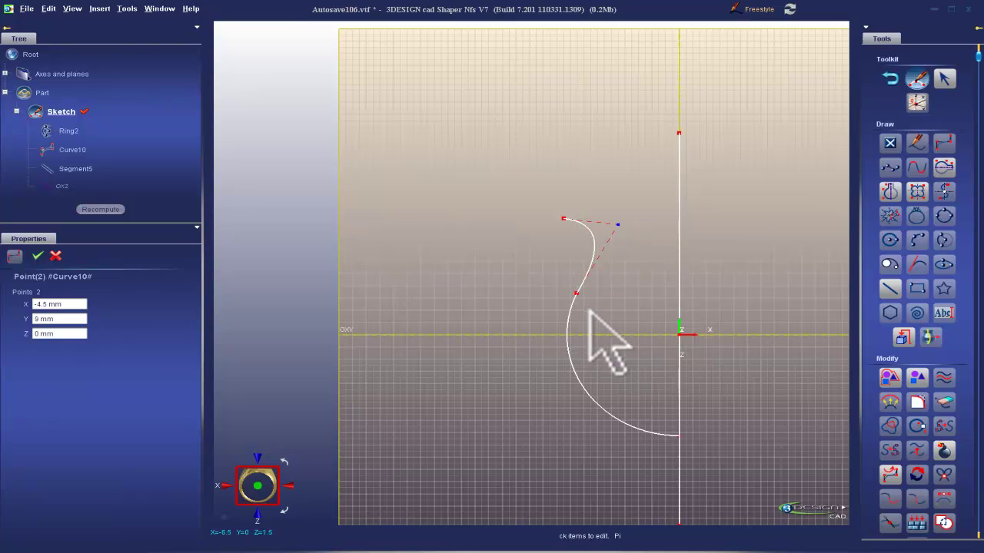
left_click(571, 220)
left_click_drag(567, 219, 587, 219)
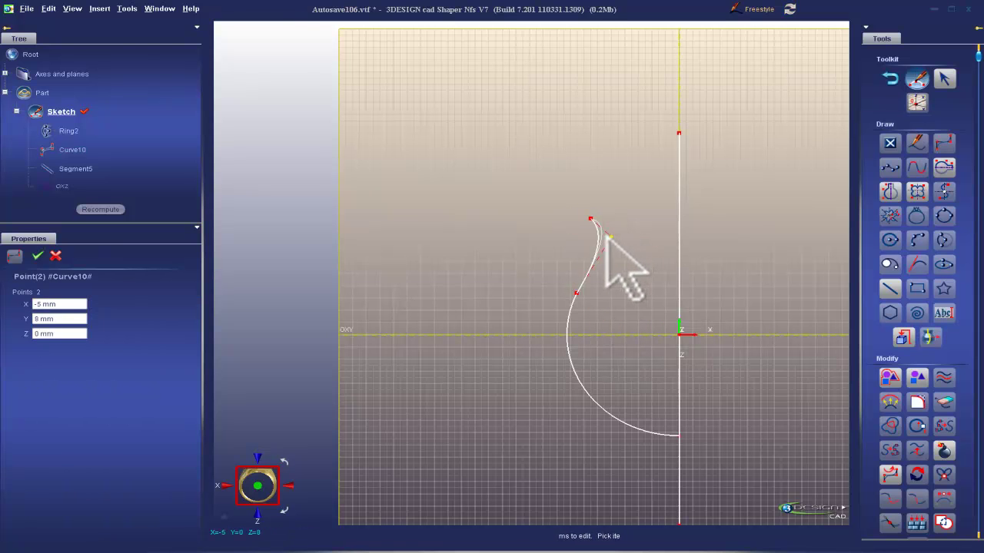
left_click(615, 283)
scroll(707, 384, "down", 2)
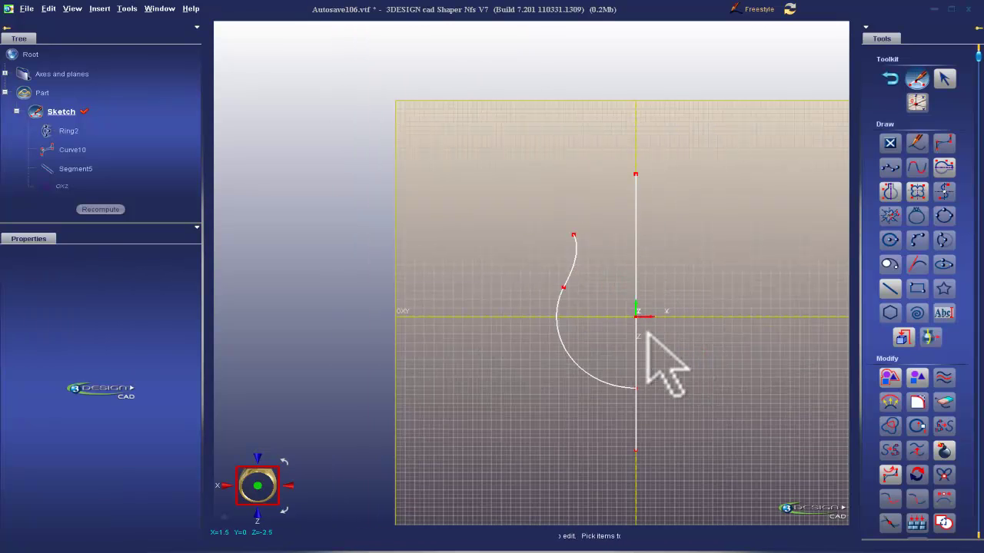
Step: Join the arc and shoulder curve into one curve and mirror it across the vertical line, keeping the original
left_click(944, 474)
left_click(604, 381)
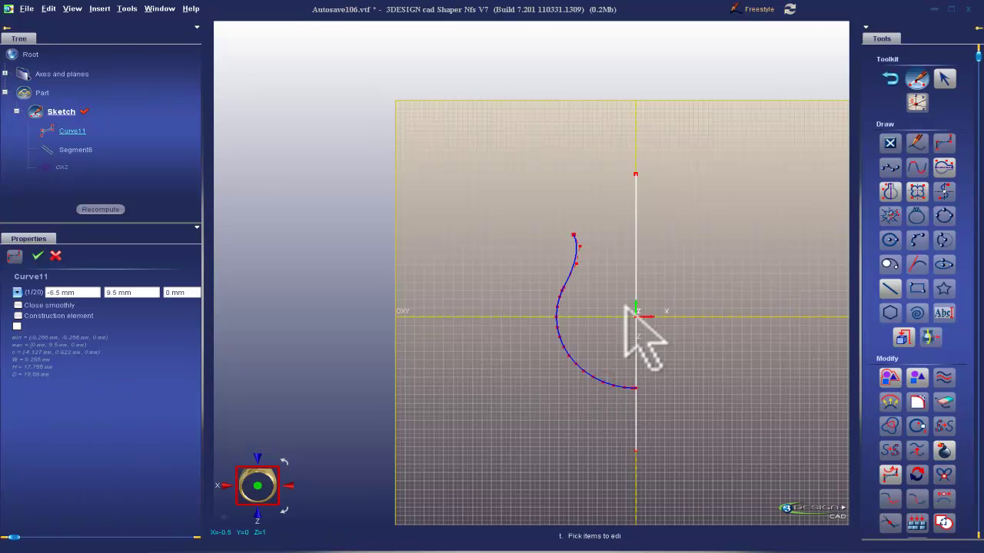
left_click(635, 344)
scroll(928, 484, "down", 2)
scroll(934, 513, "down", 2)
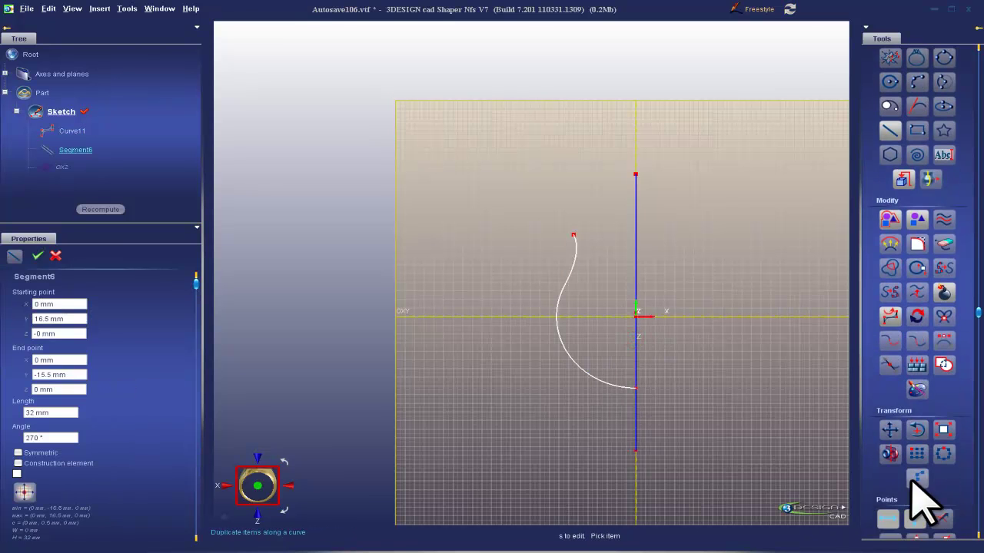
left_click(890, 453)
left_click(66, 306)
left_click(576, 359)
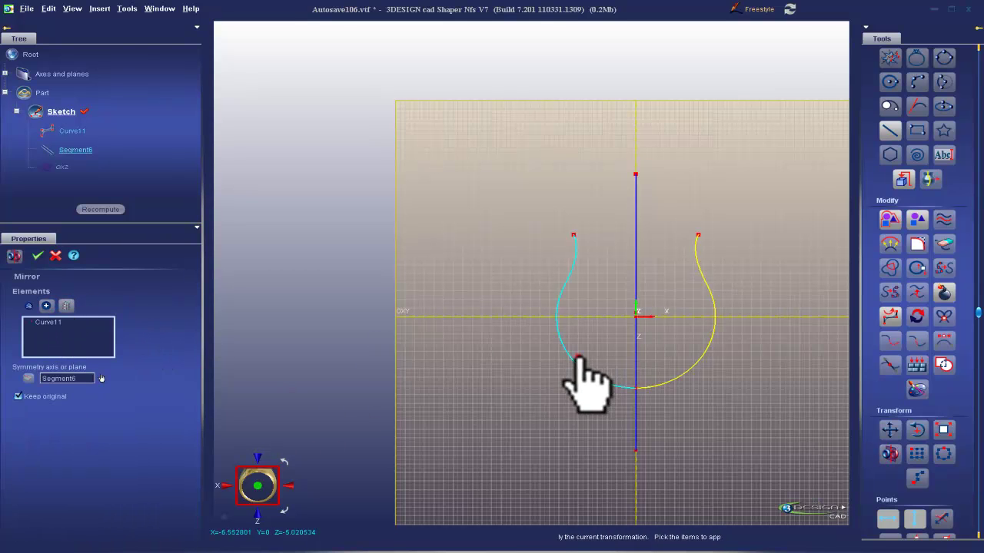
left_click(38, 256)
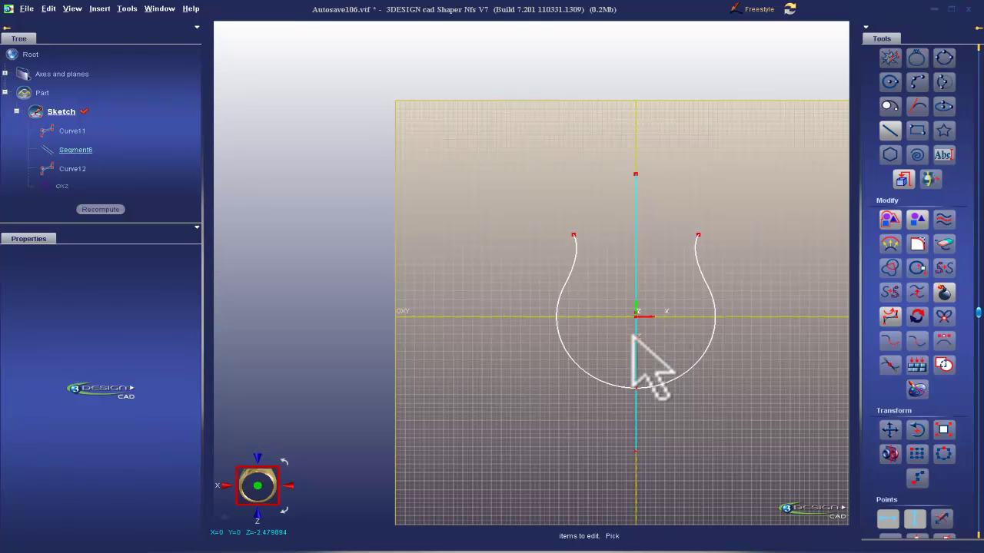
Step: Delete the vertical axis line and join the two mirrored halves into a single ring profile curve
left_click(636, 338)
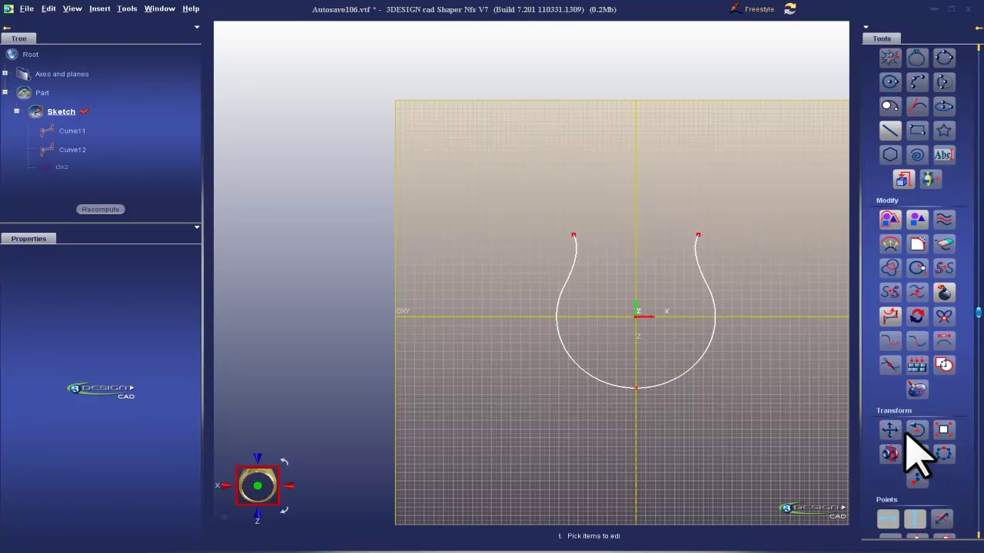
left_click(888, 315)
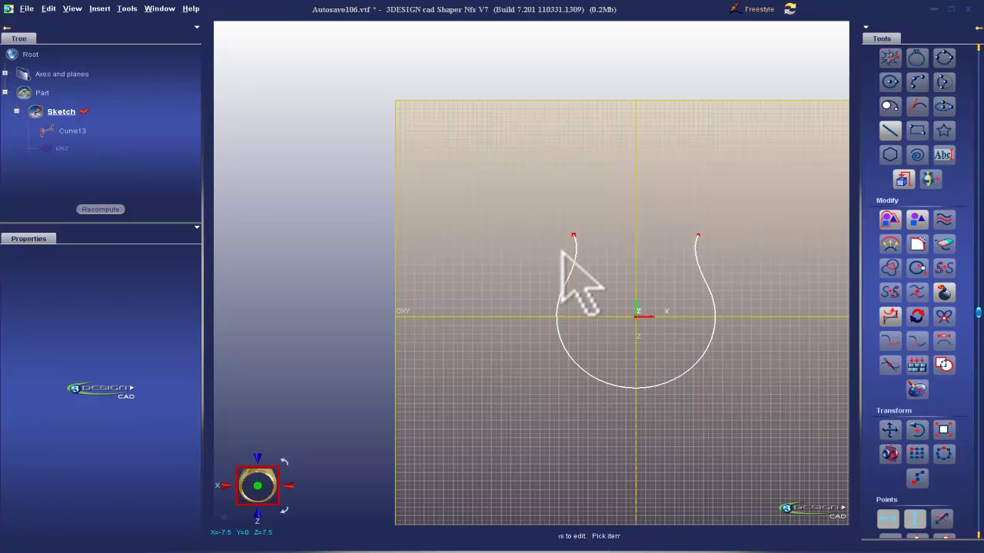
mouse_move(817, 518)
left_click(839, 427)
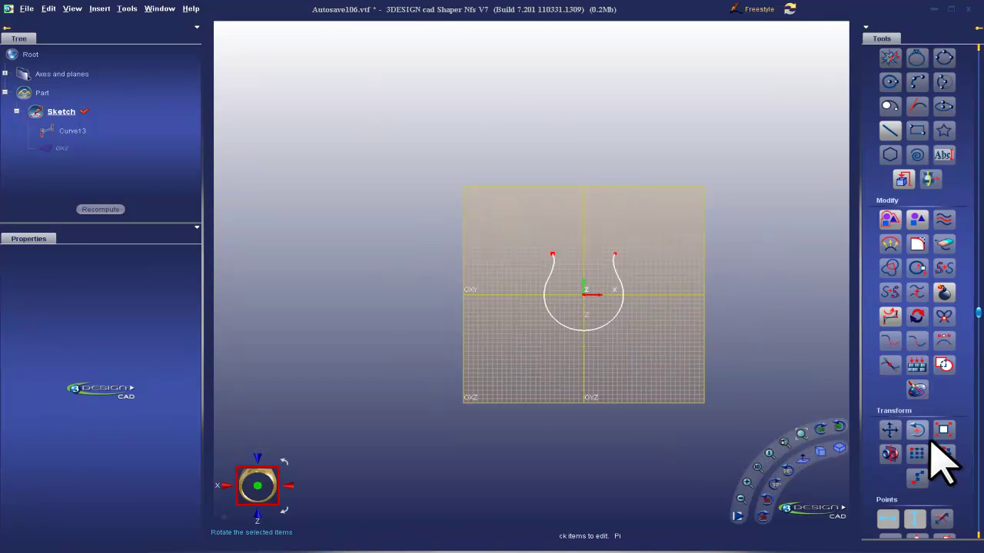
Step: Display the ring profile curve's direction and information to check its length
scroll(941, 462, "down", 5)
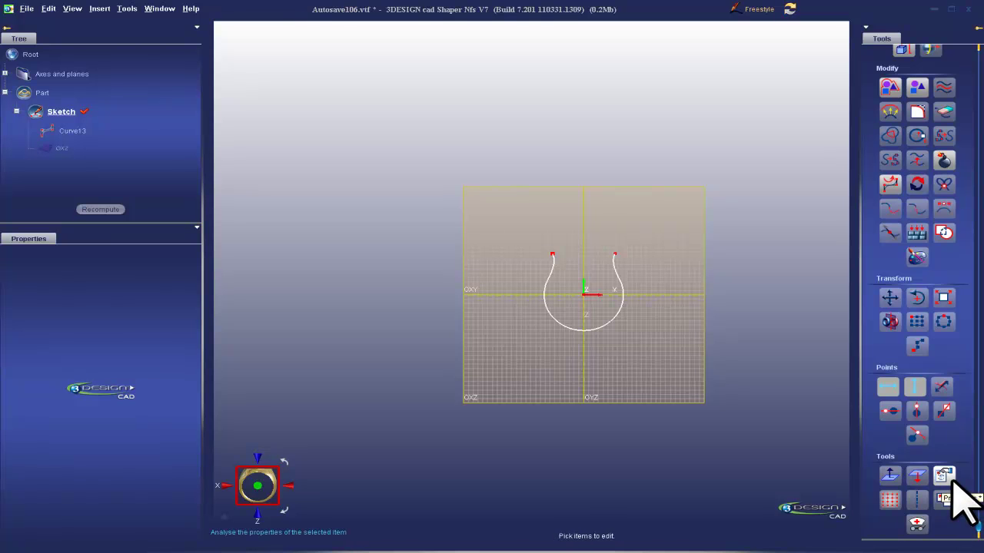
left_click(945, 475)
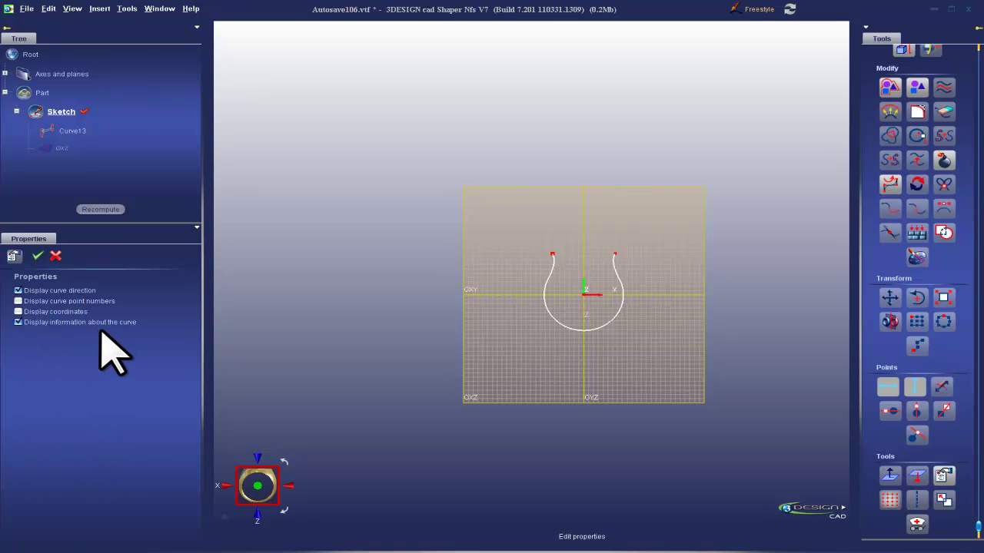
left_click(37, 256)
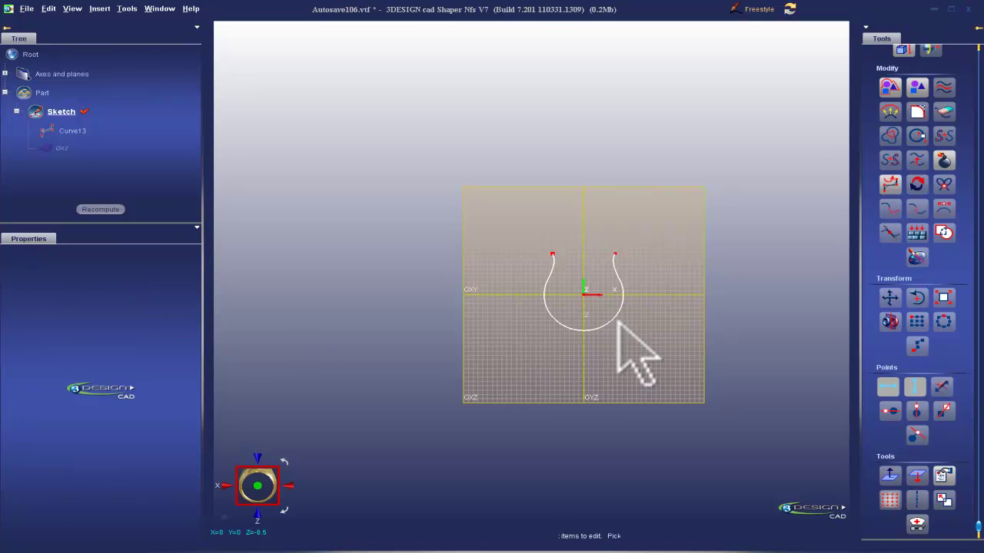
left_click(615, 318)
left_click(941, 470)
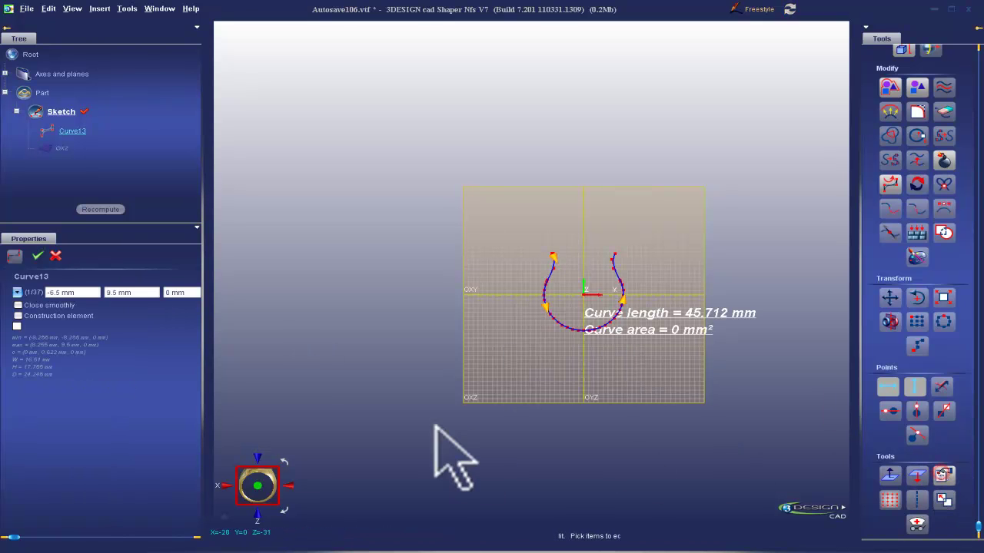
scroll(676, 454, "up", 3)
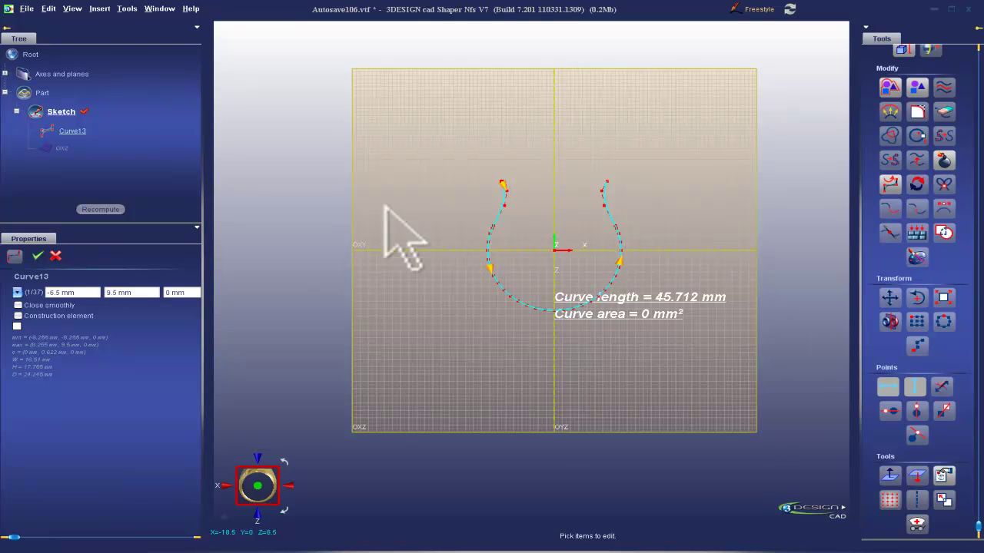
Step: Deselect the ring profile curve and hide its direction and information display
left_click(52, 254)
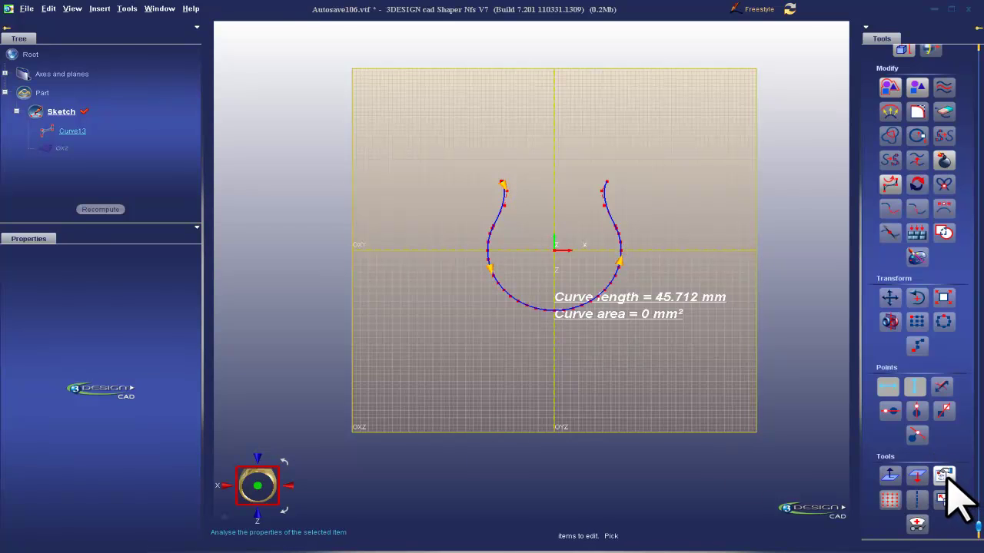
left_click(944, 476)
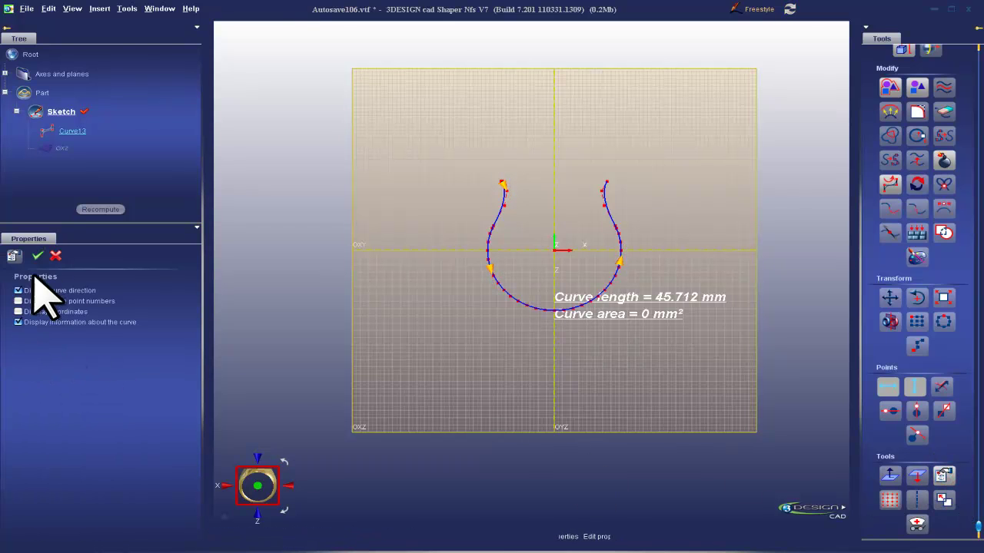
left_click(37, 254)
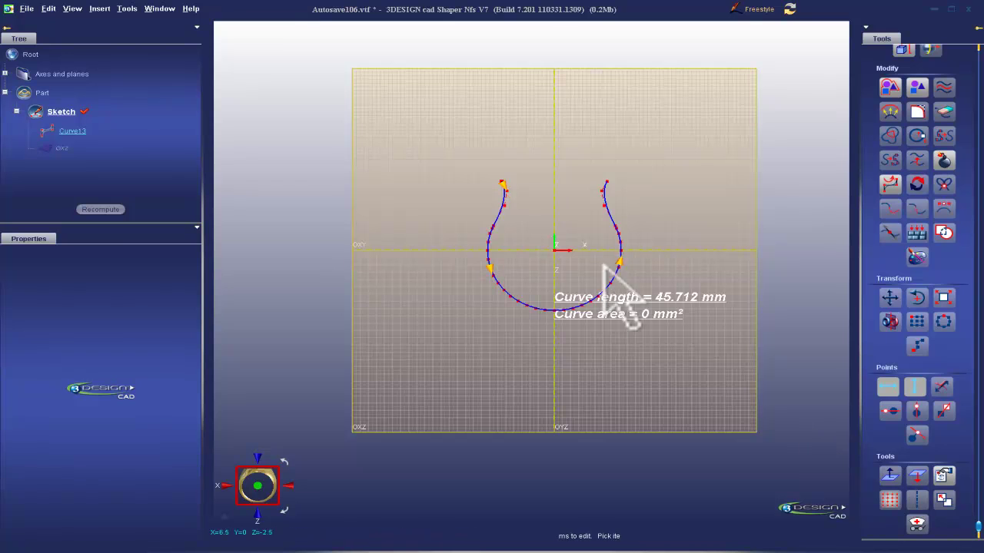
left_click(944, 475)
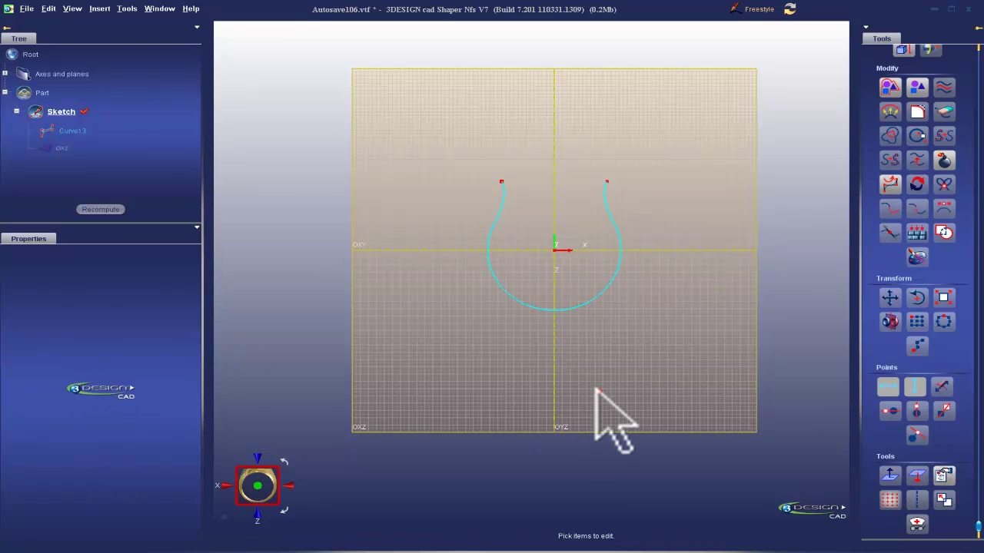
scroll(723, 338, "up", 3)
scroll(815, 259, "down", 4)
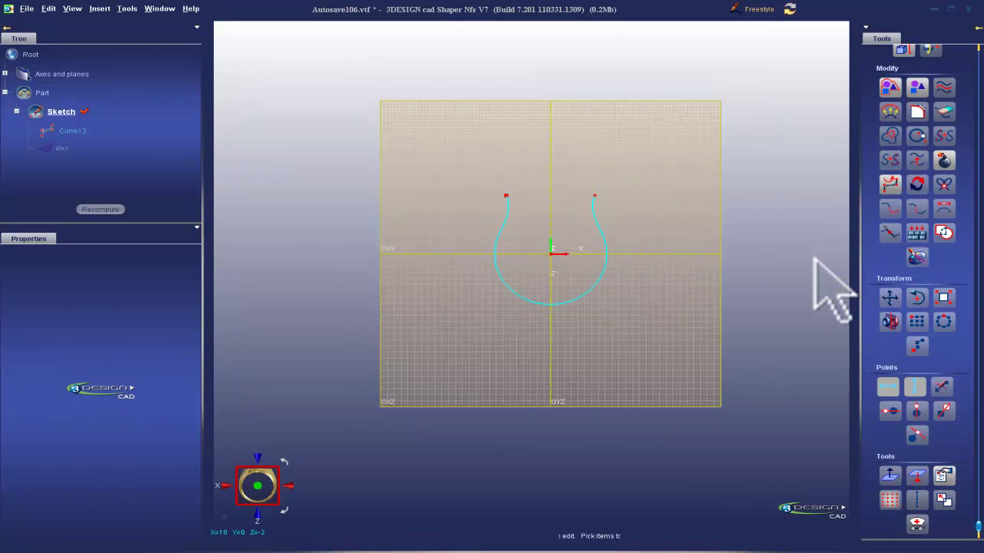
scroll(968, 227, "up", 5)
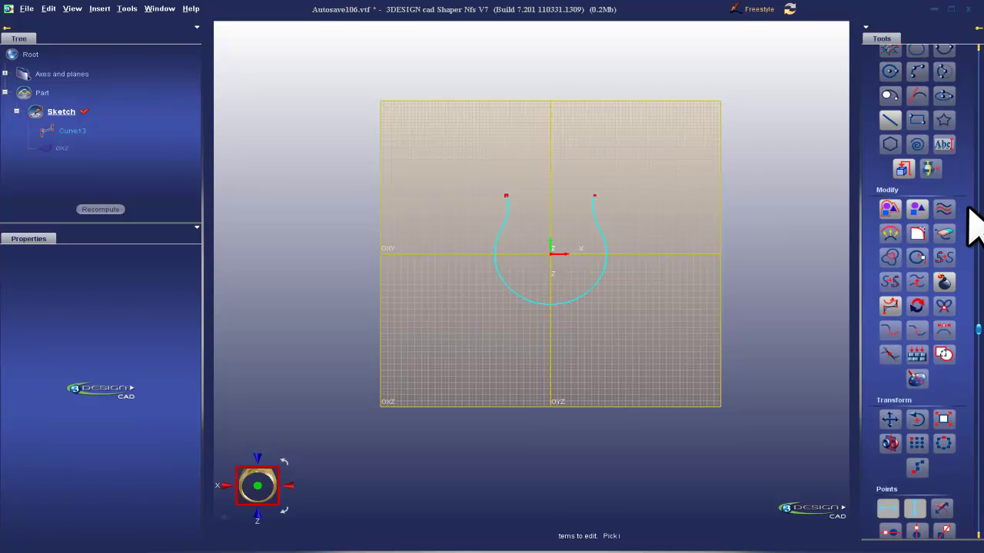
Step: Start a new sketch on the OXY plane and draw a circle of 0.5 mm radius centred on the origin
right_click_drag(679, 145, 645, 201)
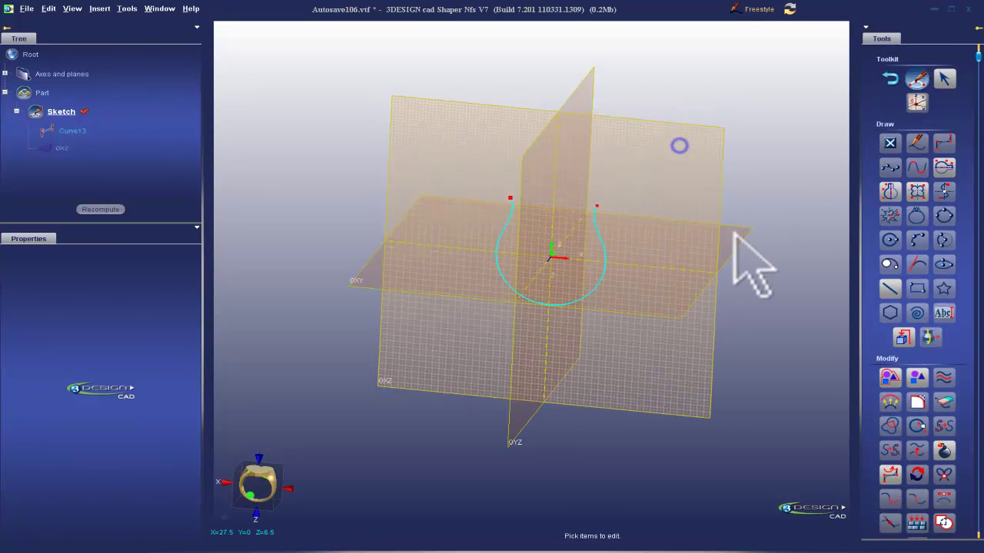
left_click(740, 243)
left_click(917, 79)
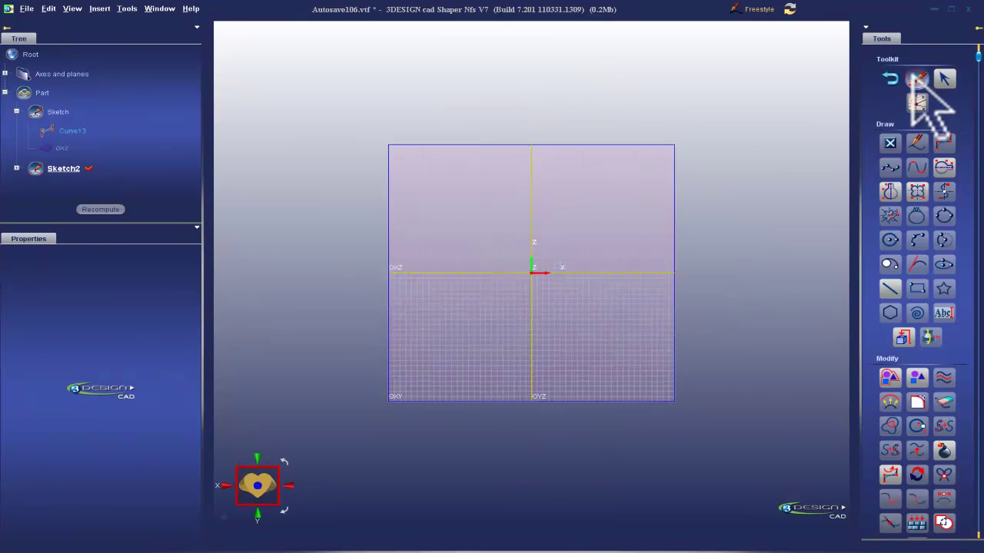
left_click(890, 166)
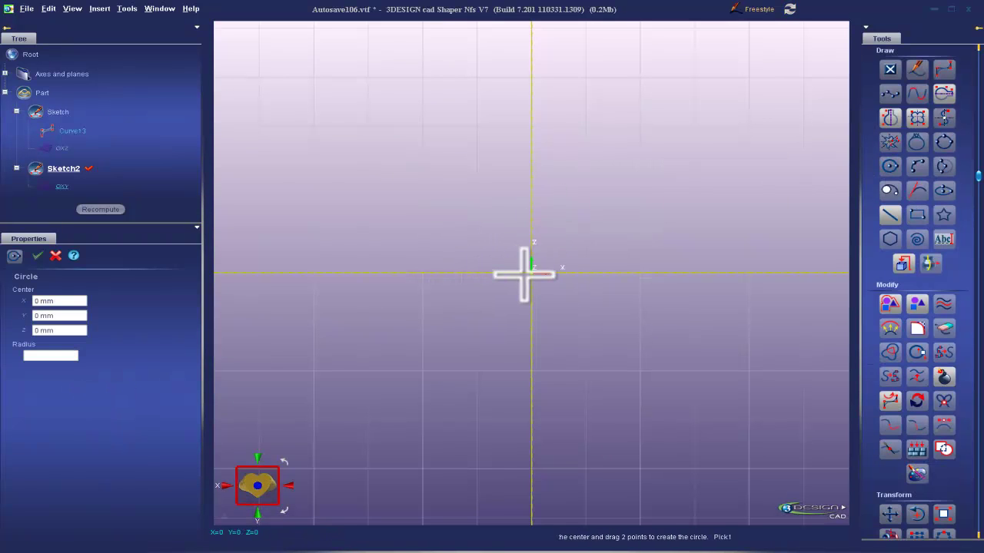
left_click(567, 273)
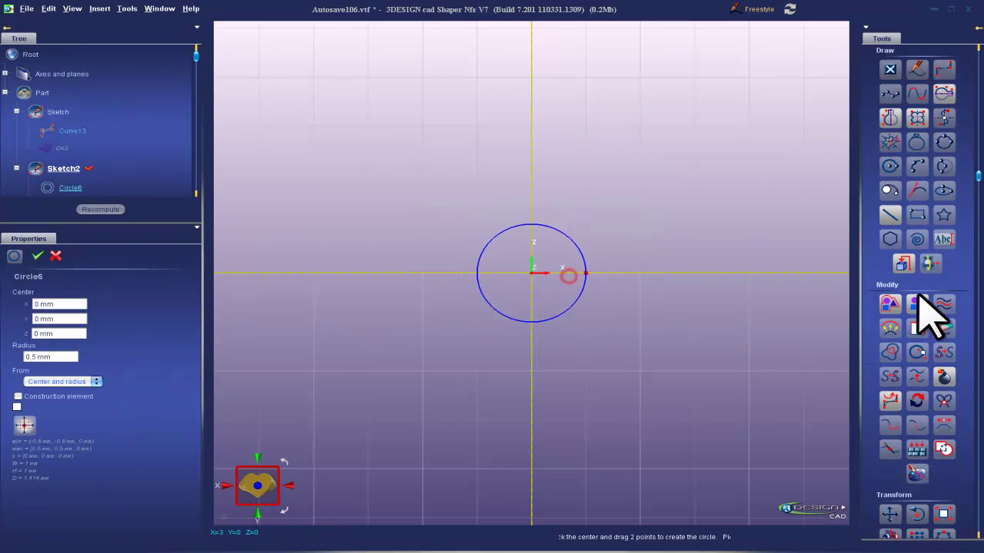
Step: Move the circle 0.64 mm along Y and duplicate it circularly around the origin with 5 copies at 72°
scroll(941, 469, "down", 2)
left_click(892, 472)
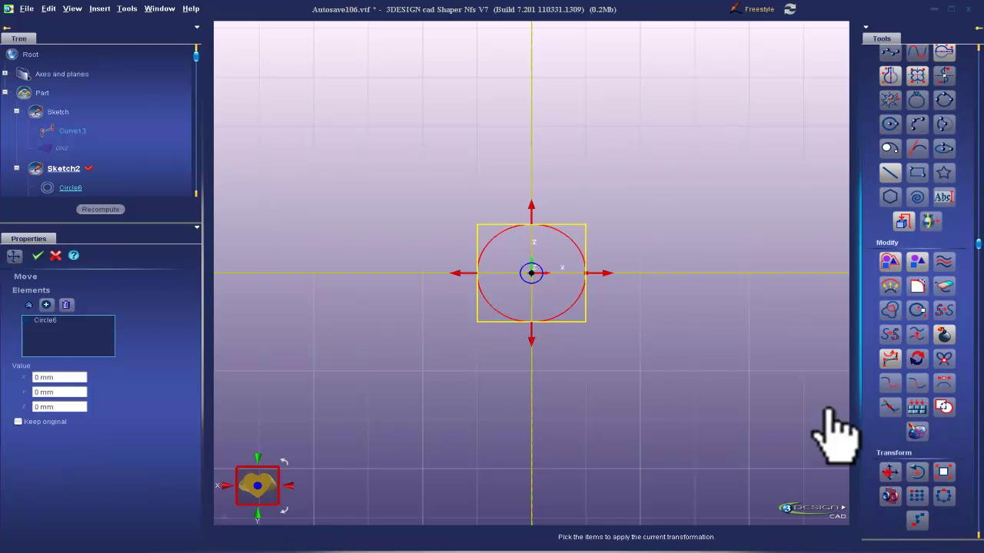
left_click_drag(532, 209, 530, 142)
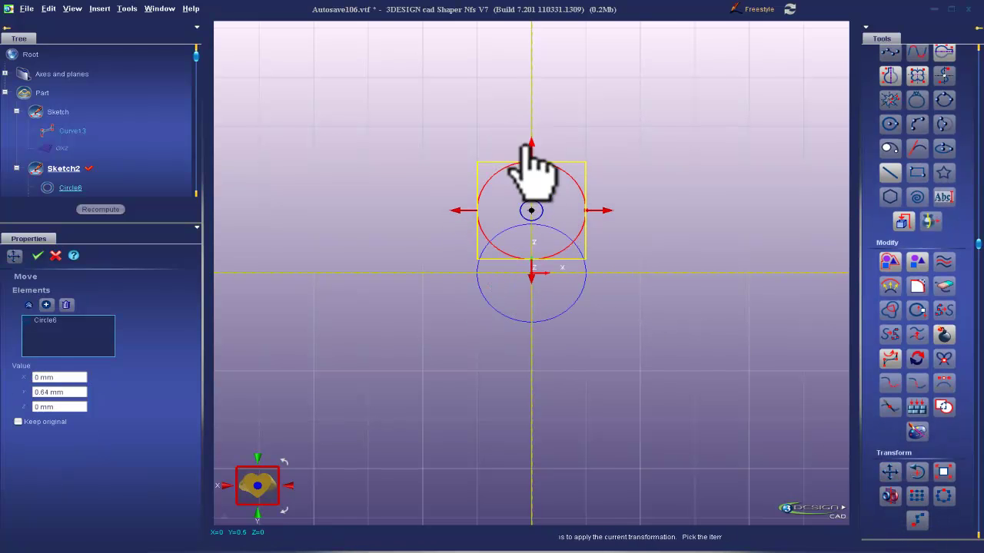
left_click(36, 256)
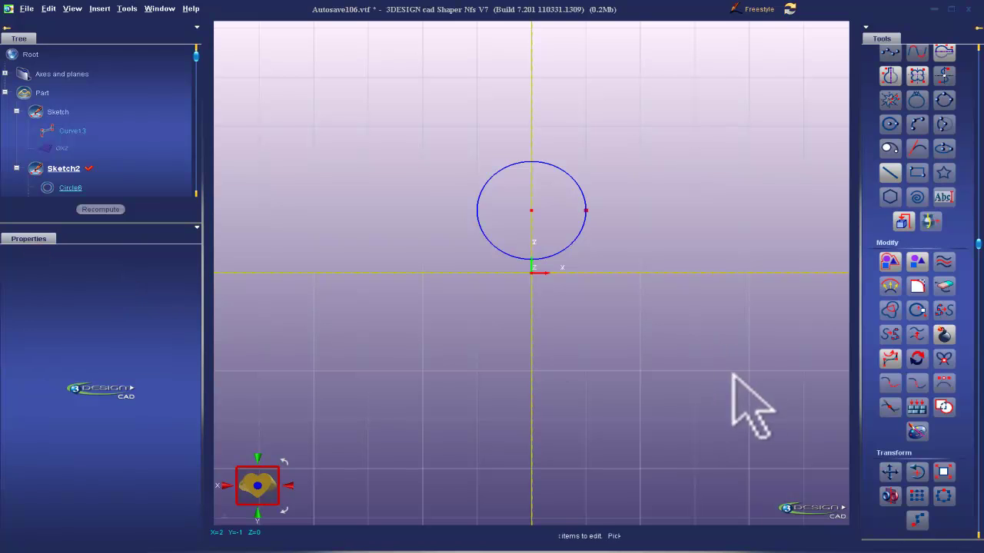
left_click(942, 495)
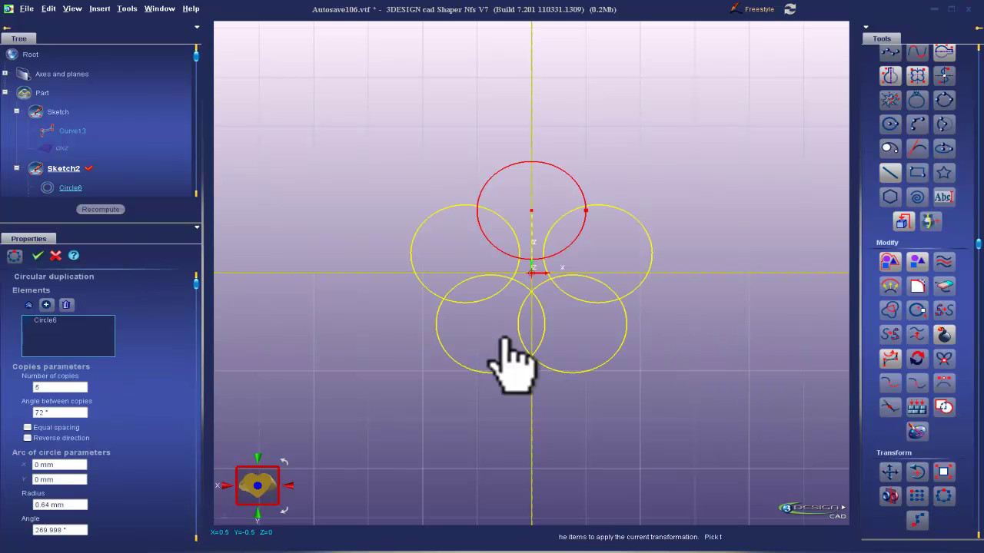
left_click(37, 256)
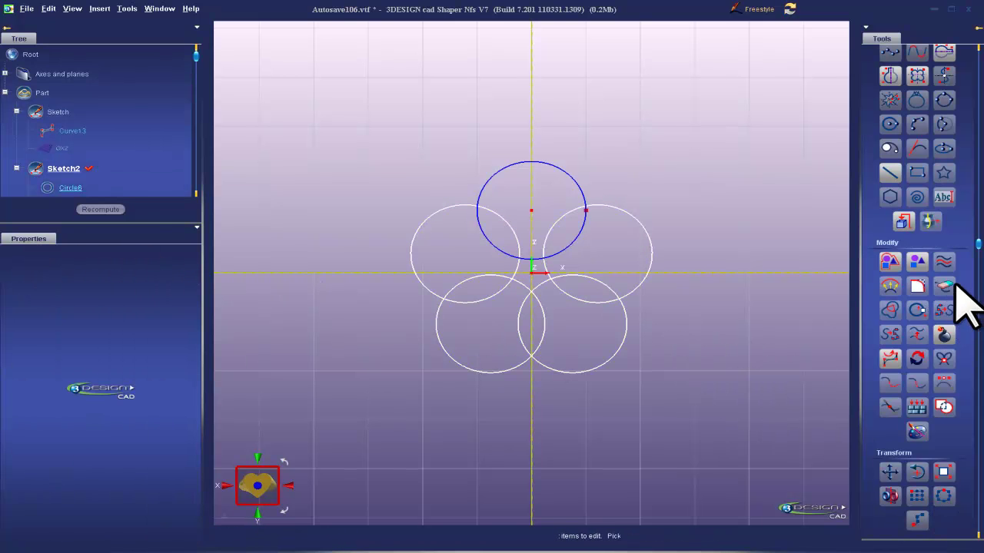
Step: Trim the overlapping inner arcs of the five circles to form a five-petal flower outline
left_click(944, 285)
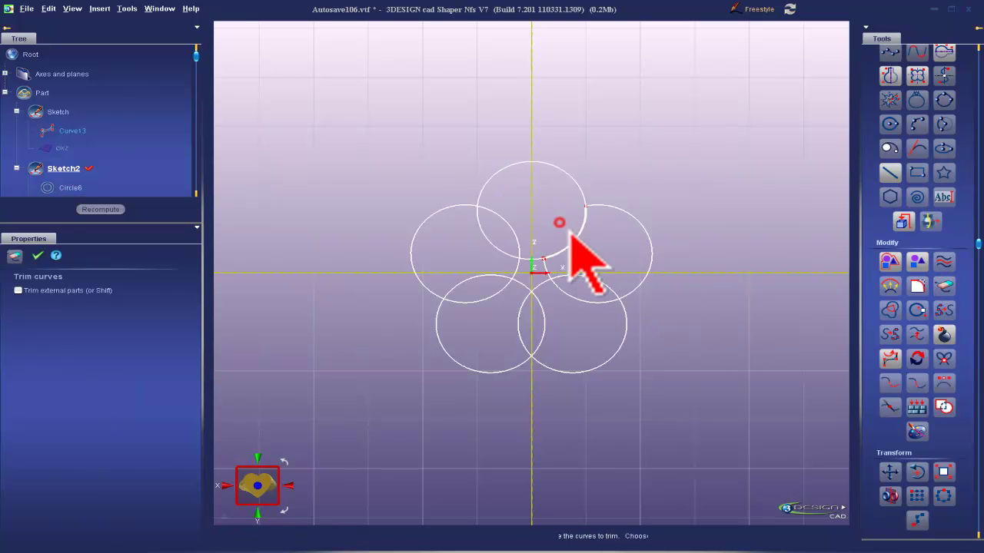
left_click(576, 293)
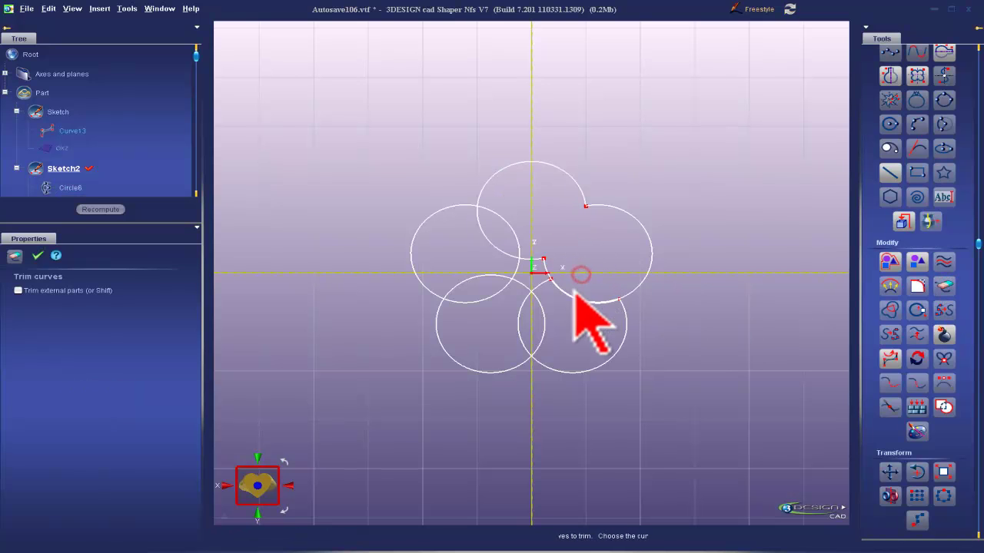
left_click(541, 325)
left_click(471, 306)
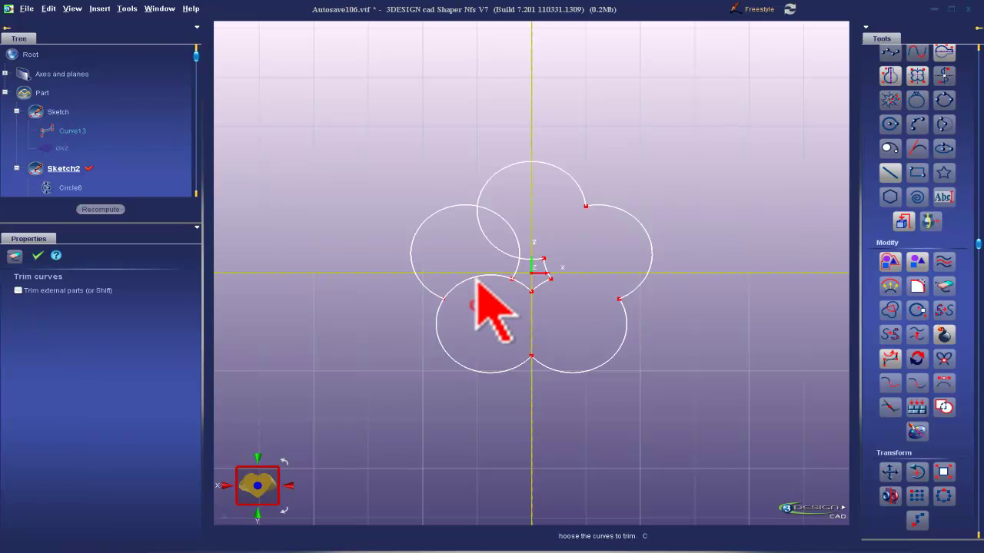
left_click(479, 277)
left_click(501, 253)
left_click(514, 241)
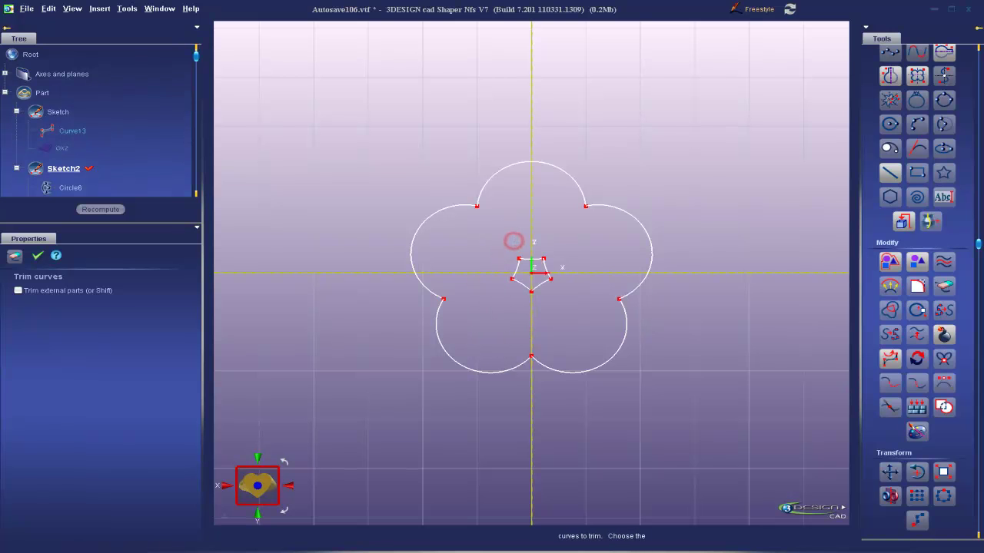
Step: Trim away the small star-shaped remainder at the centre of the flower outline and finish trimming
left_click(469, 239)
scroll(955, 138, "up", 3)
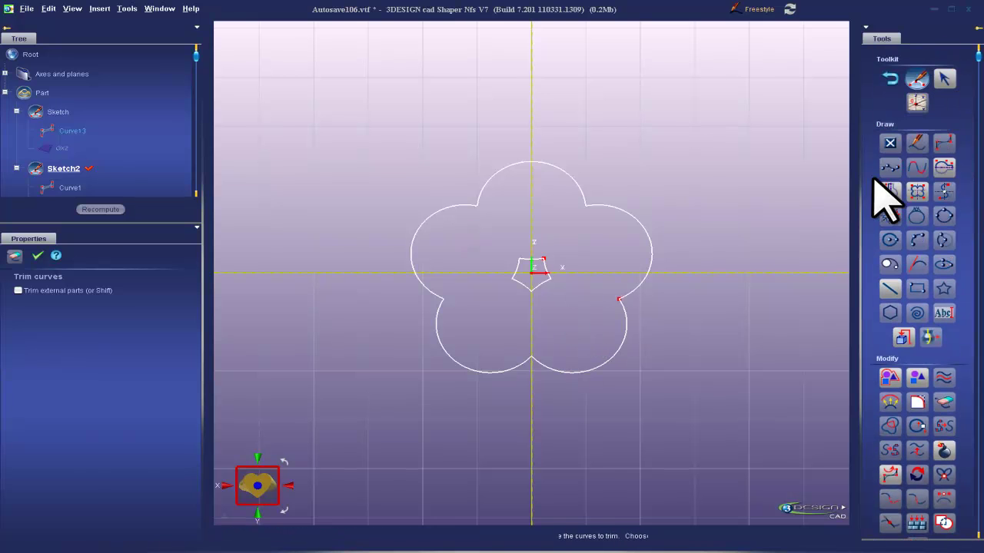
left_click(499, 233)
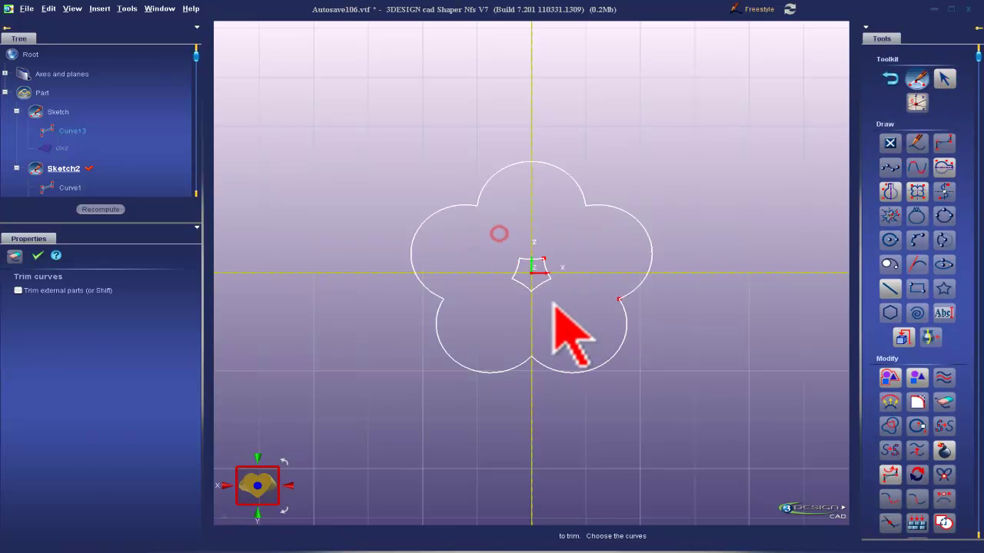
left_click(545, 285)
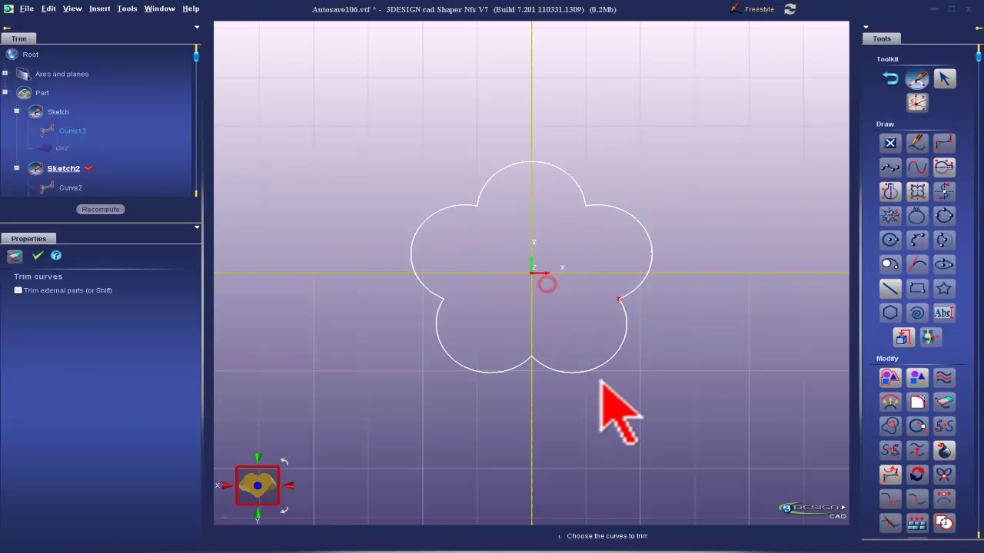
right_click(778, 257)
scroll(602, 411, "down", 3)
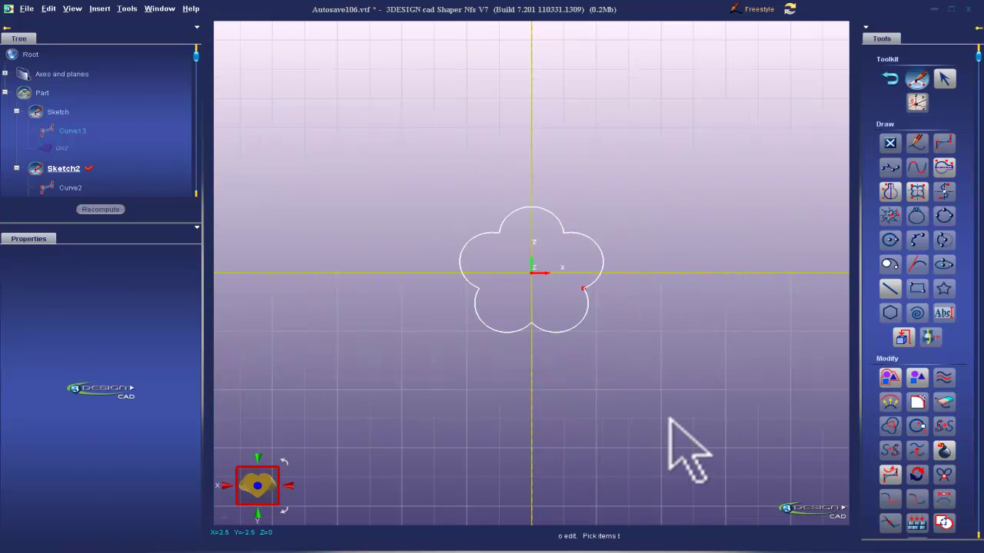
scroll(657, 432, "down", 2)
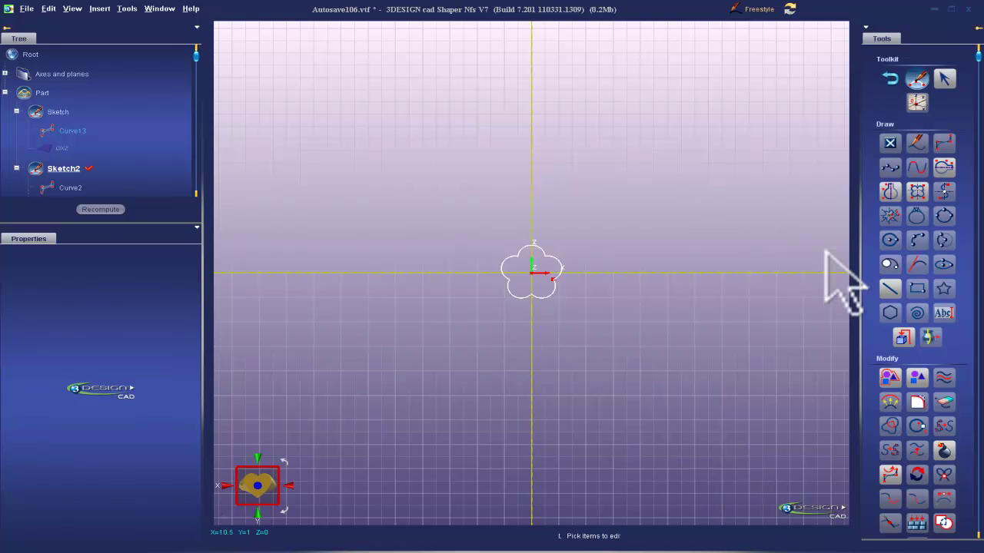
Step: Leave the sketch and move a copy of the flower curve straight up along Z, keeping the original
left_click(891, 77)
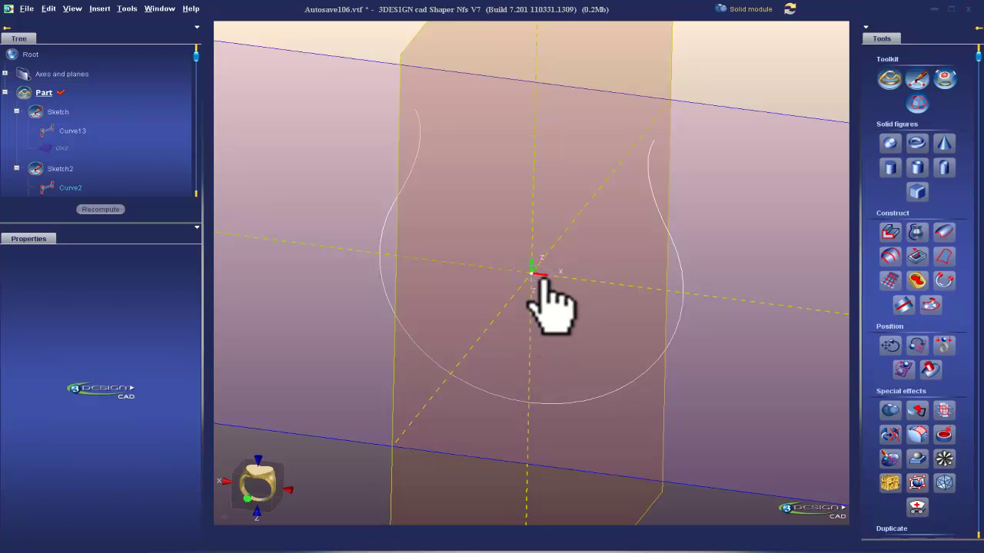
scroll(930, 454, "down", 1)
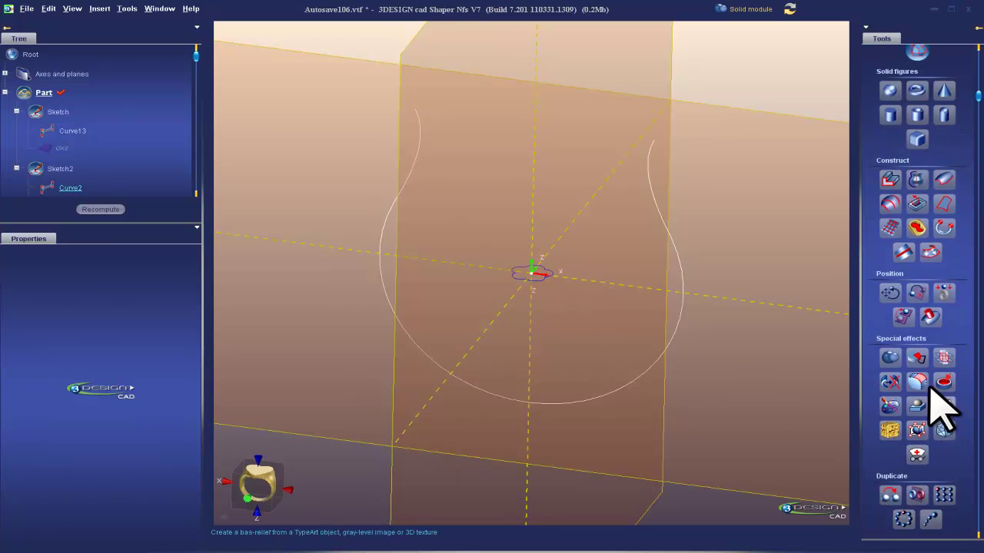
left_click(887, 292)
left_click_drag(533, 228, 531, 148)
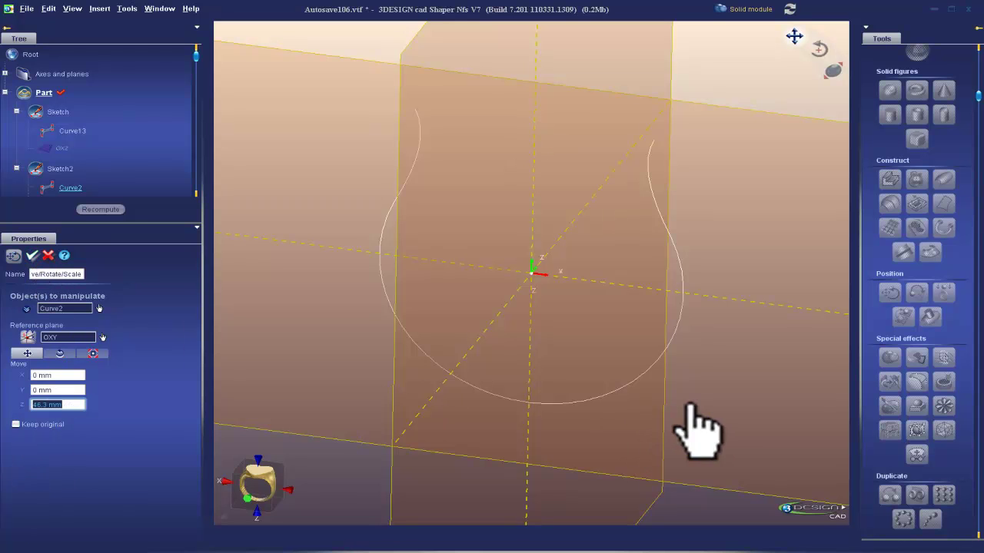
key("Return")
Step: Reopen the ring profile sketch and draw a vertical line 45.7 mm long upward from the origin
scroll(570, 355, "down", 5)
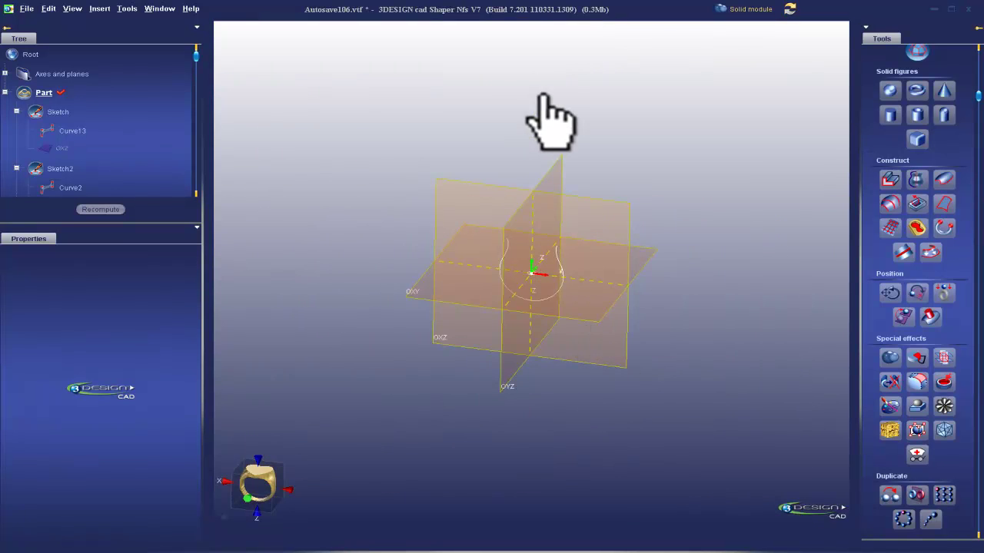
double_click(549, 259)
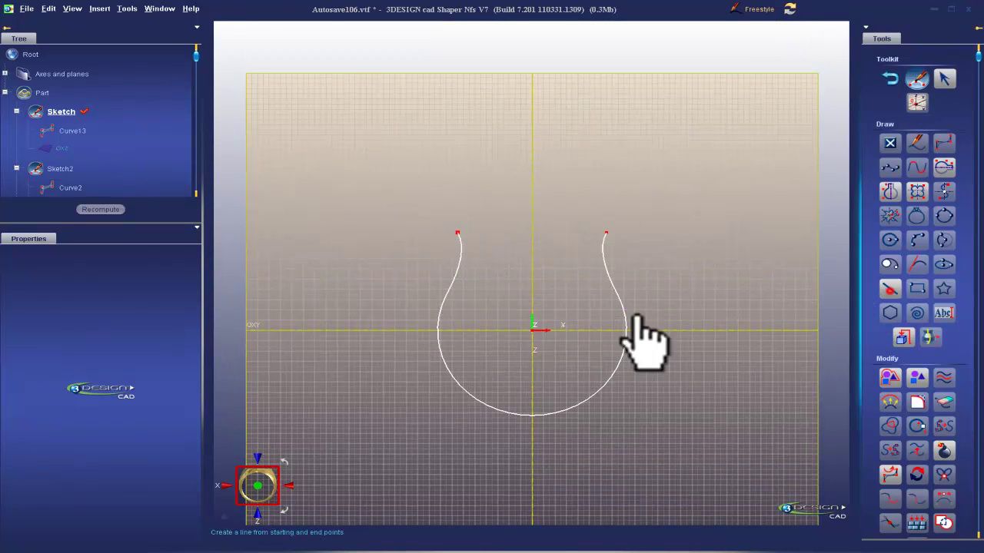
left_click(891, 290)
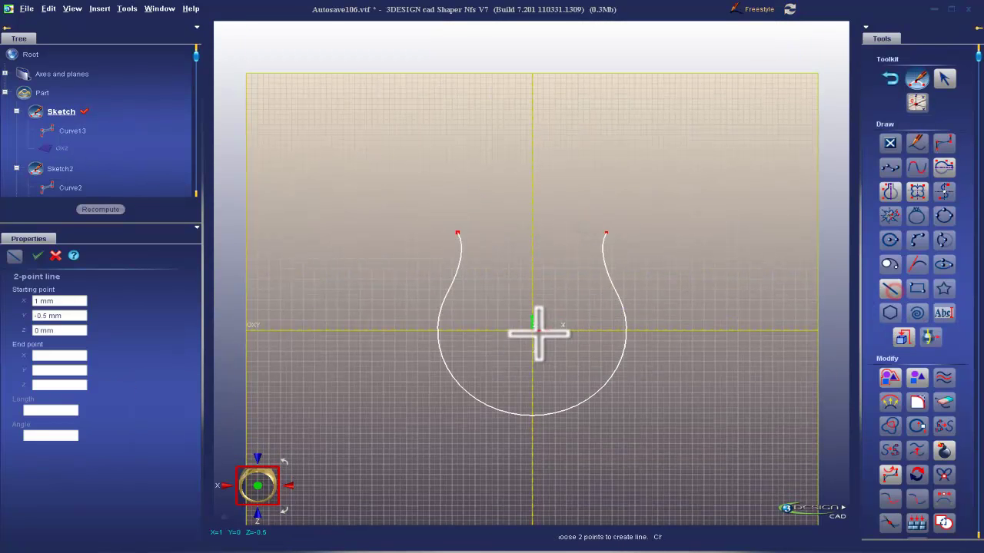
left_click(530, 330)
scroll(576, 243, "down", 3)
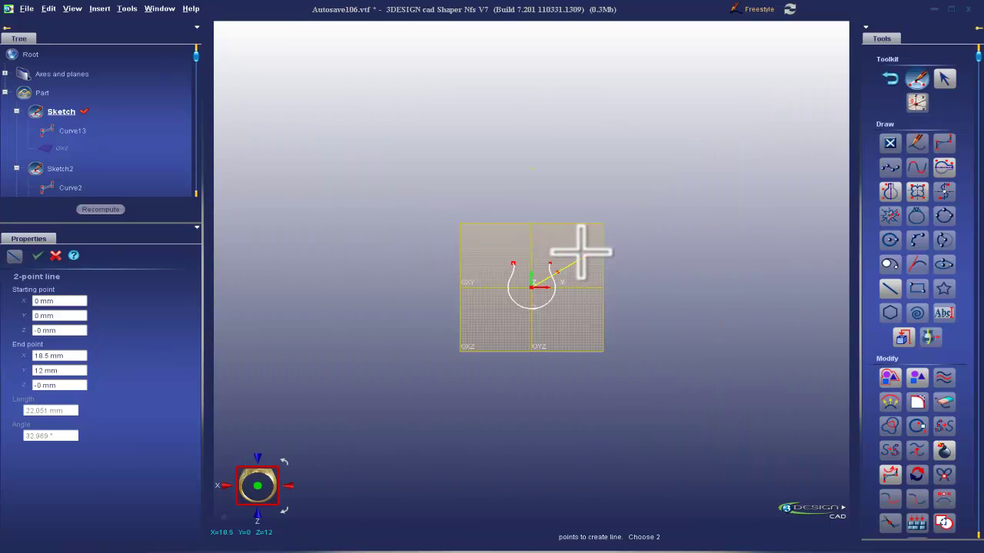
left_click(531, 133)
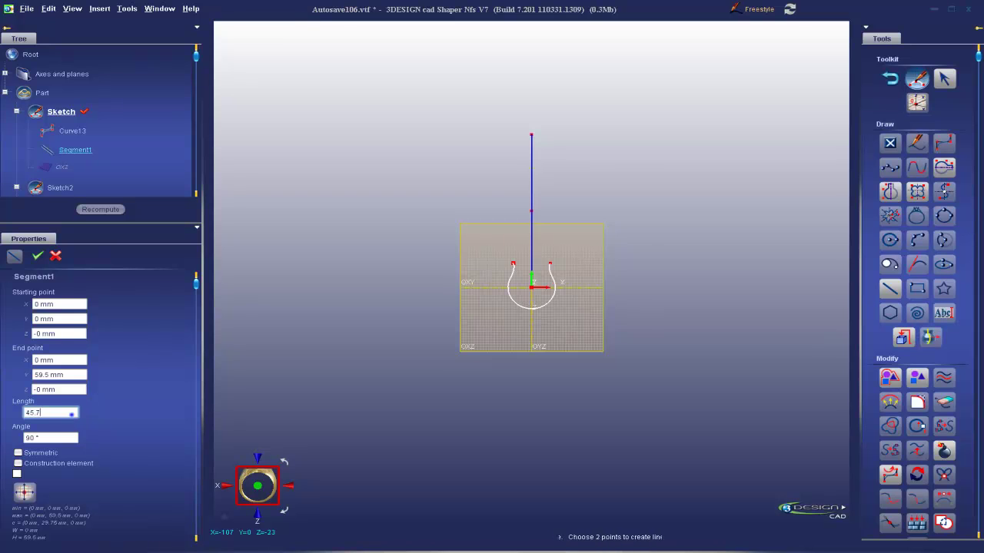
left_click(38, 256)
Step: Open the flower sketch for editing and draw a spiral of 2.5 mm radius centred on the origin
right_click_drag(587, 209, 561, 343)
scroll(562, 342, "up", 5)
mouse_move(594, 322)
middle_mouse_down()
mouse_move(522, 450)
mouse_move(533, 468)
mouse_move(518, 417)
mouse_move(527, 272)
middle_mouse_up()
left_click(943, 77)
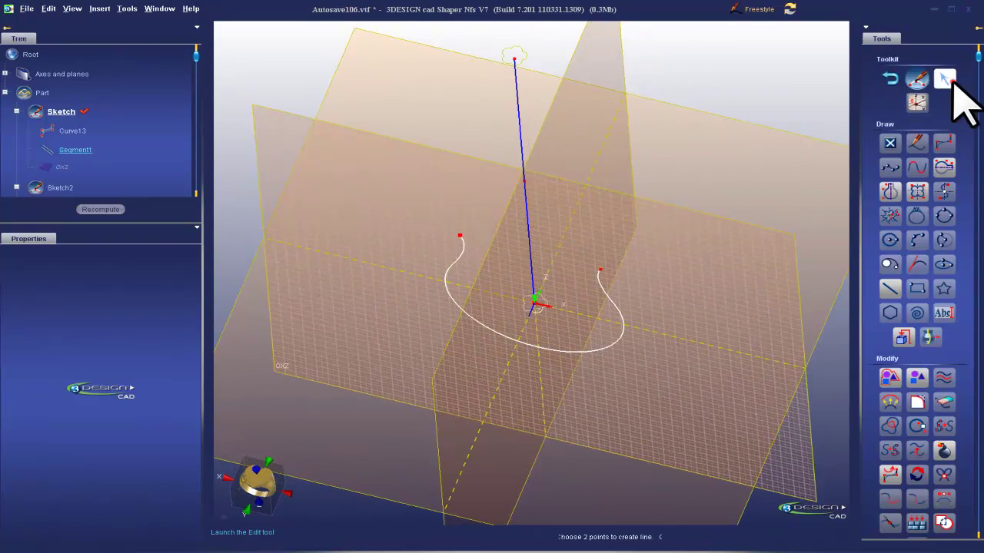
double_click(522, 310)
scroll(588, 367, "up", 6)
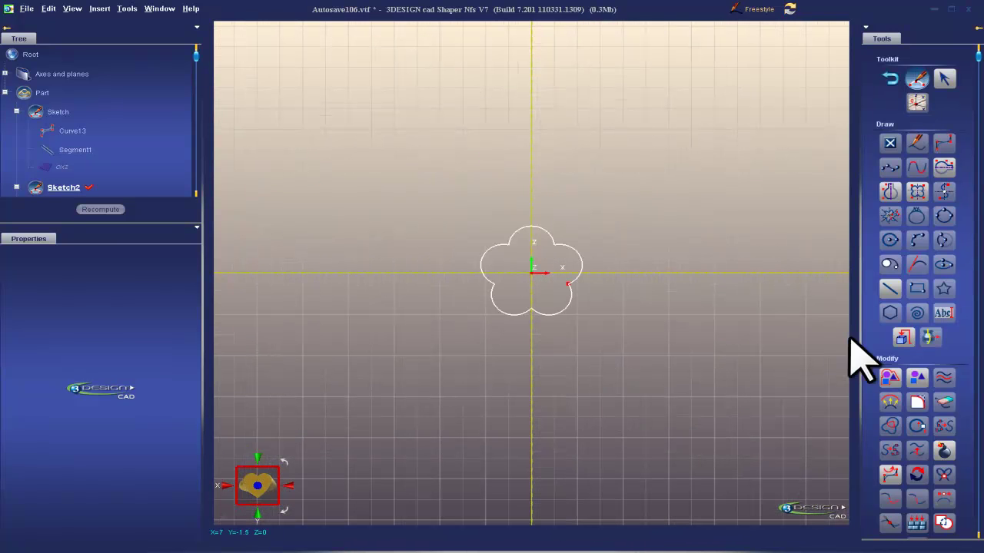
left_click(916, 313)
left_click(530, 274)
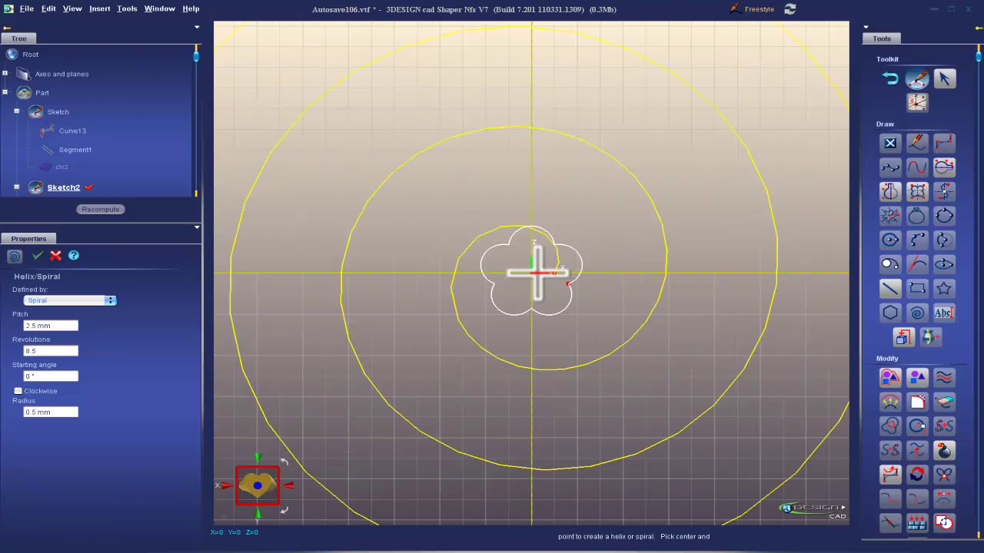
left_click(641, 279)
scroll(637, 362, "down", 5)
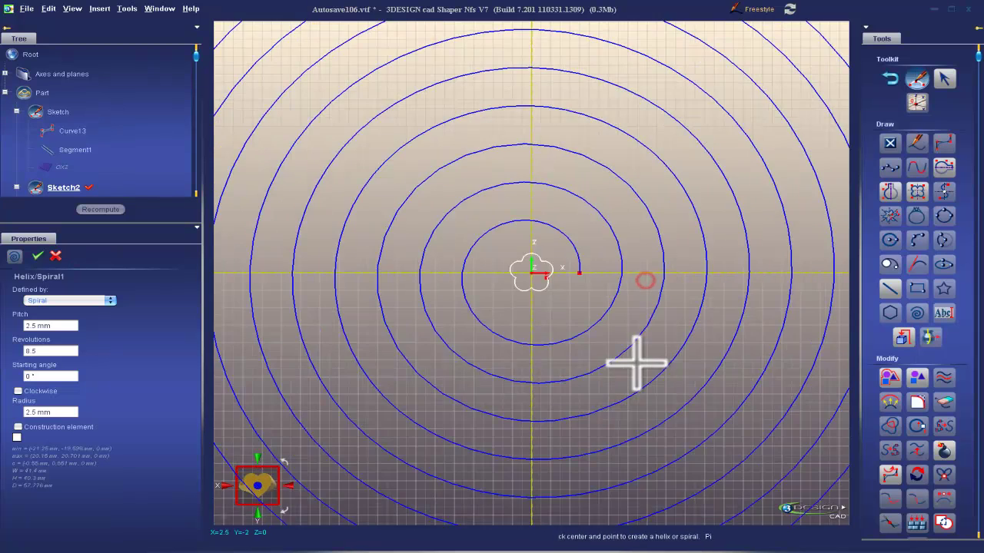
scroll(630, 393, "down", 3)
middle_click_drag(629, 394, 572, 355)
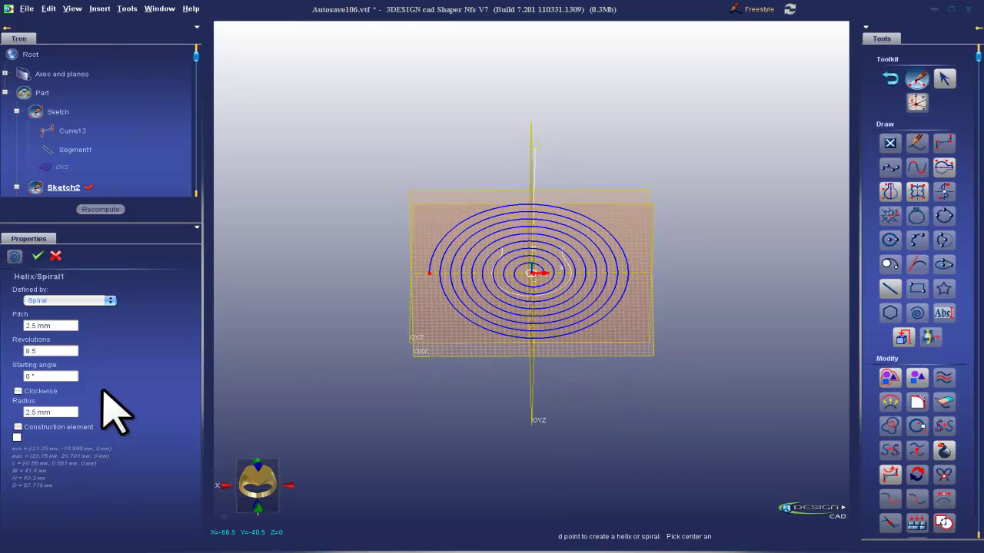
Step: Define the spiral as a helix by height and revolutions, with 45.7 mm height, 8 revolutions and 2 mm radius
left_click(58, 300)
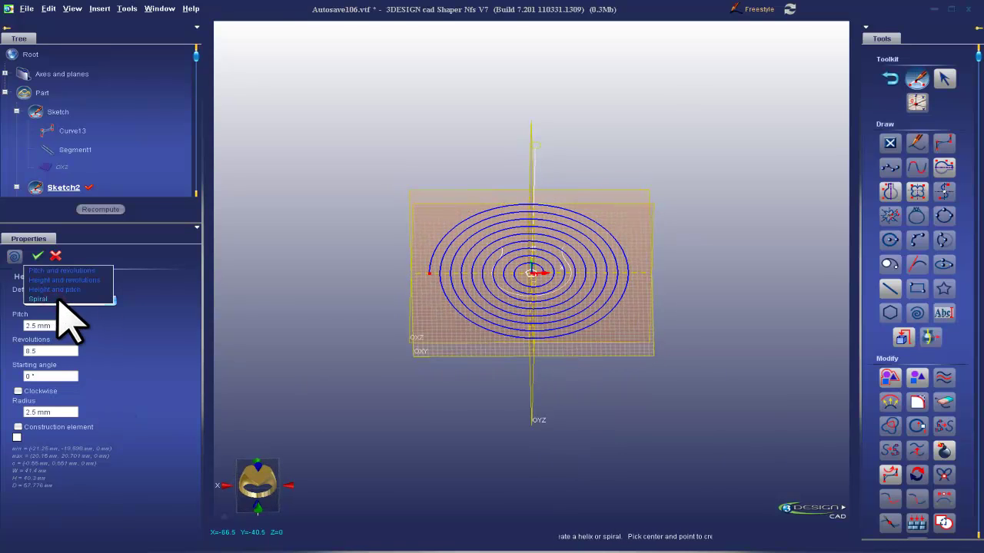
left_click(65, 281)
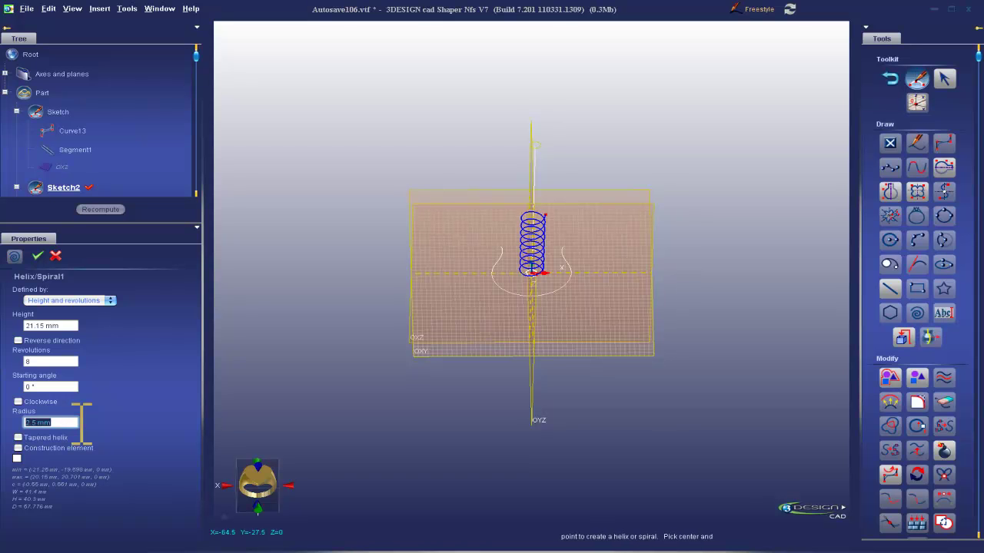
key("Return")
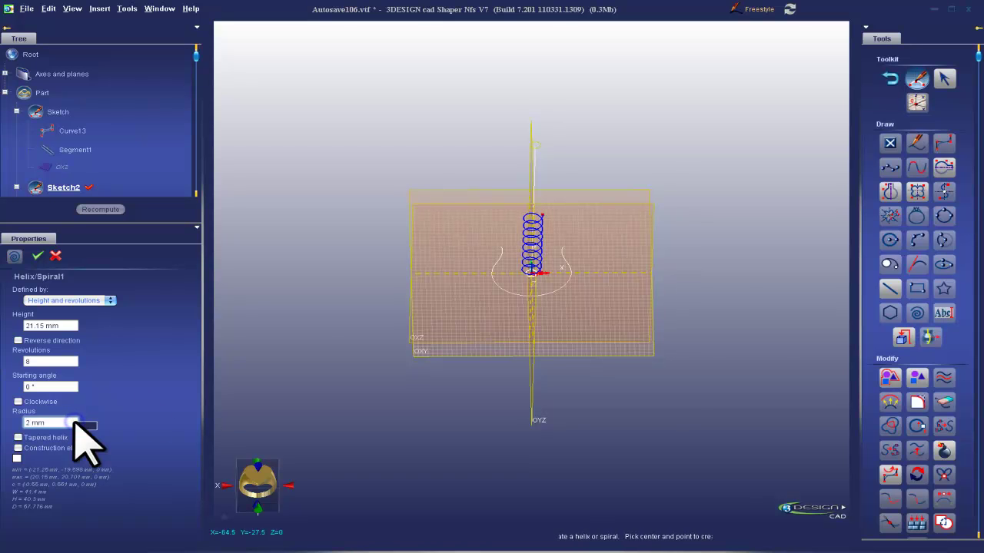
scroll(478, 330, "up", 5)
scroll(498, 353, "down", 8)
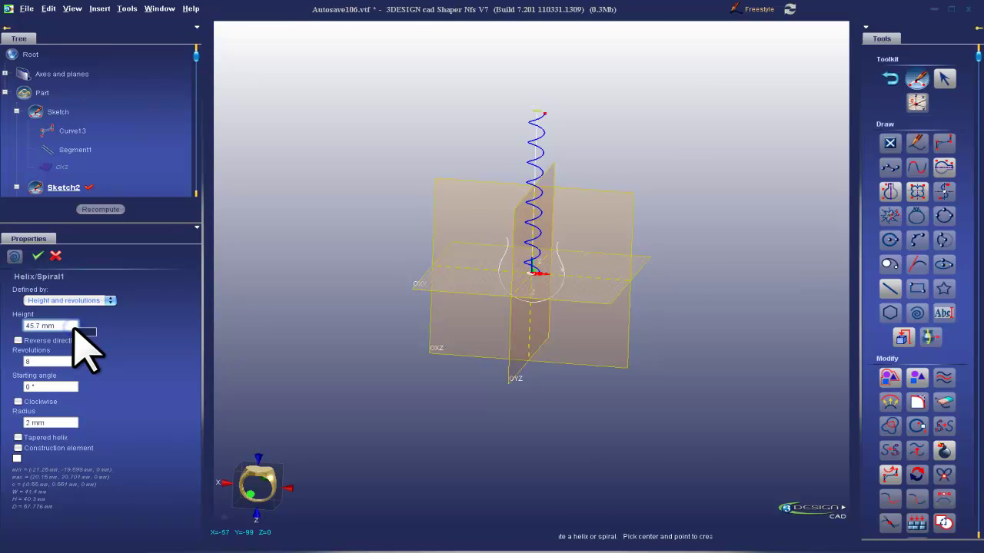
Step: Accept the helix and leave the flower sketch
left_click(39, 256)
middle_click_drag(418, 253, 606, 378)
scroll(677, 339, "up", 3)
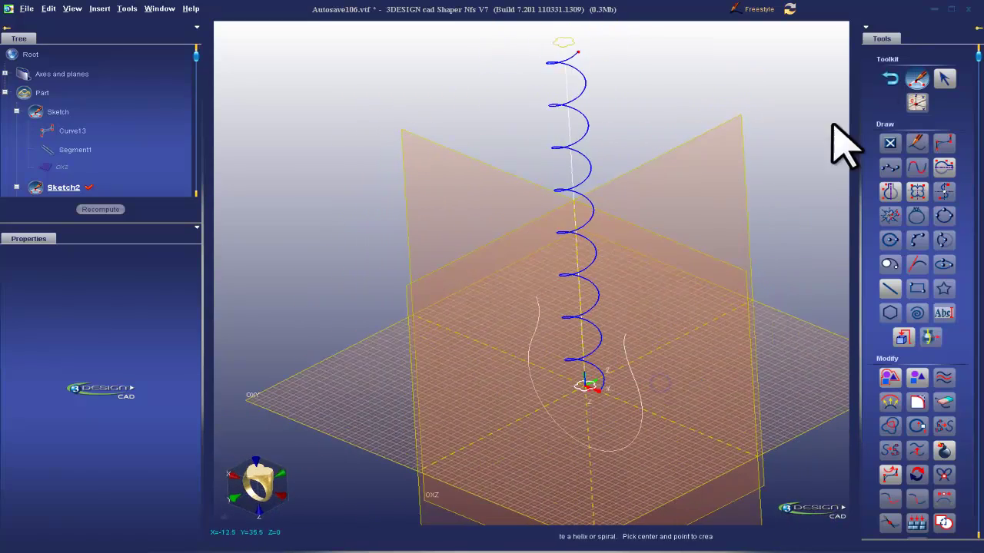
left_click(890, 78)
scroll(529, 277, "up", 3)
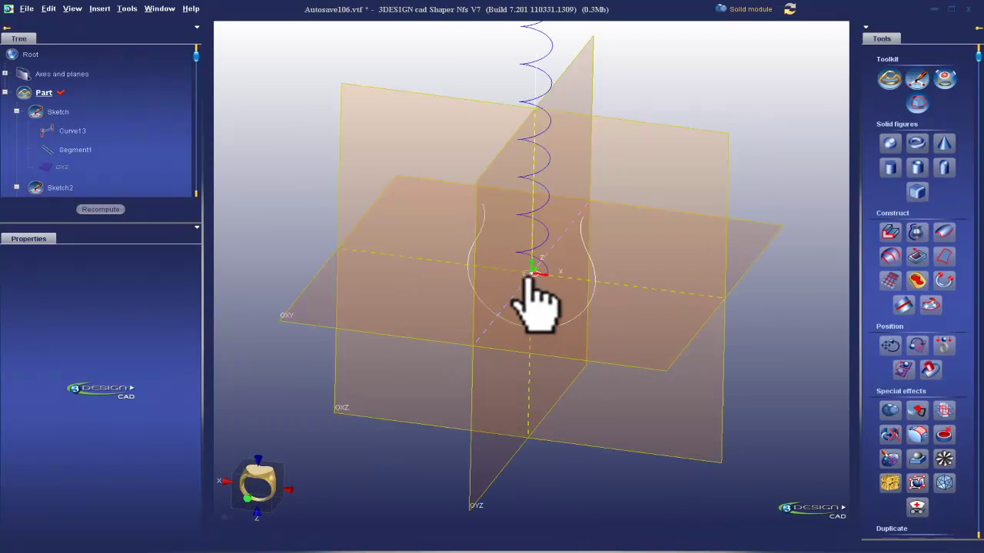
Step: Start a Loft between the original flower curve and its raised copy, with Normal interpolation
middle_click_drag(565, 310, 558, 420)
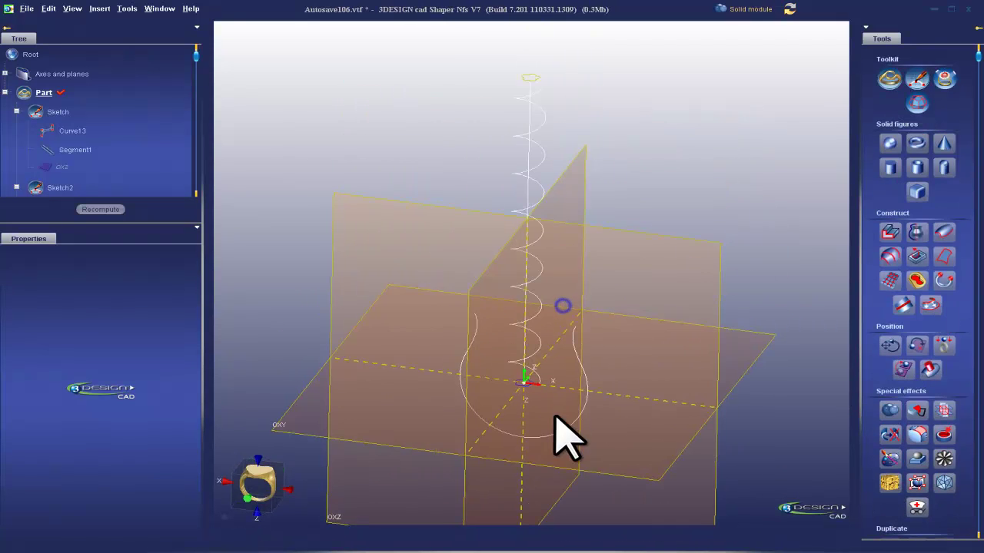
left_click(533, 75)
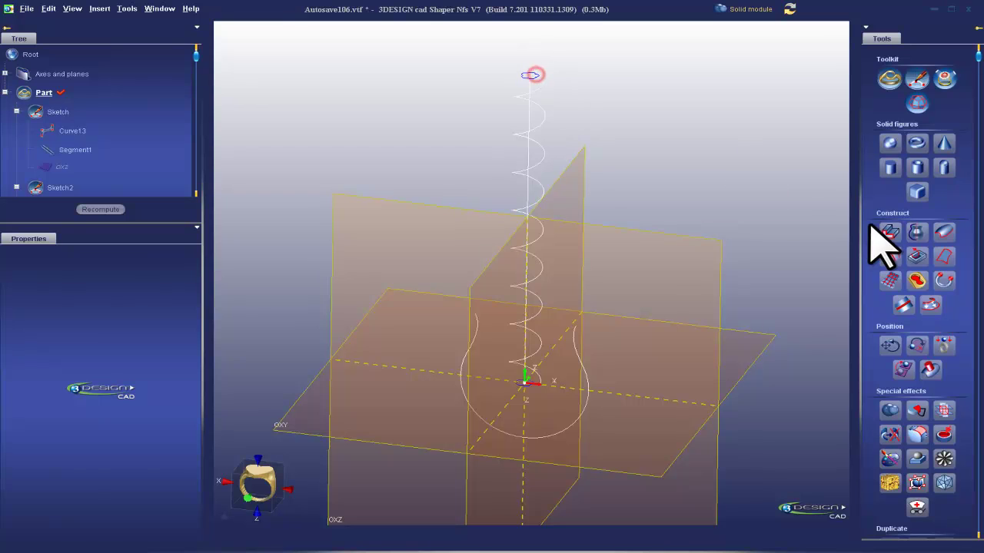
left_click(890, 257)
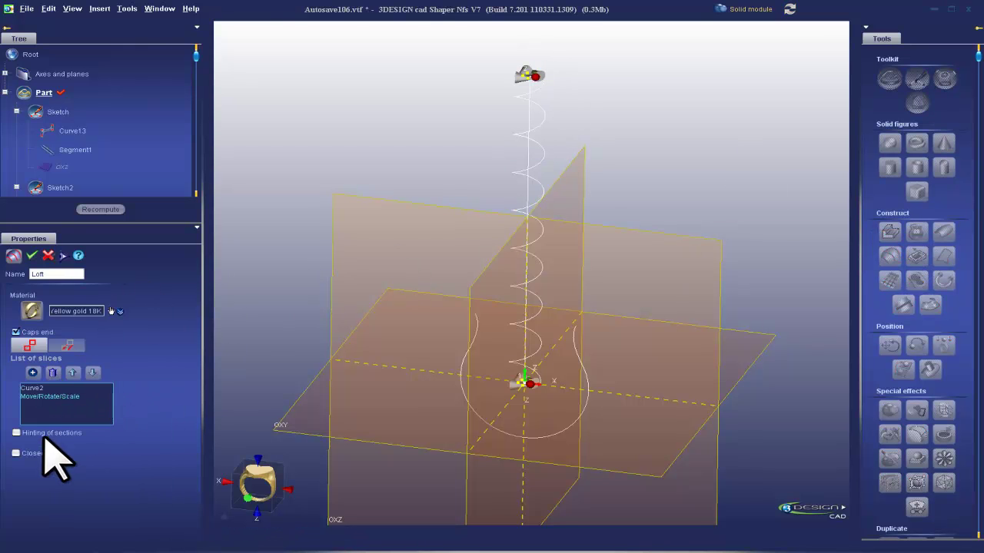
left_click(67, 344)
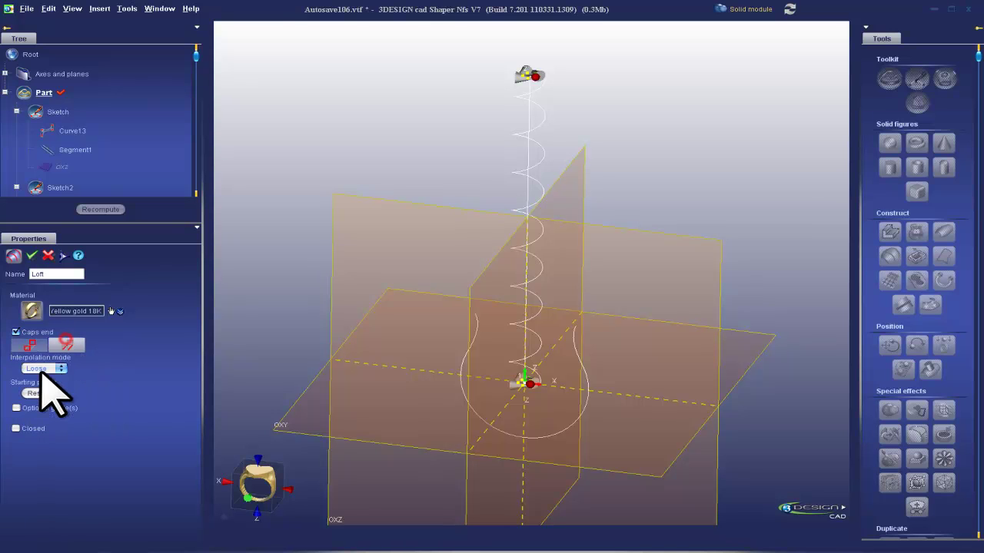
left_click(41, 358)
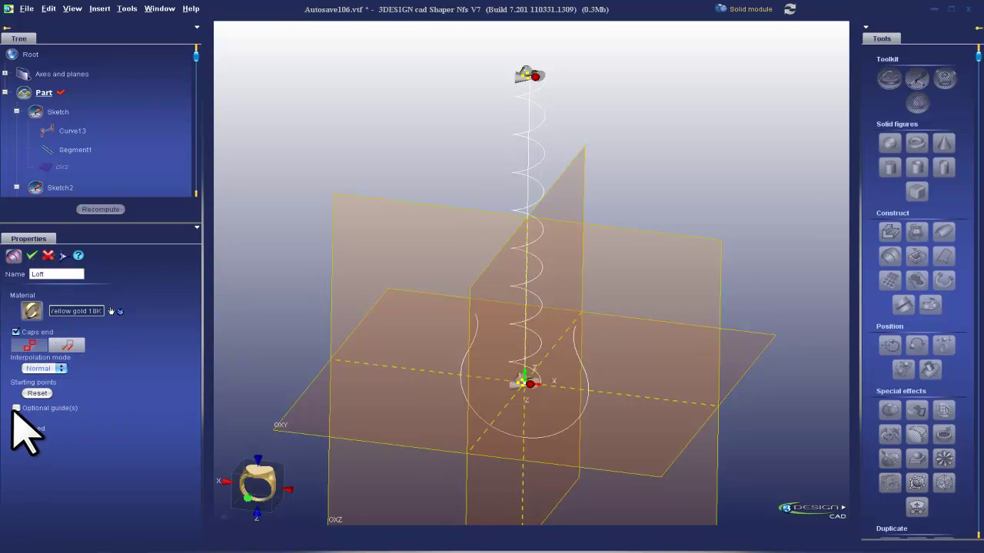
Step: Add the helix and the vertical straight line as optional guides and create the twisted loft
left_click(16, 408)
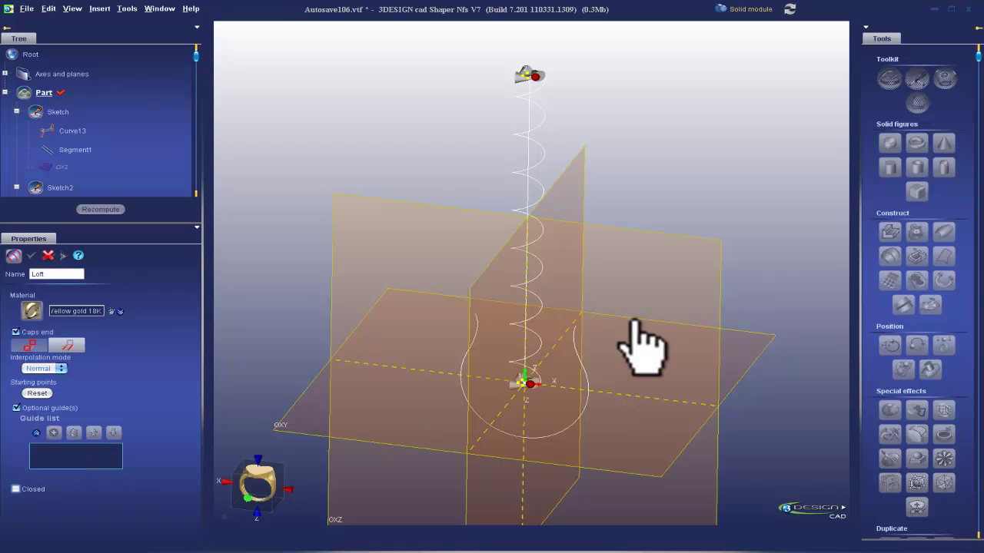
left_click(540, 274)
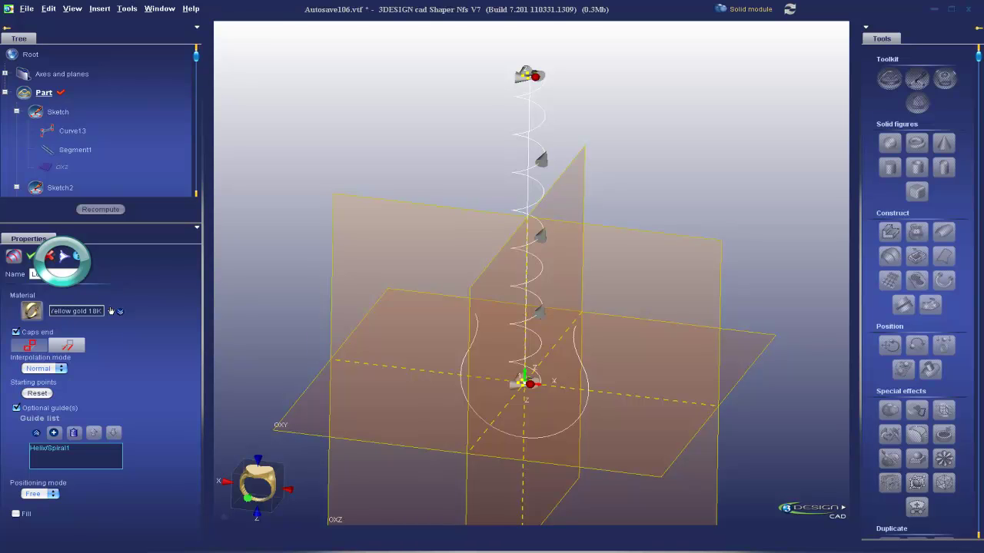
left_click(64, 255)
scroll(676, 362, "up", 5)
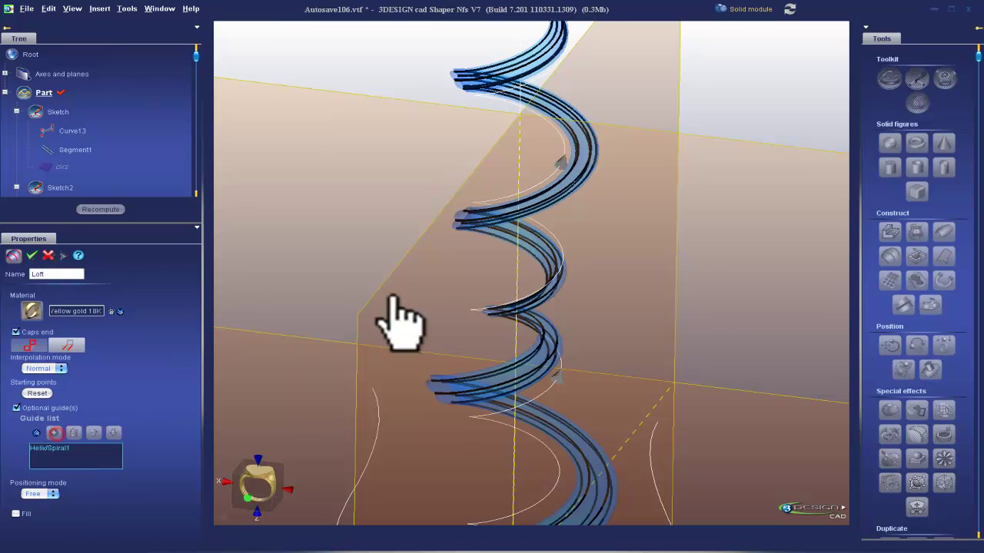
left_click(53, 152)
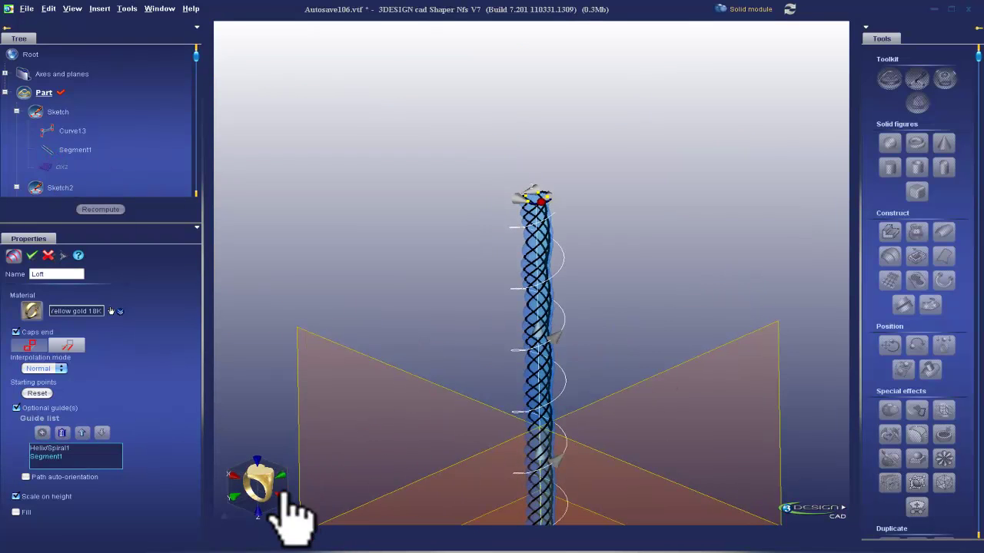
left_click(261, 484)
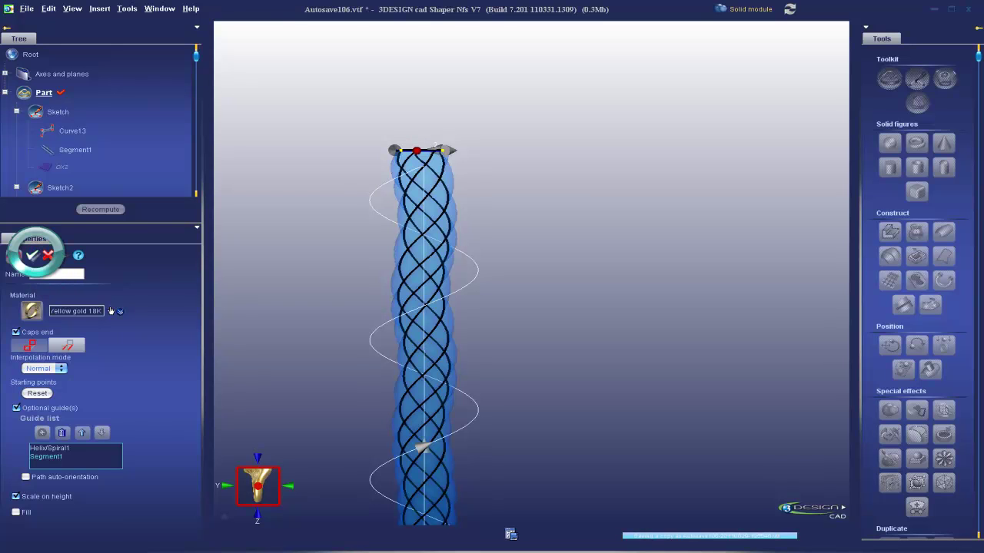
left_click(32, 255)
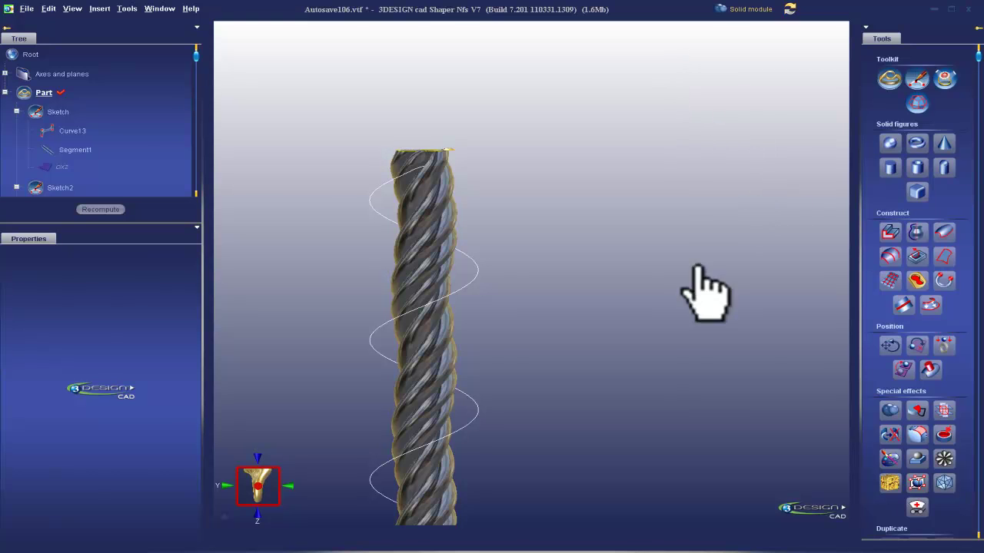
Step: Reopen the helix in the flower sketch, set its revolutions to 4 and recompute the part
scroll(665, 362, "down", 6)
scroll(719, 368, "up", 6)
right_click_drag(710, 316, 653, 322)
right_click_drag(619, 223, 481, 301)
middle_click_drag(492, 319, 338, 427)
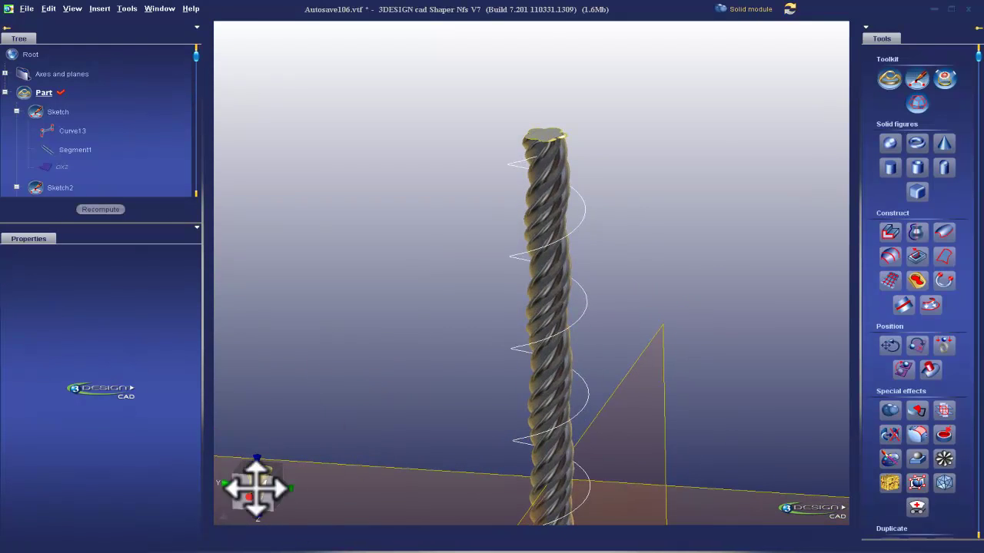
left_click(255, 483)
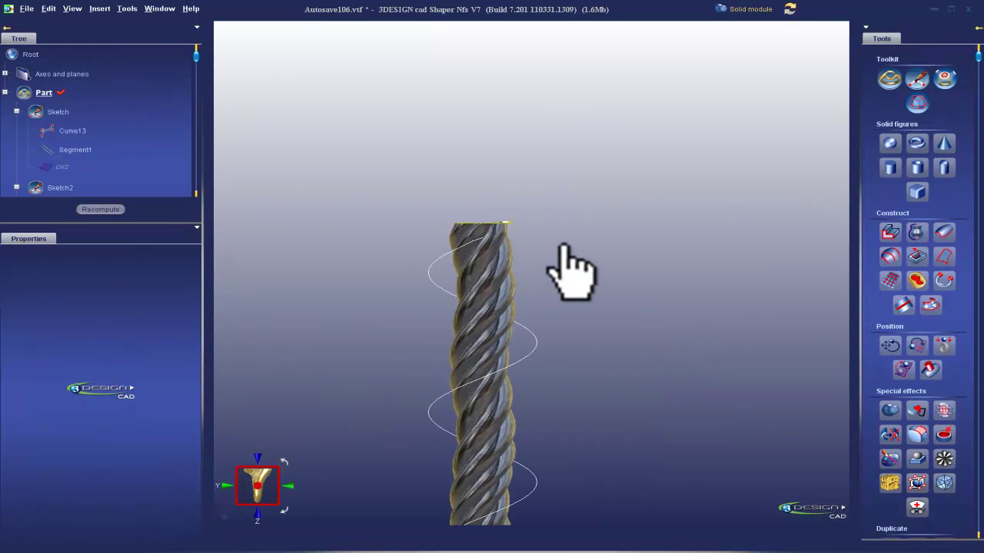
double_click(536, 347)
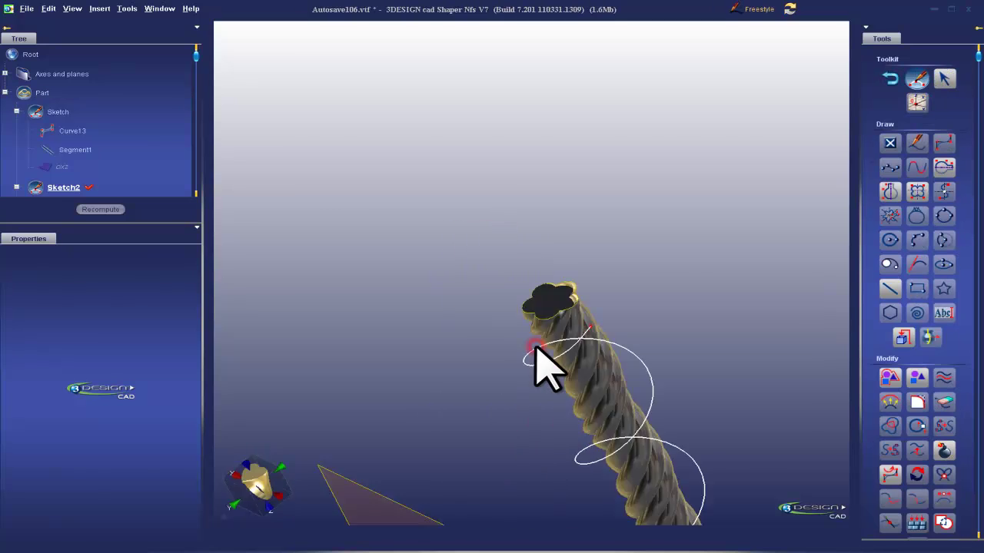
double_click(673, 365)
middle_click_drag(608, 508, 602, 315)
scroll(601, 314, "up", 2)
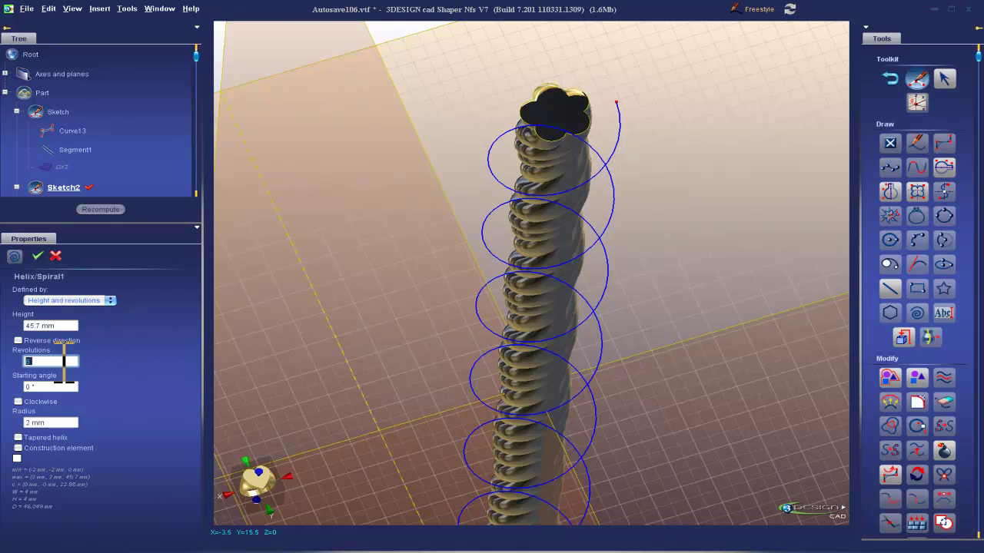
key("Return")
left_click(79, 207)
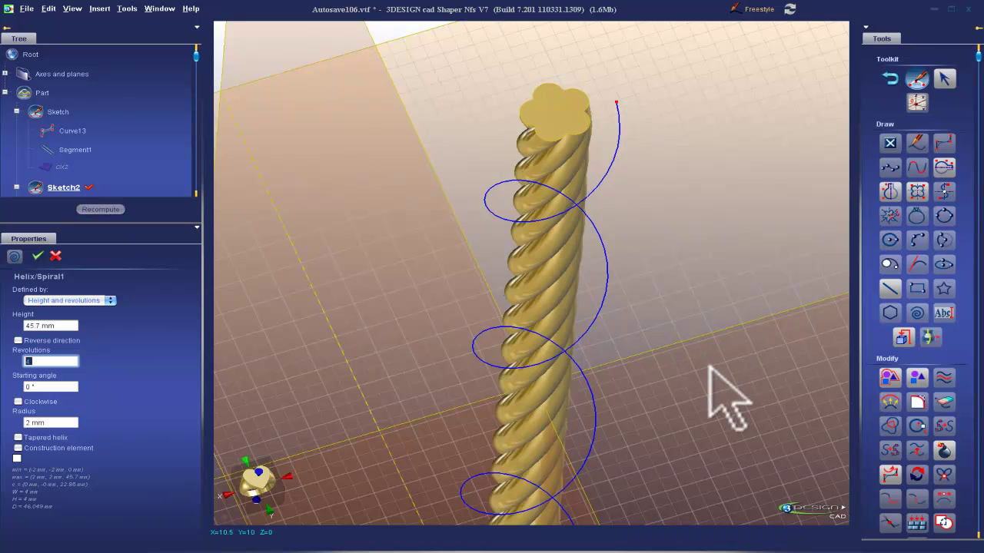
Step: Close the helix edit and leave the flower sketch
scroll(709, 368, "down", 4)
right_click_drag(685, 459, 656, 420)
right_click_drag(553, 425, 538, 286)
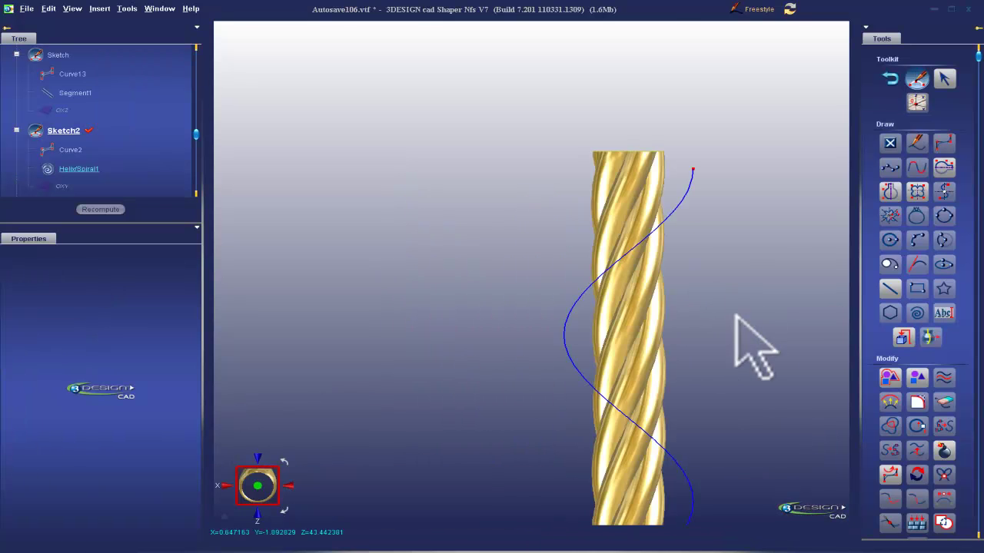
scroll(763, 229, "down", 3)
right_click_drag(768, 231, 692, 338)
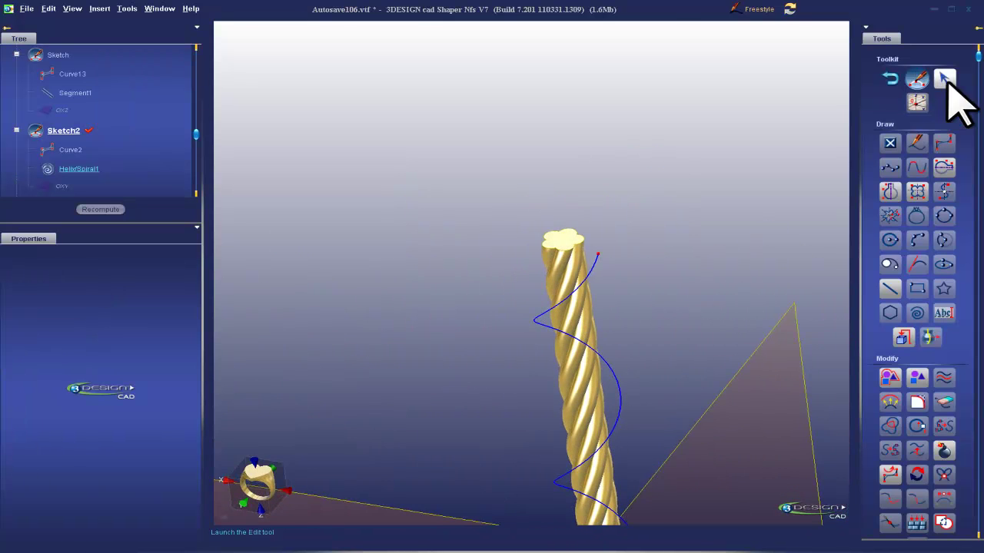
left_click(889, 83)
Step: Examine the twist of the lofted column and its place above the ring profile from several angles
scroll(696, 257, "down", 6)
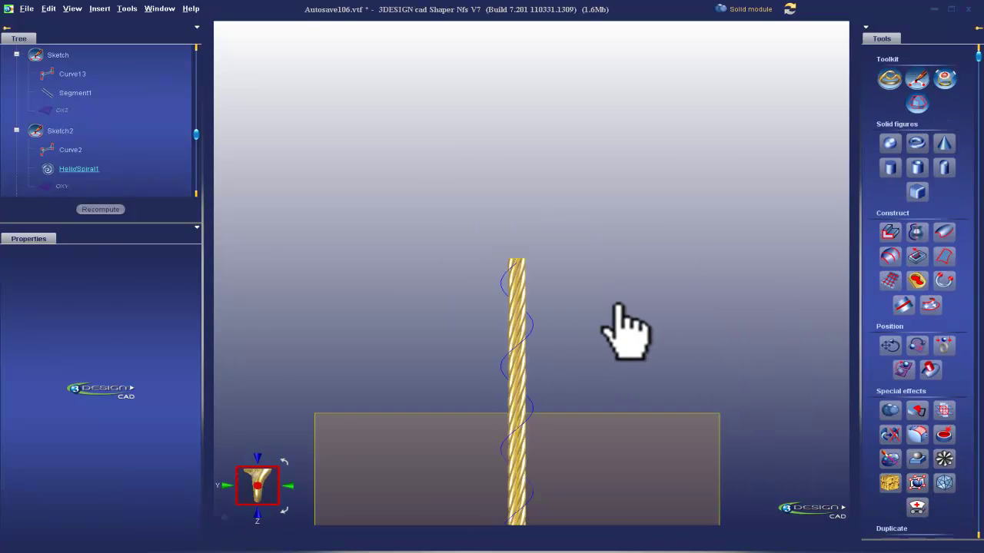
mouse_move(622, 237)
right_mouse_down()
mouse_move(581, 350)
mouse_move(657, 351)
right_mouse_up()
right_click_drag(674, 395, 715, 303)
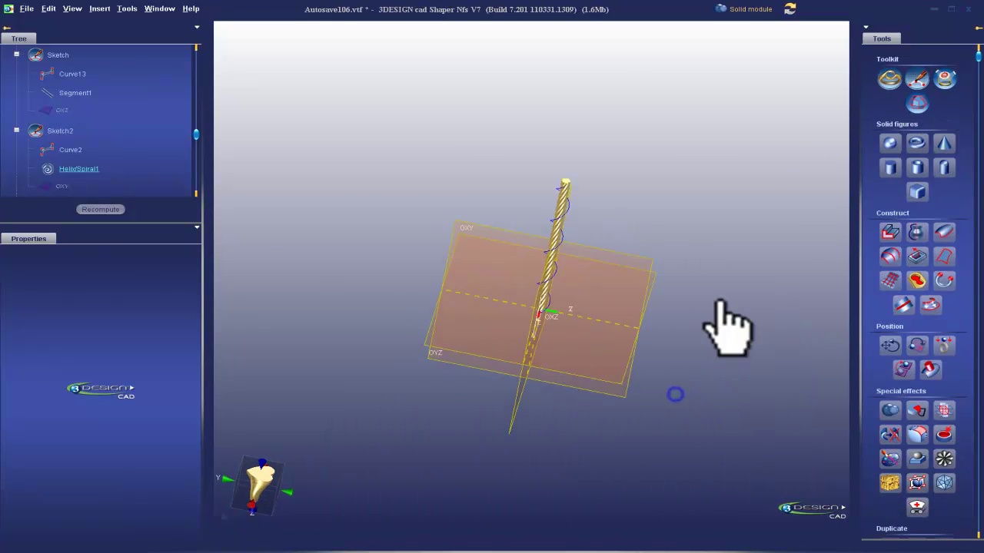
scroll(715, 304, "up", 5)
right_click_drag(719, 338, 784, 358)
middle_click_drag(784, 359, 718, 391)
scroll(725, 384, "up", 3)
scroll(729, 357, "down", 5)
right_click_drag(728, 356, 667, 402)
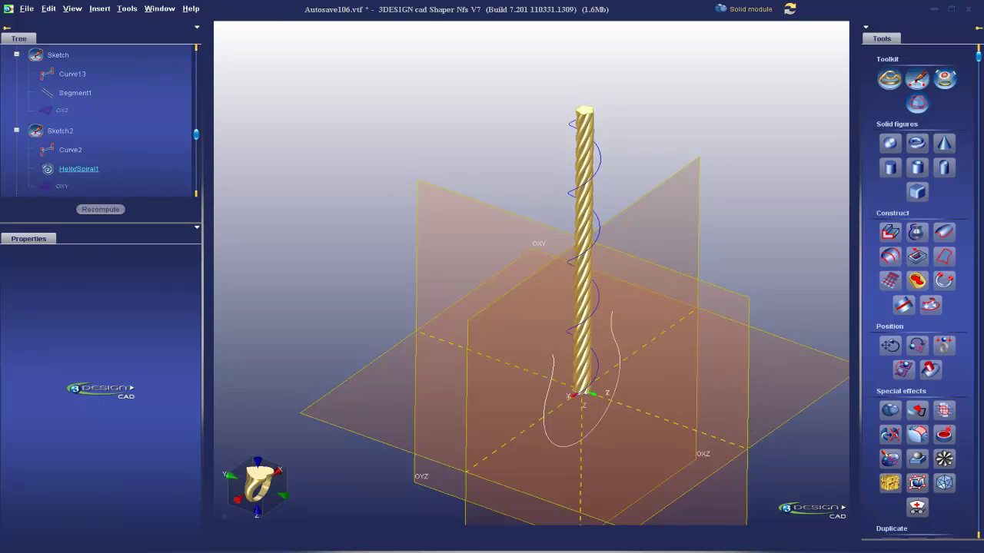
Step: Start a Warp along curve that bends the twisted loft along the open ring profile curve
left_click(583, 279)
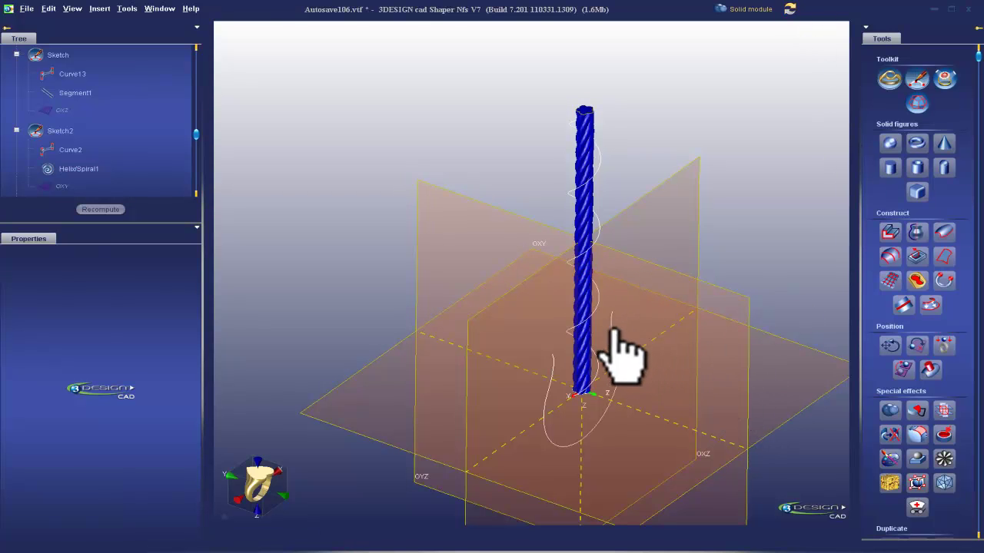
scroll(961, 465, "down", 10)
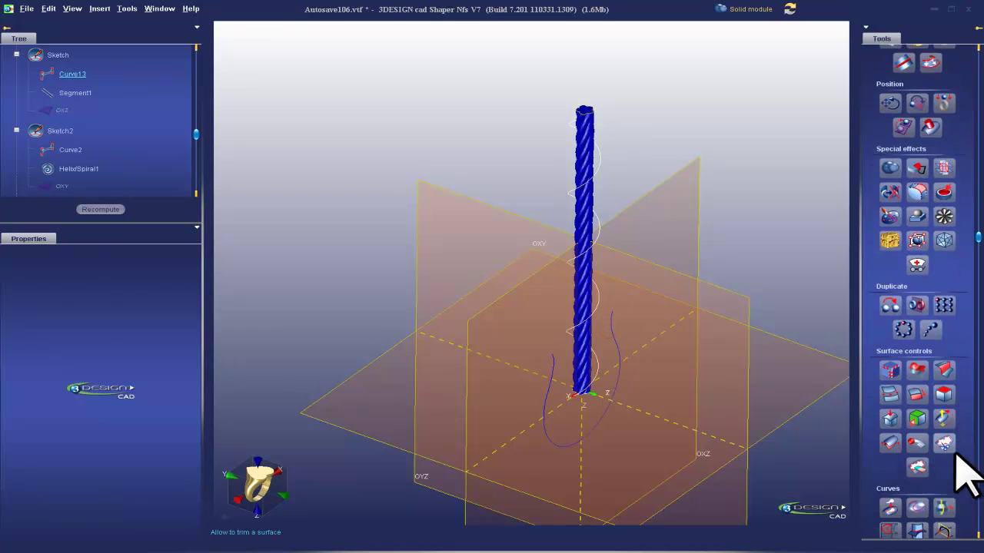
scroll(960, 461, "down", 2)
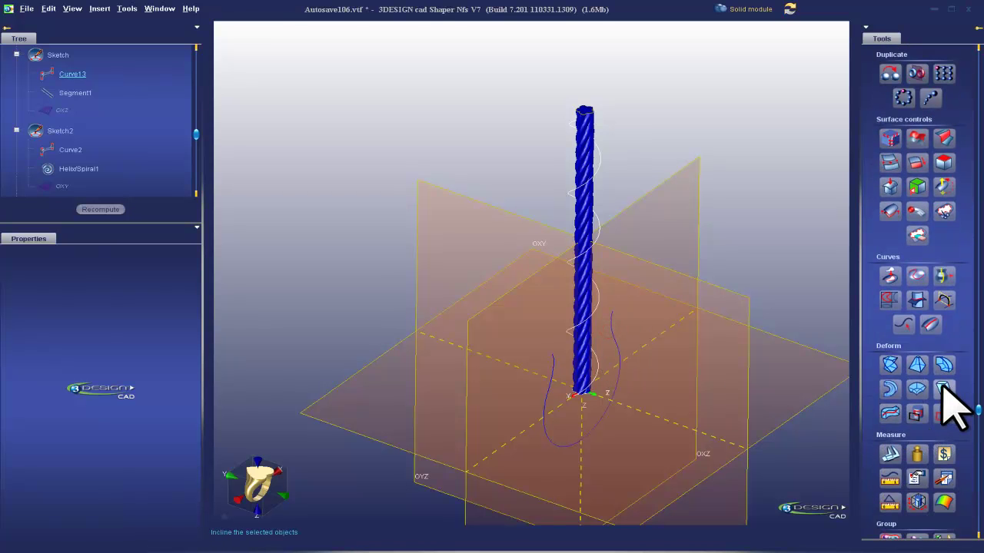
left_click(894, 413)
middle_click_drag(706, 399, 417, 377)
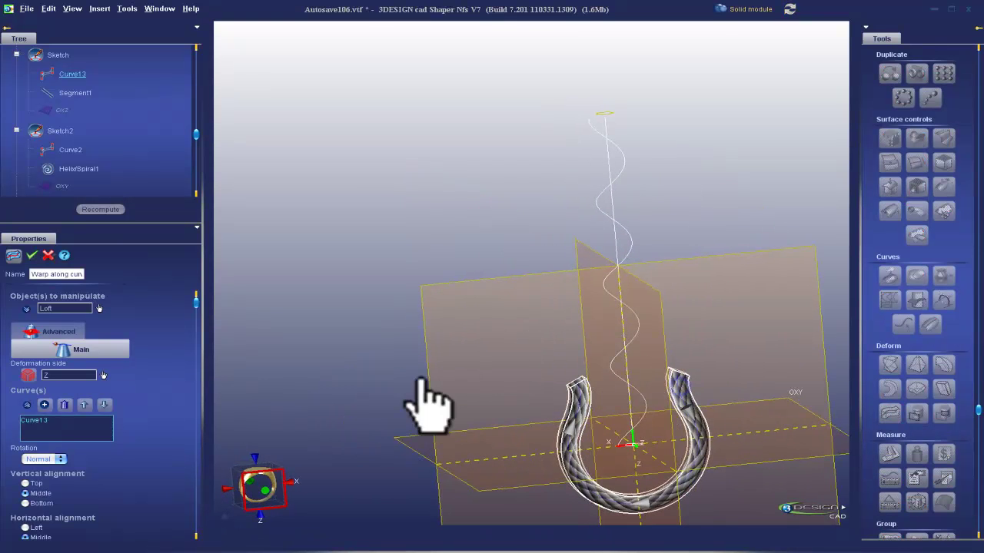
Step: Set the warp's vertical alignment to Top after trying Bottom, and apply the deformation
left_click(286, 491)
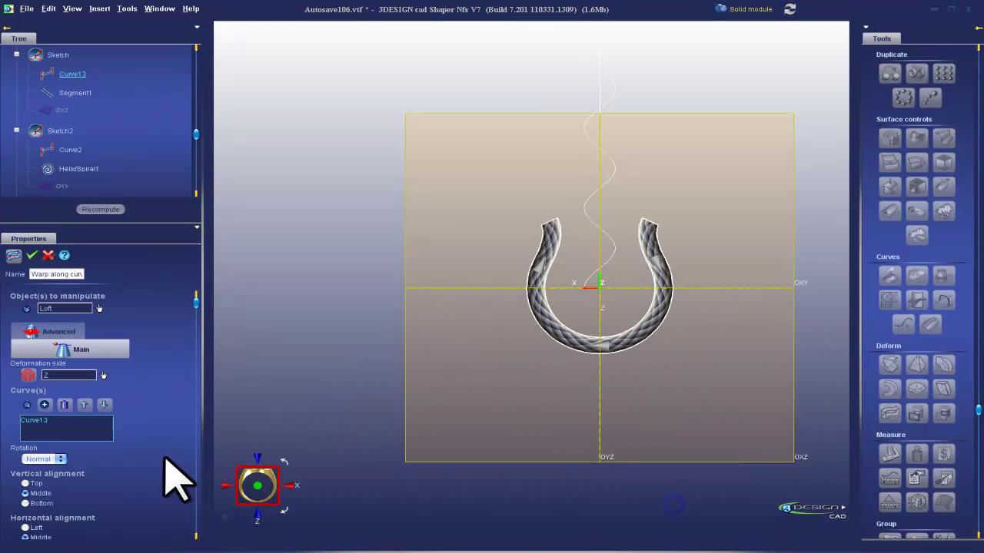
left_click(25, 503)
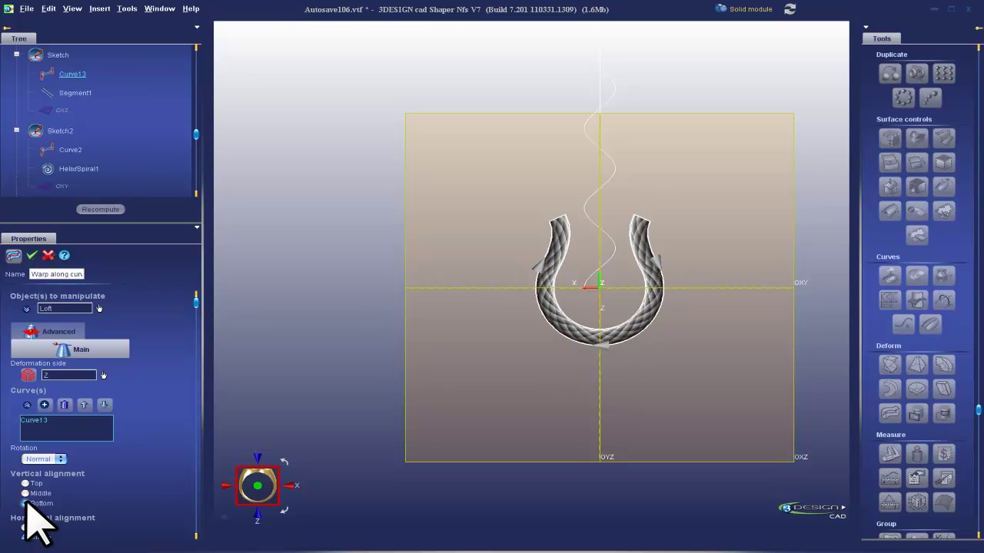
left_click(27, 483)
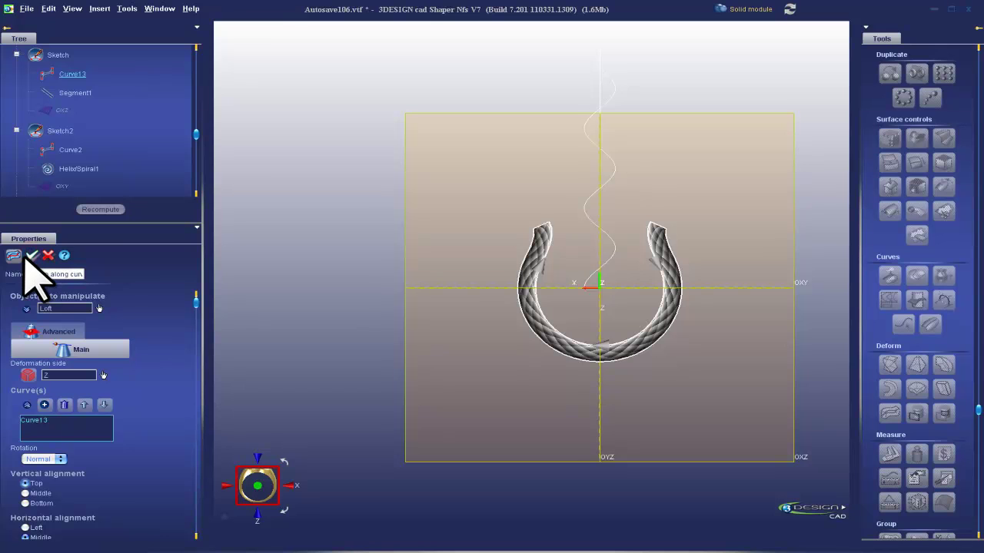
left_click(32, 255)
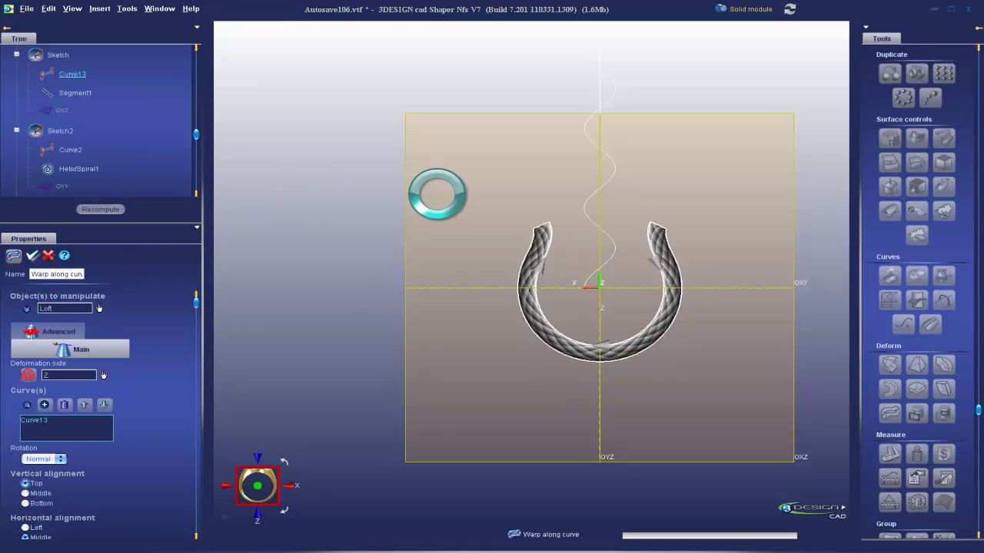
Step: Start a Taper on the warped rope ring in a side view, picking Bottom as the deformation side
middle_click_drag(482, 226, 786, 237)
middle_click_drag(548, 287, 600, 278)
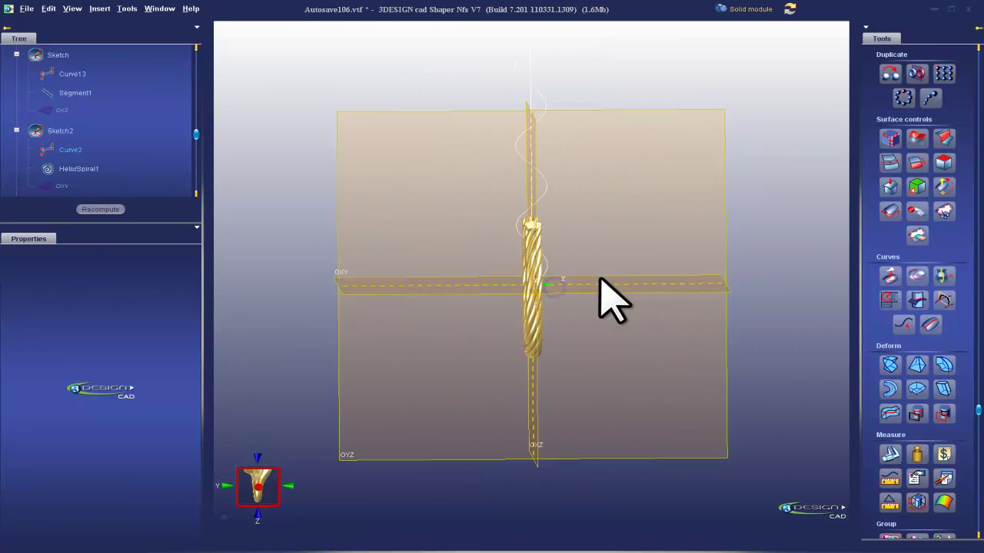
left_click(272, 485)
right_click_drag(407, 418, 536, 472)
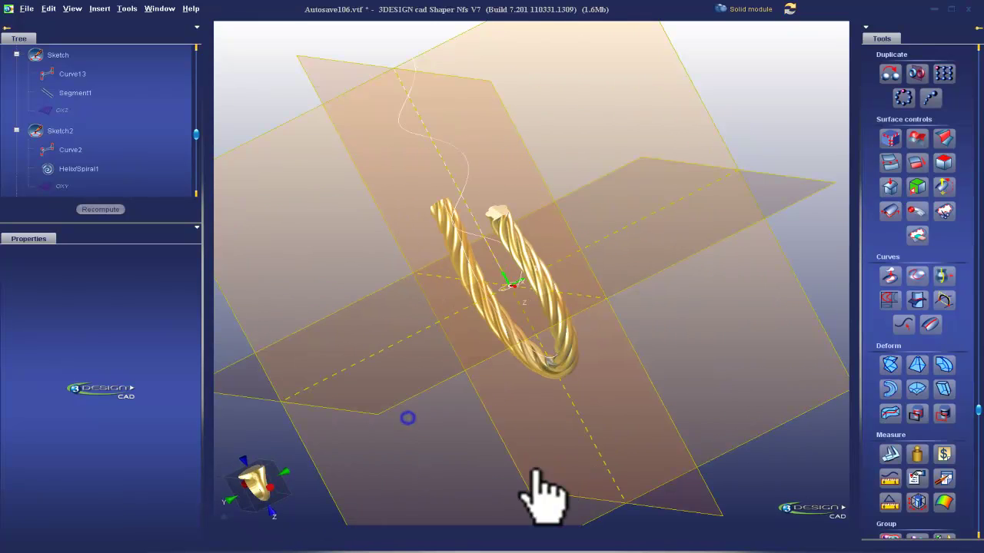
left_click(279, 493)
left_click(547, 350)
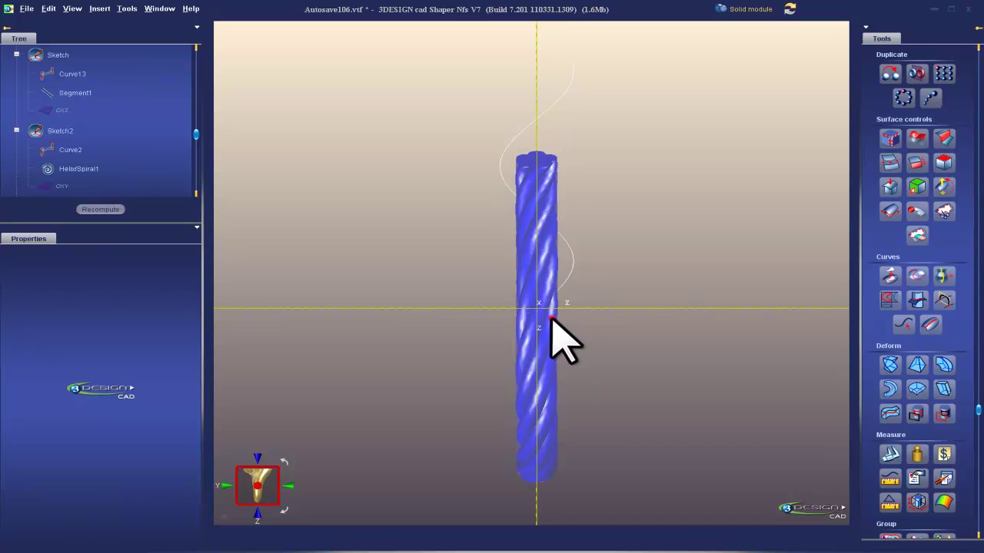
left_click(916, 364)
left_click(570, 484)
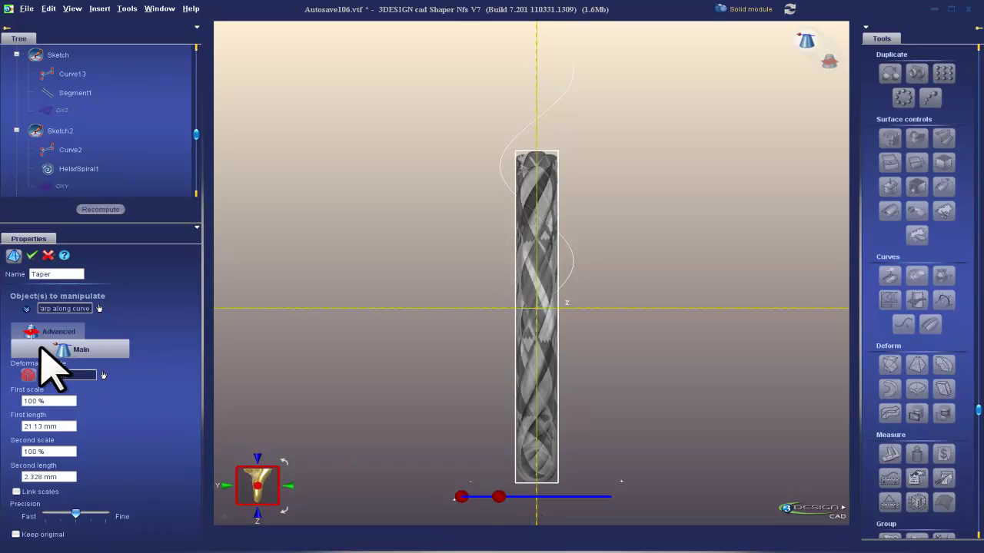
Step: Set the taper's mode to Break and place its deformation origin at 29.173 %
left_click(57, 331)
left_click(46, 430)
left_click(51, 442)
left_click_drag(535, 152, 533, 246)
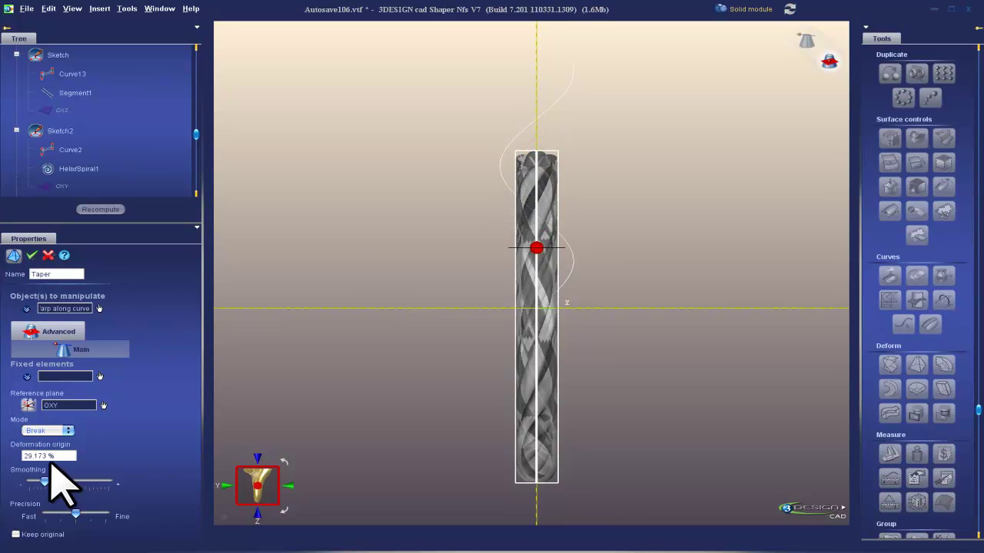
Step: Switch the taper's deformation side to Top and widen that end to a second scale of 187.281 %
left_click(69, 349)
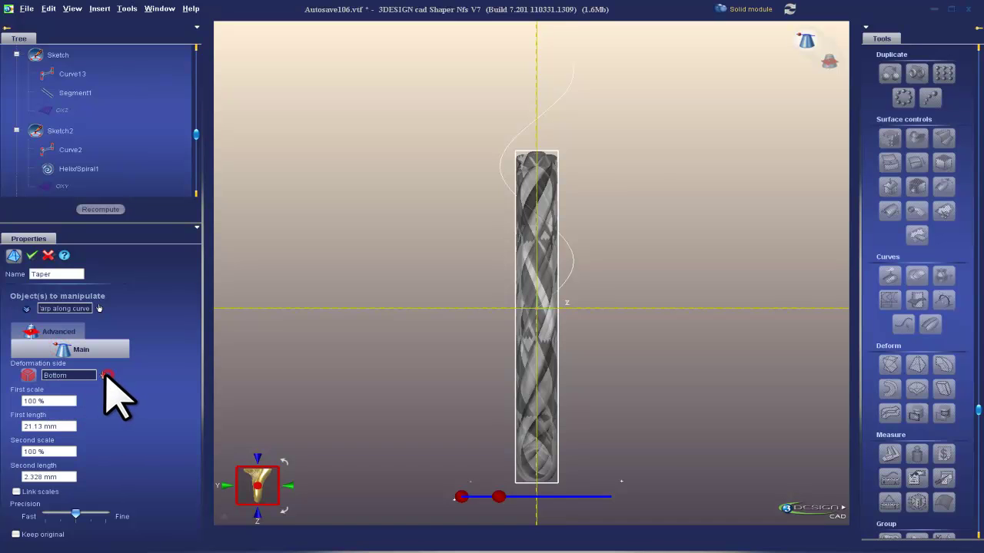
left_click(103, 376)
left_click(573, 149)
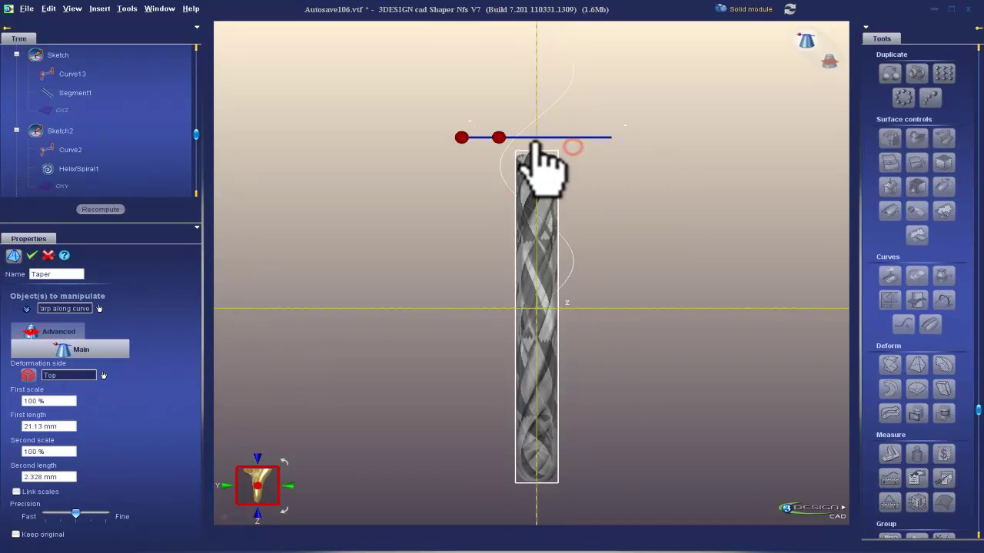
left_click_drag(500, 137, 534, 139)
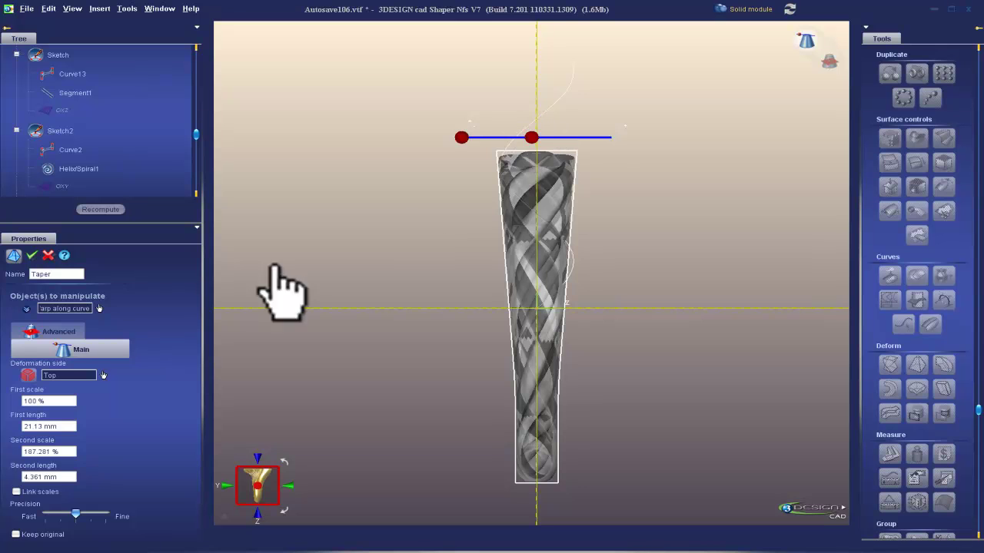
Step: Move the taper's deformation origin to 13.635 %, reduce the smoothing to its minimum, and apply the taper
left_click(44, 331)
left_click_drag(536, 385, 536, 438)
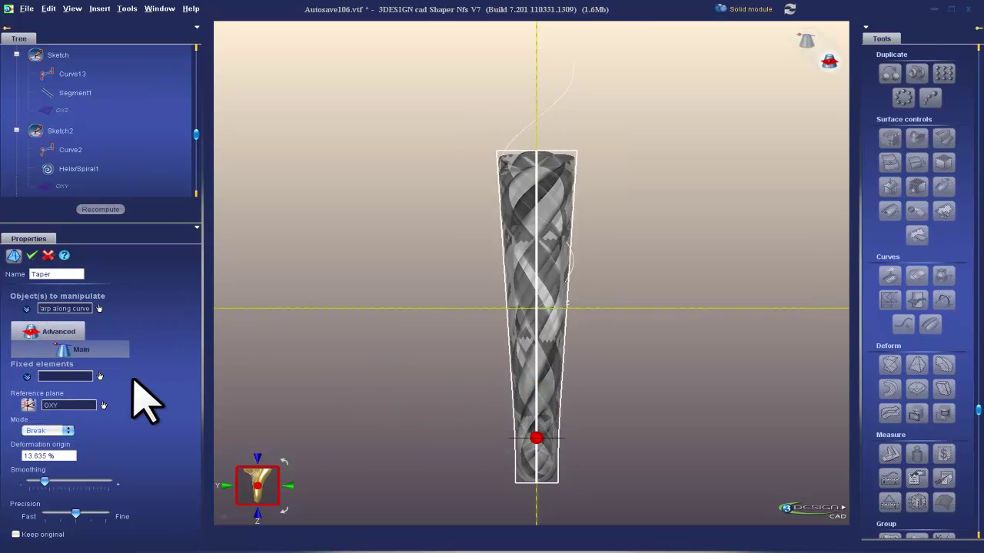
left_click_drag(44, 481, 12, 481)
right_click(729, 251)
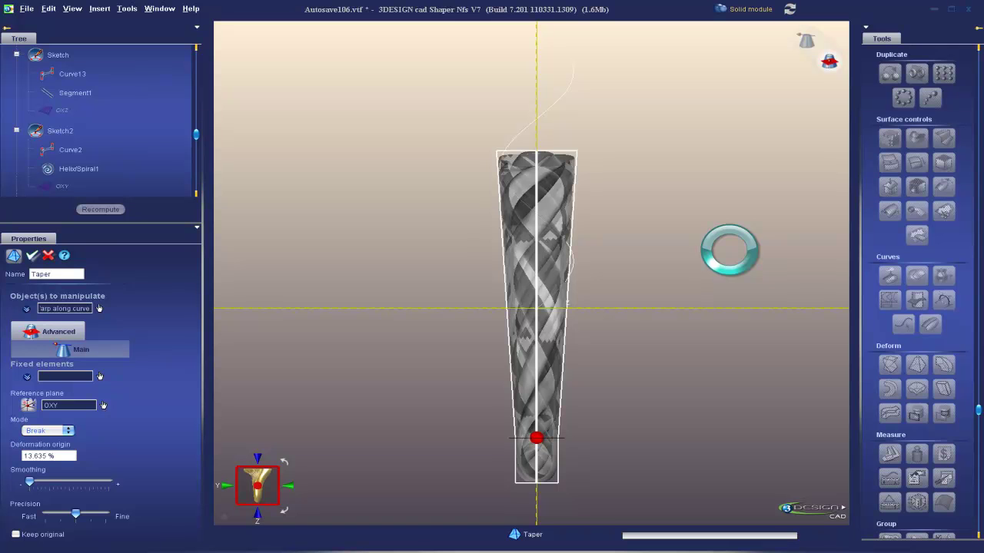
Step: Examine the tapered rope ring and its open ends from several angles
right_click_drag(716, 255, 353, 267)
left_click(256, 498)
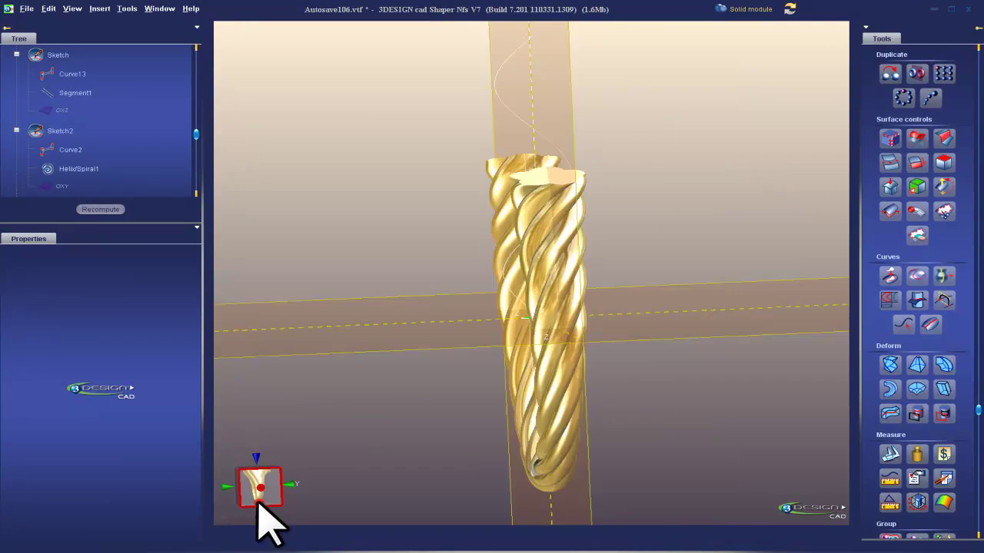
middle_click_drag(617, 382, 718, 362)
scroll(718, 362, "up", 3)
right_click_drag(808, 170, 610, 325)
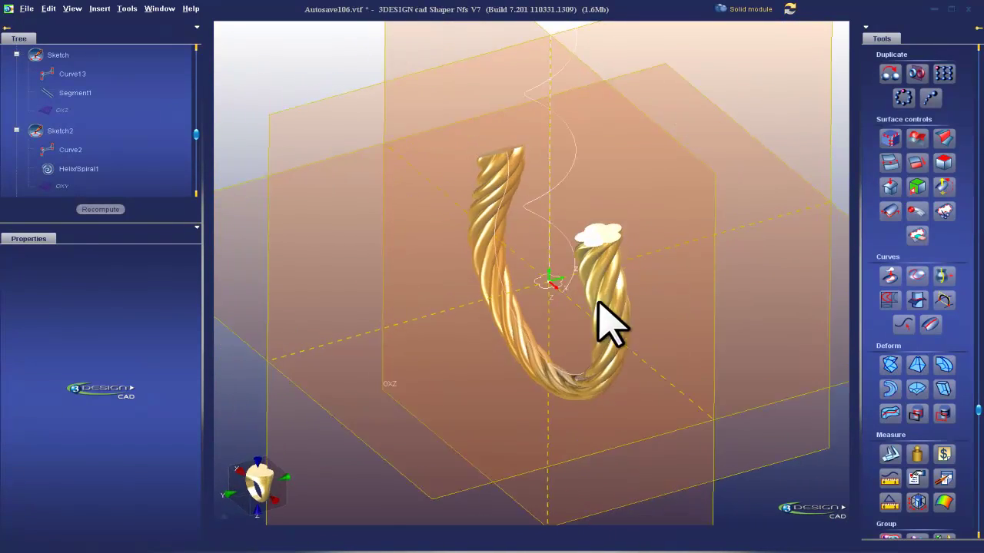
left_click(588, 296)
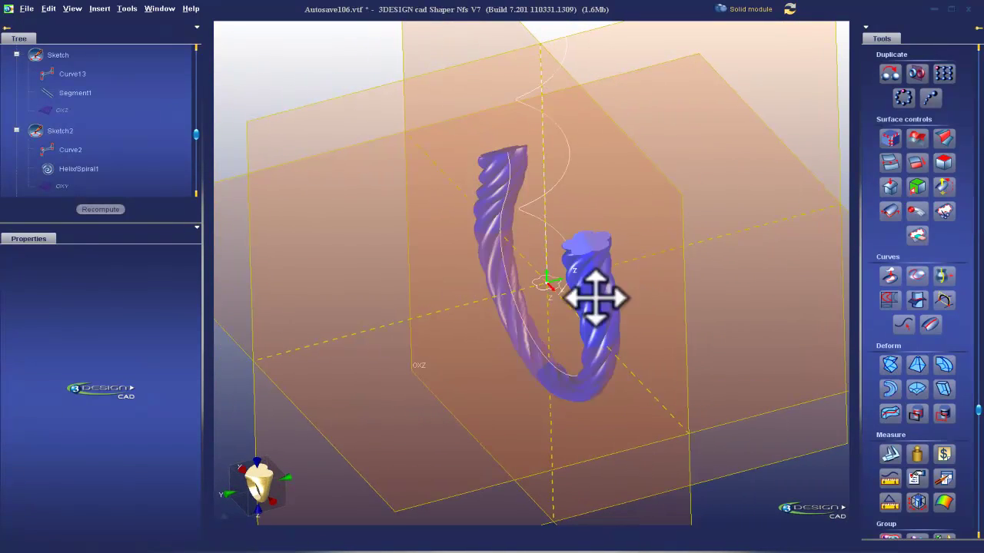
left_click(780, 9)
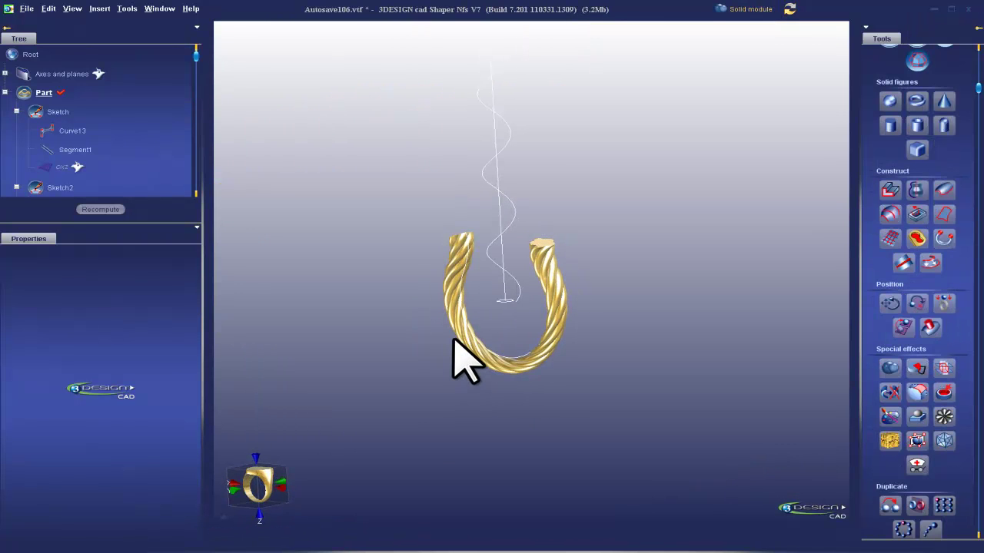
scroll(536, 401, "up", 3)
right_click_drag(674, 220, 681, 246)
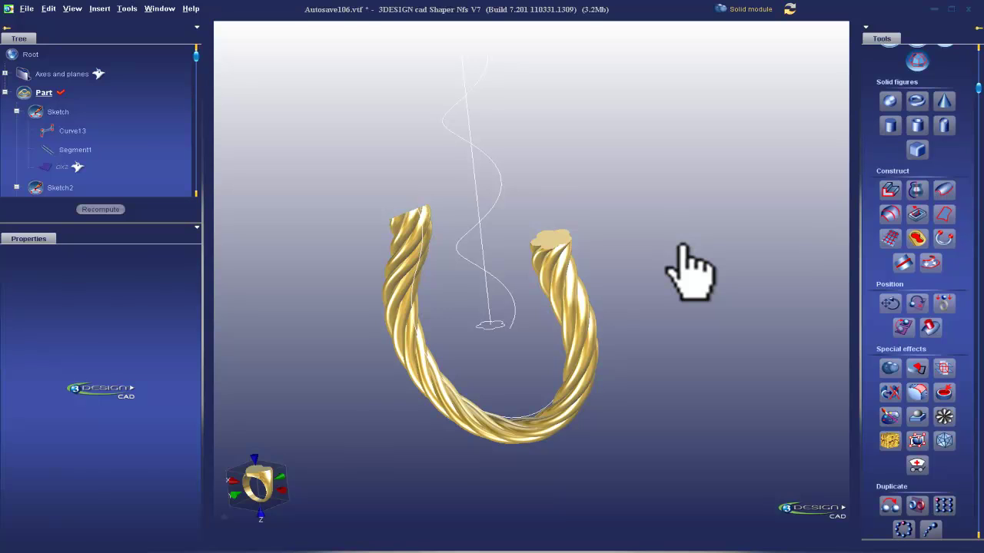